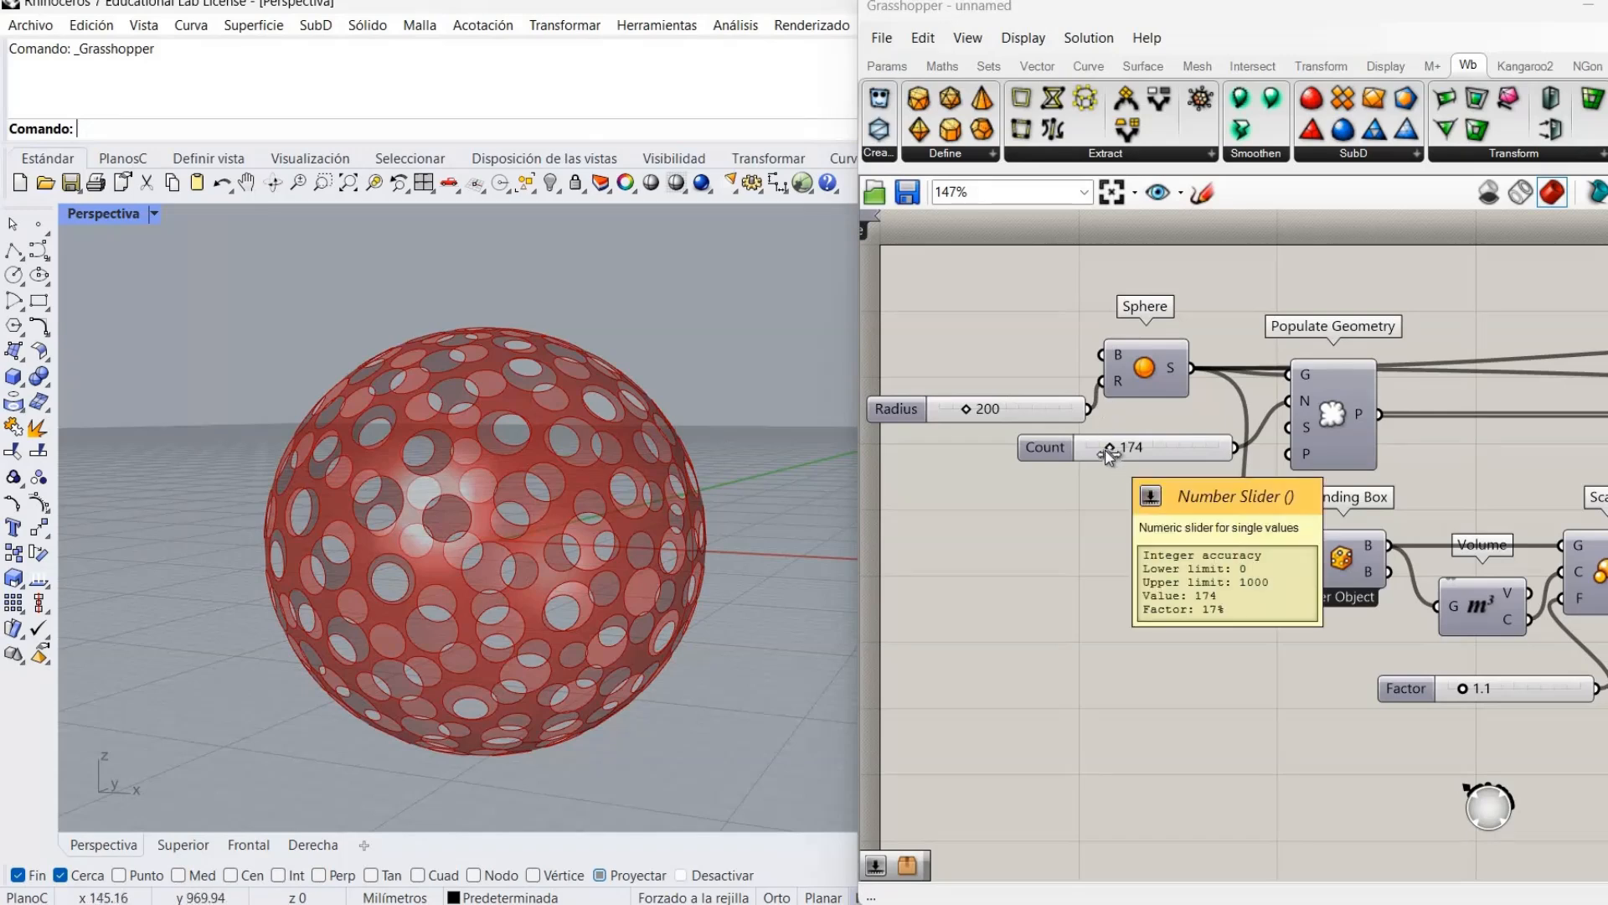
Set the hole Count slider to 100.
{"action": "double_click", "coordinate": [1107, 451]}
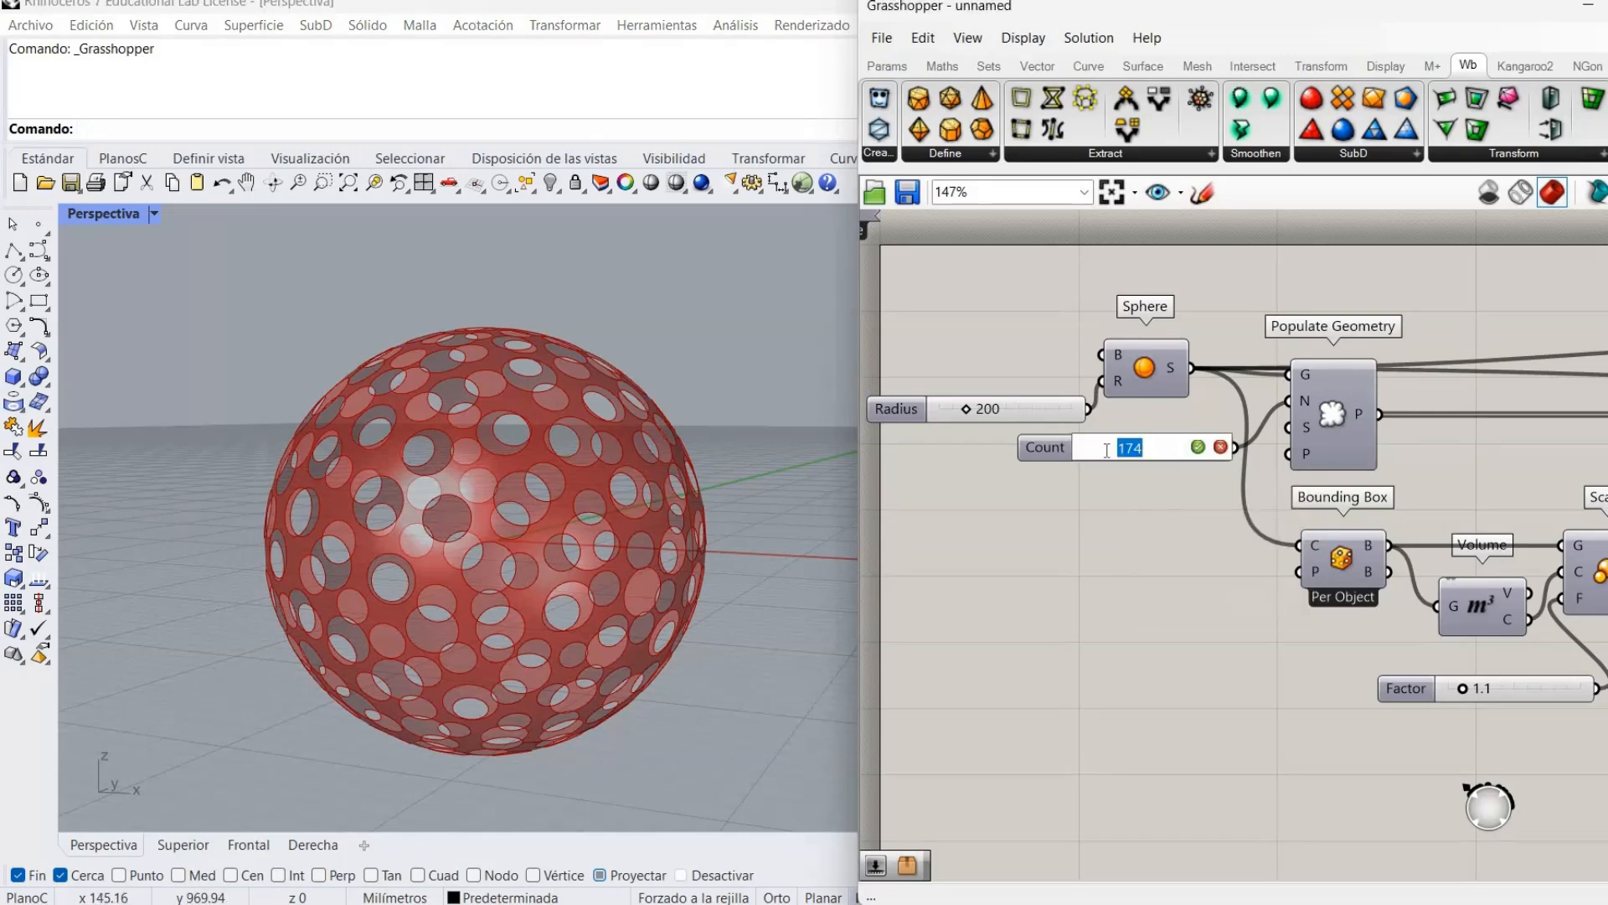
{"action": "type", "text": "100"}
{"action": "key", "text": "Return"}
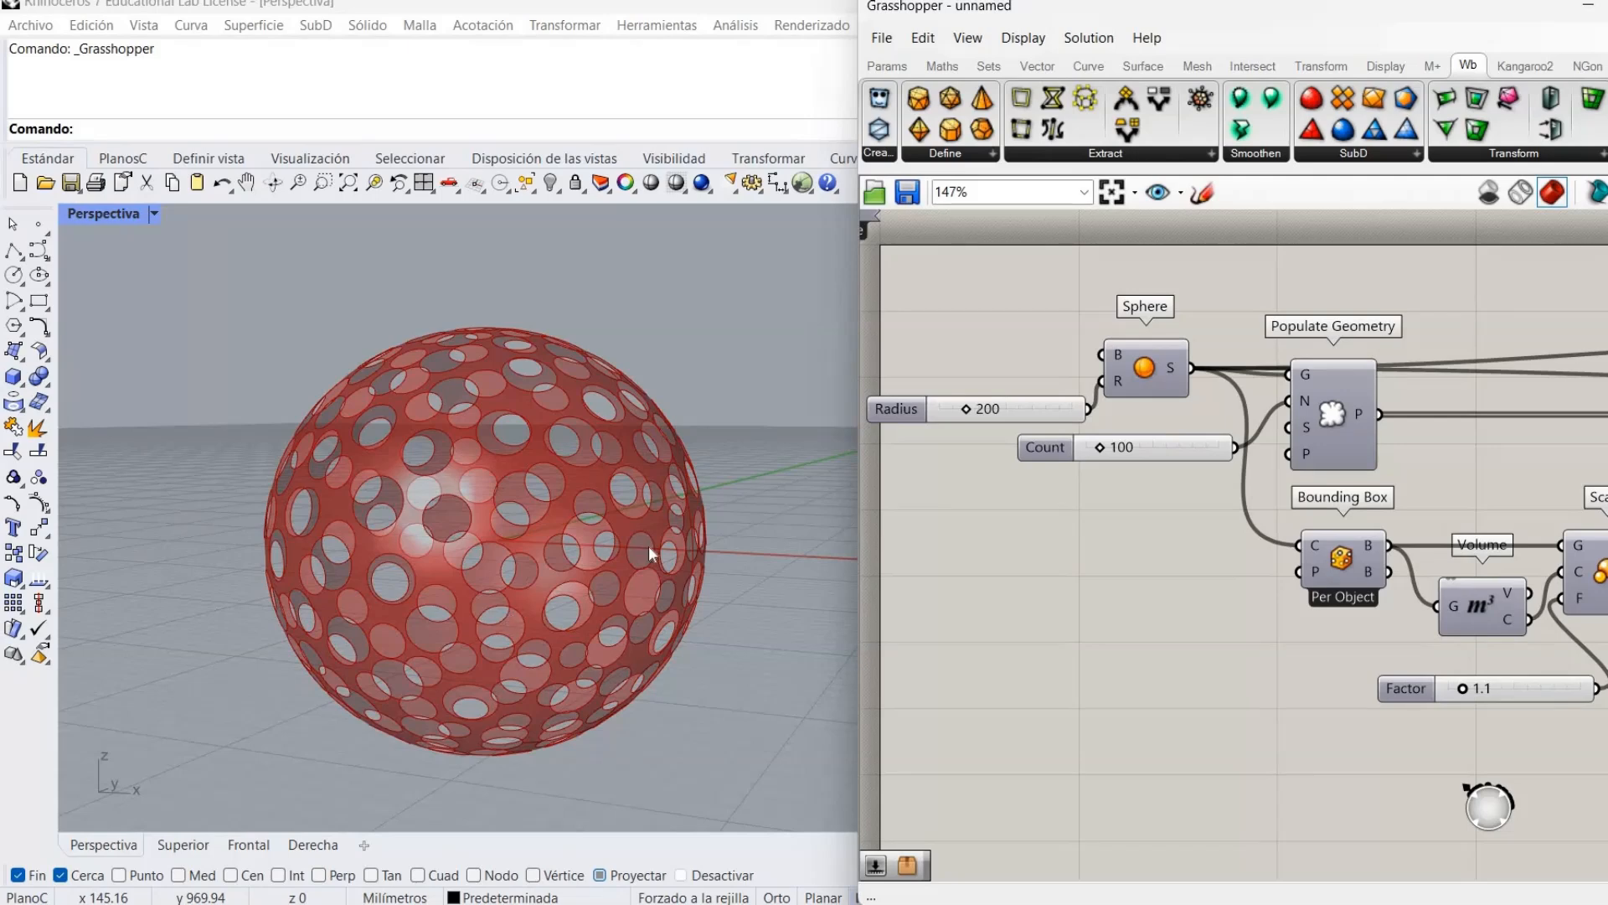
Raise the divisor B slider from 1.56 to 1.60.
{"action": "right_click_drag", "start_coordinate": [1575, 503], "coordinate": [876, 511]}
{"action": "right_click_drag", "start_coordinate": [1591, 566], "coordinate": [895, 548]}
{"action": "right_click_drag", "start_coordinate": [1304, 545], "coordinate": [1118, 552]}
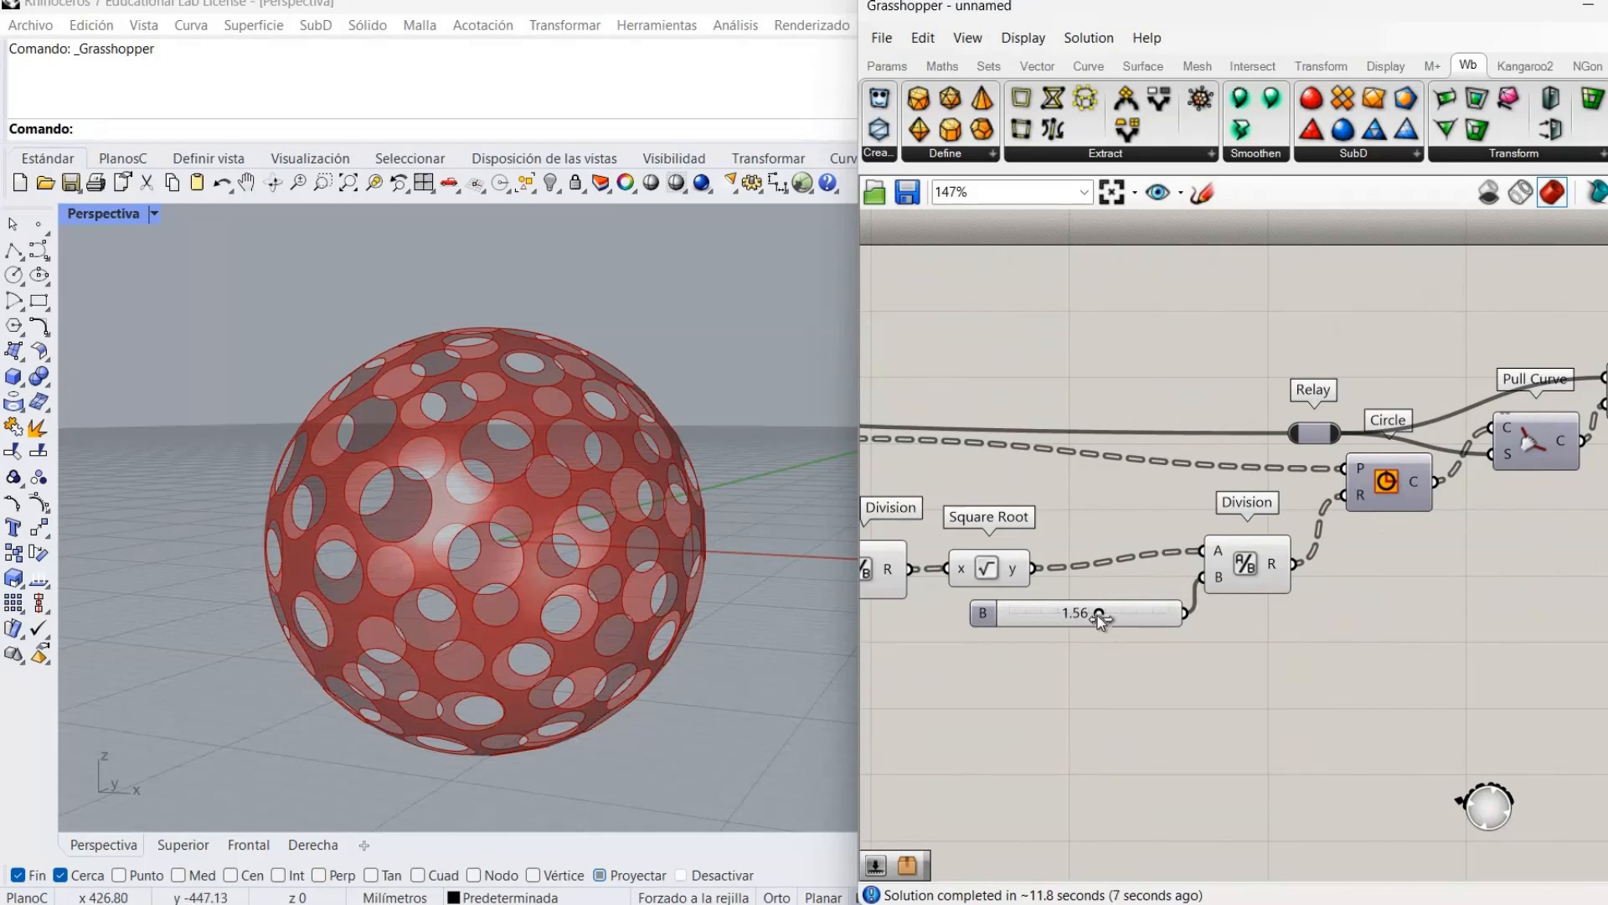
{"action": "left_click_drag", "start_coordinate": [1098, 614], "coordinate": [1105, 614]}
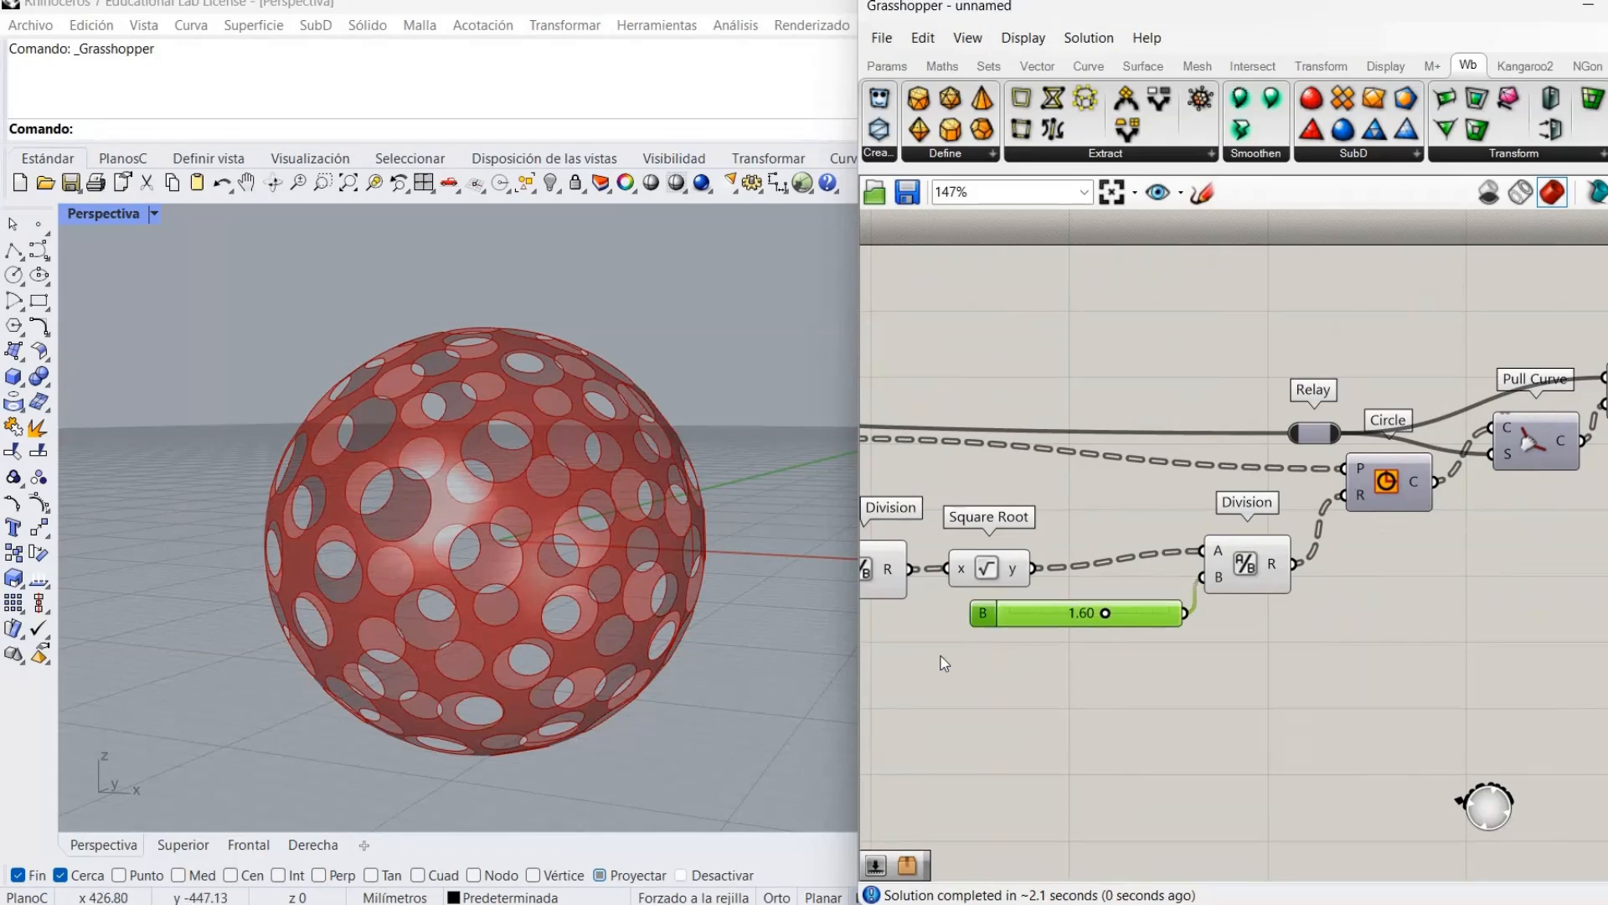
{"action": "right_click_drag", "start_coordinate": [630, 489], "coordinate": [637, 501]}
{"action": "left_click", "coordinate": [935, 490]}
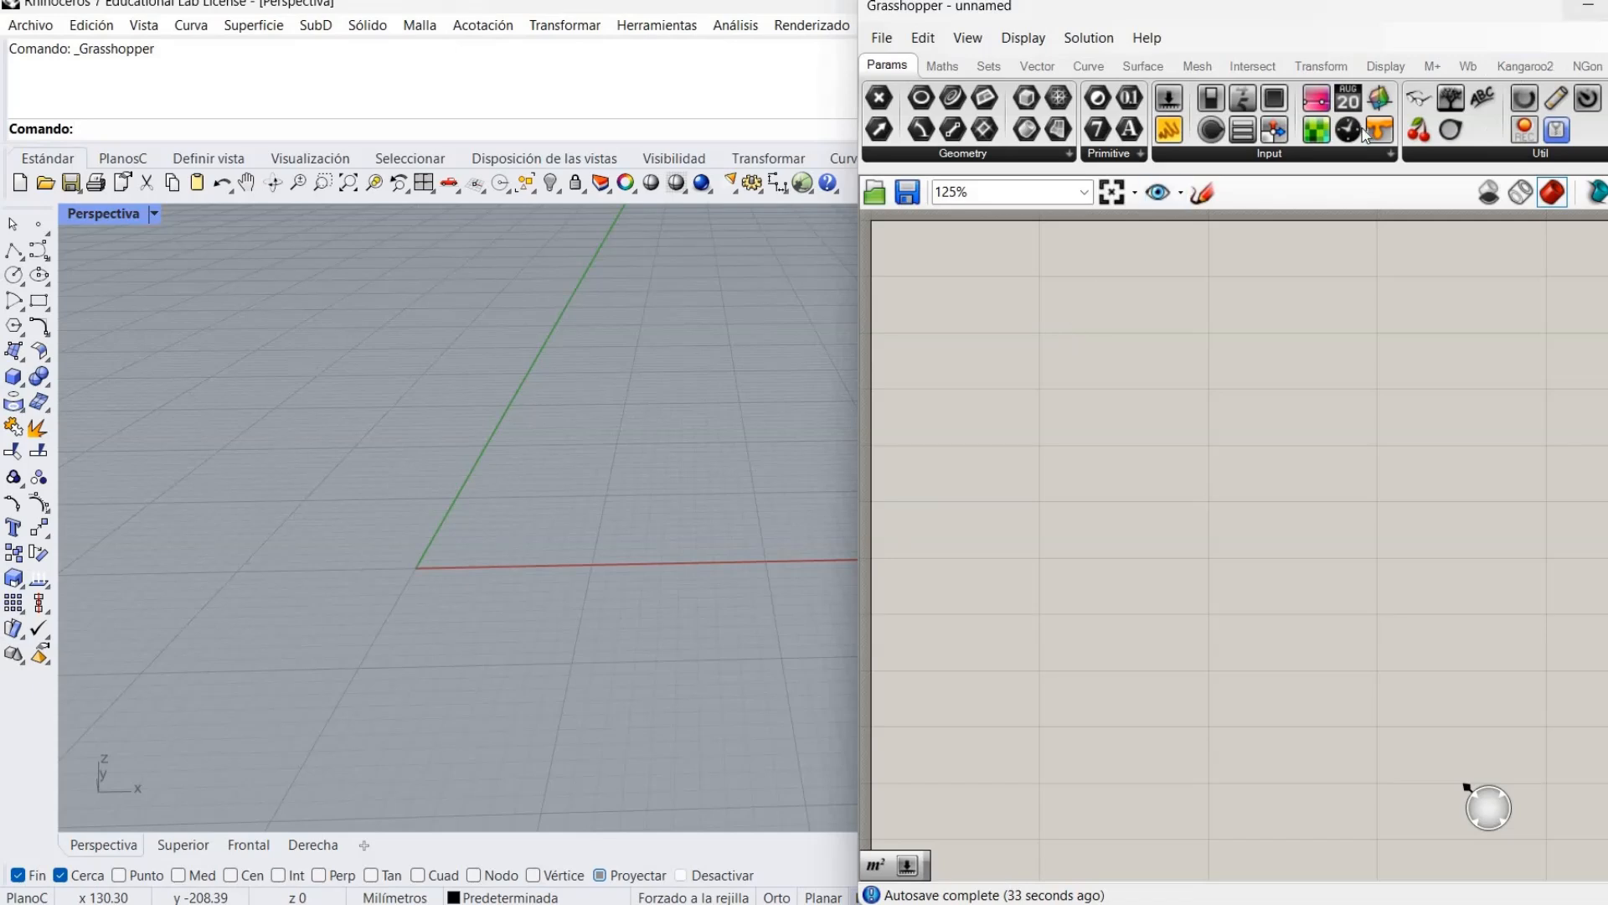
Place a Sphere component on the empty canvas.
{"action": "left_click_drag", "start_coordinate": [1419, 98], "coordinate": [1057, 285]}
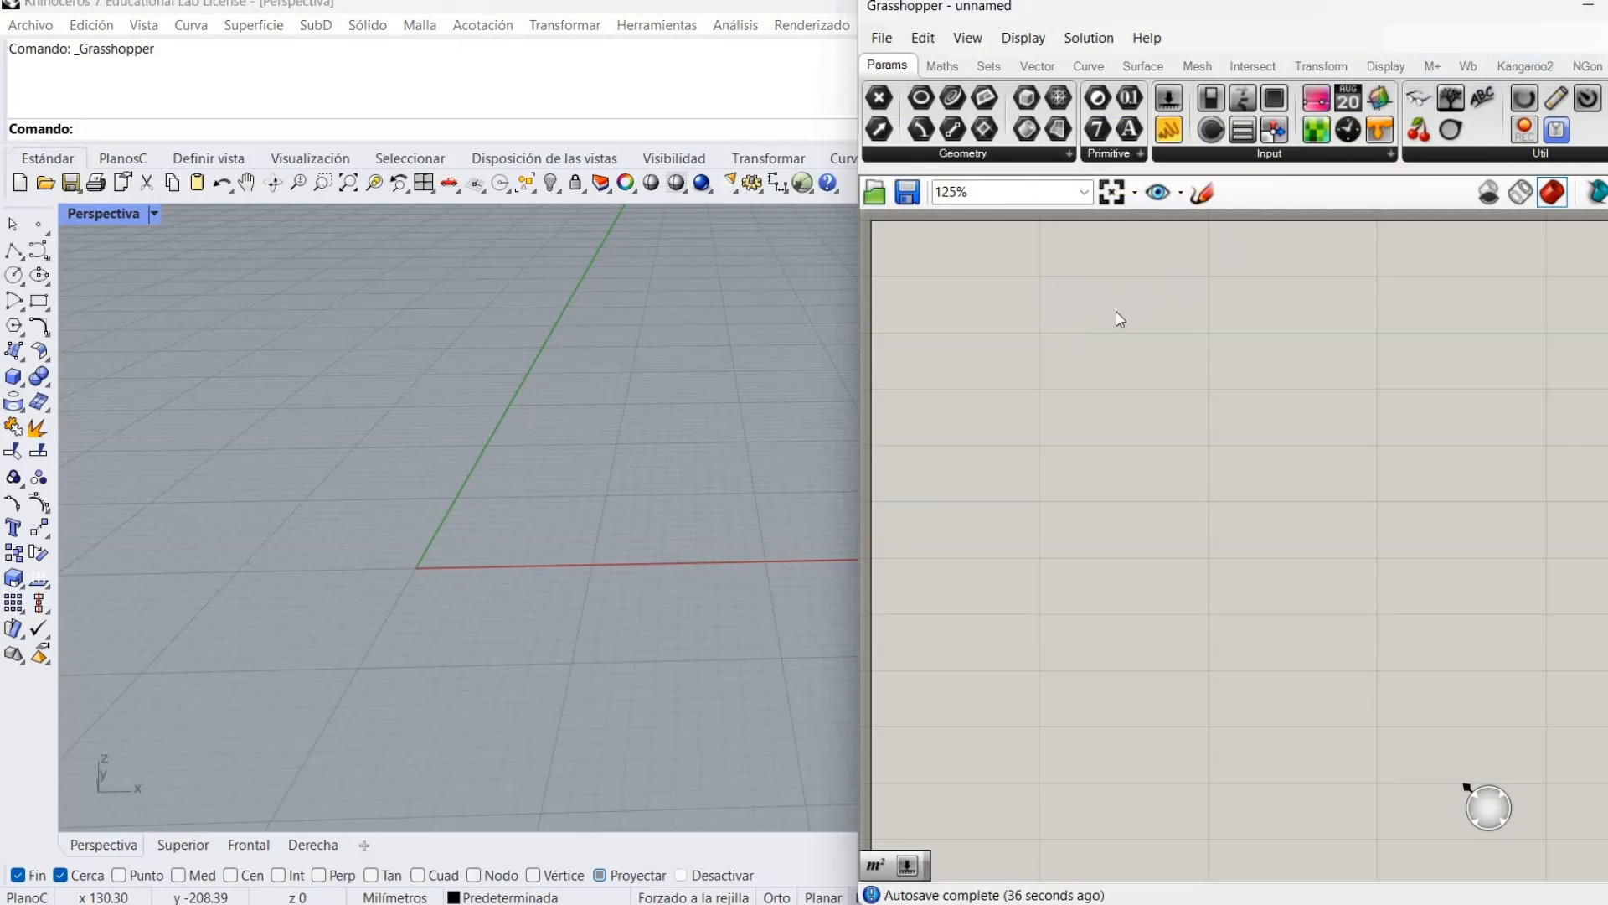
{"action": "right_click_drag", "start_coordinate": [1068, 273], "coordinate": [1174, 400]}
{"action": "left_click_drag", "start_coordinate": [1166, 421], "coordinate": [955, 319]}
{"action": "right_click_drag", "start_coordinate": [1070, 484], "coordinate": [980, 358]}
{"action": "right_click_drag", "start_coordinate": [1072, 429], "coordinate": [1030, 374]}
{"action": "right_click_drag", "start_coordinate": [926, 327], "coordinate": [1003, 340]}
{"action": "double_click", "coordinate": [1005, 339]}
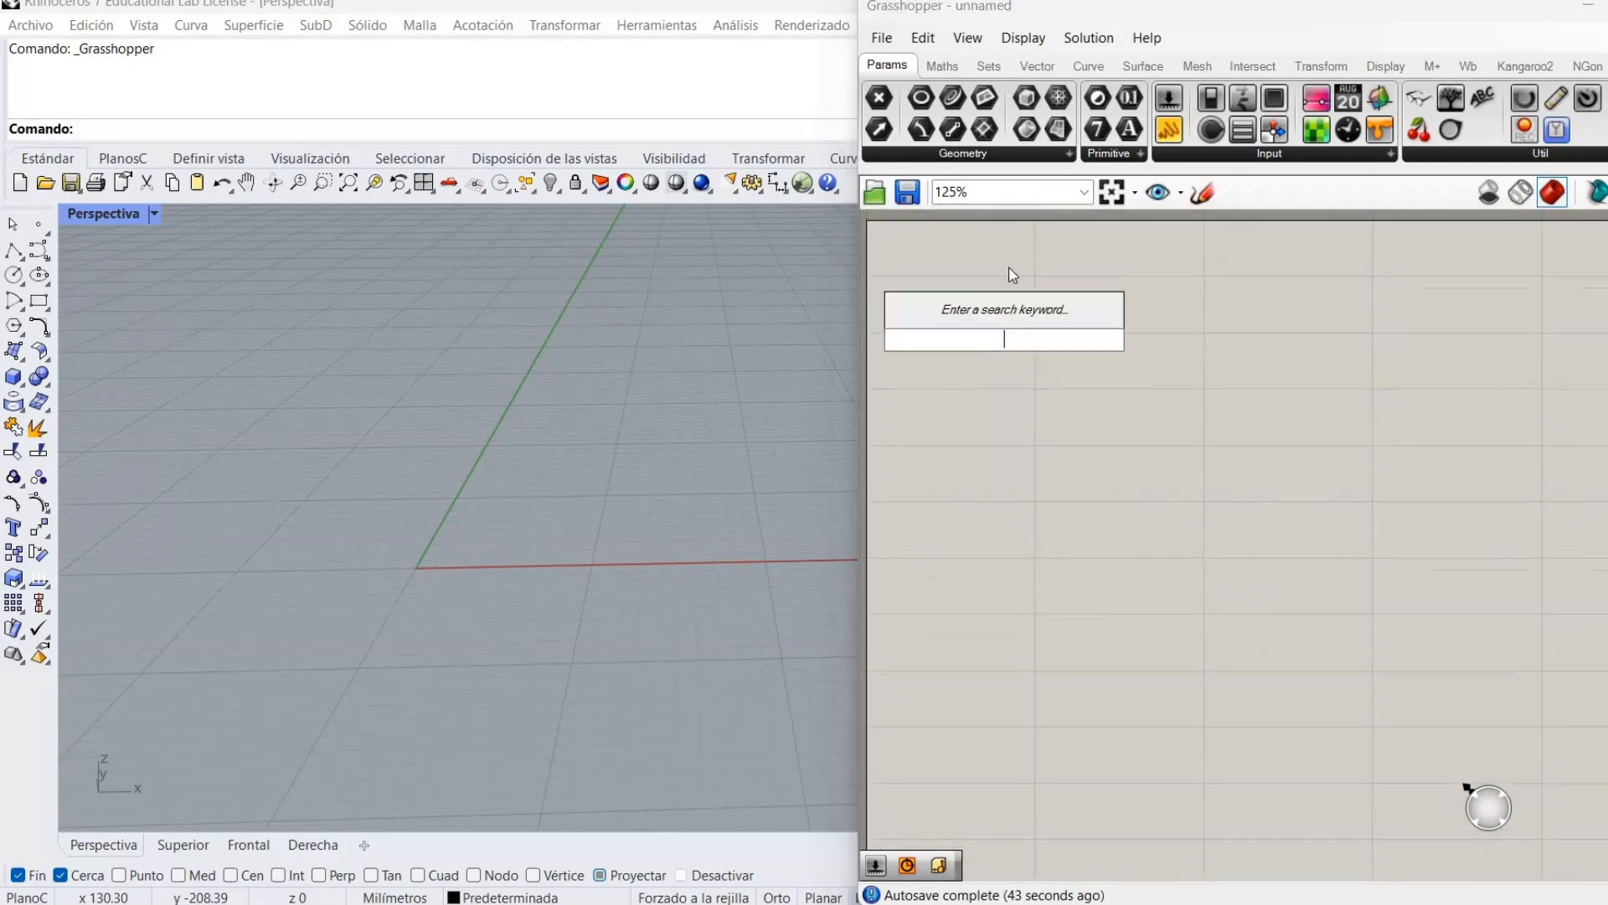
{"action": "type", "text": "sphe"}
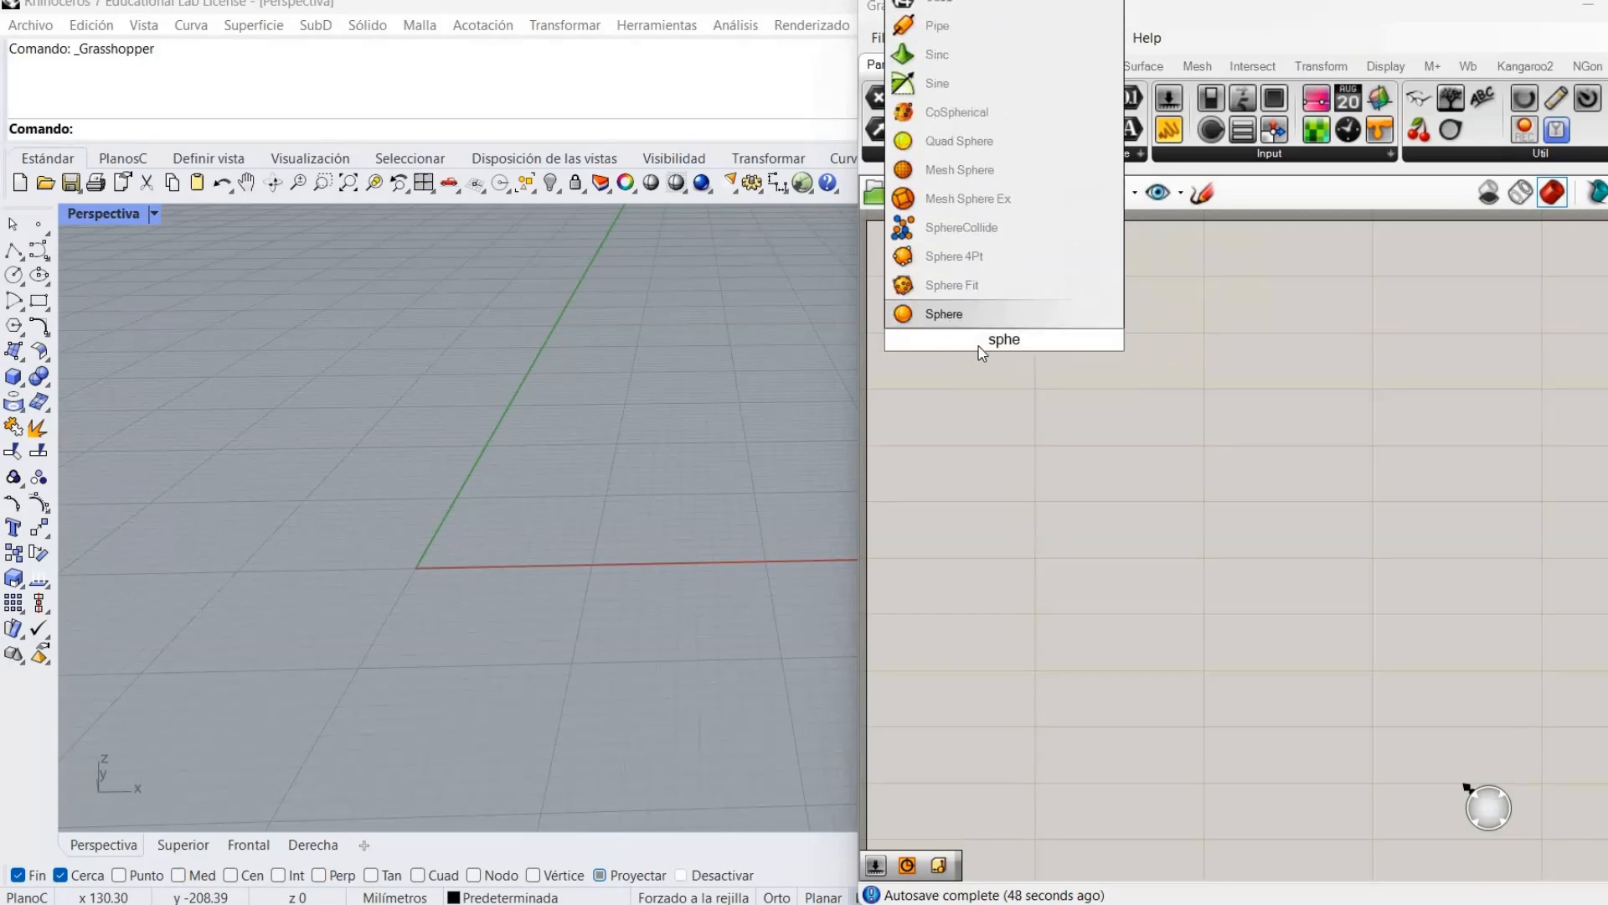
{"action": "key", "text": "Return"}
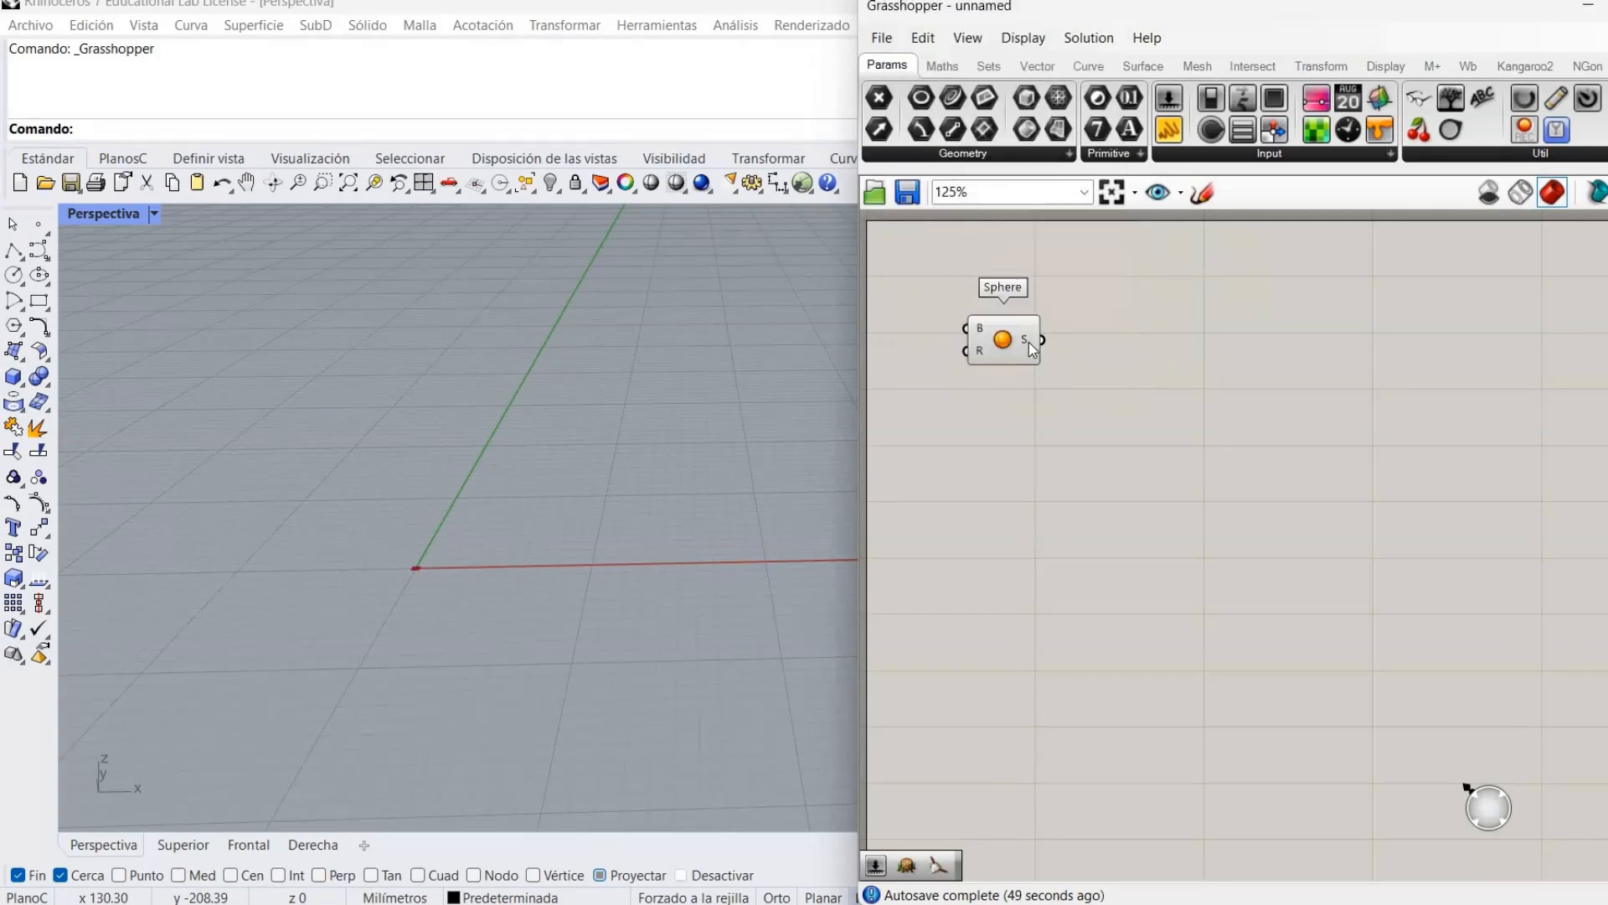
Drive the sphere's radius with a number slider set to 200.
{"action": "double_click", "coordinate": [946, 360]}
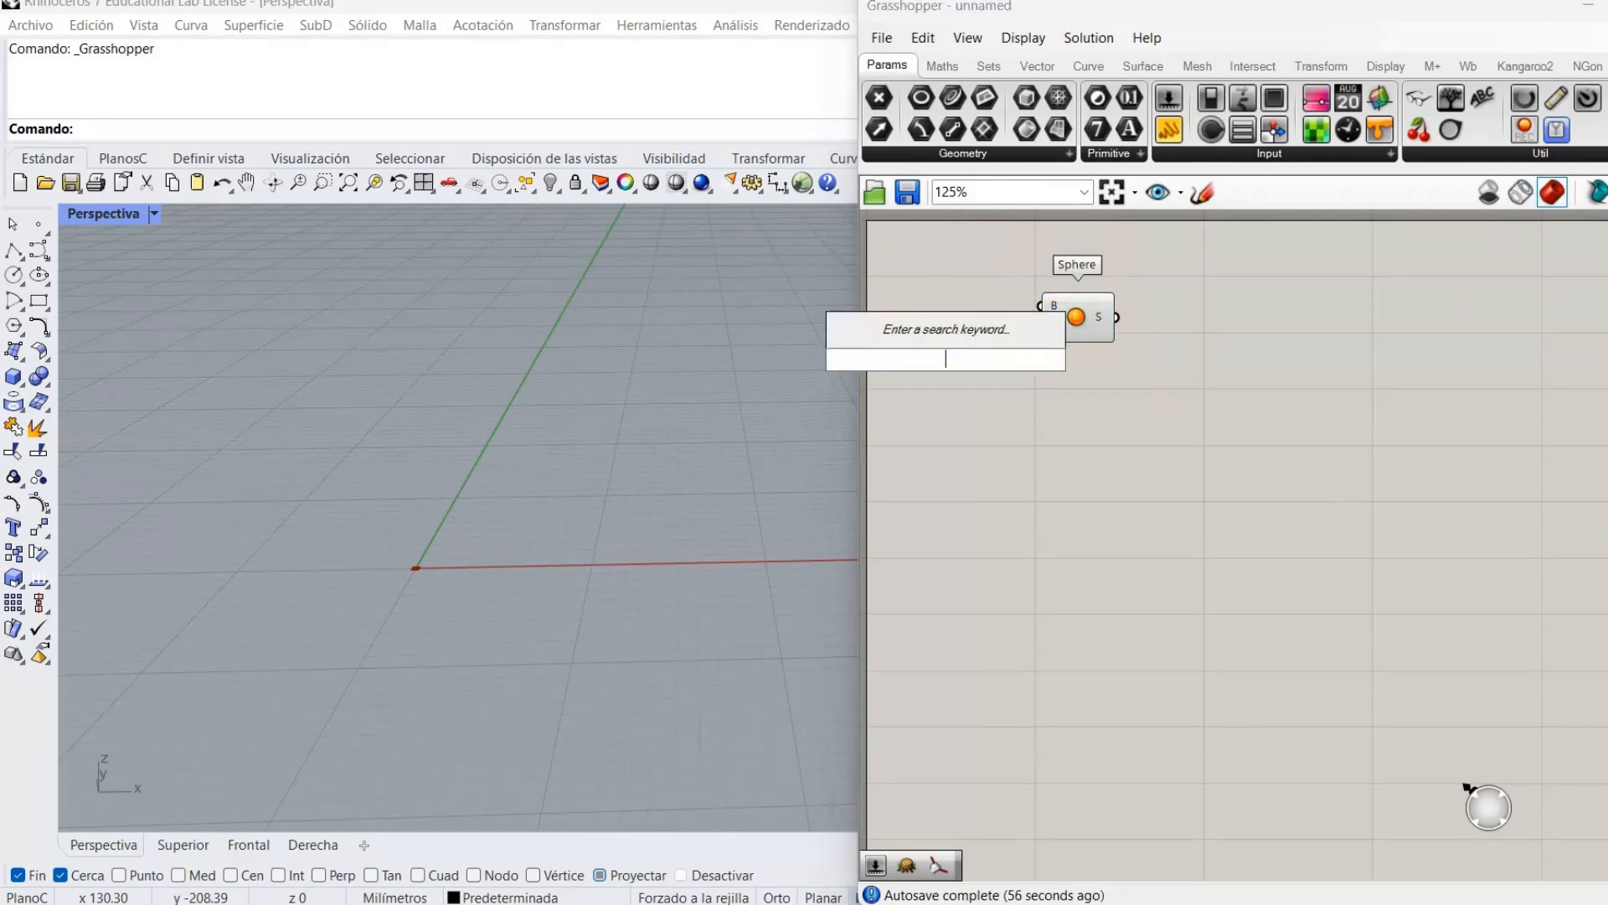
{"action": "type", "text": "200"}
{"action": "key", "text": "Return"}
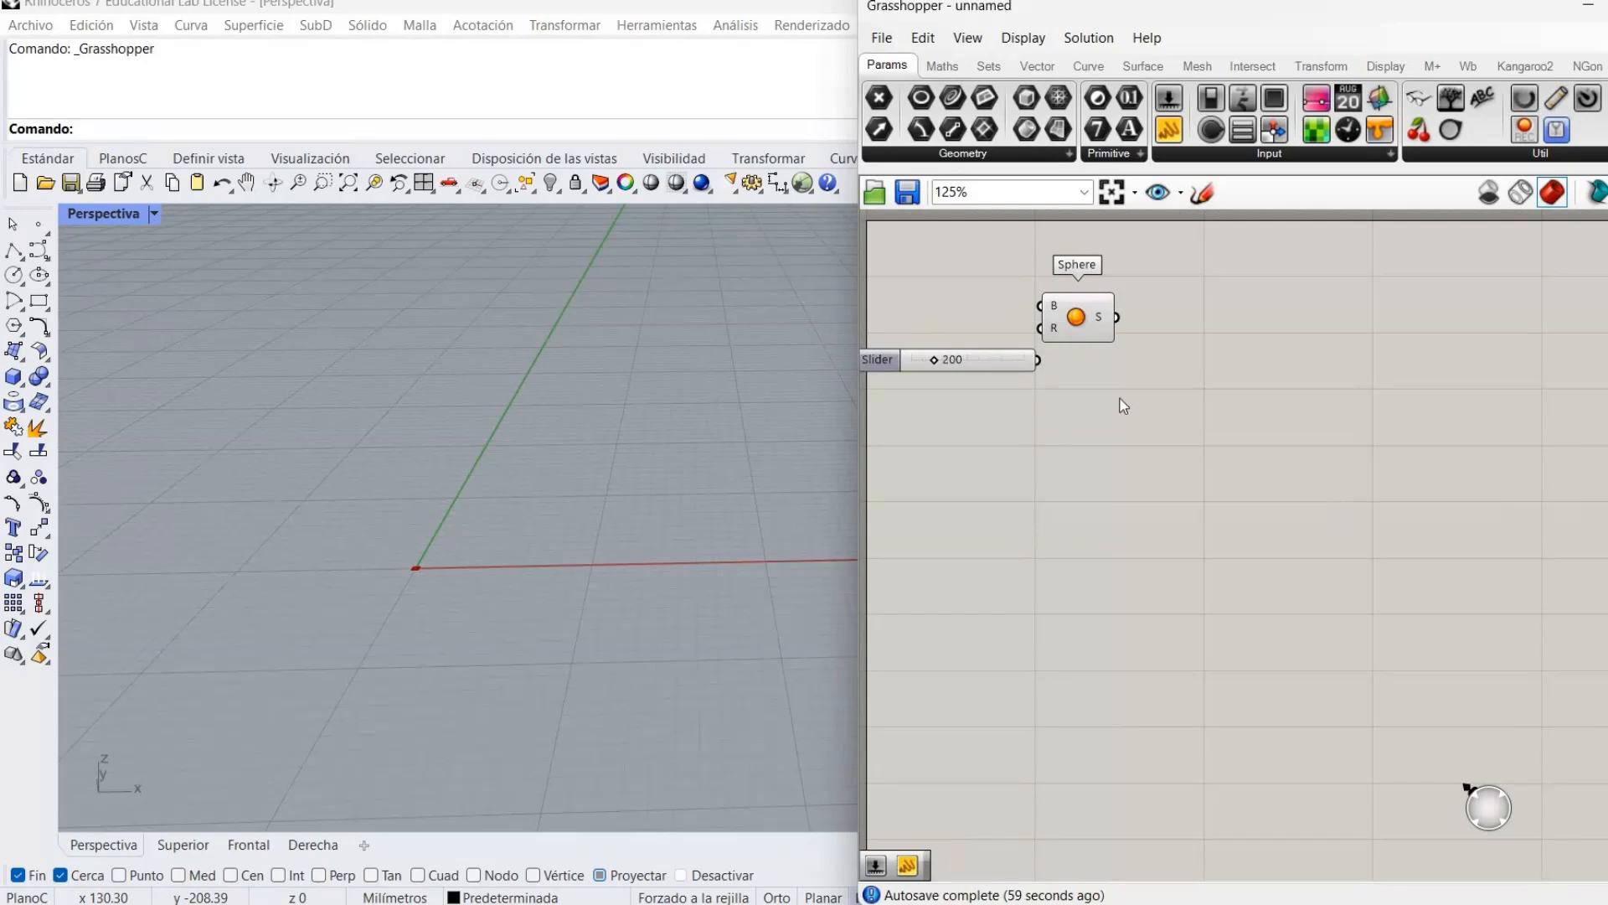
{"action": "left_click_drag", "start_coordinate": [1056, 340], "coordinate": [1048, 331]}
{"action": "right_click_drag", "start_coordinate": [444, 603], "coordinate": [496, 555], "text": "shift"}
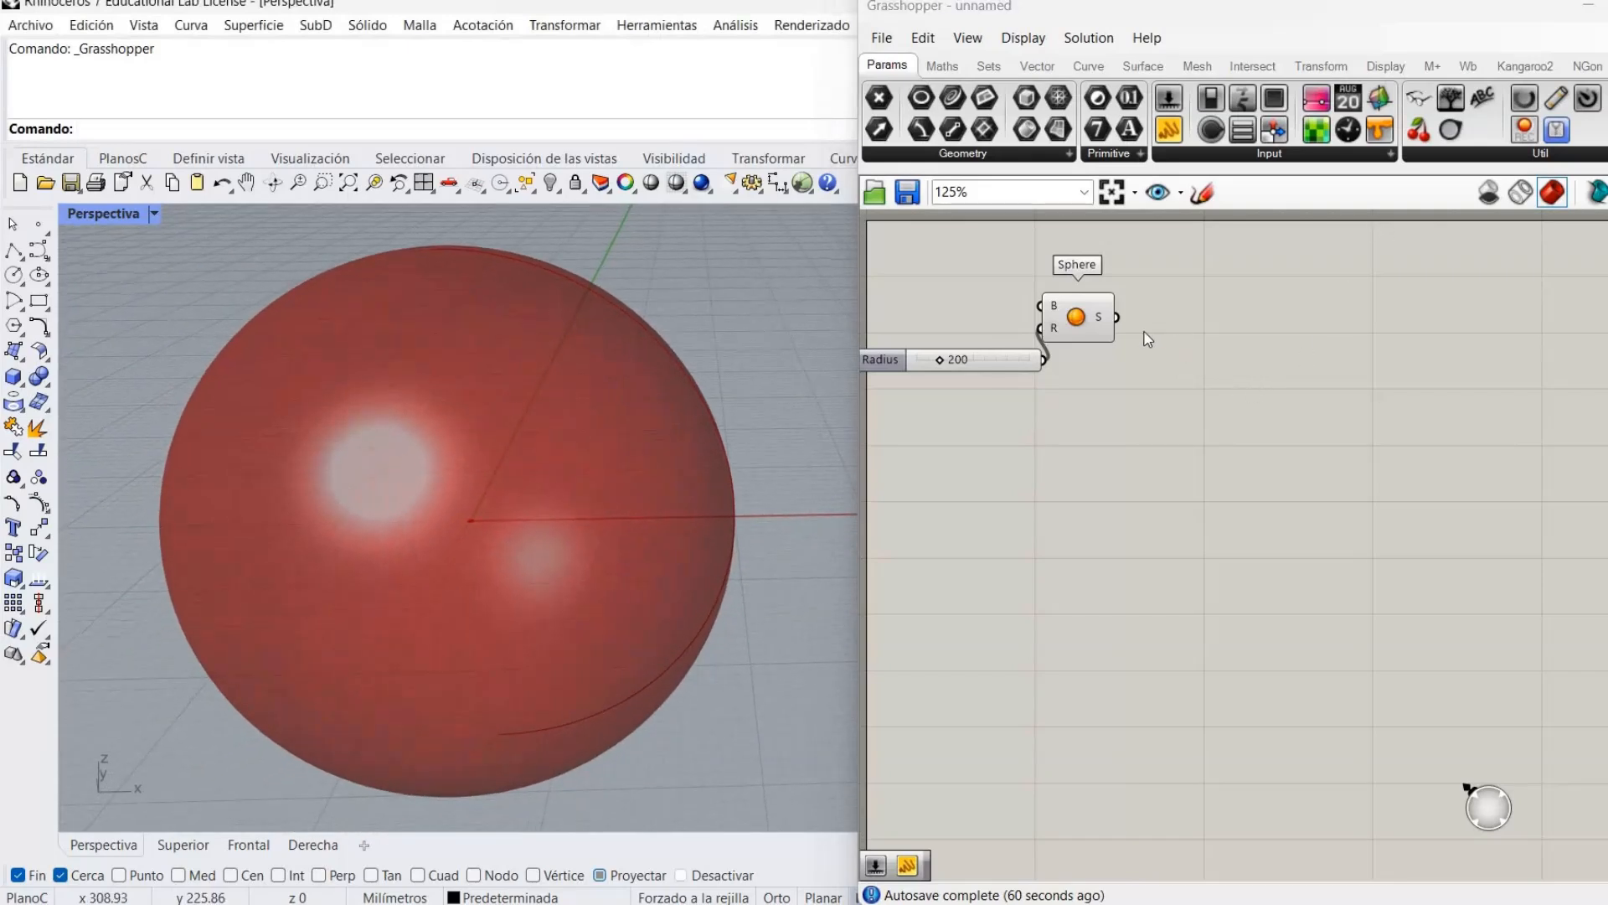
{"action": "left_click_drag", "start_coordinate": [1093, 329], "coordinate": [1108, 336]}
{"action": "left_click", "coordinate": [1206, 385]}
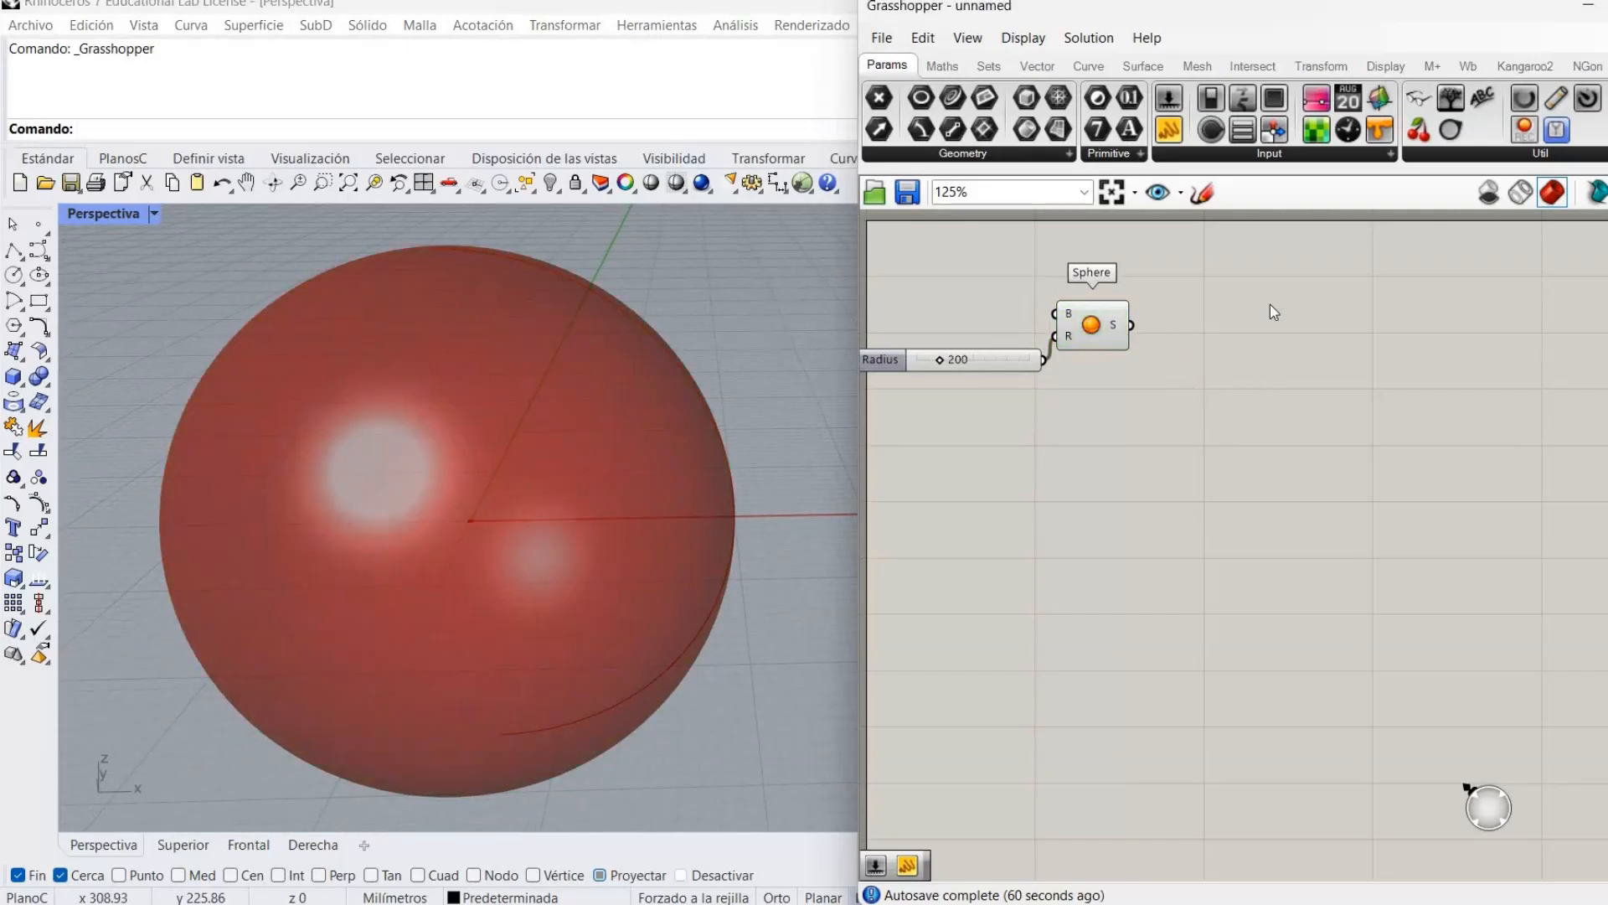
{"action": "right_click_drag", "start_coordinate": [1242, 345], "coordinate": [1230, 347]}
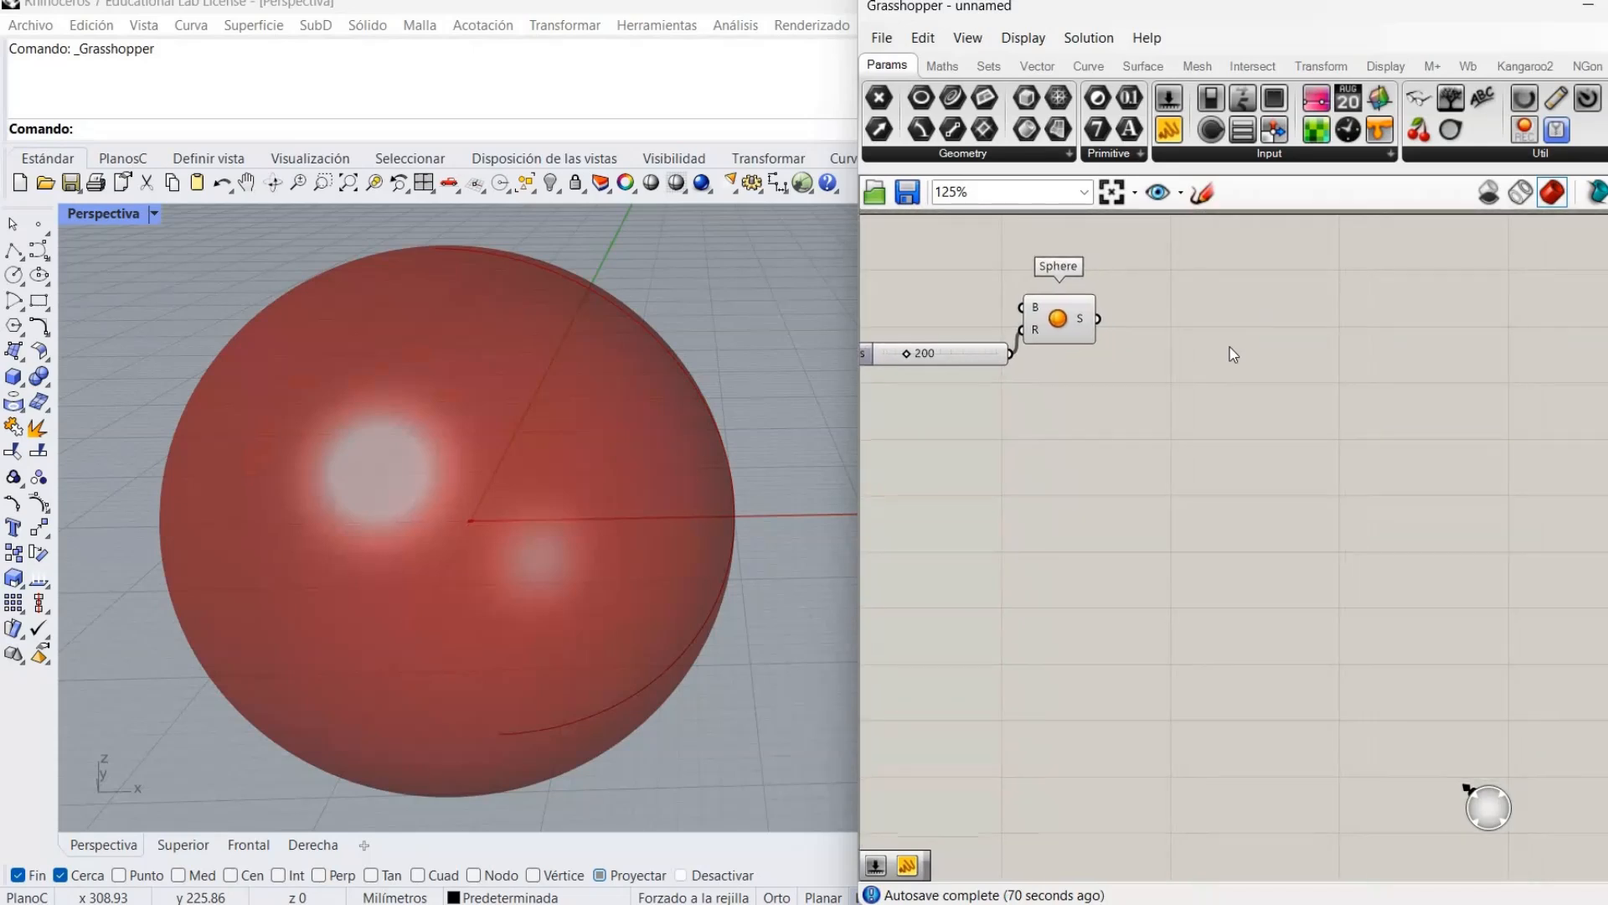
Add a Voronoi 3D component to the right of the Sphere.
{"action": "double_click", "coordinate": [1230, 347]}
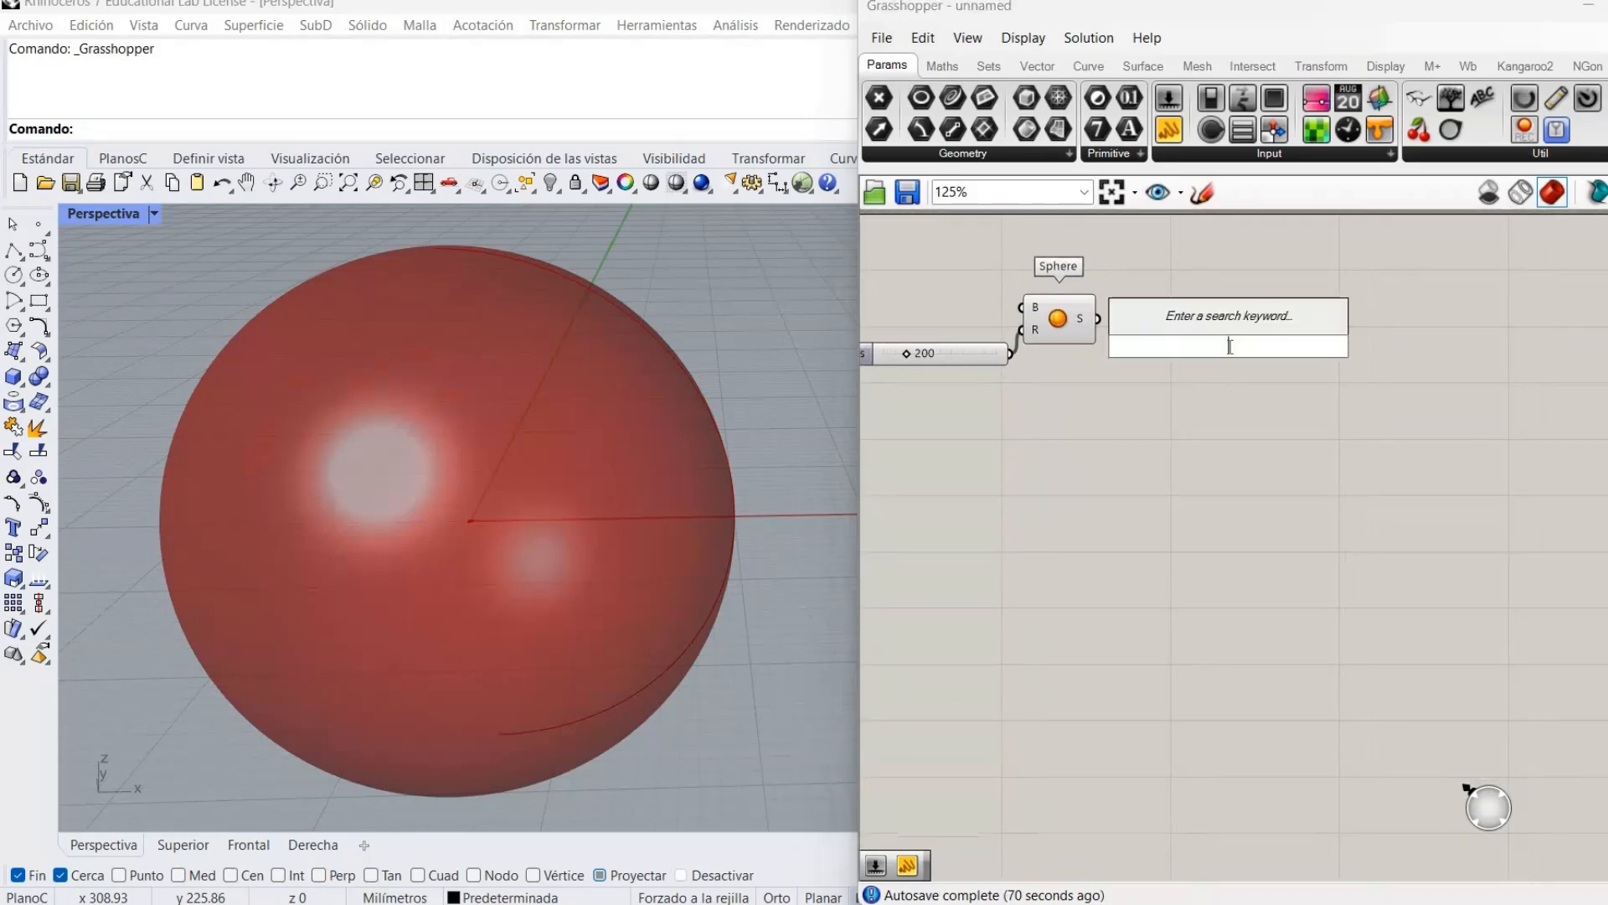
{"action": "type", "text": "voi"}
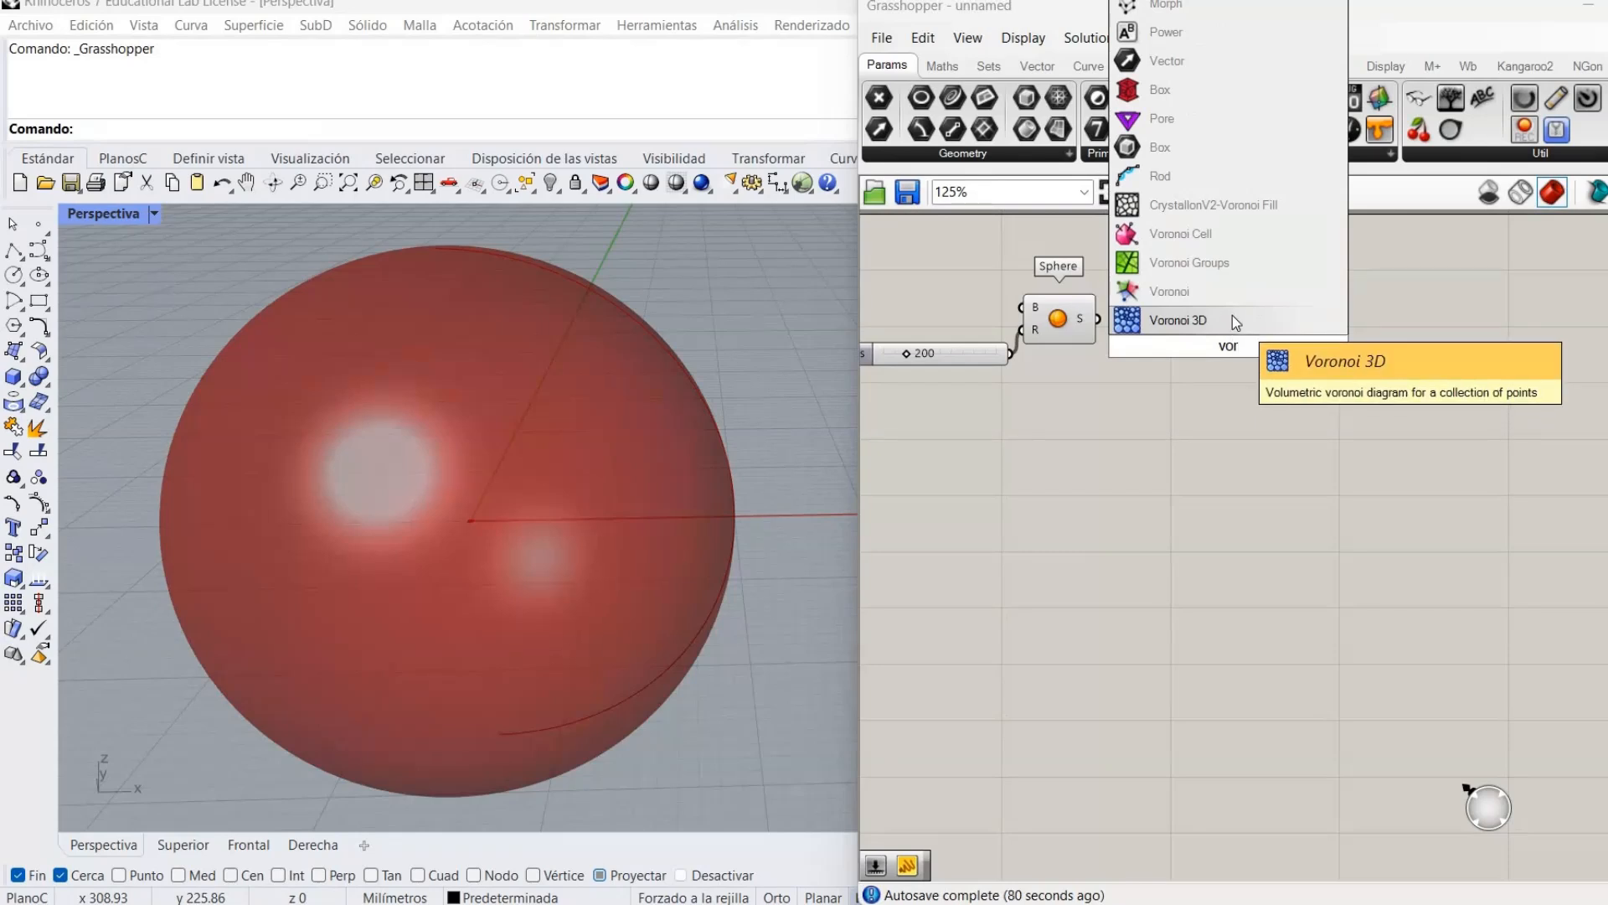
{"action": "left_click", "coordinate": [1233, 319]}
{"action": "left_click_drag", "start_coordinate": [1234, 339], "coordinate": [1403, 330]}
{"action": "left_click", "coordinate": [1358, 379]}
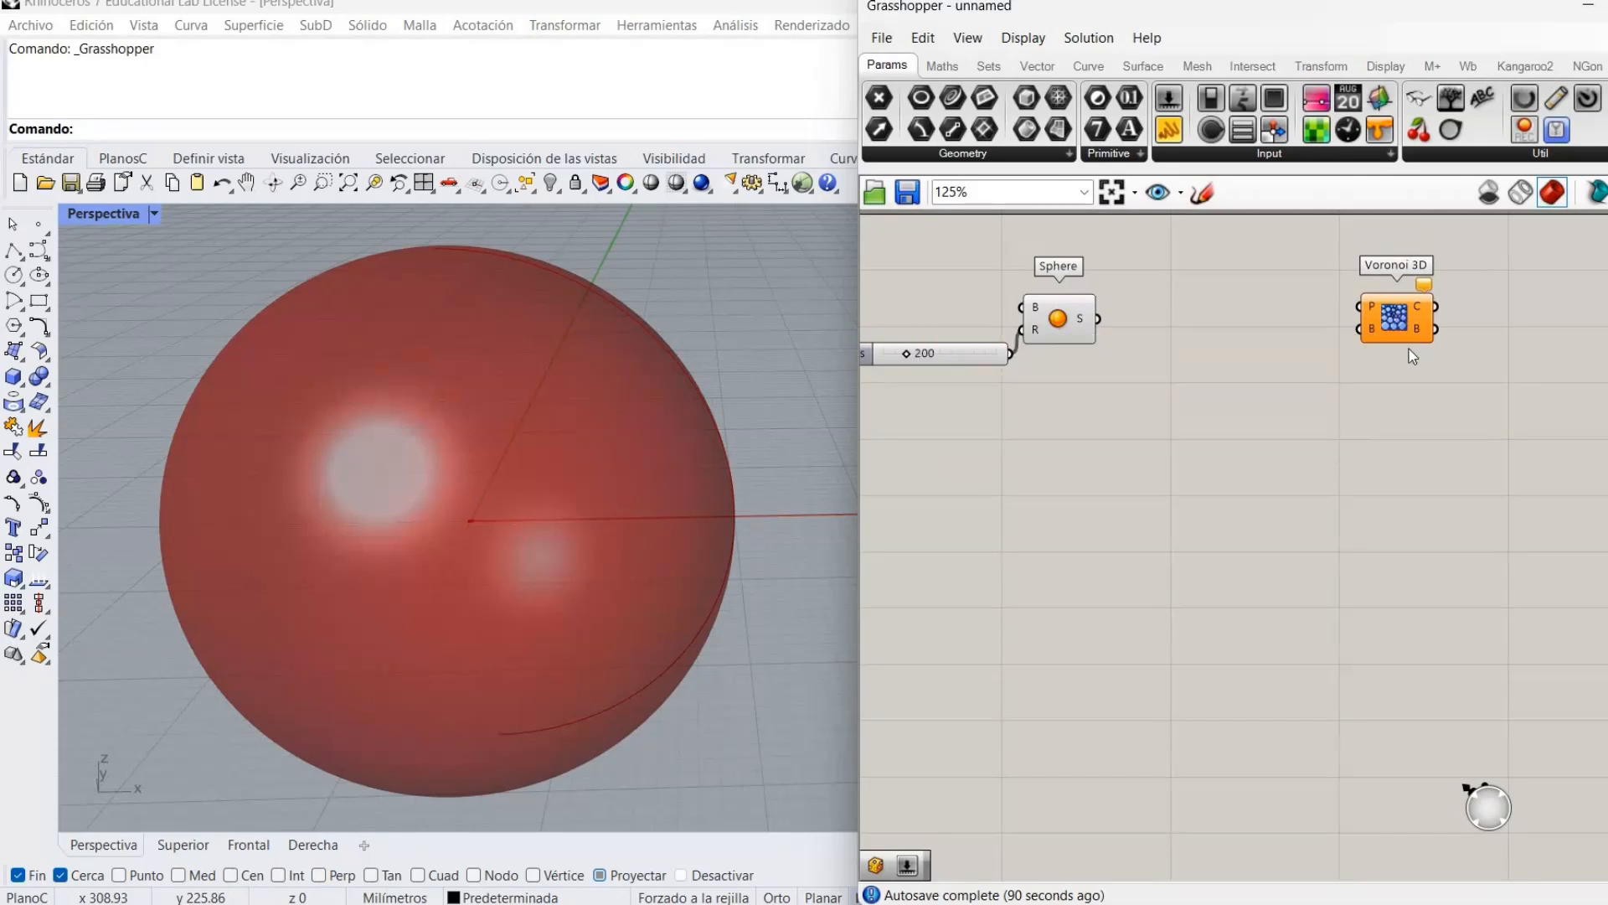
{"action": "left_click_drag", "start_coordinate": [1399, 317], "coordinate": [1418, 348]}
Add Populate Geometry and feed the sphere into its geometry input.
{"action": "double_click", "coordinate": [1227, 407]}
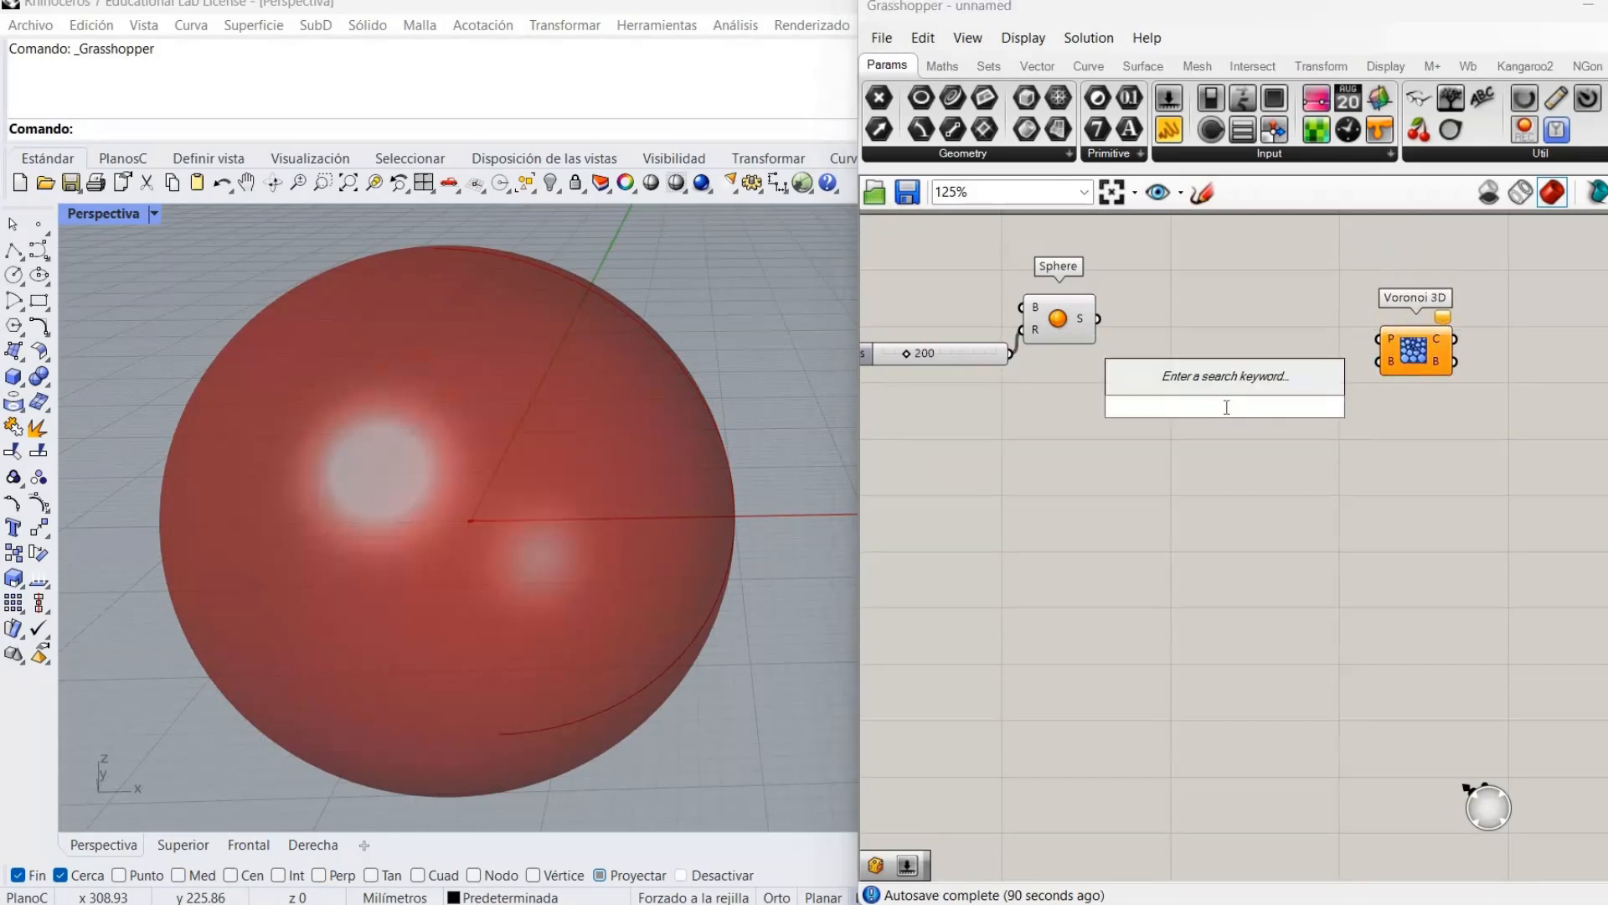
{"action": "type", "text": "pop"}
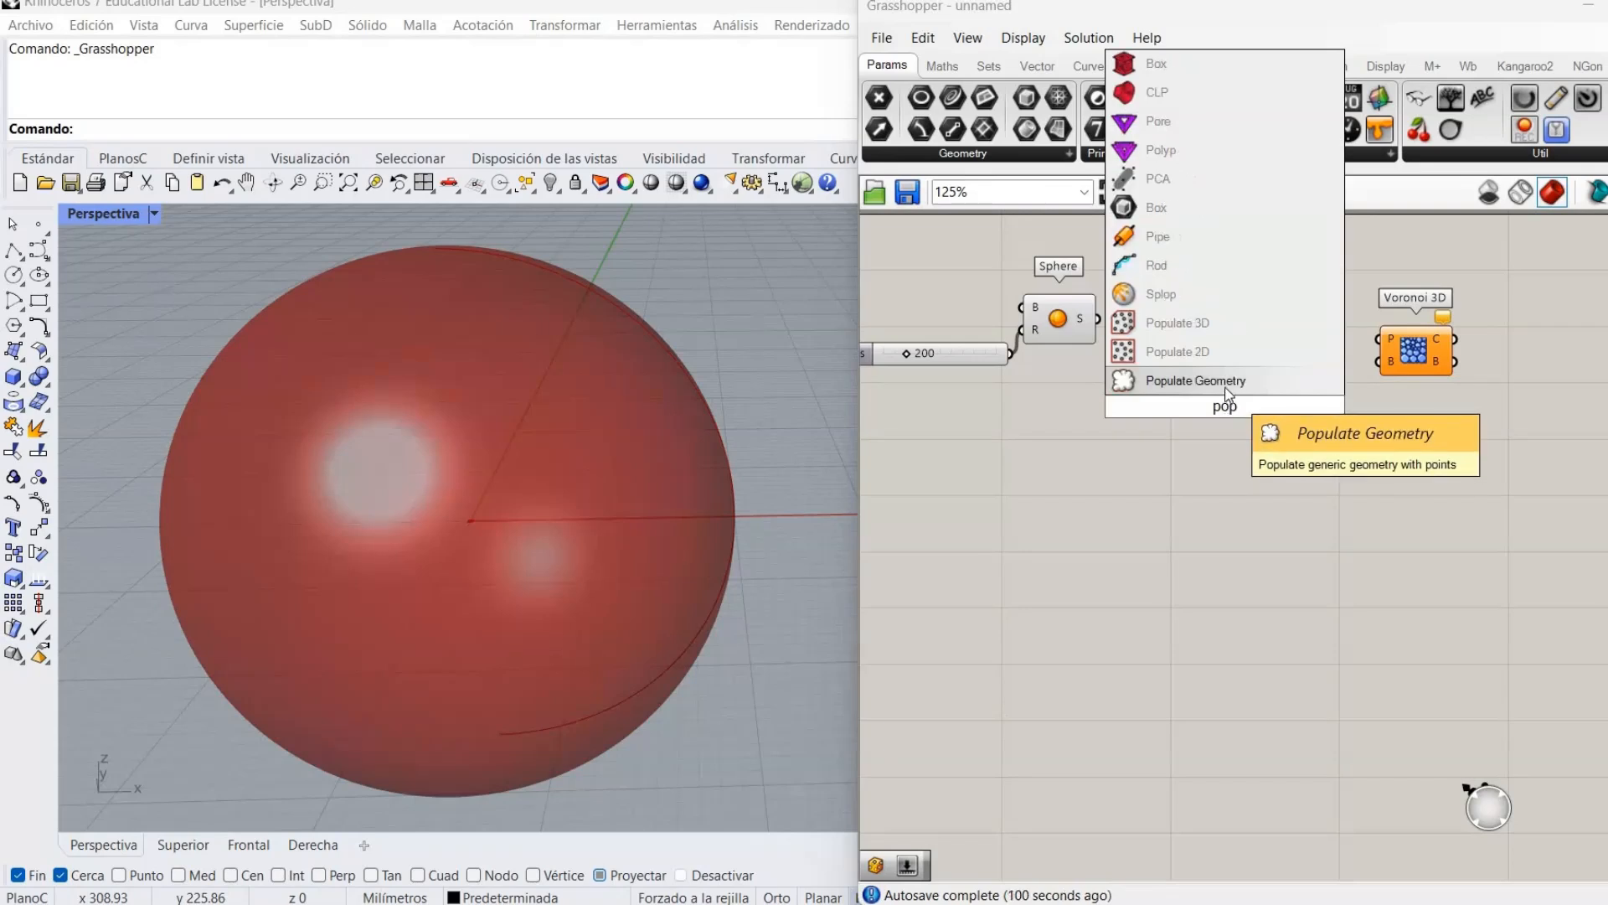
{"action": "key", "text": "Return"}
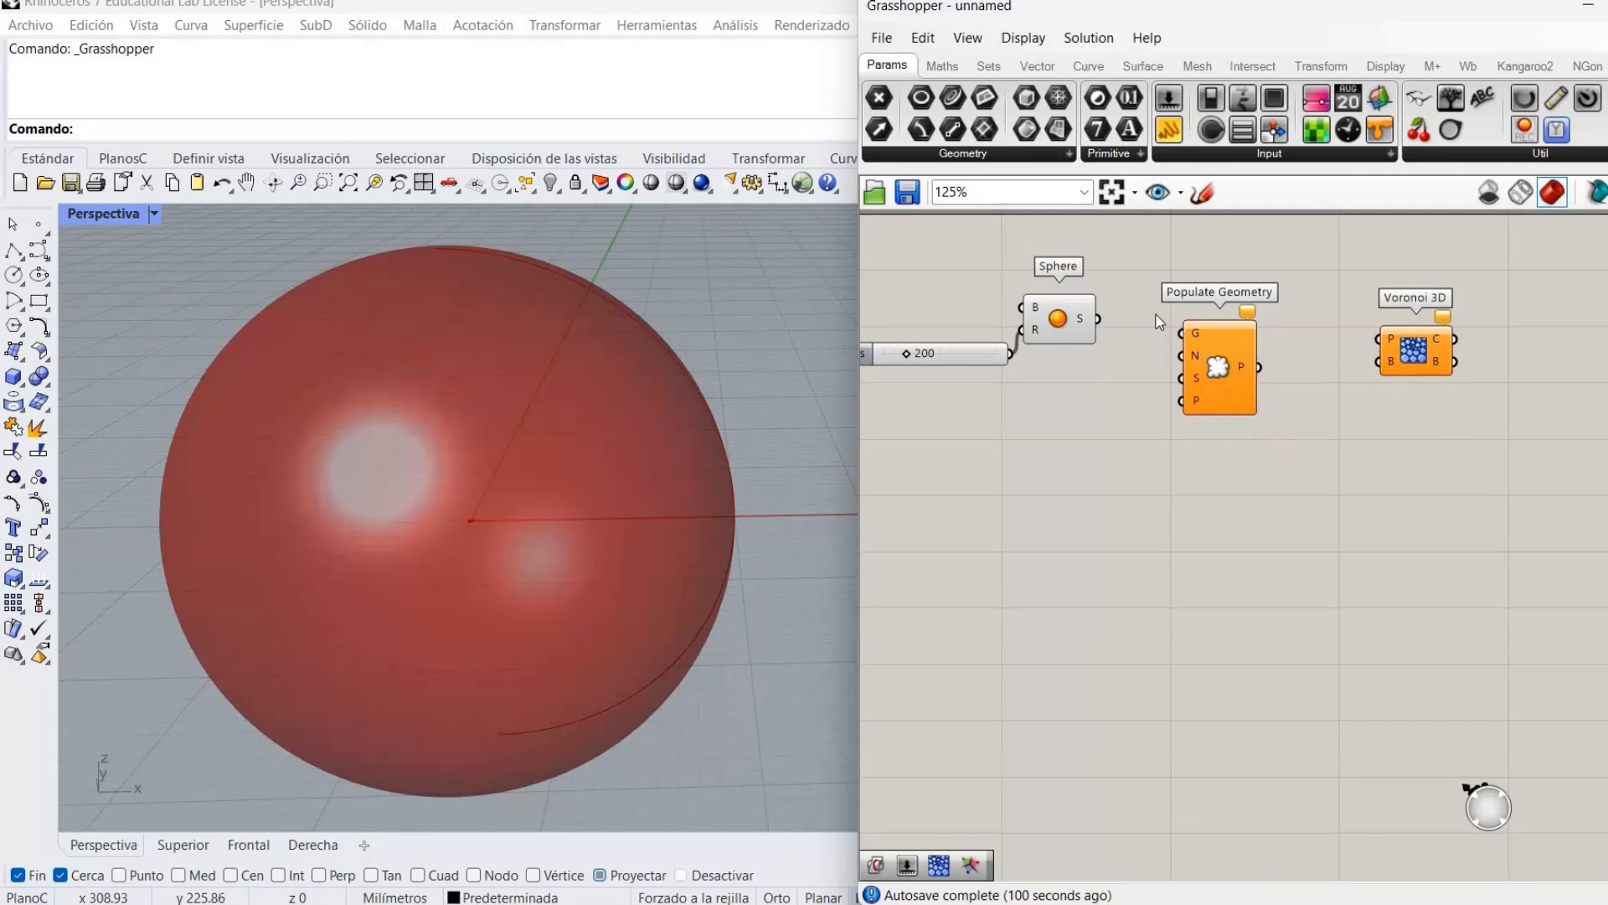
{"action": "left_click_drag", "start_coordinate": [1181, 333], "coordinate": [1099, 319]}
{"action": "left_click_drag", "start_coordinate": [1231, 384], "coordinate": [1228, 366]}
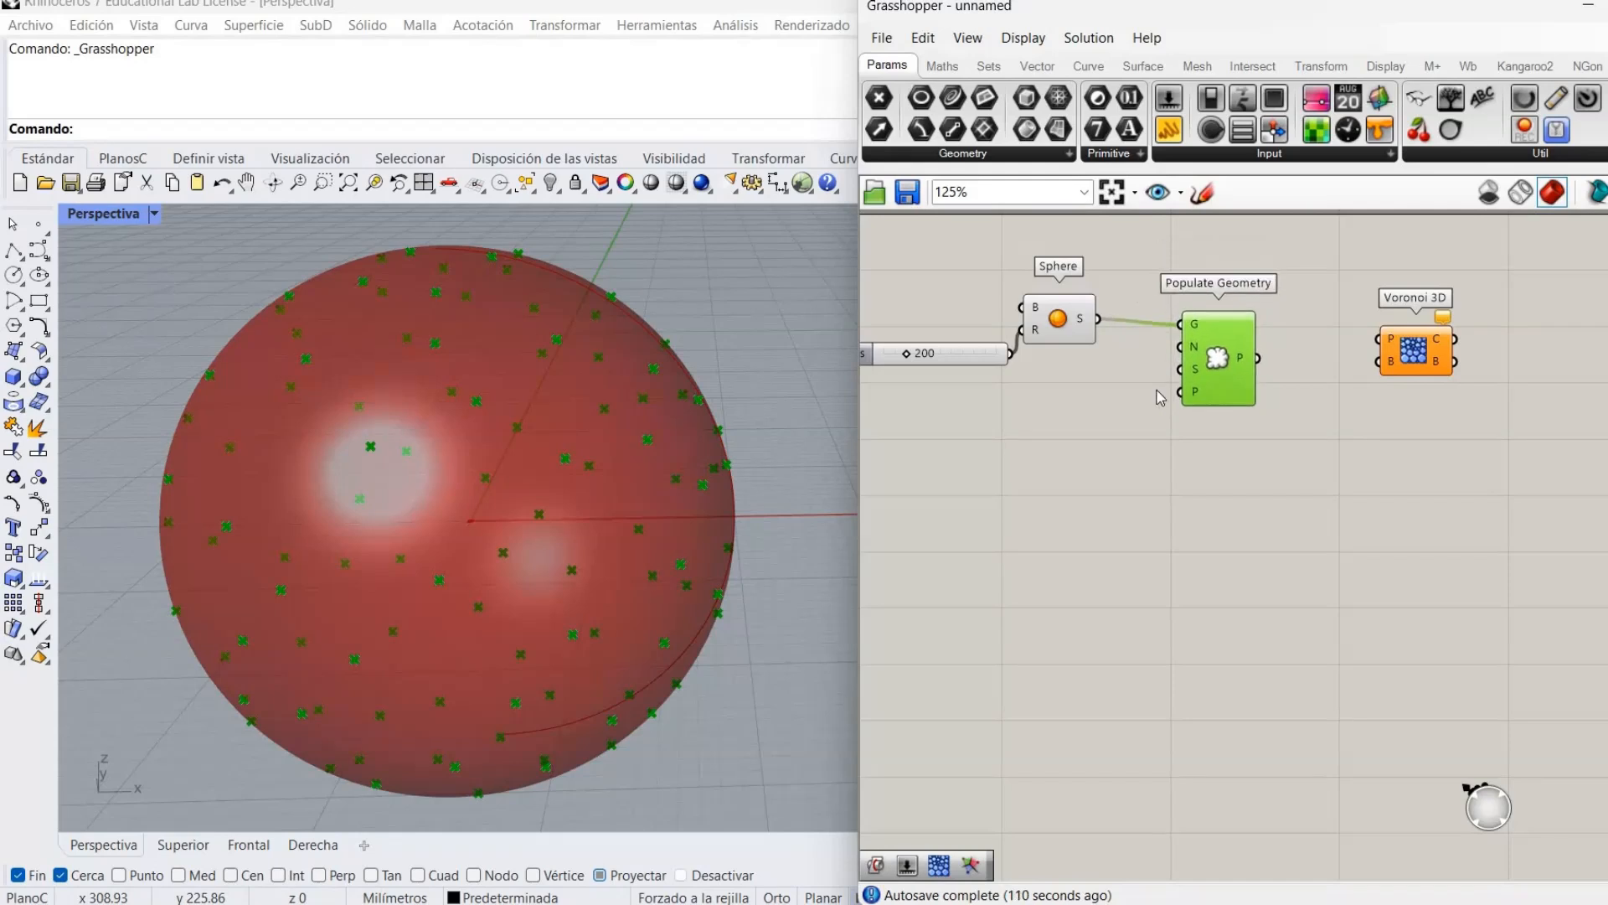
{"action": "left_click", "coordinate": [1188, 390]}
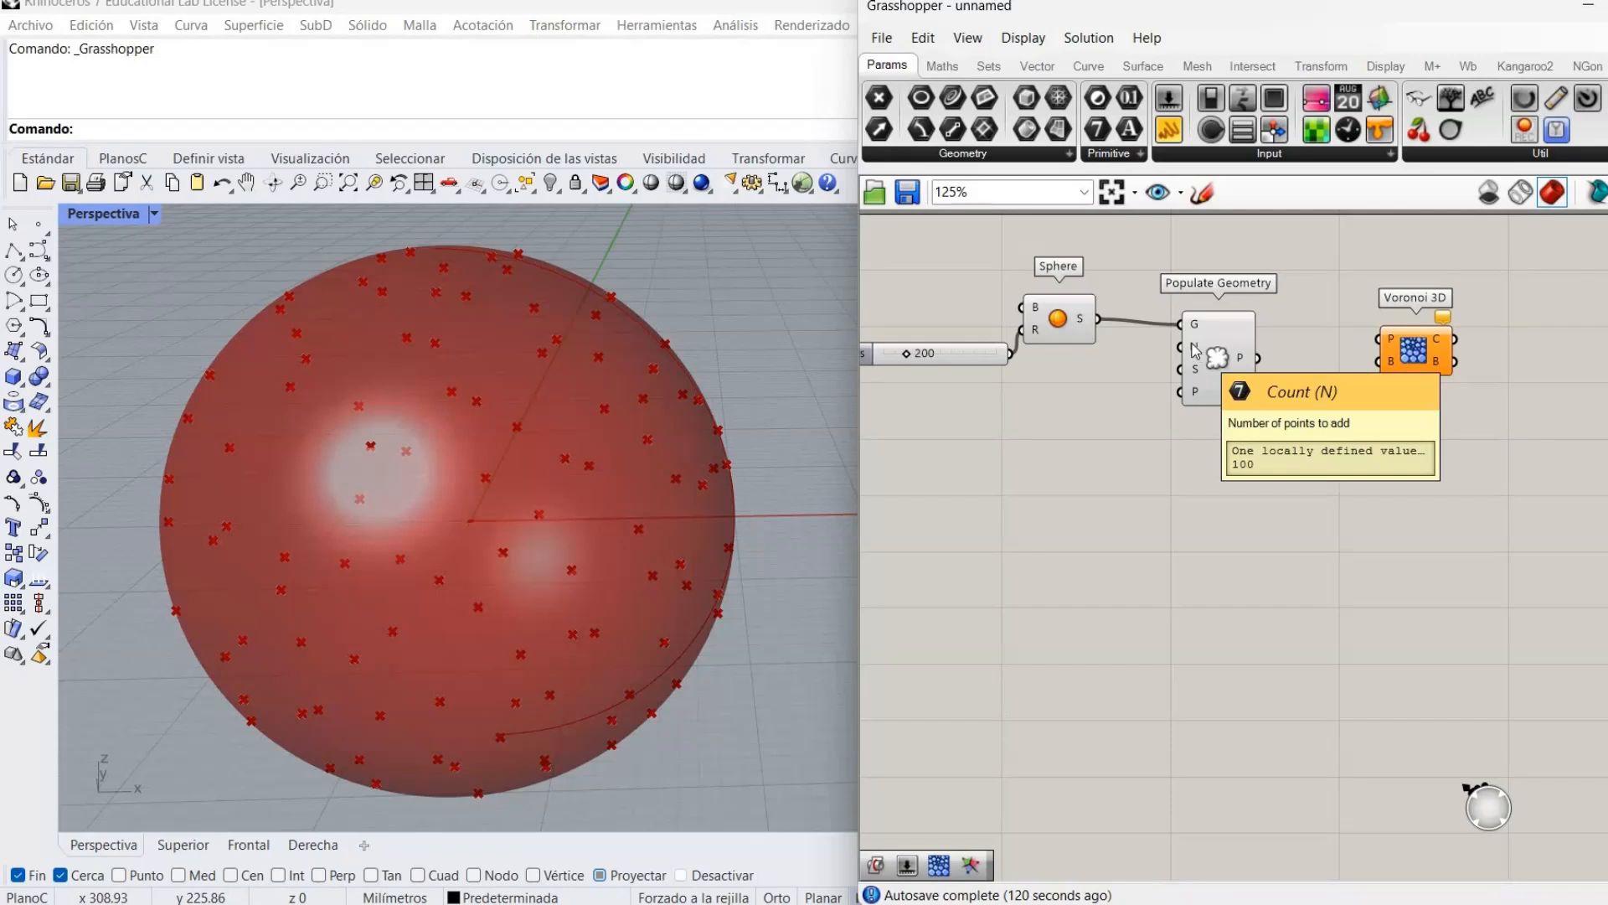
Drive the point count with a slider created at 150, then raised to 174.
{"action": "double_click", "coordinate": [1042, 386]}
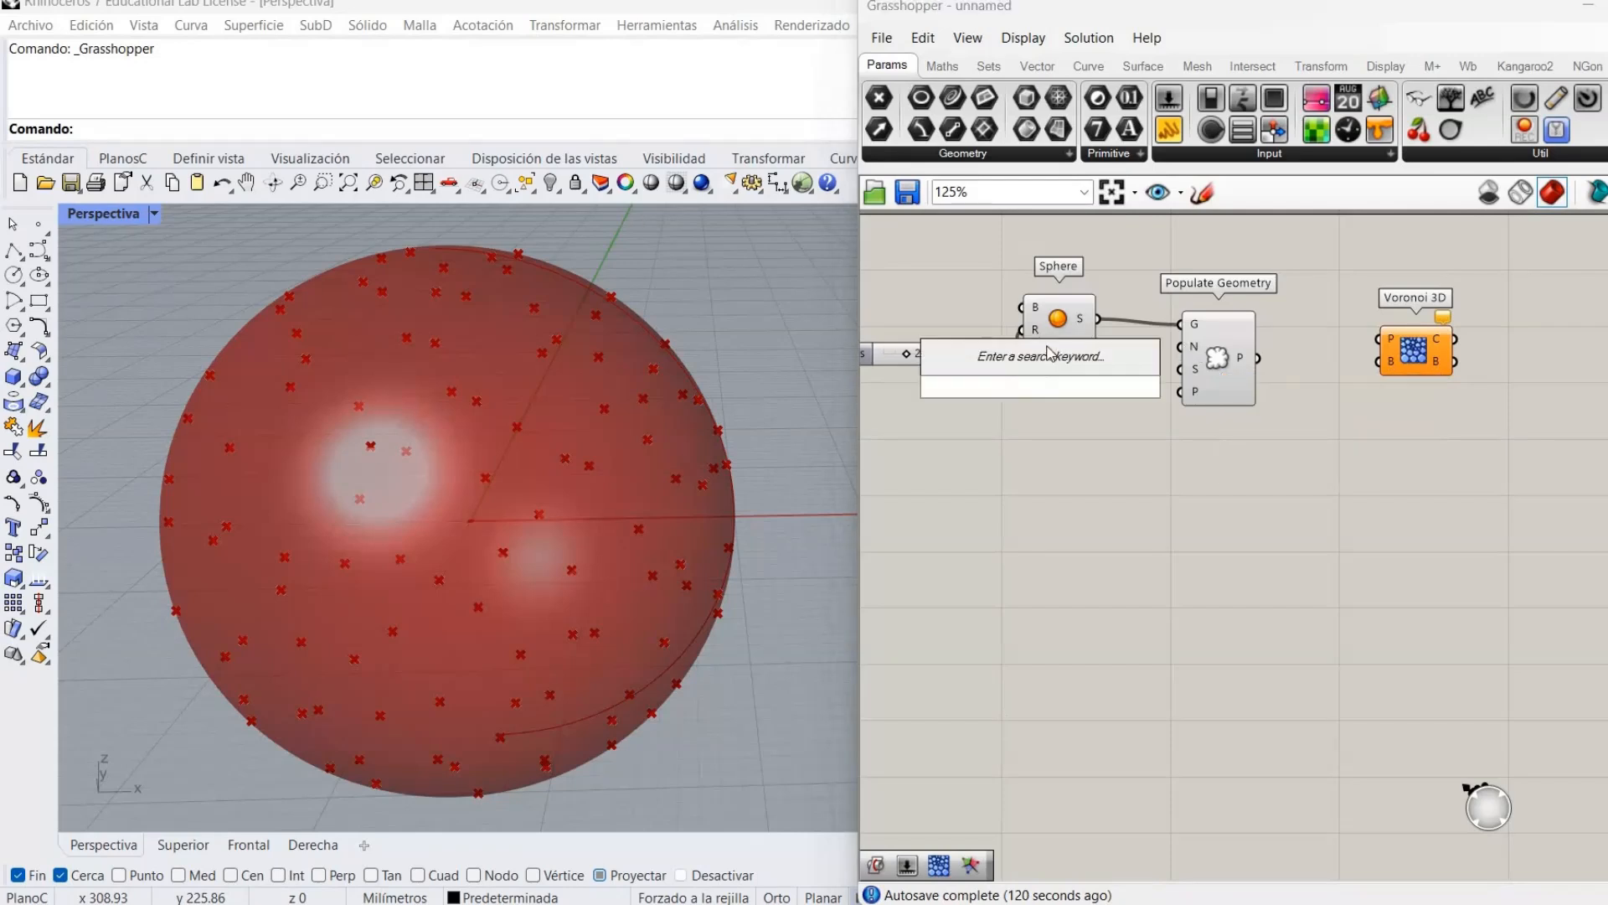
{"action": "type", "text": "10"}
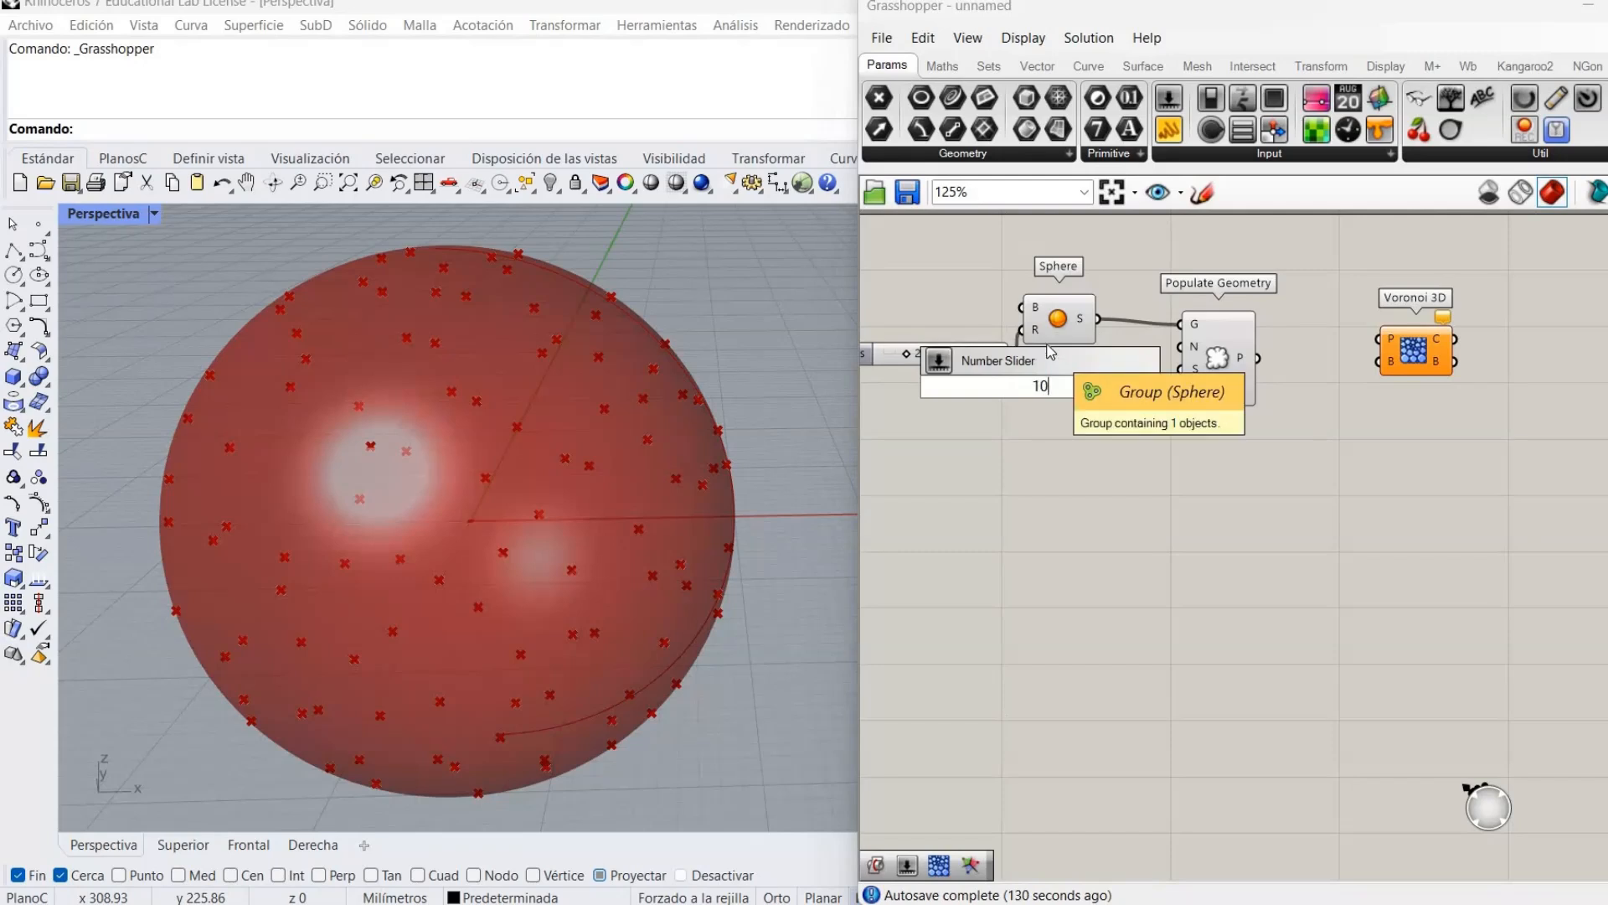
{"action": "key", "text": "BackSpace"}
{"action": "key", "text": "BackSpace"}
{"action": "type", "text": "150"}
{"action": "key", "text": "Return"}
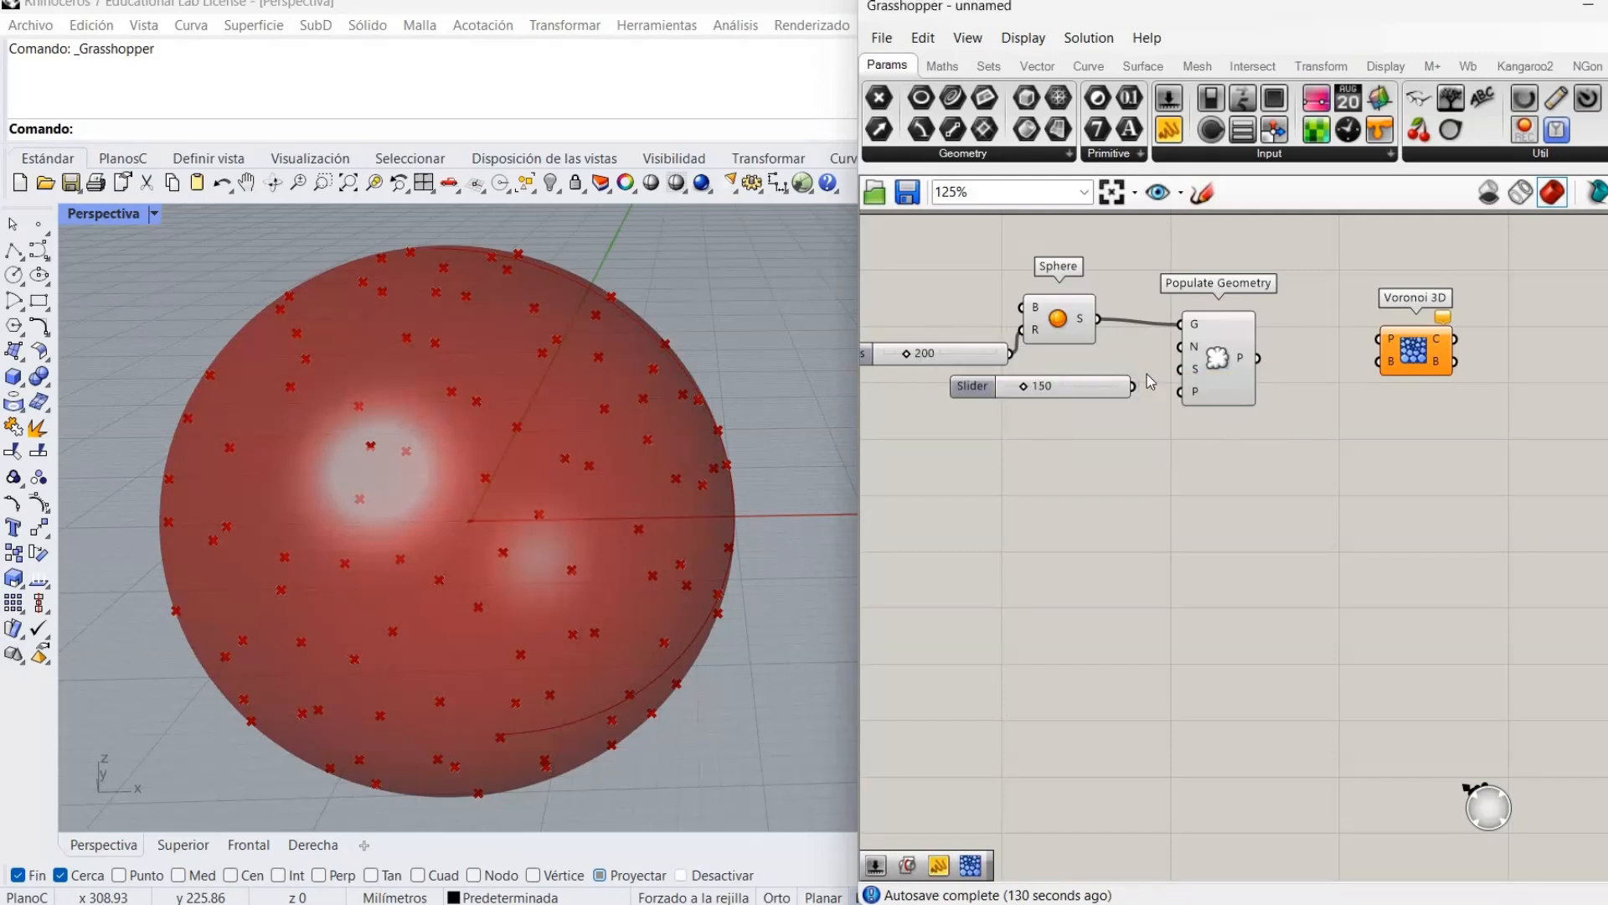
{"action": "left_click_drag", "start_coordinate": [1133, 385], "coordinate": [1182, 346]}
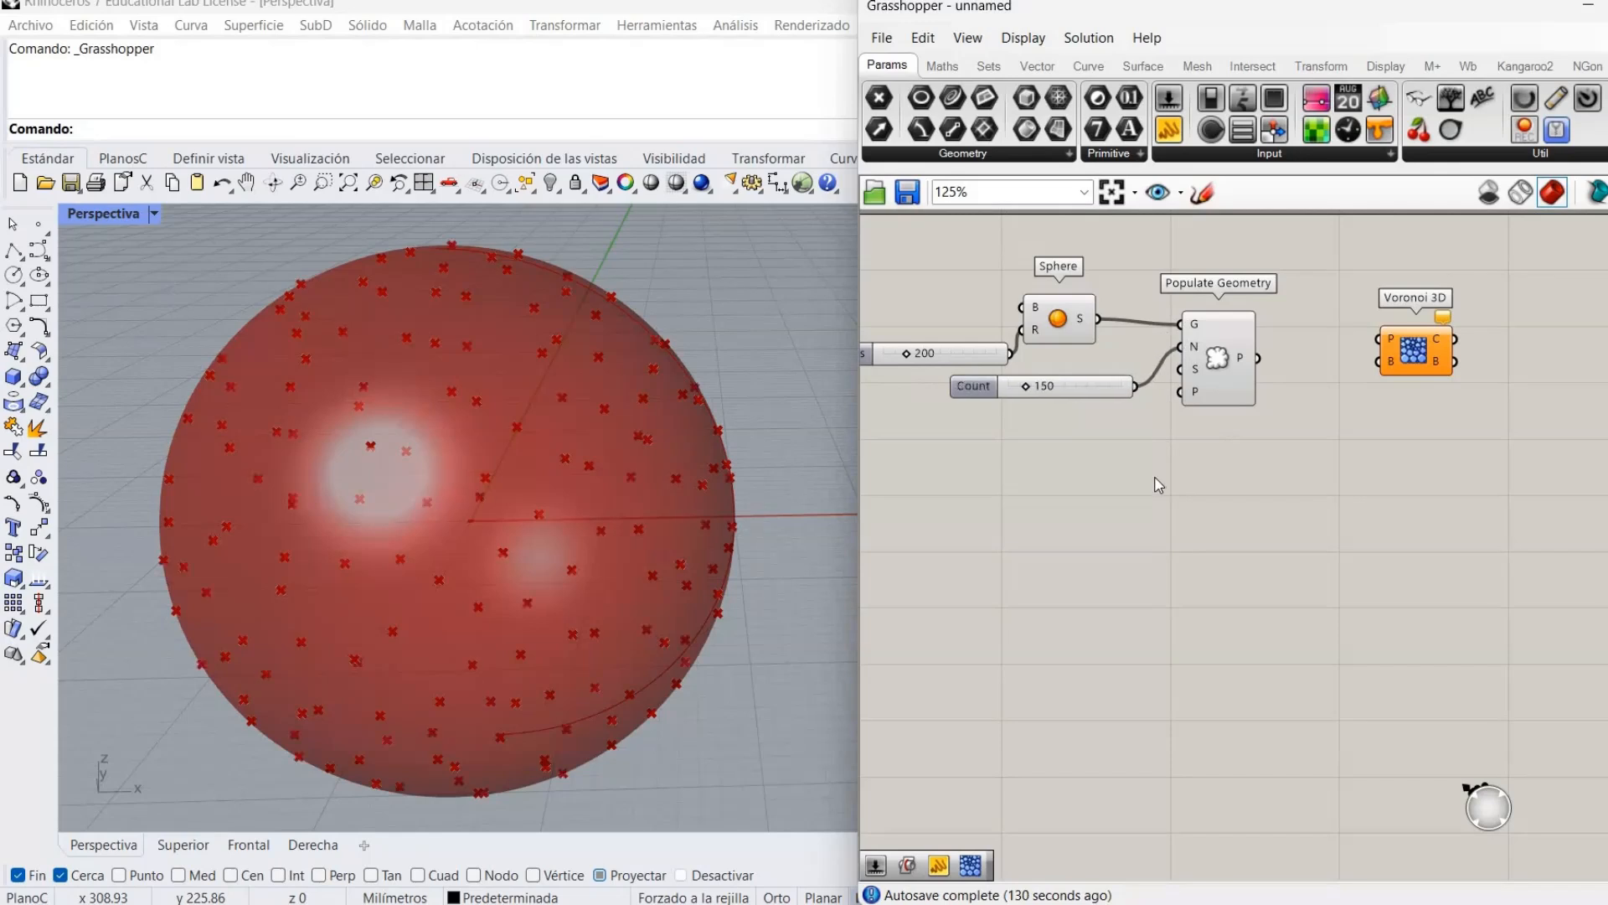
{"action": "left_click_drag", "start_coordinate": [1038, 390], "coordinate": [1041, 391]}
{"action": "right_click_drag", "start_coordinate": [1392, 449], "coordinate": [1286, 472]}
{"action": "left_click_drag", "start_coordinate": [1337, 398], "coordinate": [1365, 395]}
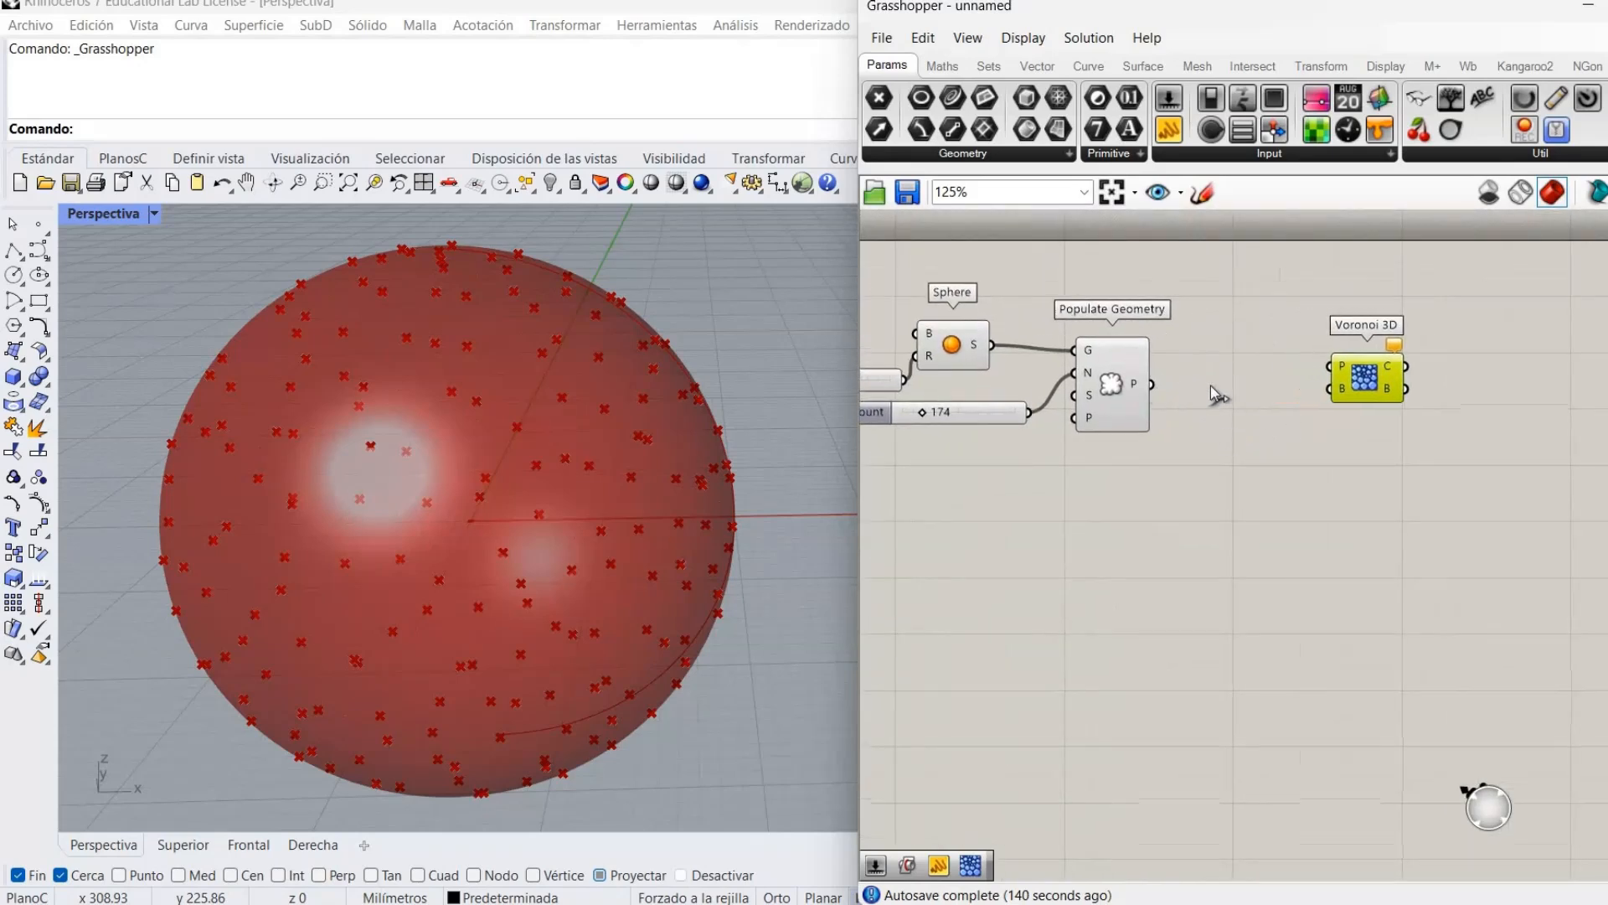
Wire the populated points into Voronoi 3D and orbit to inspect the red cell cube.
{"action": "left_click_drag", "start_coordinate": [1345, 356], "coordinate": [1331, 366]}
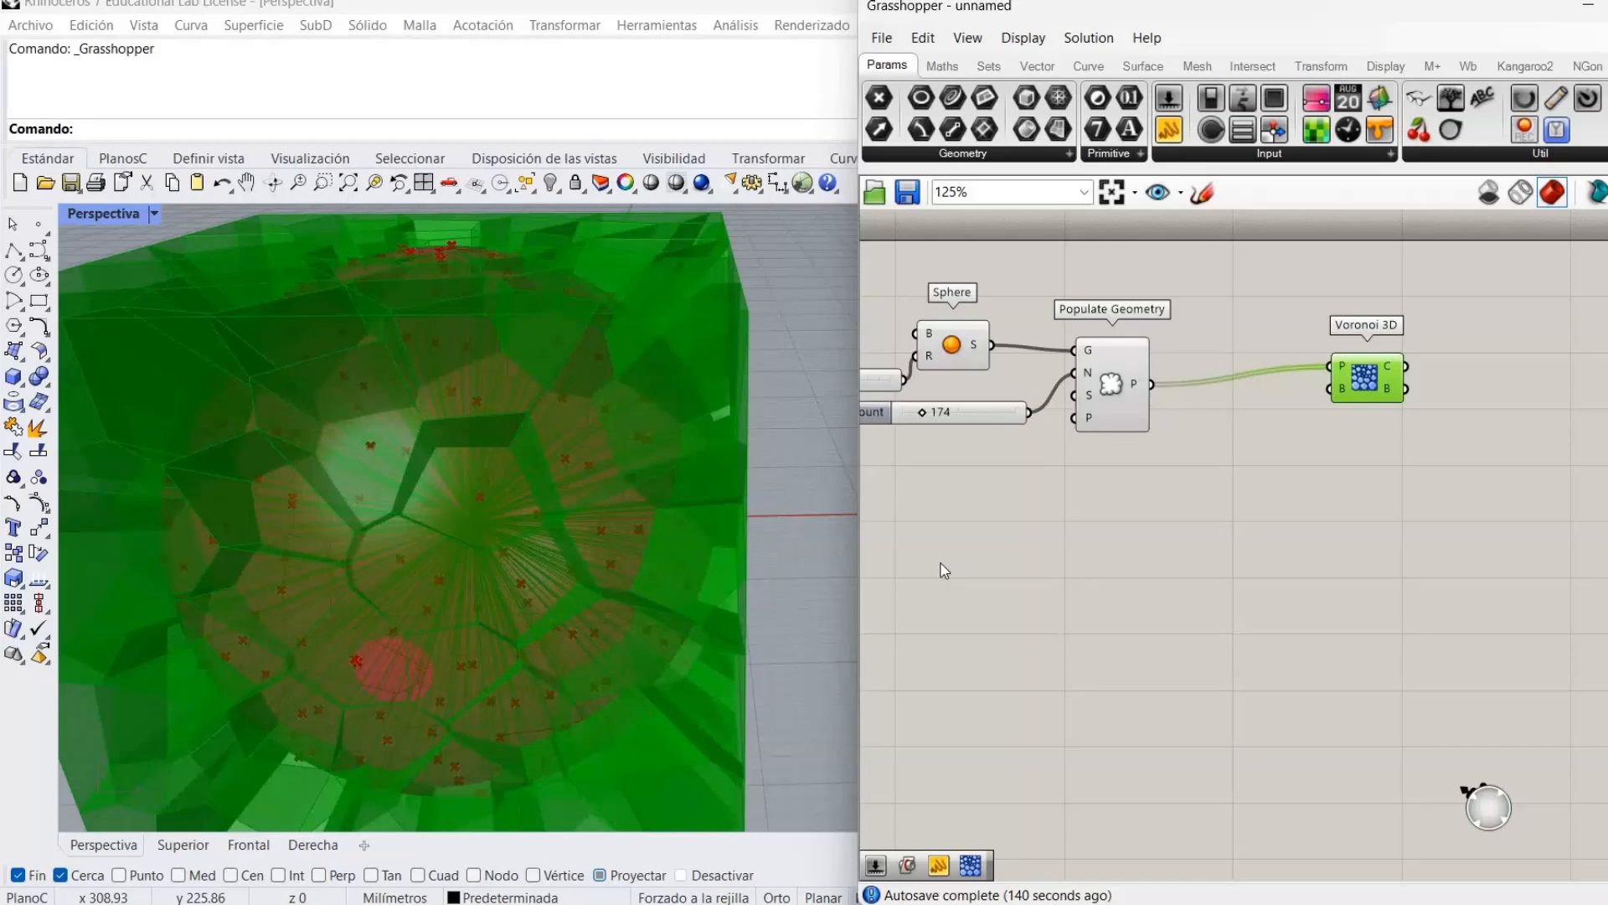
{"action": "right_click_drag", "start_coordinate": [772, 545], "coordinate": [721, 494]}
{"action": "scroll", "coordinate": [640, 530], "scroll_direction": "up", "scroll_amount": 4}
{"action": "right_click_drag", "start_coordinate": [640, 529], "coordinate": [578, 528]}
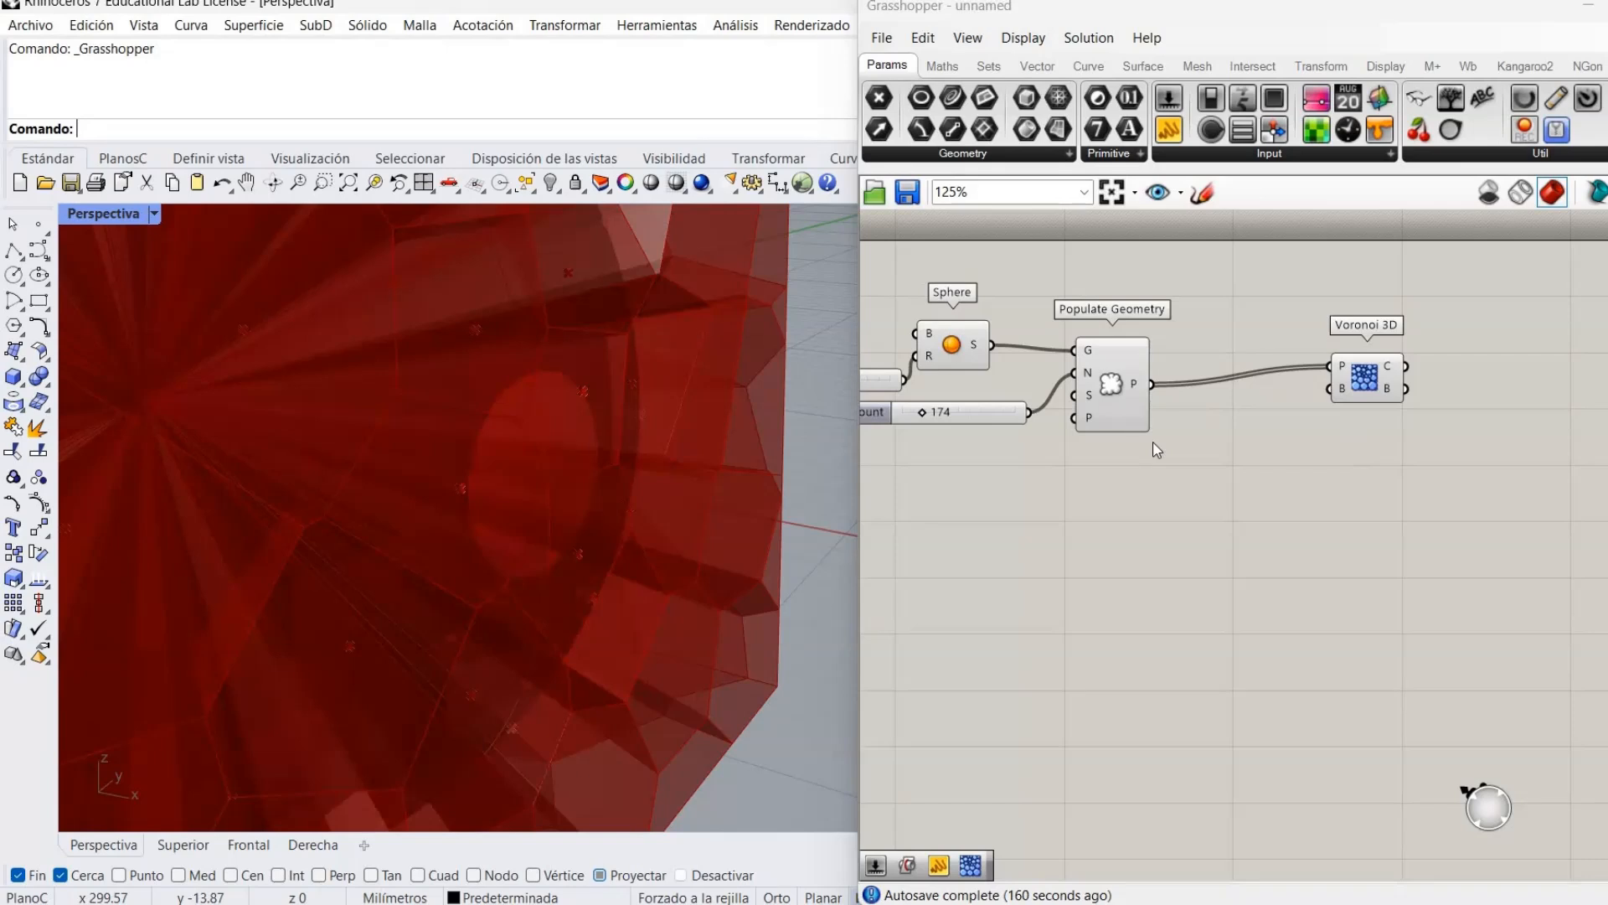
{"action": "right_click_drag", "start_coordinate": [551, 569], "coordinate": [531, 503]}
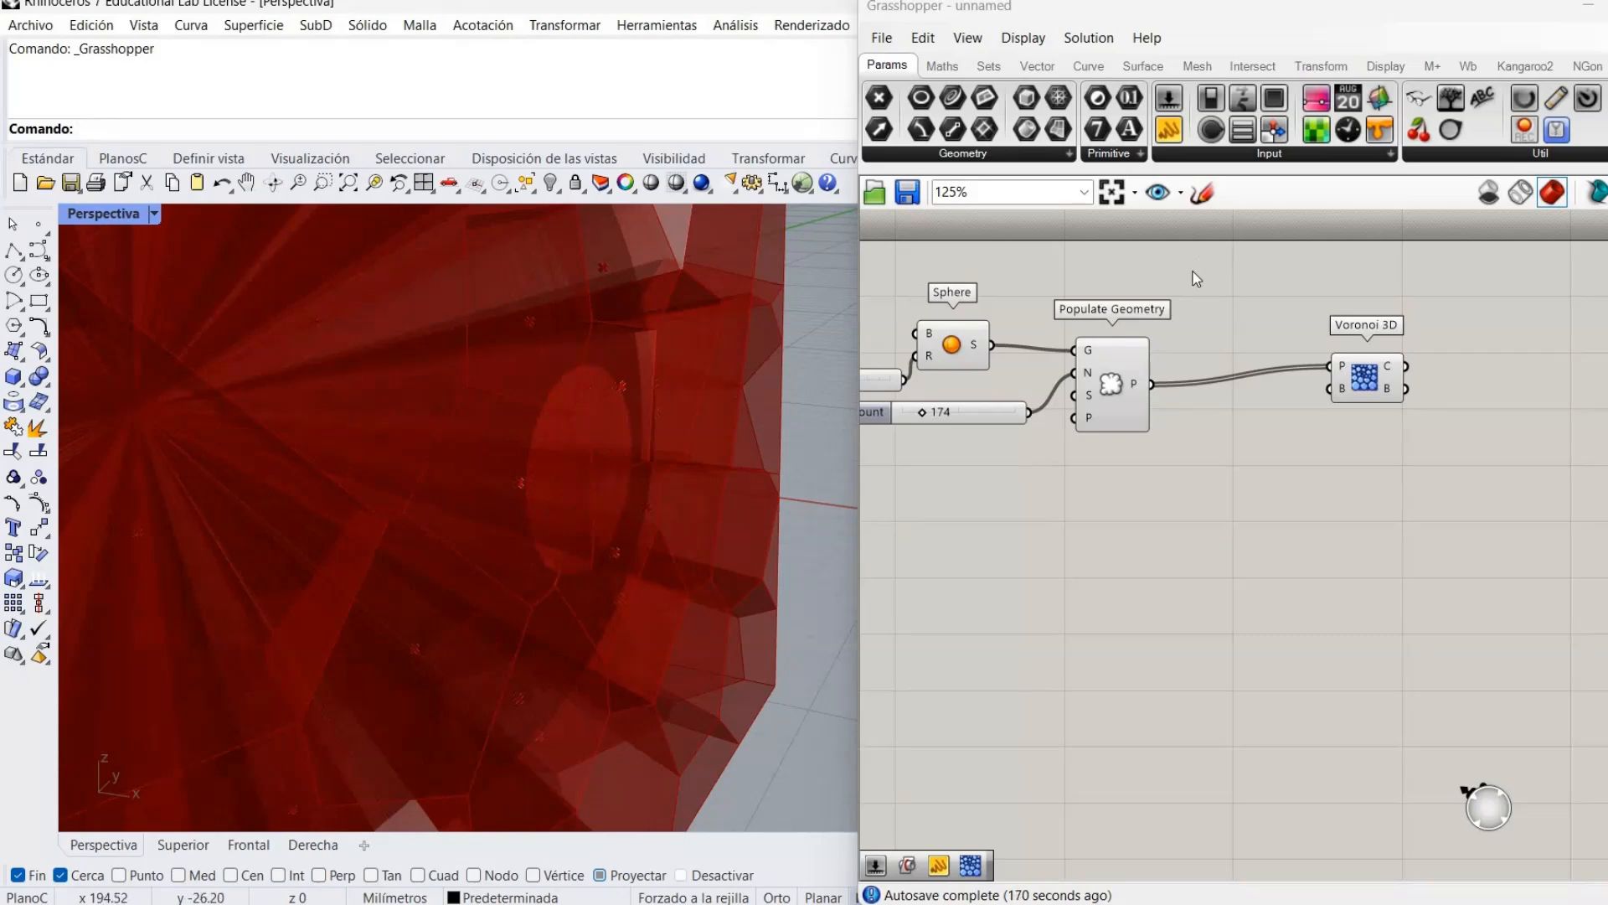
{"action": "left_click", "coordinate": [940, 356]}
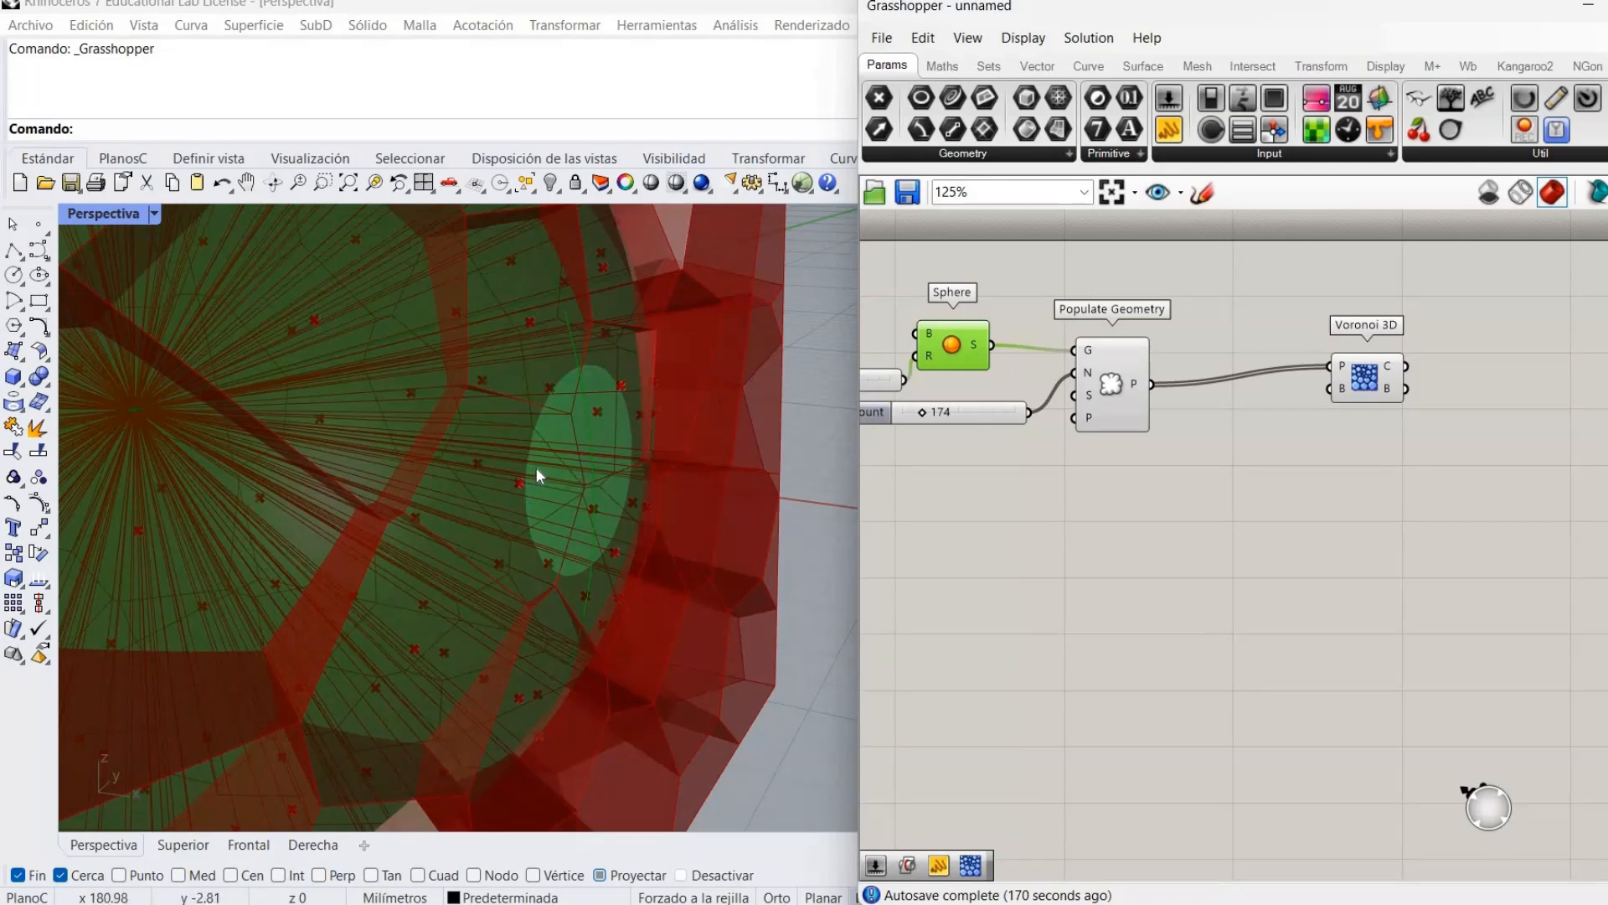
{"action": "left_click", "coordinate": [907, 441]}
{"action": "right_click_drag", "start_coordinate": [671, 451], "coordinate": [570, 444]}
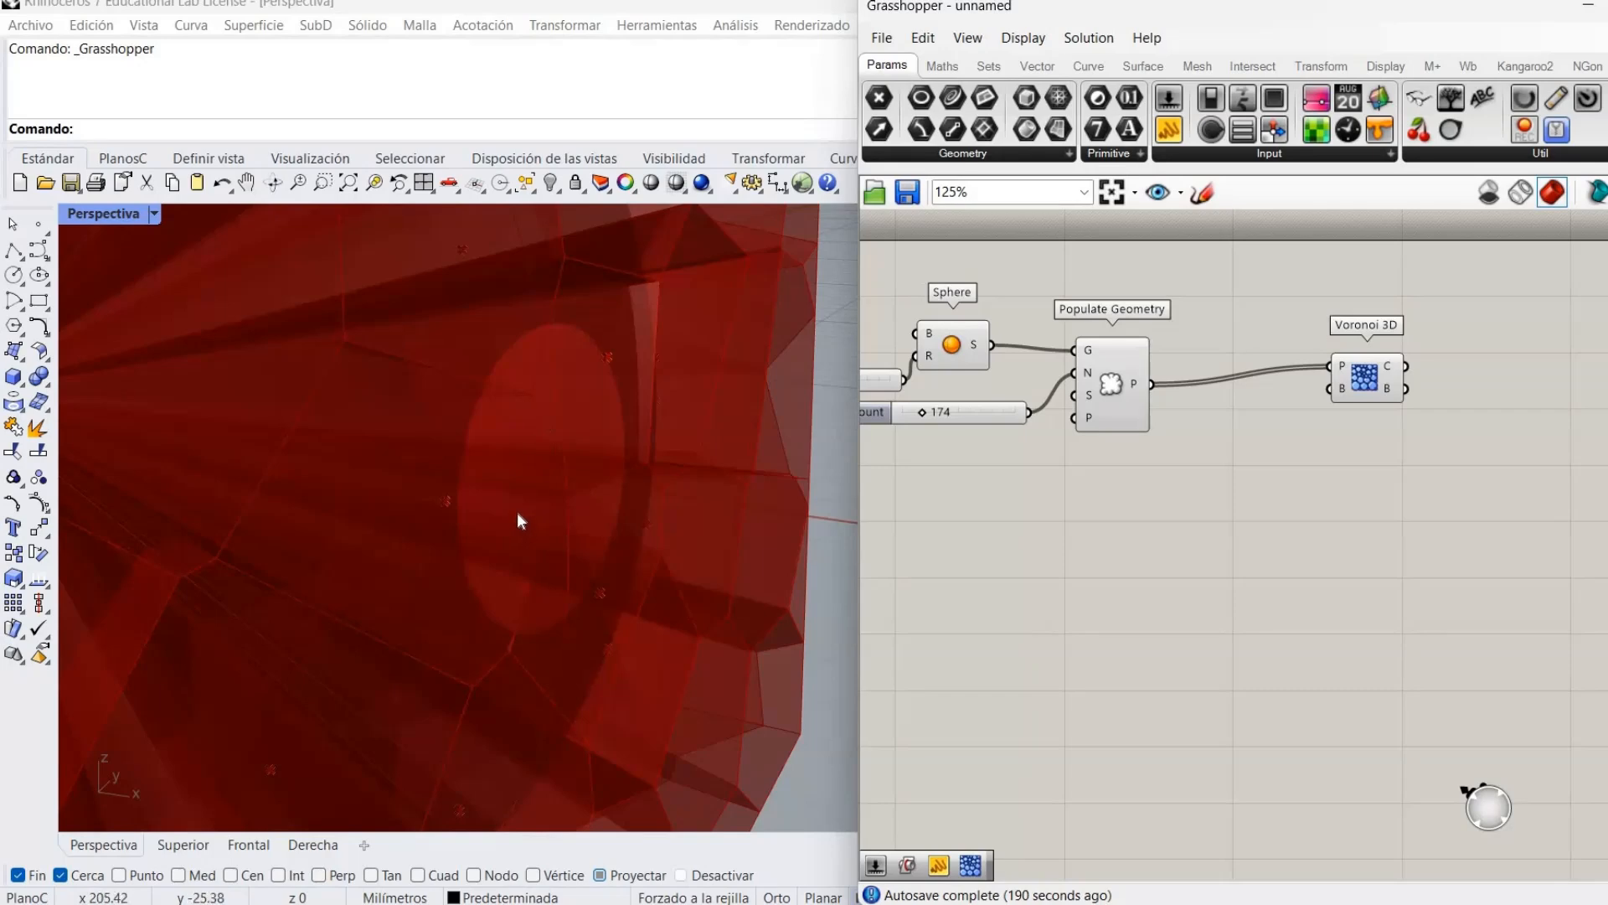
{"action": "scroll", "coordinate": [509, 501], "scroll_direction": "down", "scroll_amount": 5}
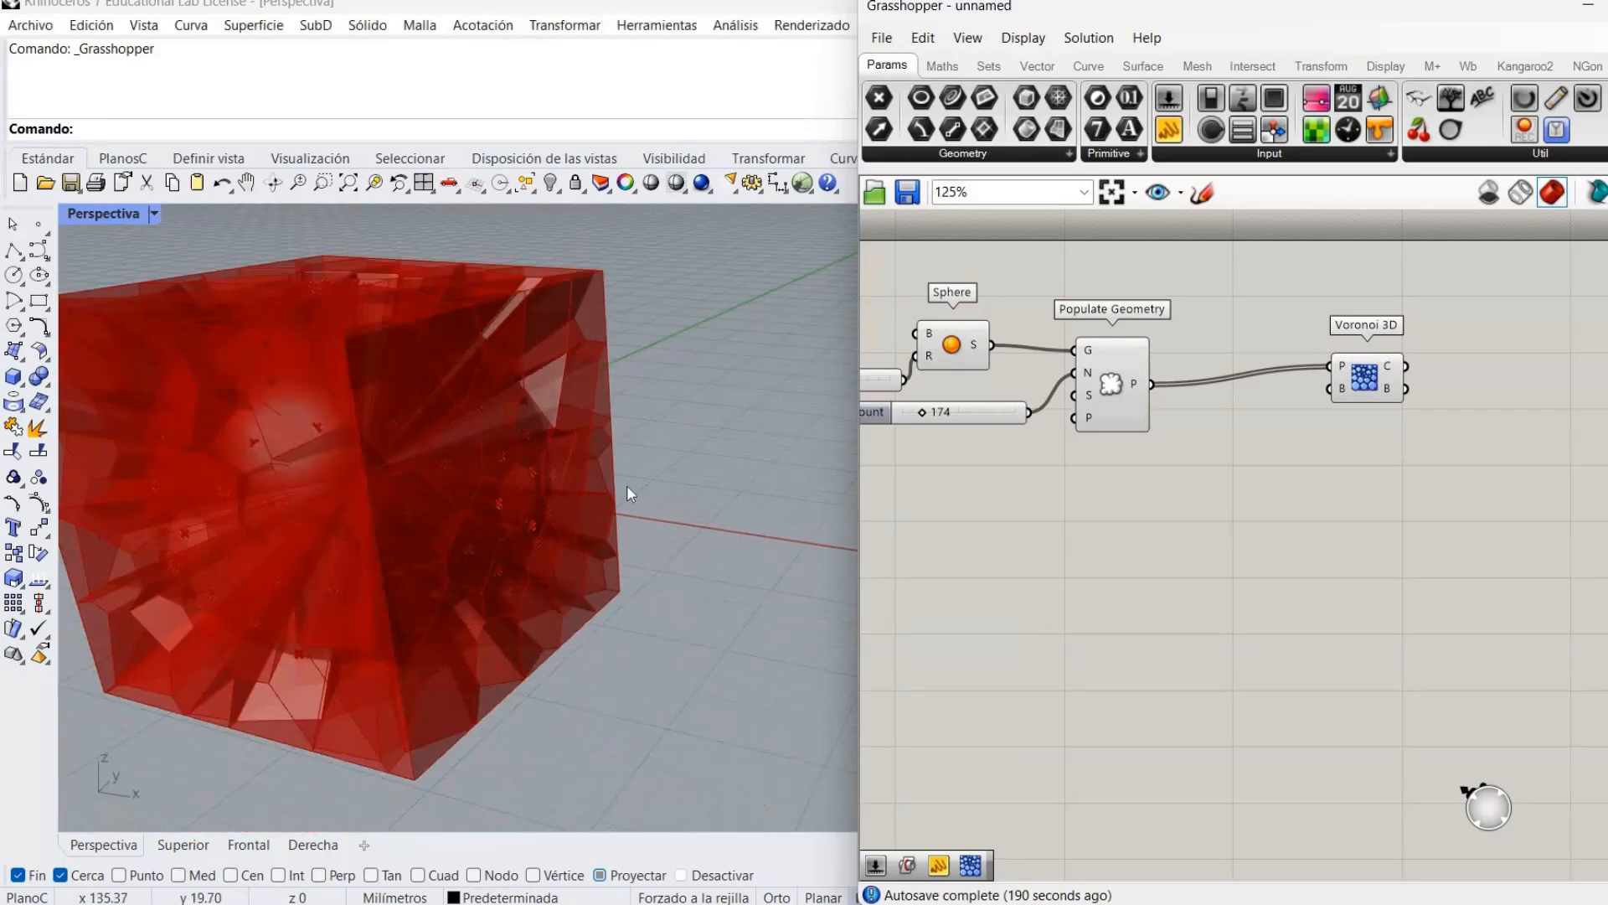
Add a Bounding Box component fed by the sphere.
{"action": "double_click", "coordinate": [1114, 481]}
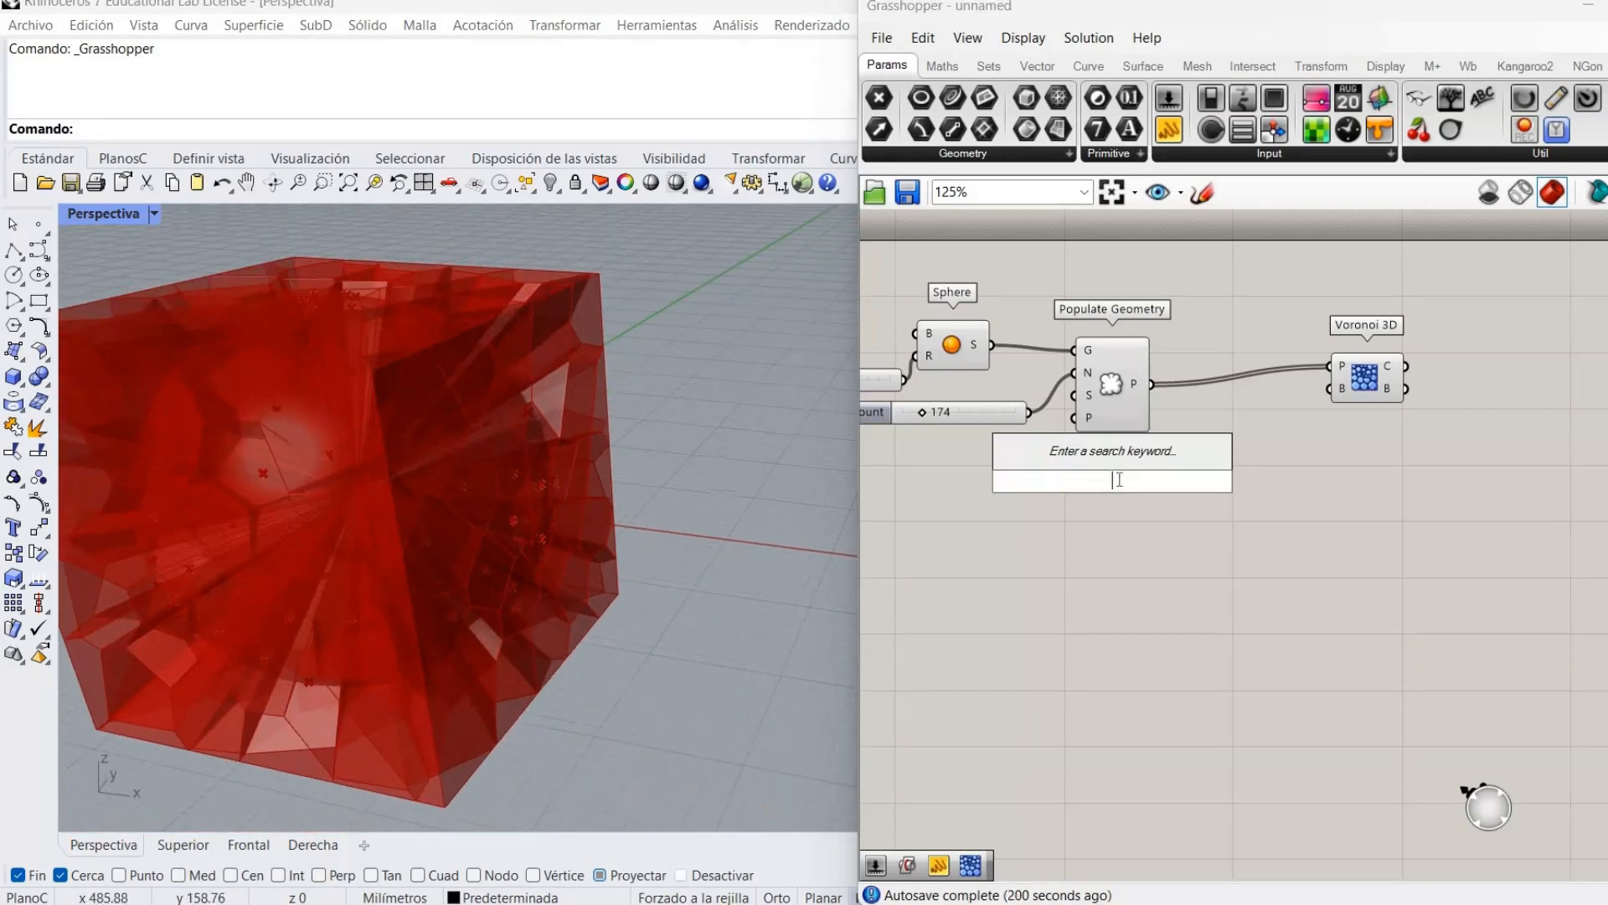
{"action": "type", "text": "boun"}
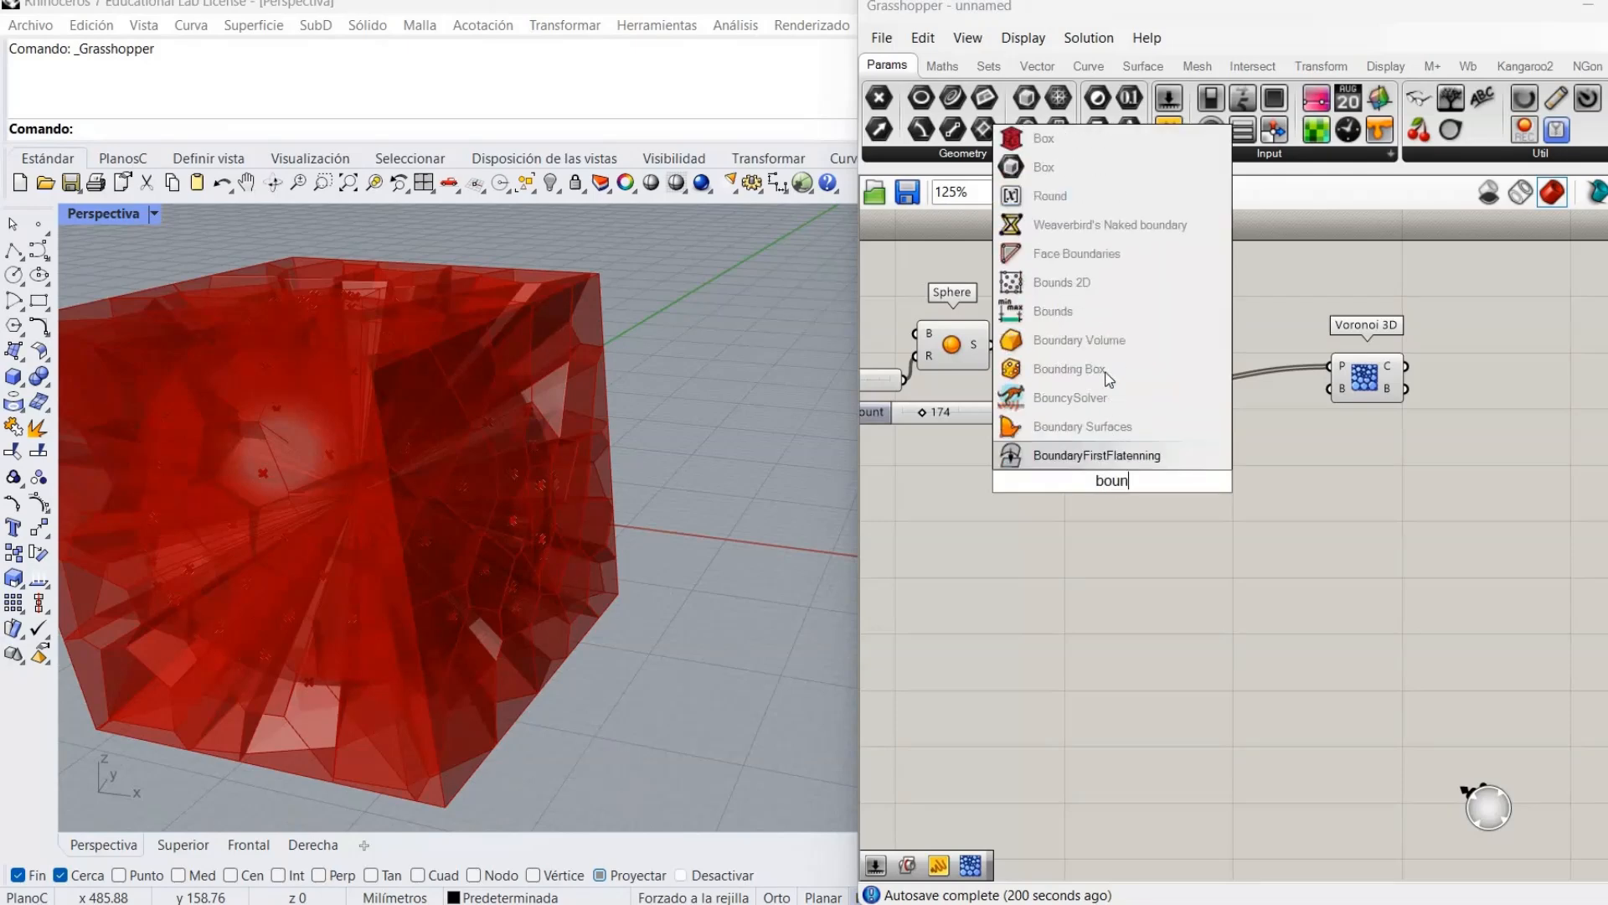
{"action": "left_click", "coordinate": [1097, 370]}
{"action": "left_click_drag", "start_coordinate": [993, 345], "coordinate": [1130, 537]}
{"action": "left_click", "coordinate": [991, 530]}
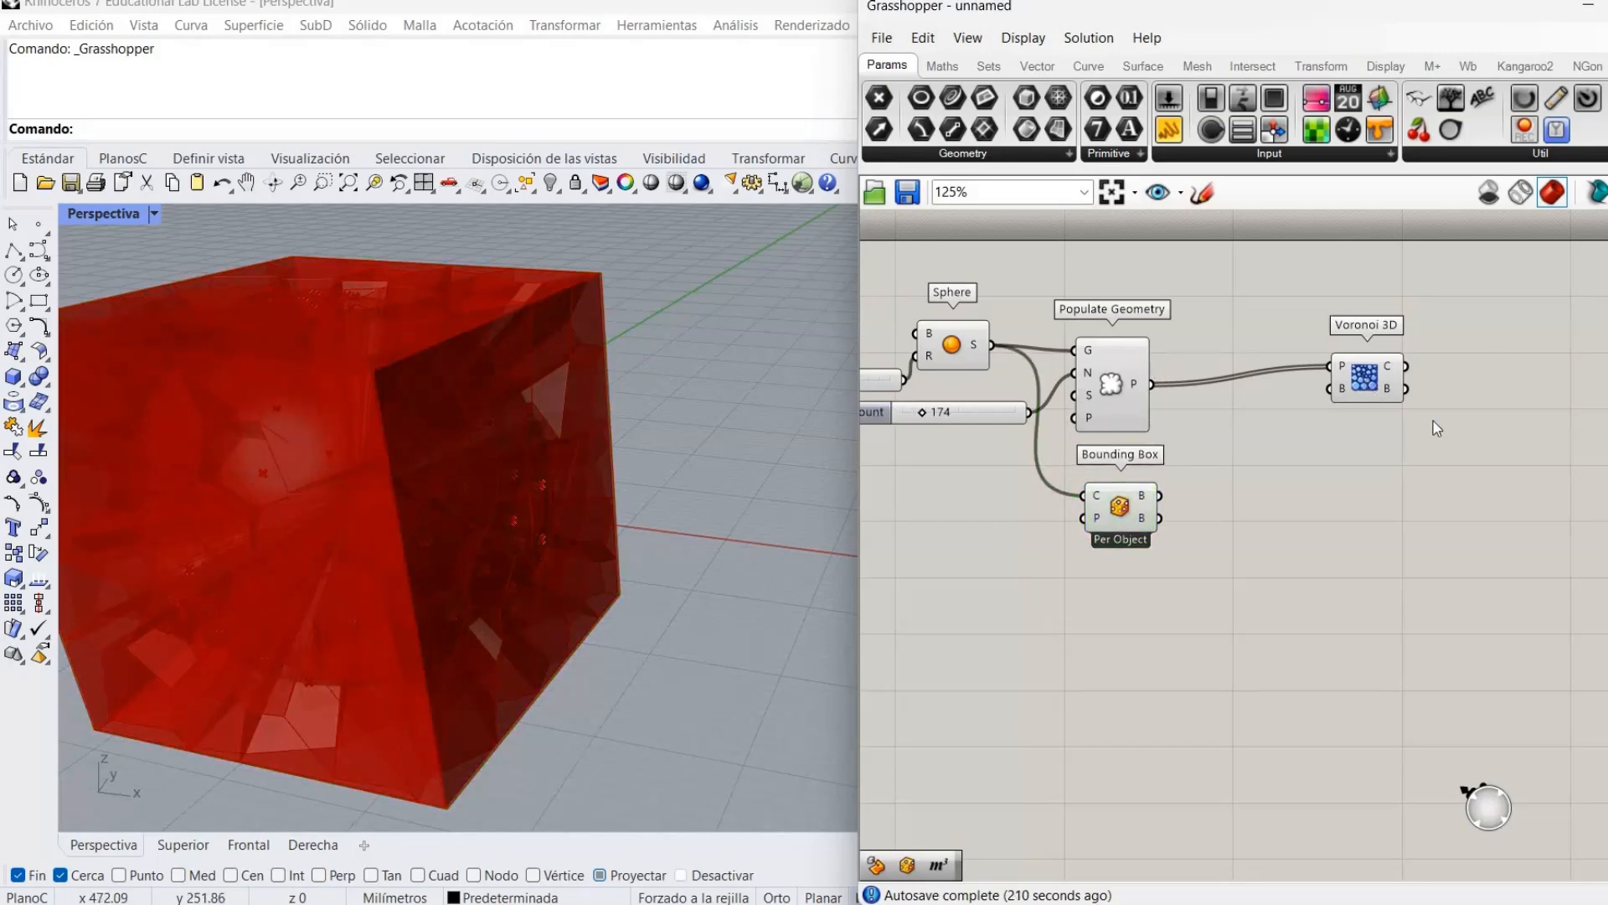
Hide the Voronoi cells' preview to see the box around the sphere.
{"action": "right_click", "coordinate": [1361, 372]}
{"action": "left_click", "coordinate": [1382, 416]}
{"action": "scroll", "coordinate": [591, 540], "scroll_direction": "up", "scroll_amount": 3}
{"action": "scroll", "coordinate": [608, 530], "scroll_direction": "up", "scroll_amount": 5}
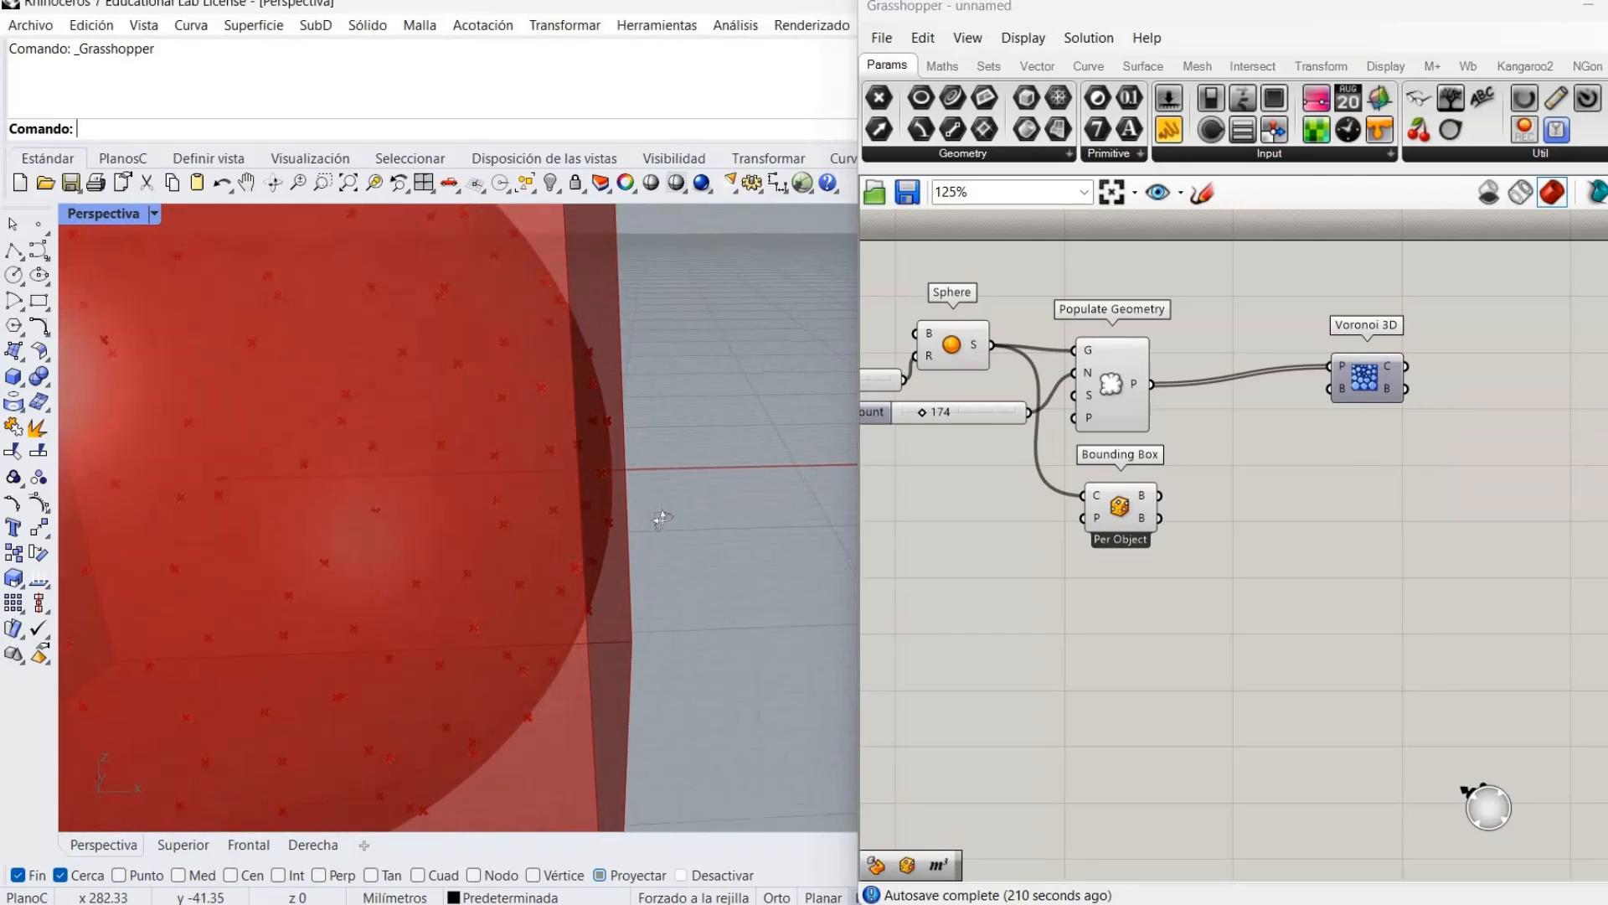
{"action": "scroll", "coordinate": [485, 502], "scroll_direction": "down", "scroll_amount": 6}
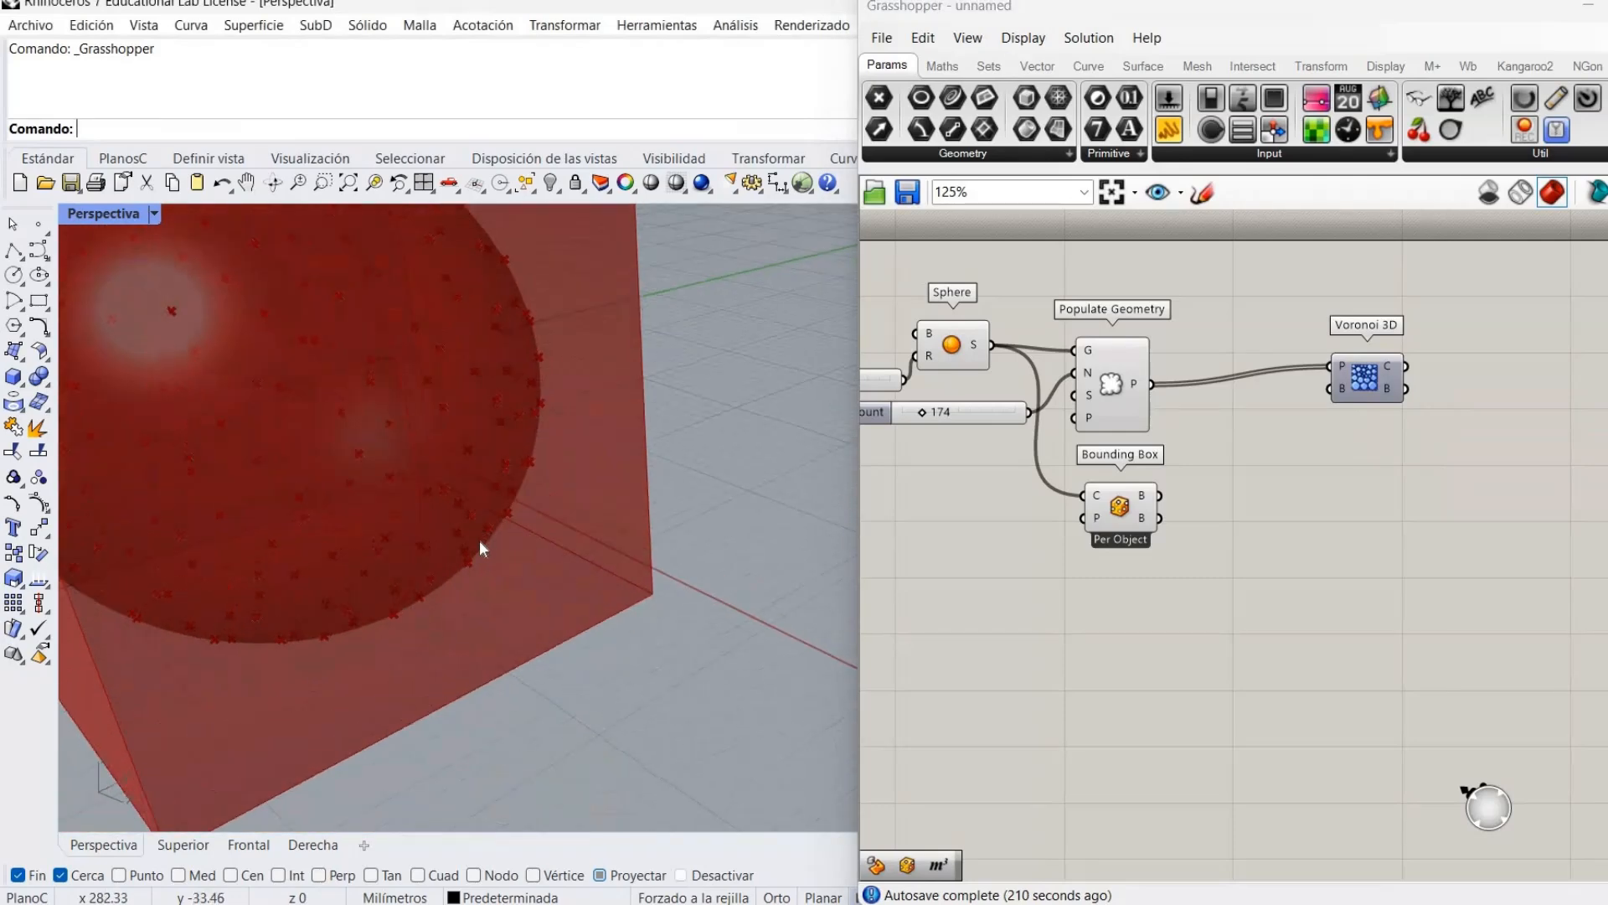
{"action": "scroll", "coordinate": [365, 426], "scroll_direction": "down", "scroll_amount": 5}
{"action": "right_click_drag", "start_coordinate": [494, 416], "coordinate": [545, 465]}
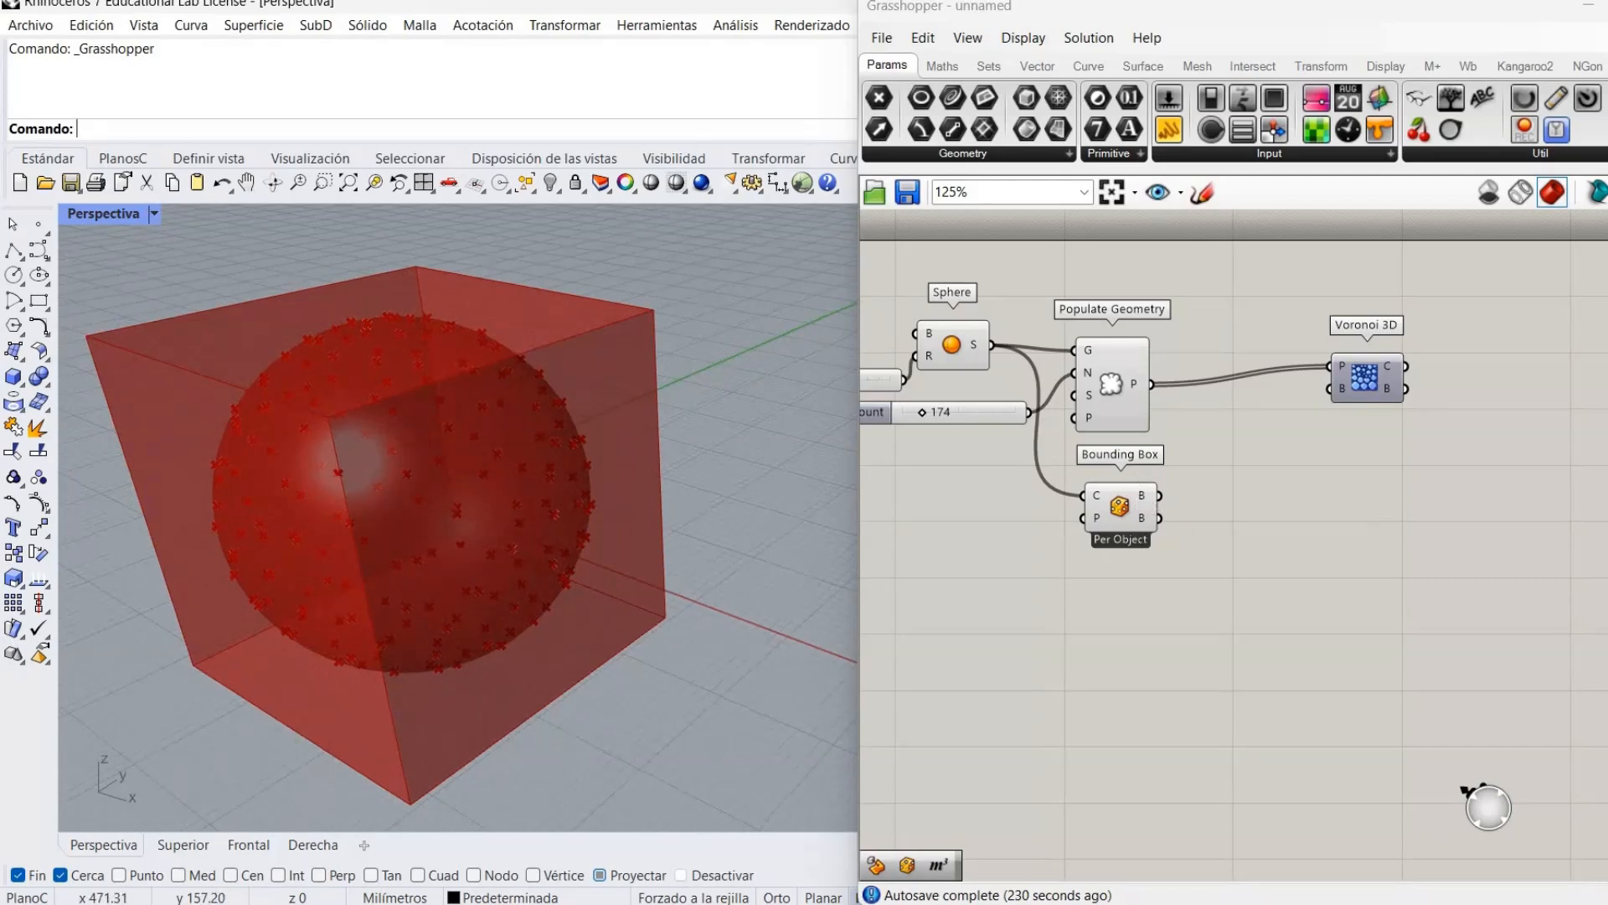
Add a Scale component that takes the bounding box as its geometry.
{"action": "double_click", "coordinate": [1278, 500]}
{"action": "type", "text": "scale"}
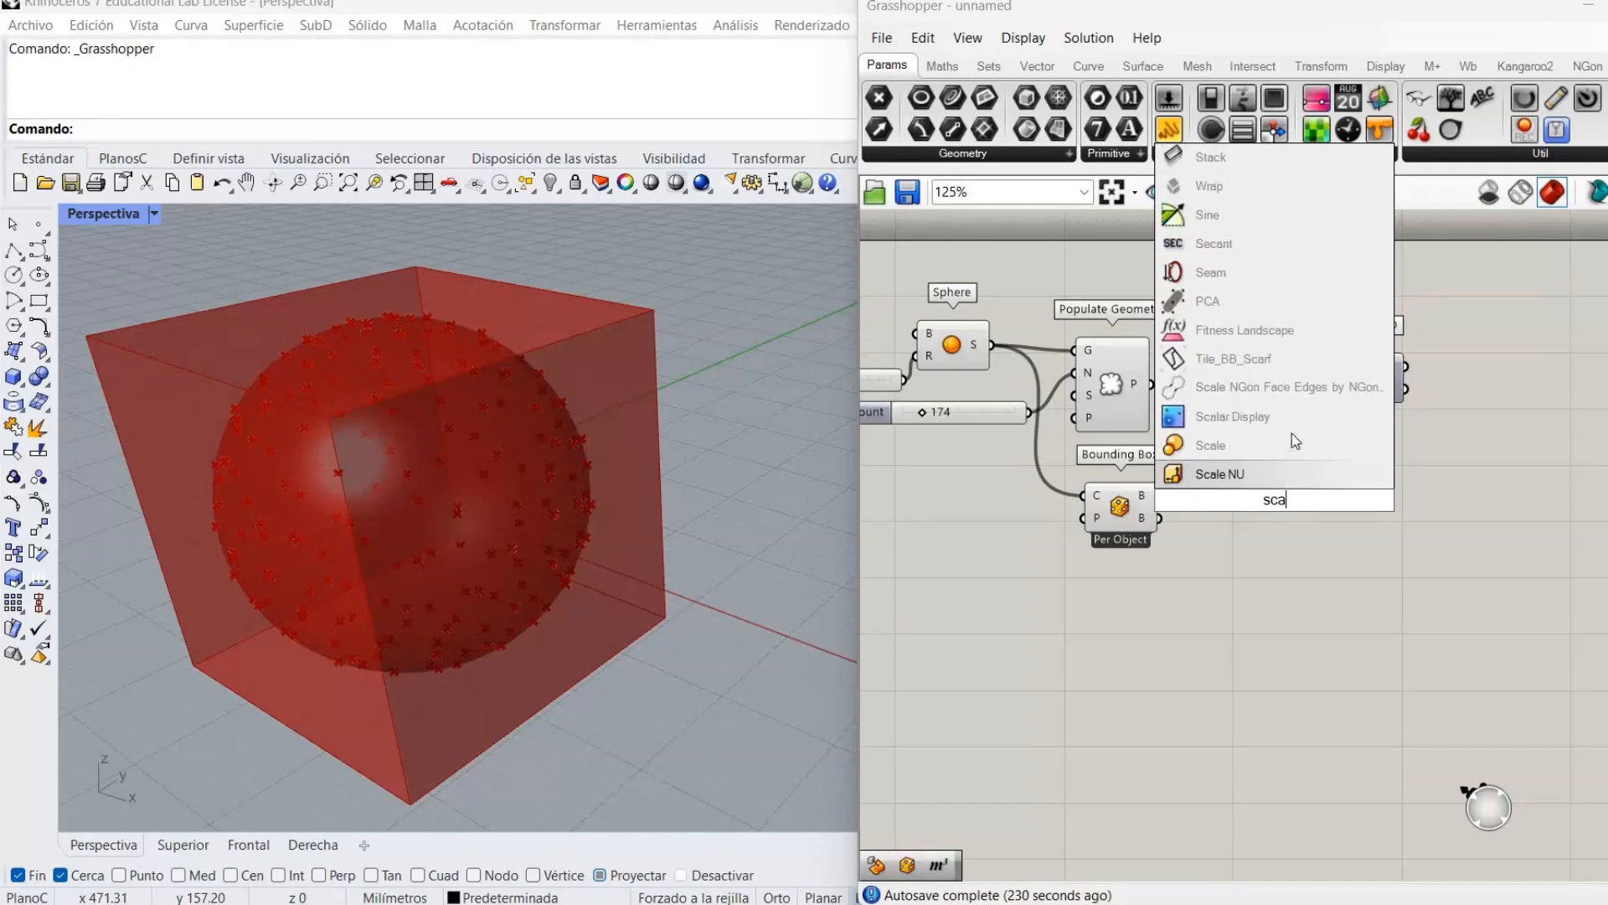
{"action": "key", "text": "Return"}
{"action": "left_click_drag", "start_coordinate": [1295, 503], "coordinate": [1349, 526]}
{"action": "left_click_drag", "start_coordinate": [1160, 495], "coordinate": [1291, 502]}
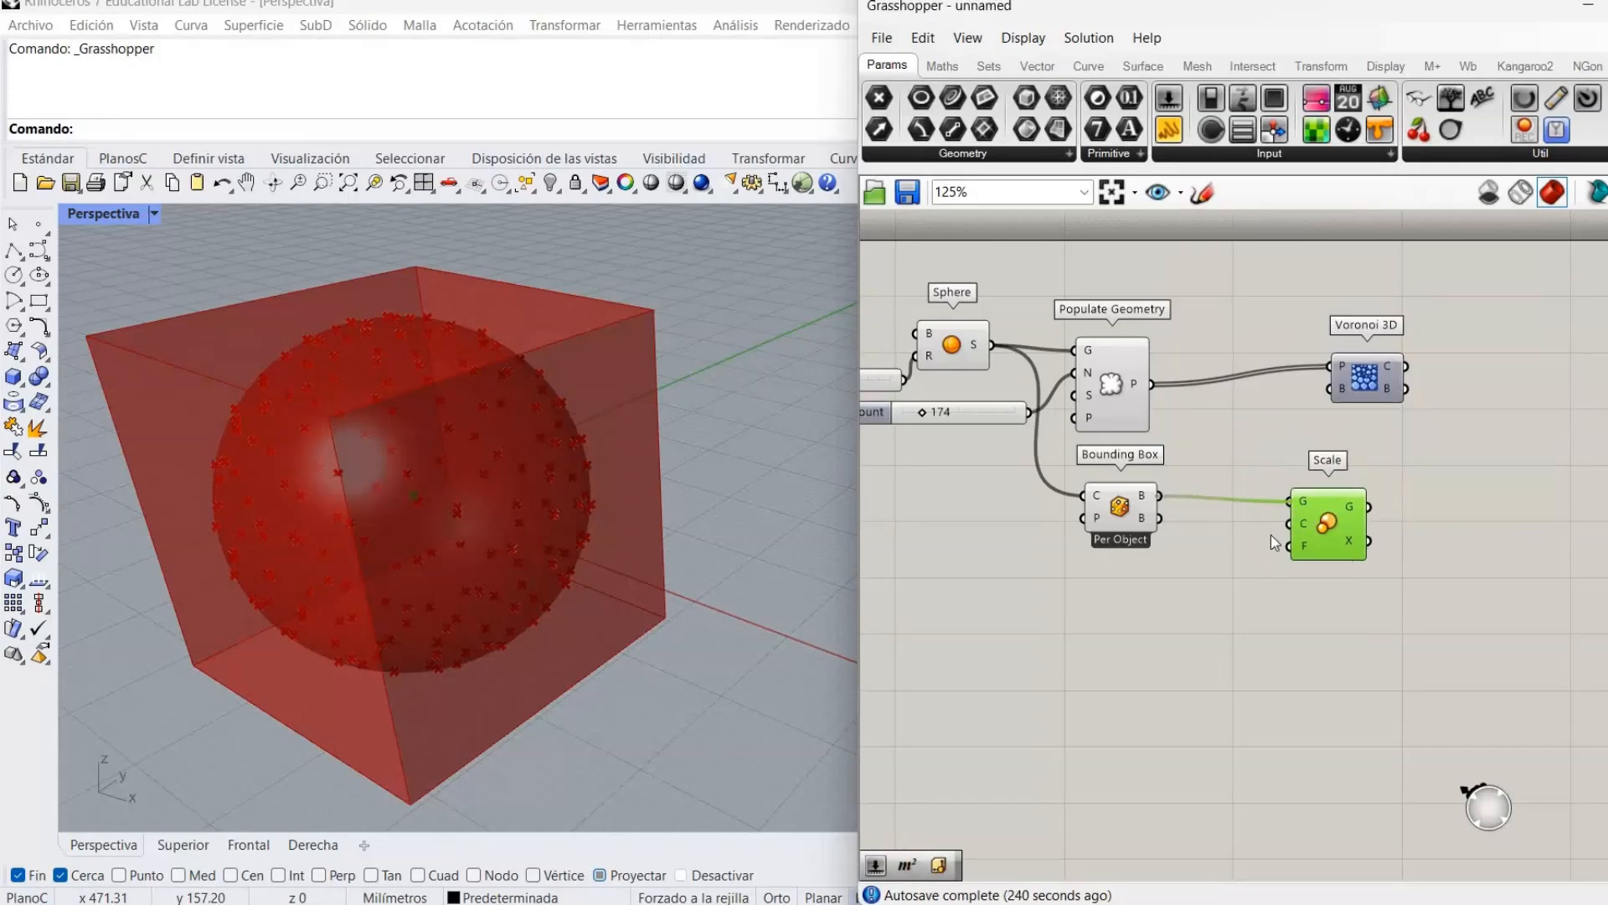
{"action": "left_click", "coordinate": [1231, 590]}
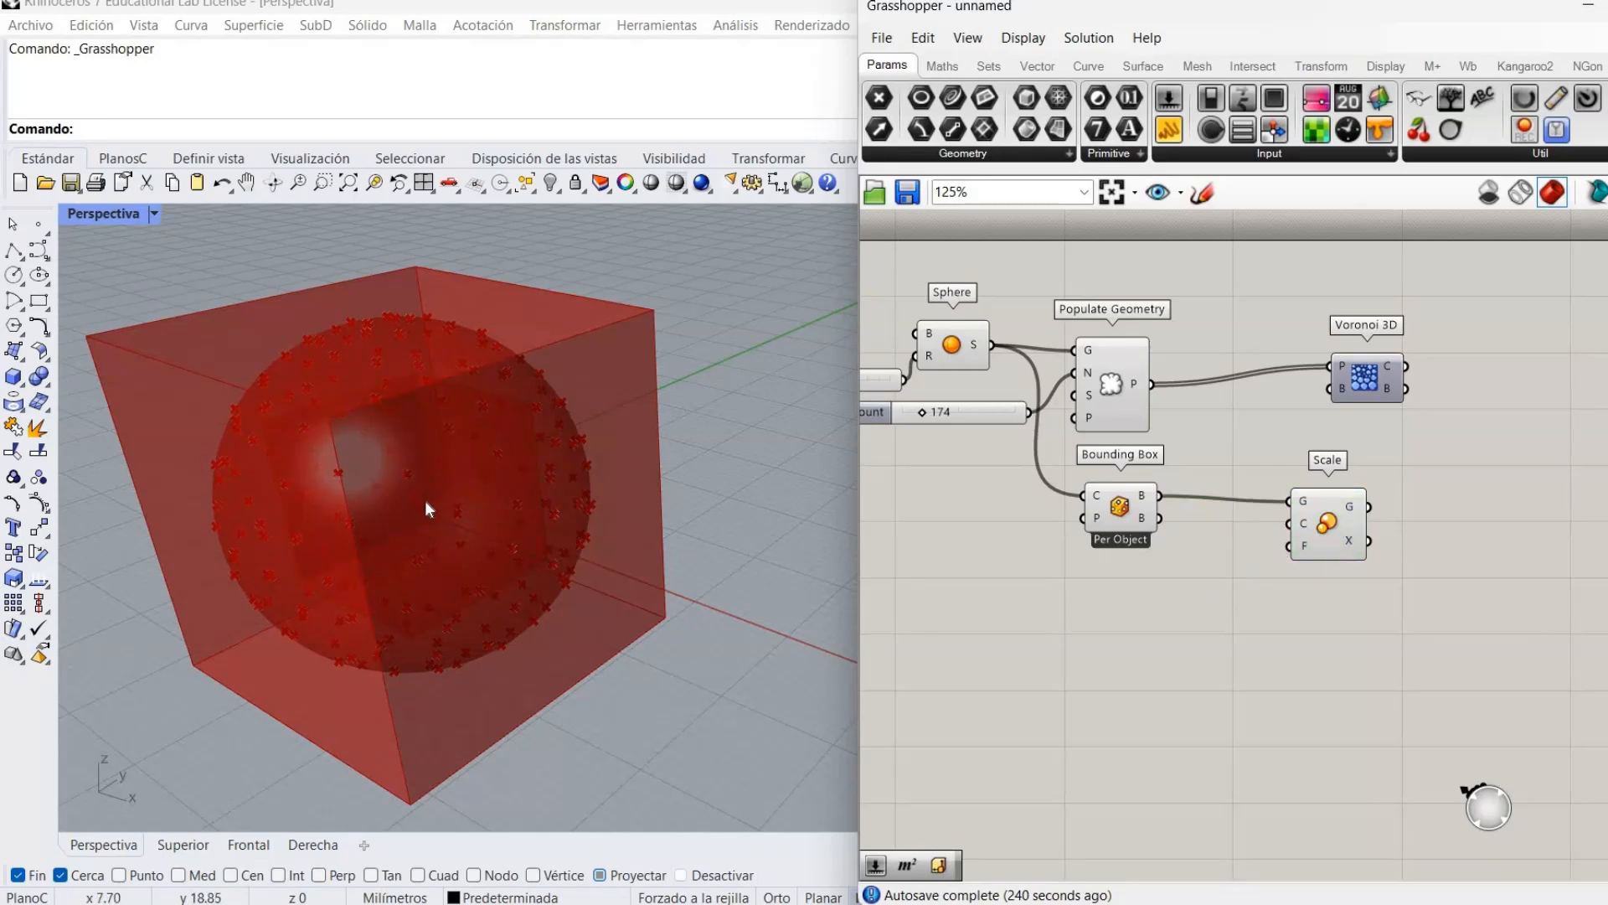
{"action": "left_click", "coordinate": [1326, 541]}
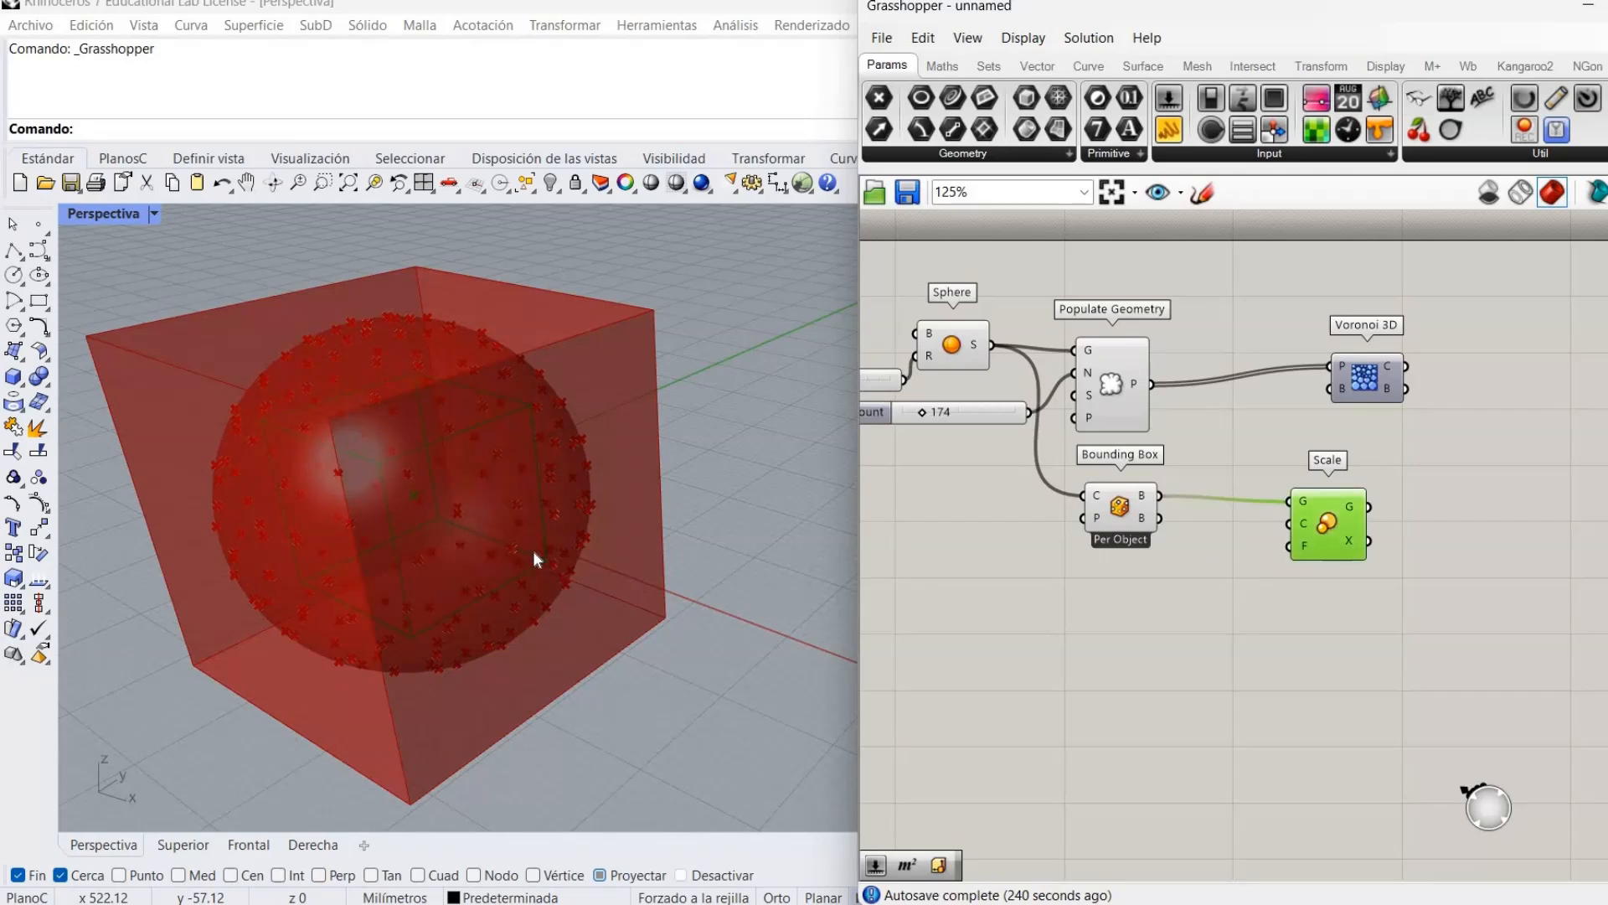
{"action": "left_click_drag", "start_coordinate": [1329, 559], "coordinate": [1346, 553]}
{"action": "left_click", "coordinate": [1269, 555]}
Add a Volume component for the centroid and hide the Volume and Bounding Box previews.
{"action": "double_click", "coordinate": [1241, 548]}
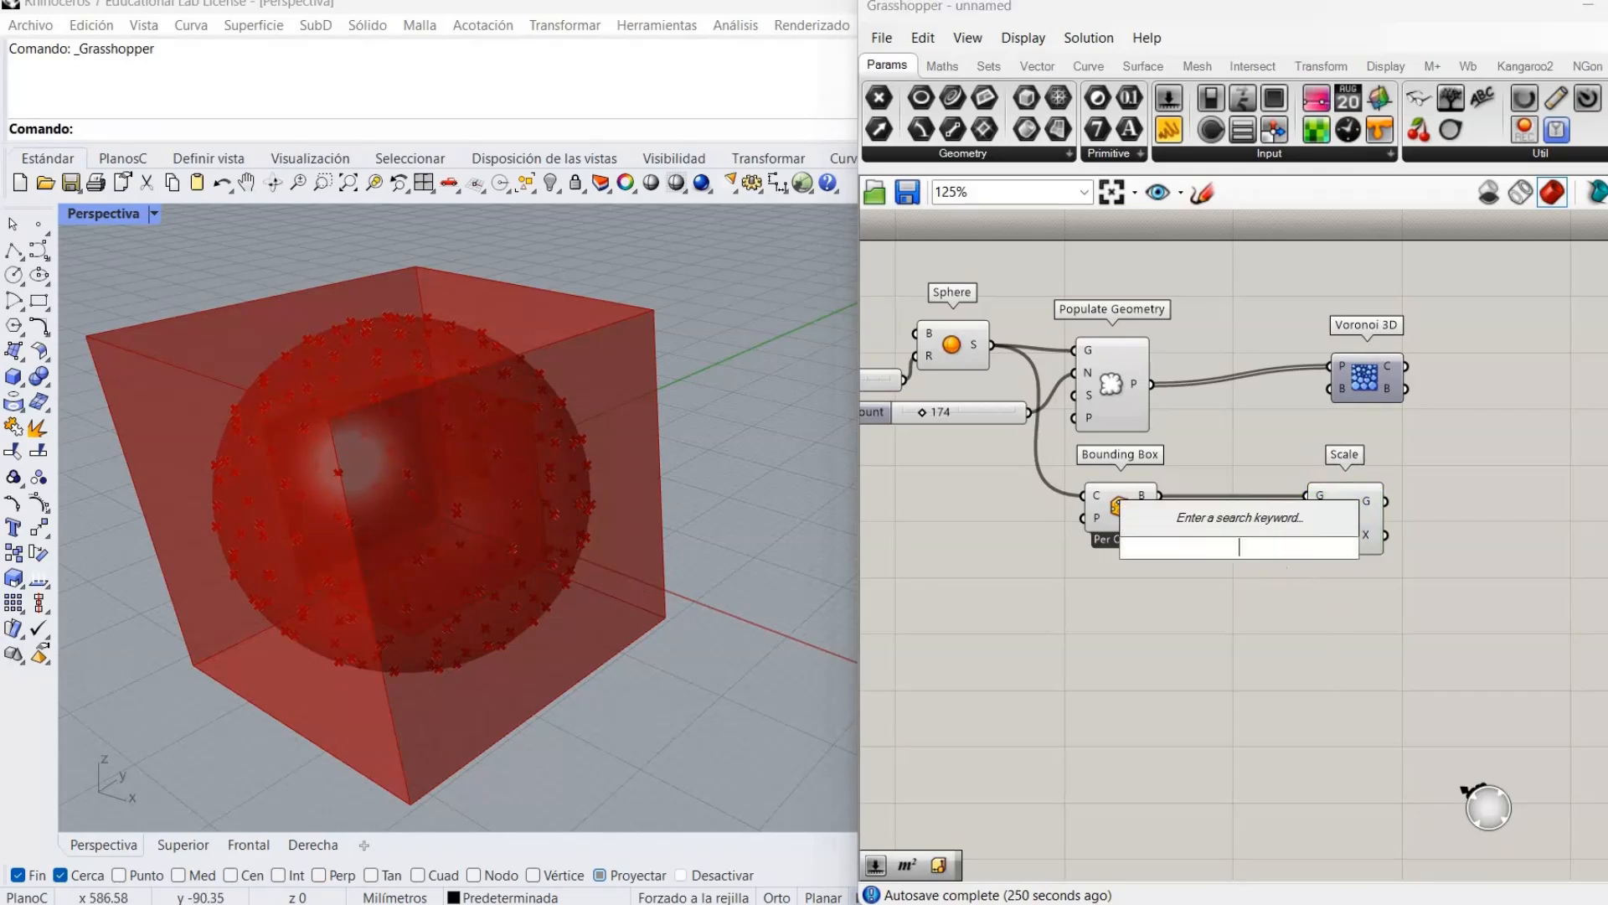
{"action": "type", "text": "volu"}
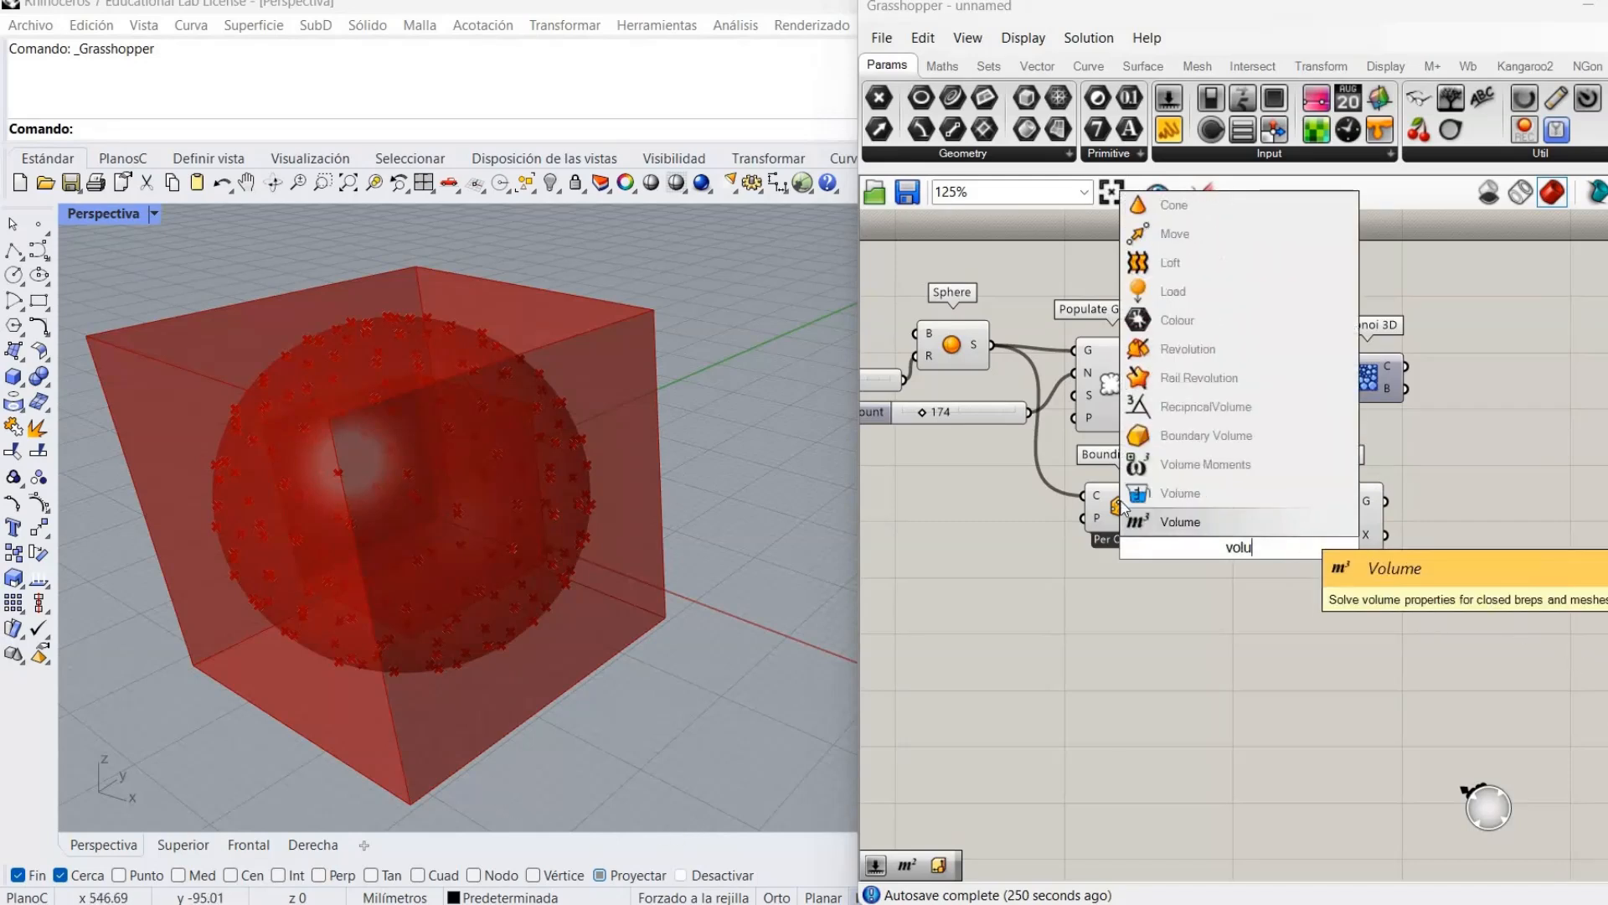
{"action": "left_click", "coordinate": [1295, 521]}
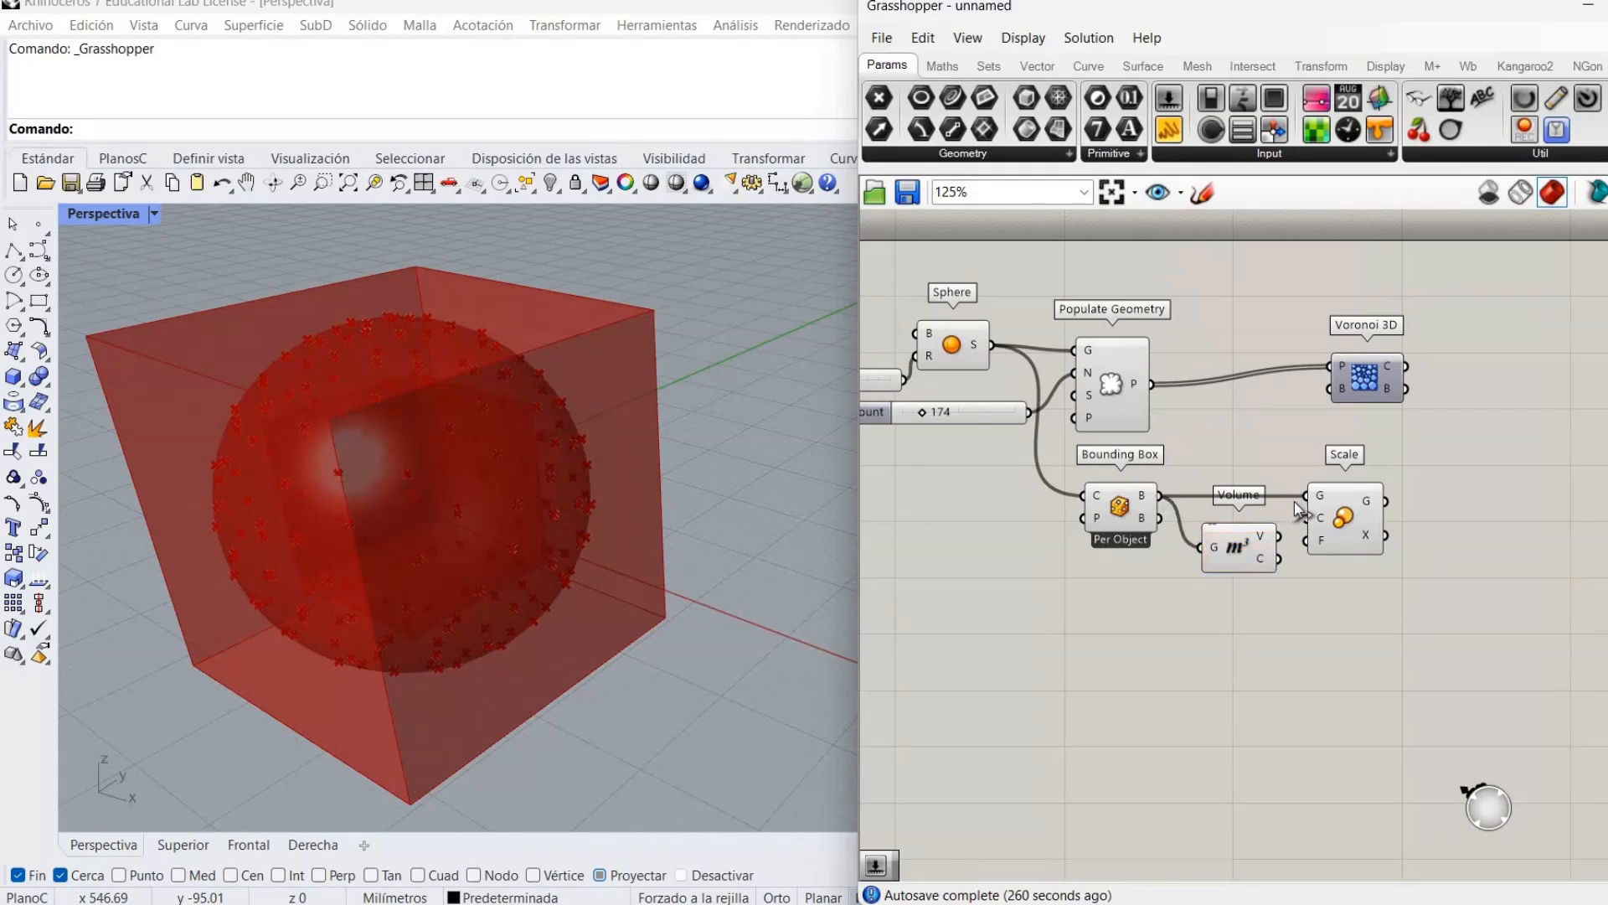
{"action": "right_click", "coordinate": [1234, 556]}
{"action": "left_click", "coordinate": [1280, 602]}
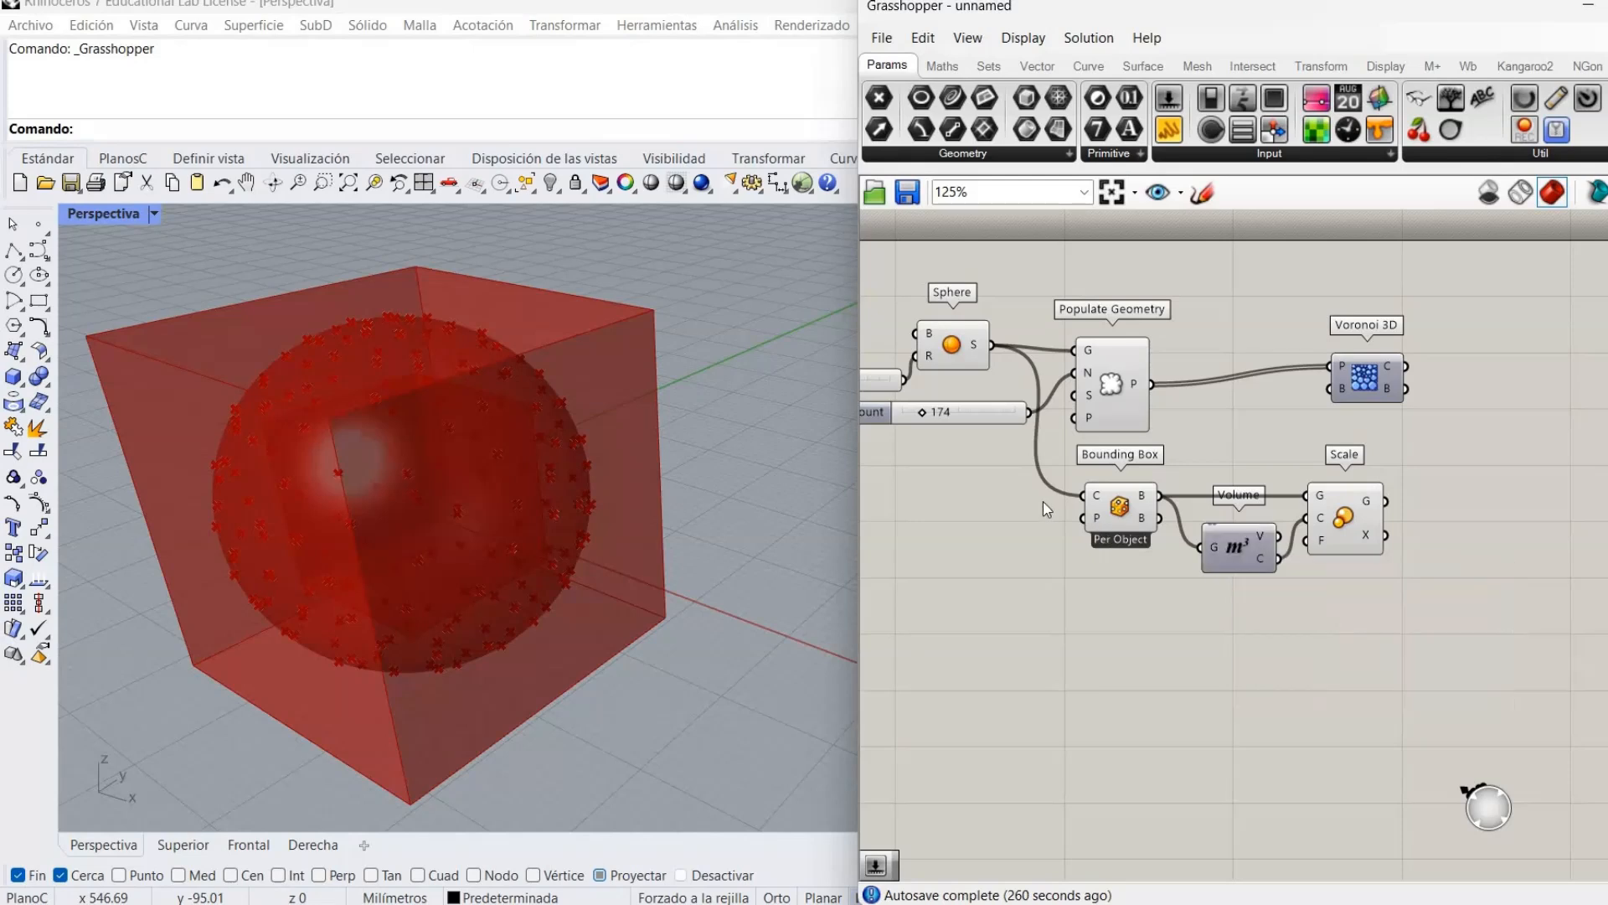
{"action": "right_click", "coordinate": [1146, 506]}
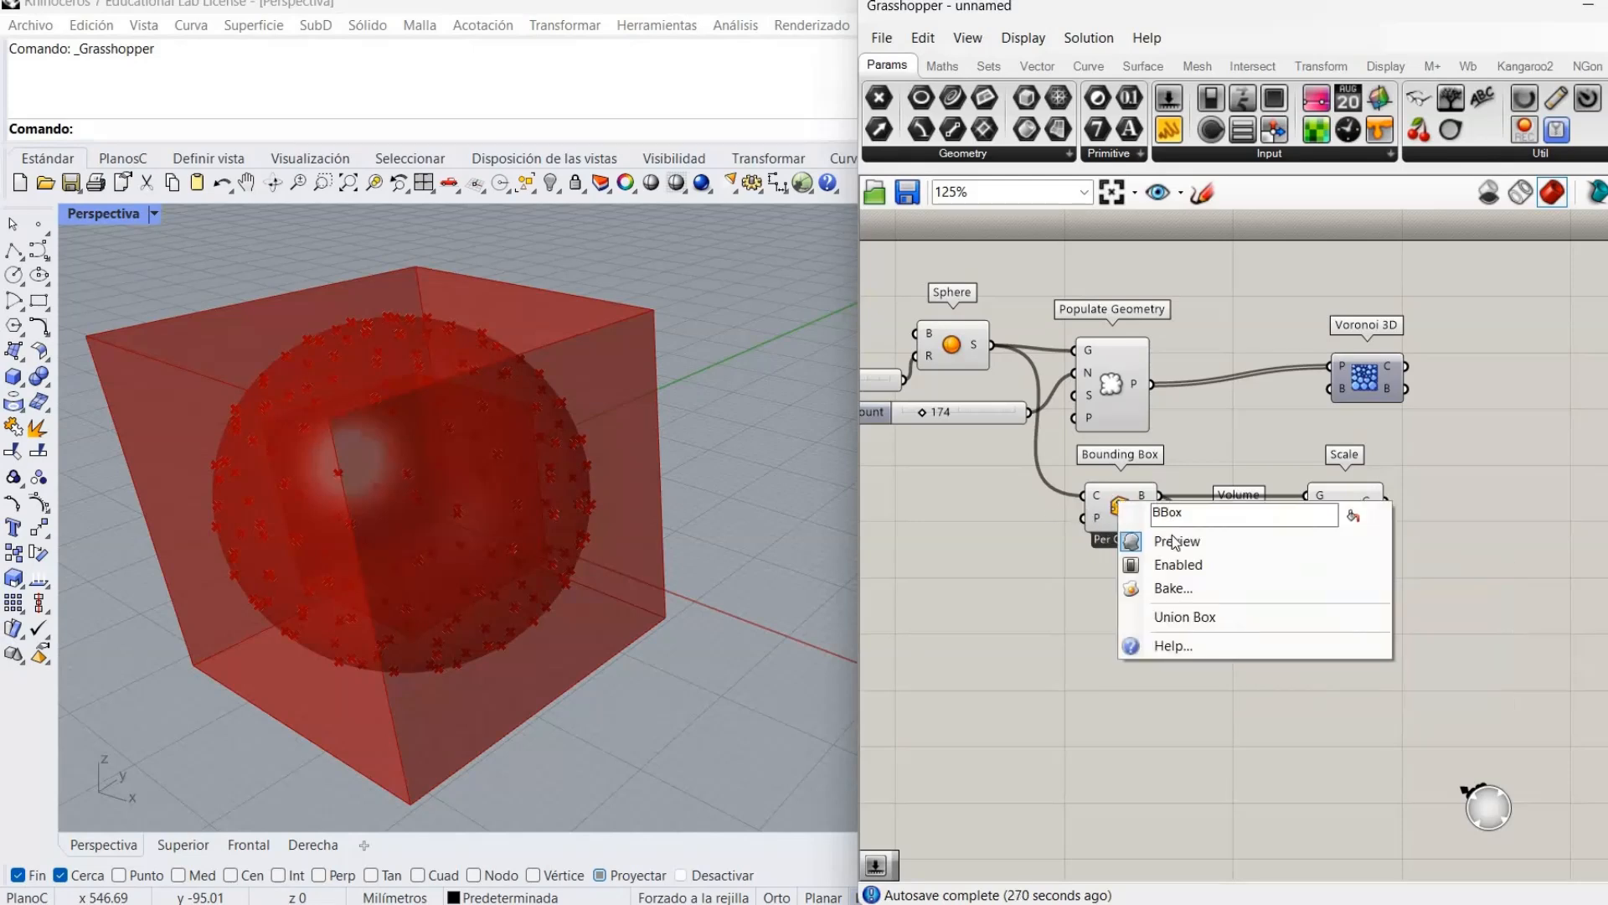
{"action": "left_click", "coordinate": [1173, 540]}
{"action": "right_click_drag", "start_coordinate": [1341, 507], "coordinate": [1284, 515]}
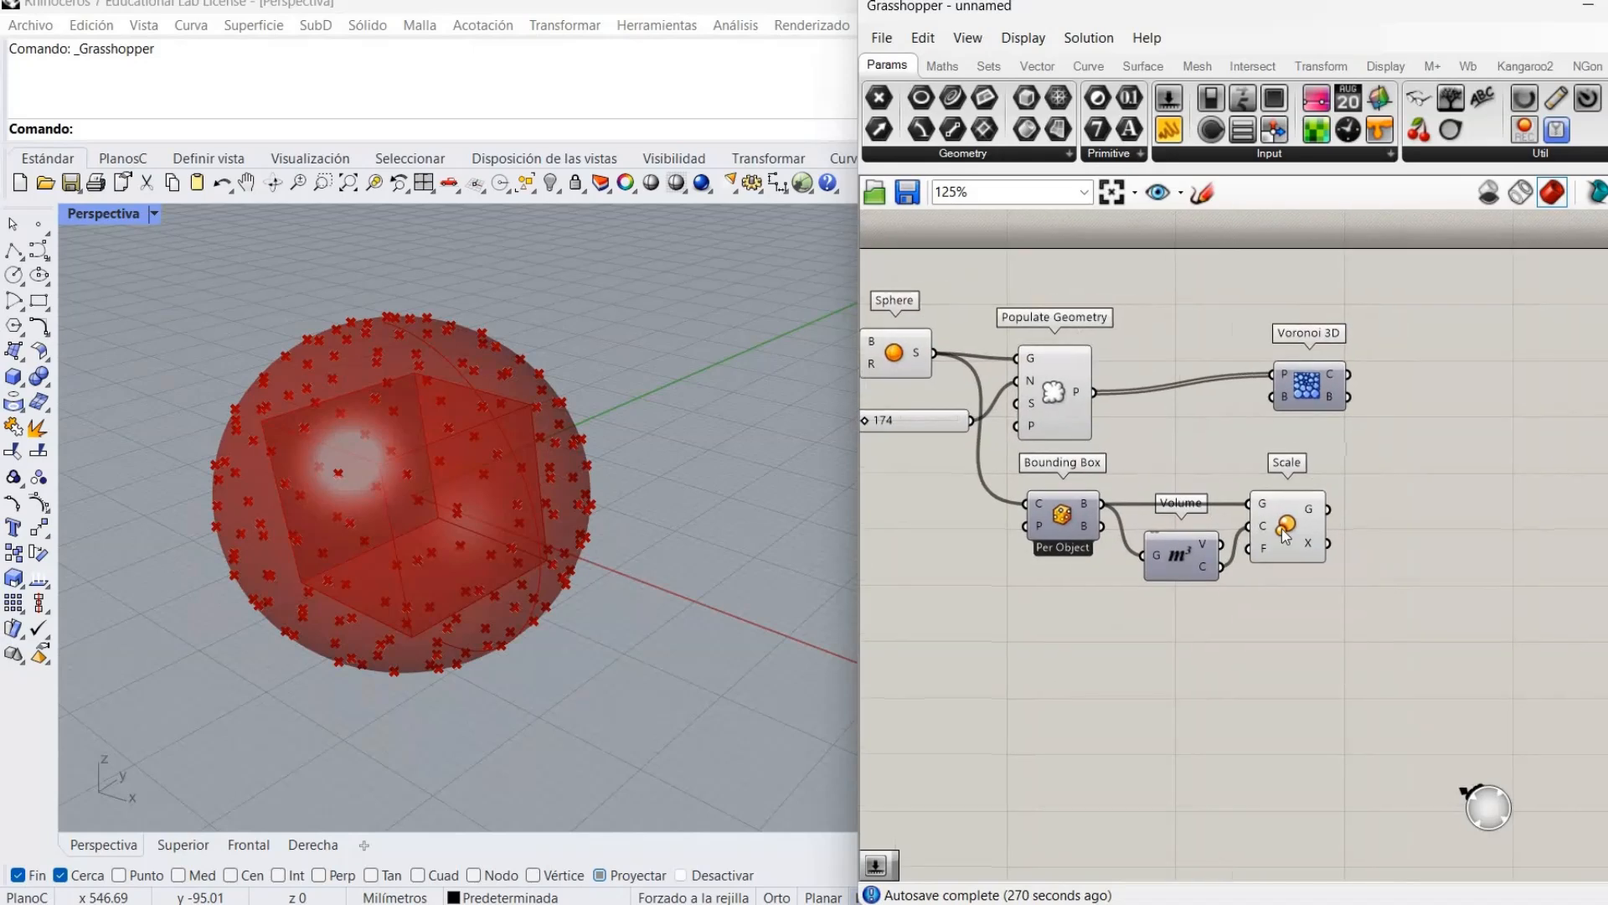
Set the scale Factor with a 1.1 slider and use the scaled box as Voronoi boundary.
{"action": "double_click", "coordinate": [1183, 627]}
{"action": "type", "text": "1.1"}
{"action": "key", "text": "Return"}
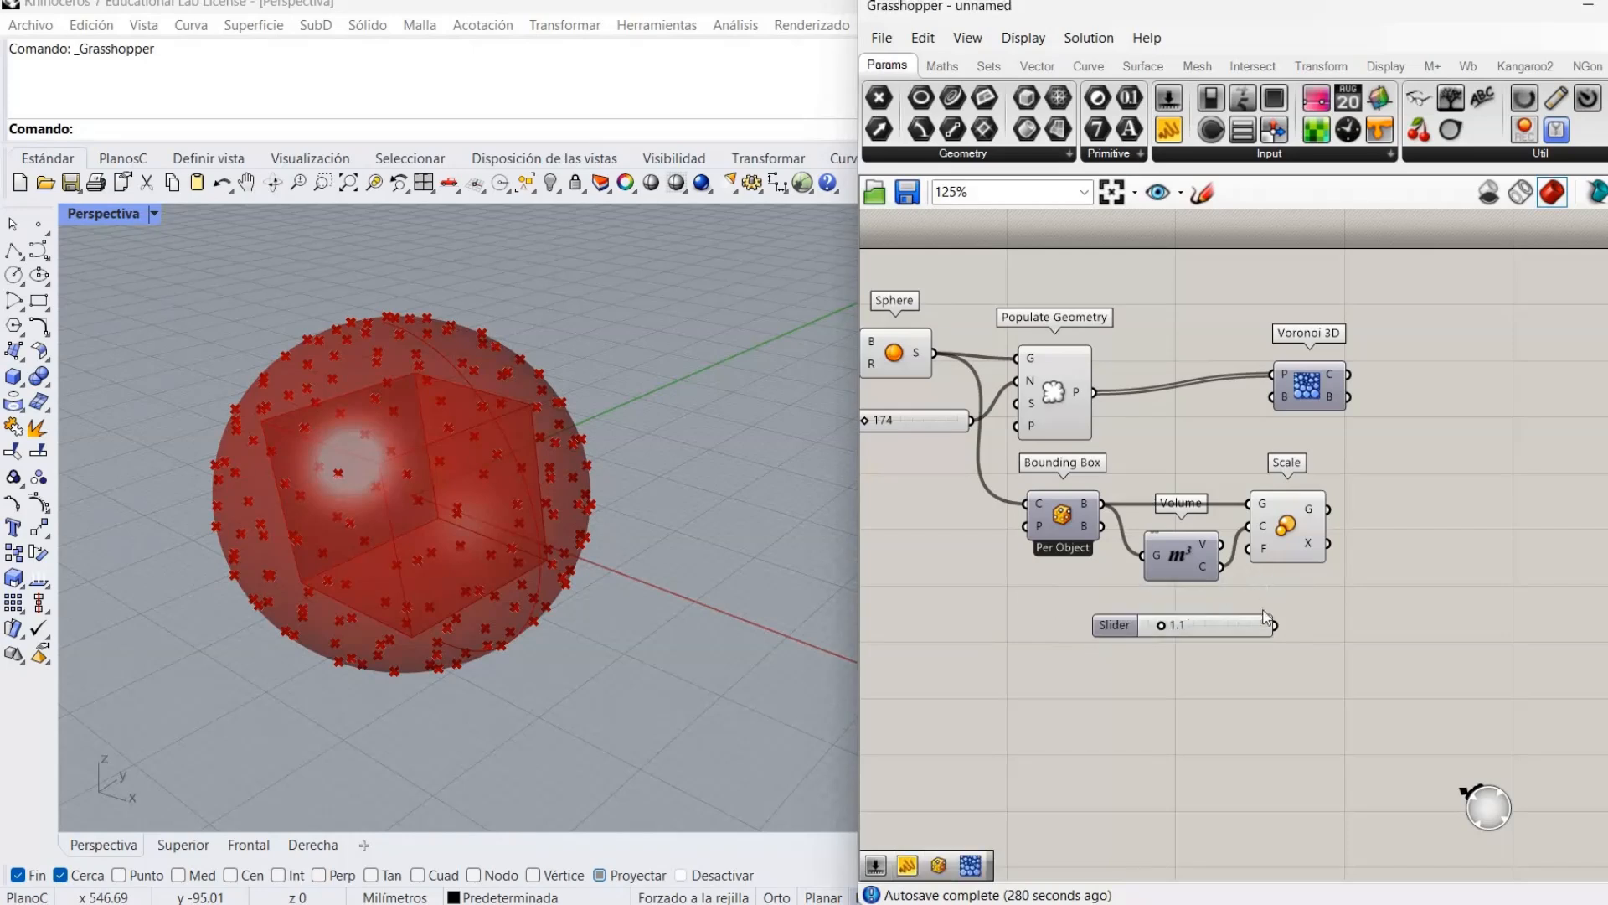
{"action": "left_click_drag", "start_coordinate": [1274, 625], "coordinate": [1249, 549]}
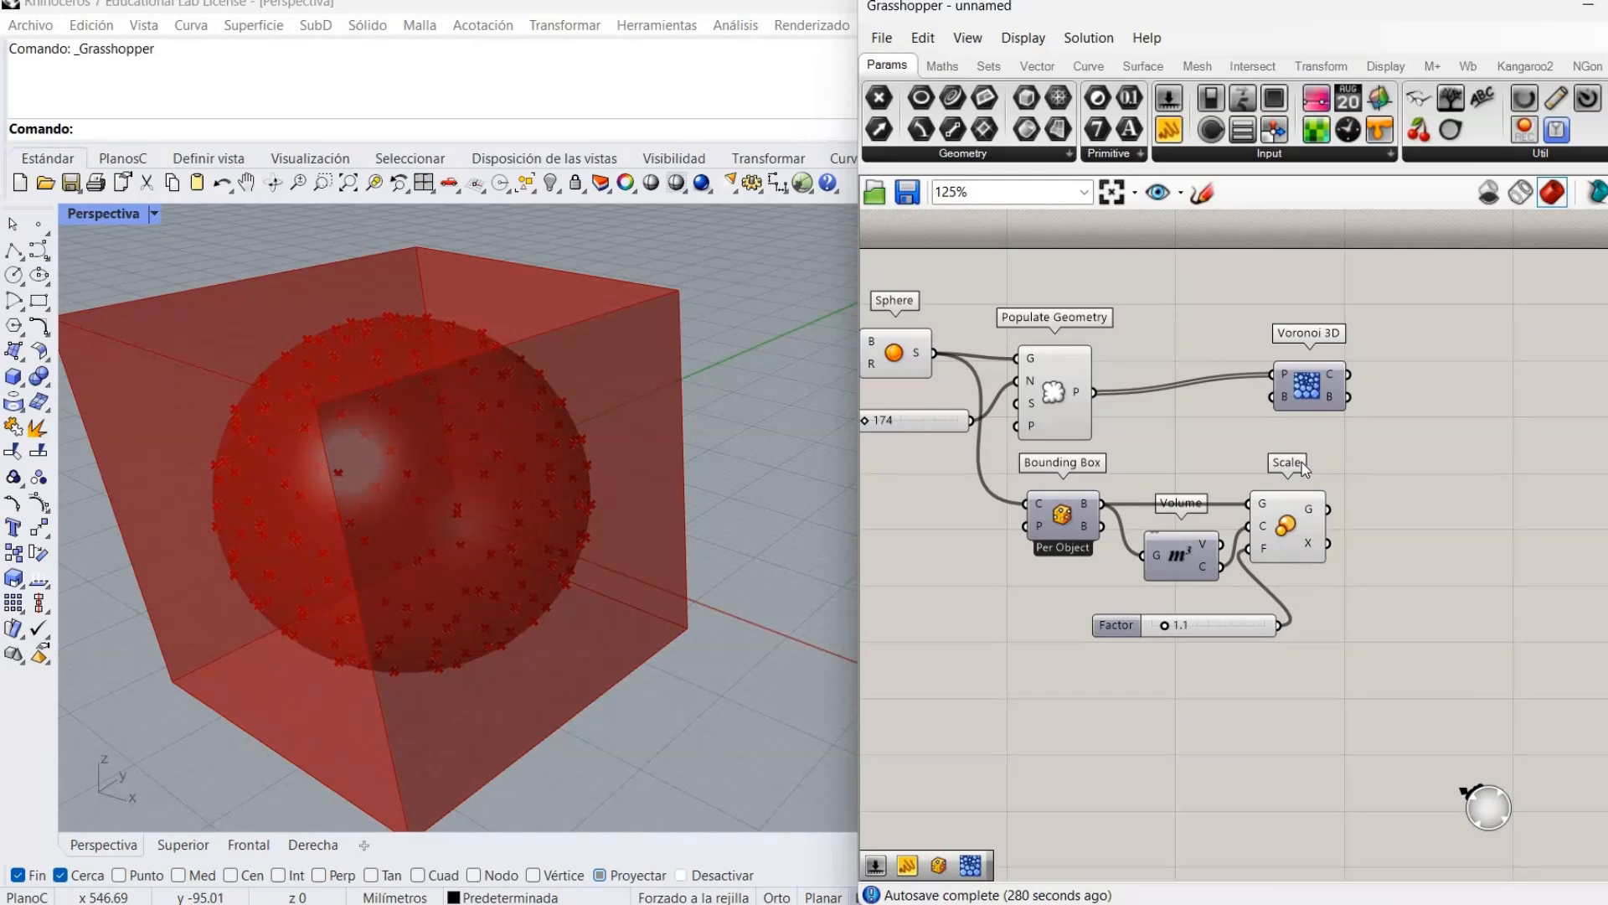
{"action": "left_click_drag", "start_coordinate": [1334, 392], "coordinate": [1470, 410]}
{"action": "left_click", "coordinate": [1378, 500]}
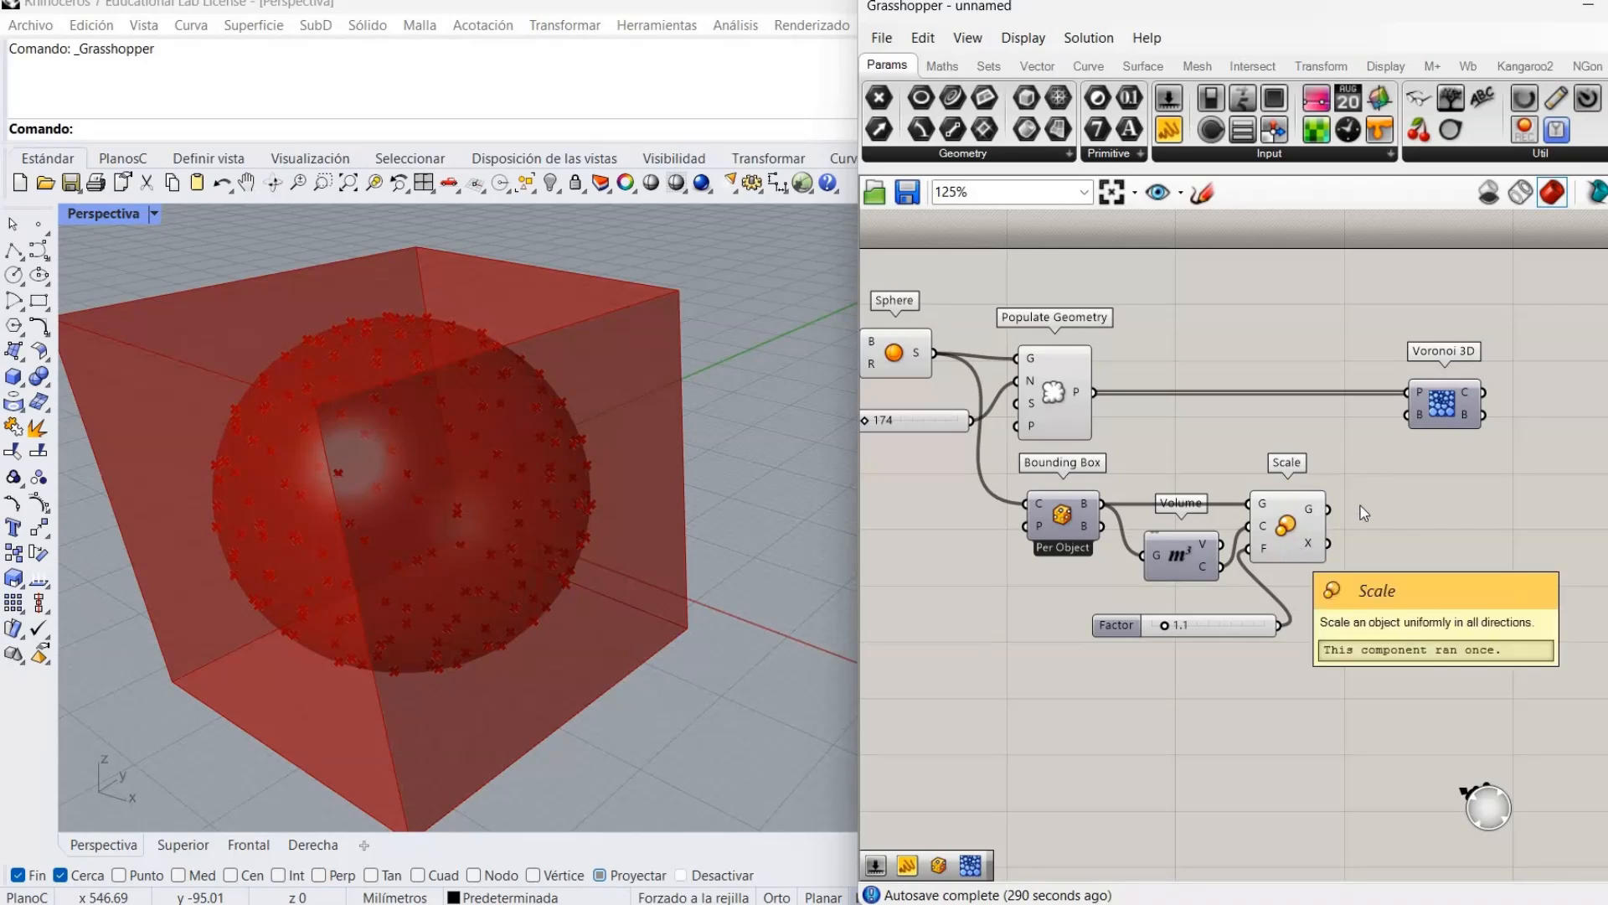
{"action": "left_click_drag", "start_coordinate": [1330, 508], "coordinate": [1411, 415]}
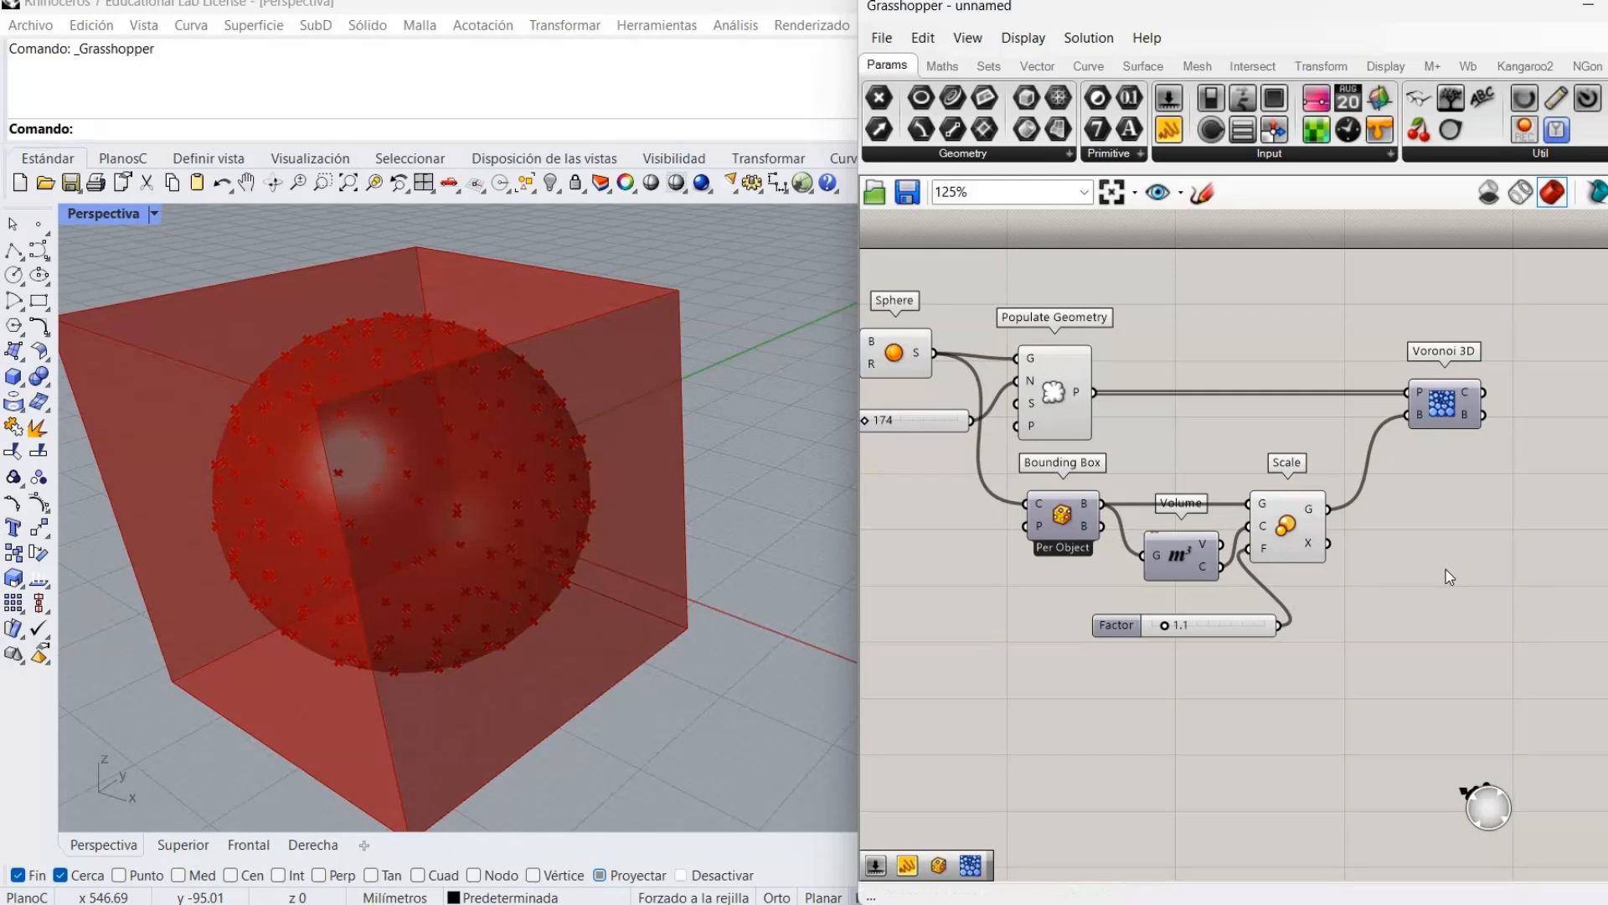
Hide the populated points and show the Voronoi cells again.
{"action": "right_click", "coordinate": [1058, 401]}
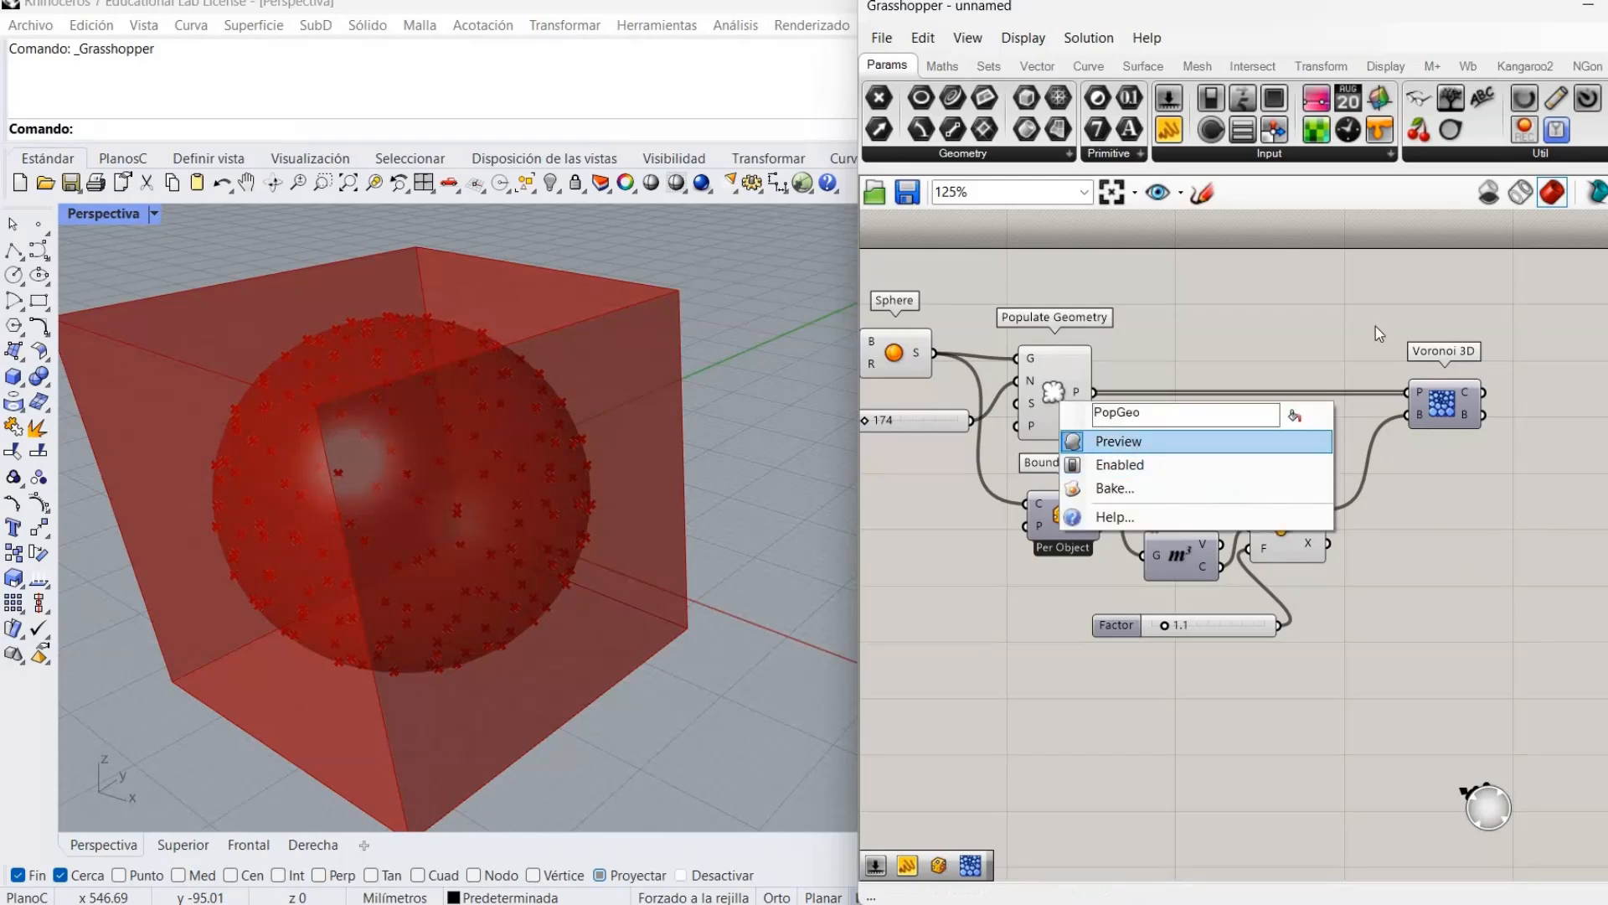
{"action": "left_click", "coordinate": [1119, 441]}
{"action": "right_click", "coordinate": [1451, 414]}
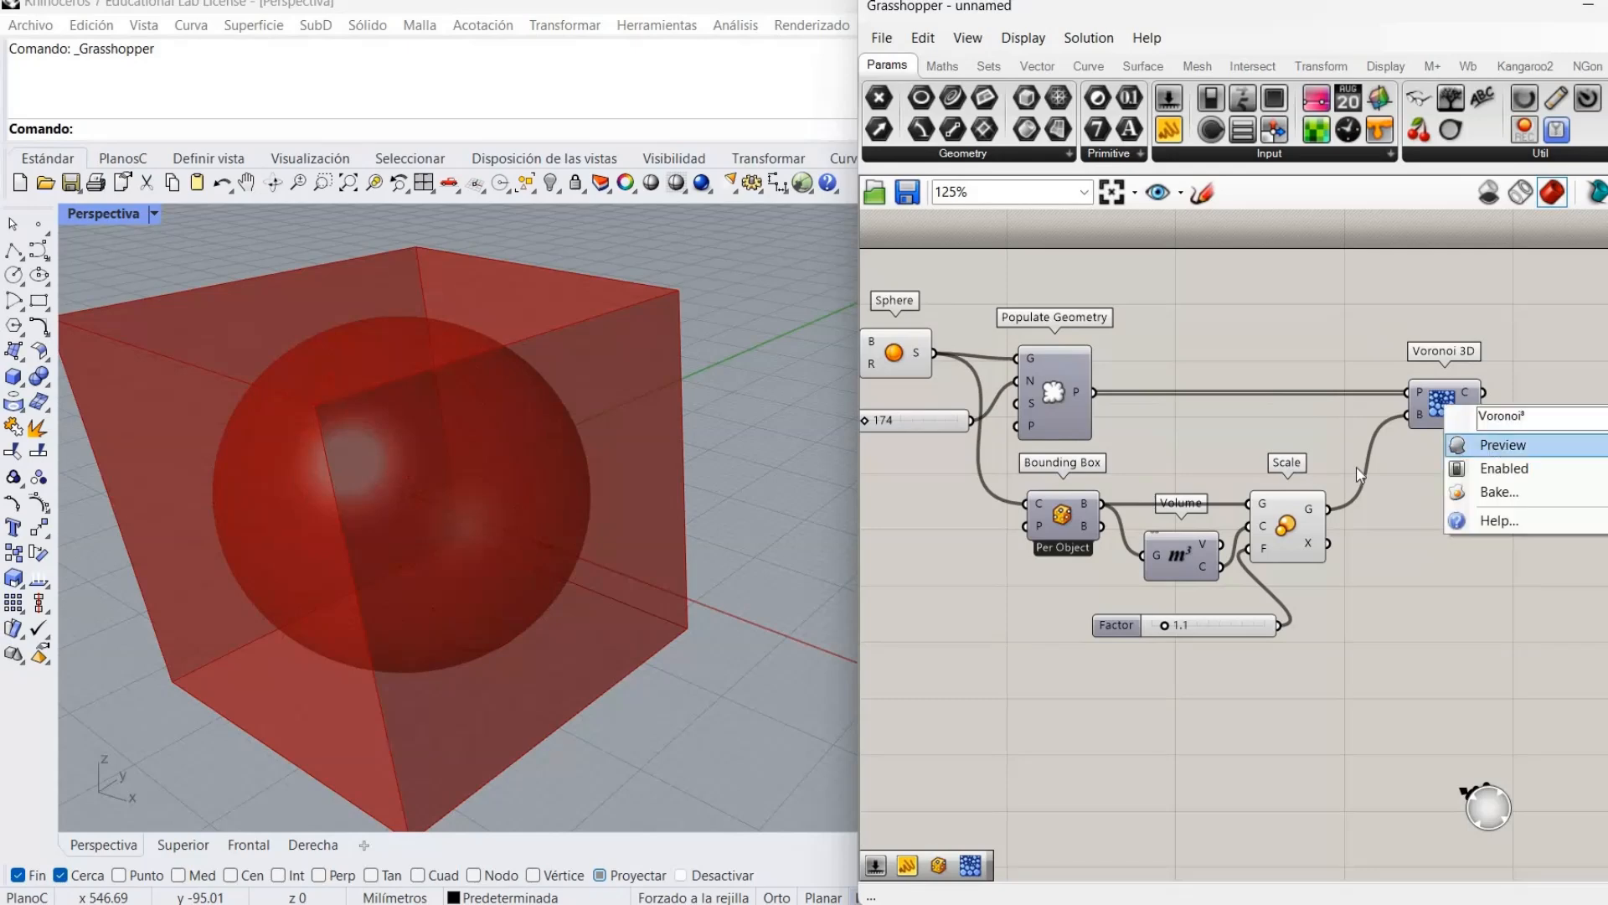
{"action": "left_click", "coordinate": [1491, 447]}
{"action": "mouse_move", "coordinate": [328, 439]}
{"action": "right_mouse_down"}
{"action": "mouse_move", "coordinate": [348, 398]}
{"action": "mouse_move", "coordinate": [244, 424]}
{"action": "mouse_move", "coordinate": [265, 416]}
{"action": "mouse_move", "coordinate": [221, 451]}
{"action": "mouse_move", "coordinate": [204, 517]}
{"action": "mouse_move", "coordinate": [264, 432]}
{"action": "mouse_move", "coordinate": [251, 435]}
{"action": "mouse_move", "coordinate": [255, 452]}
{"action": "mouse_move", "coordinate": [317, 449]}
{"action": "right_mouse_up"}
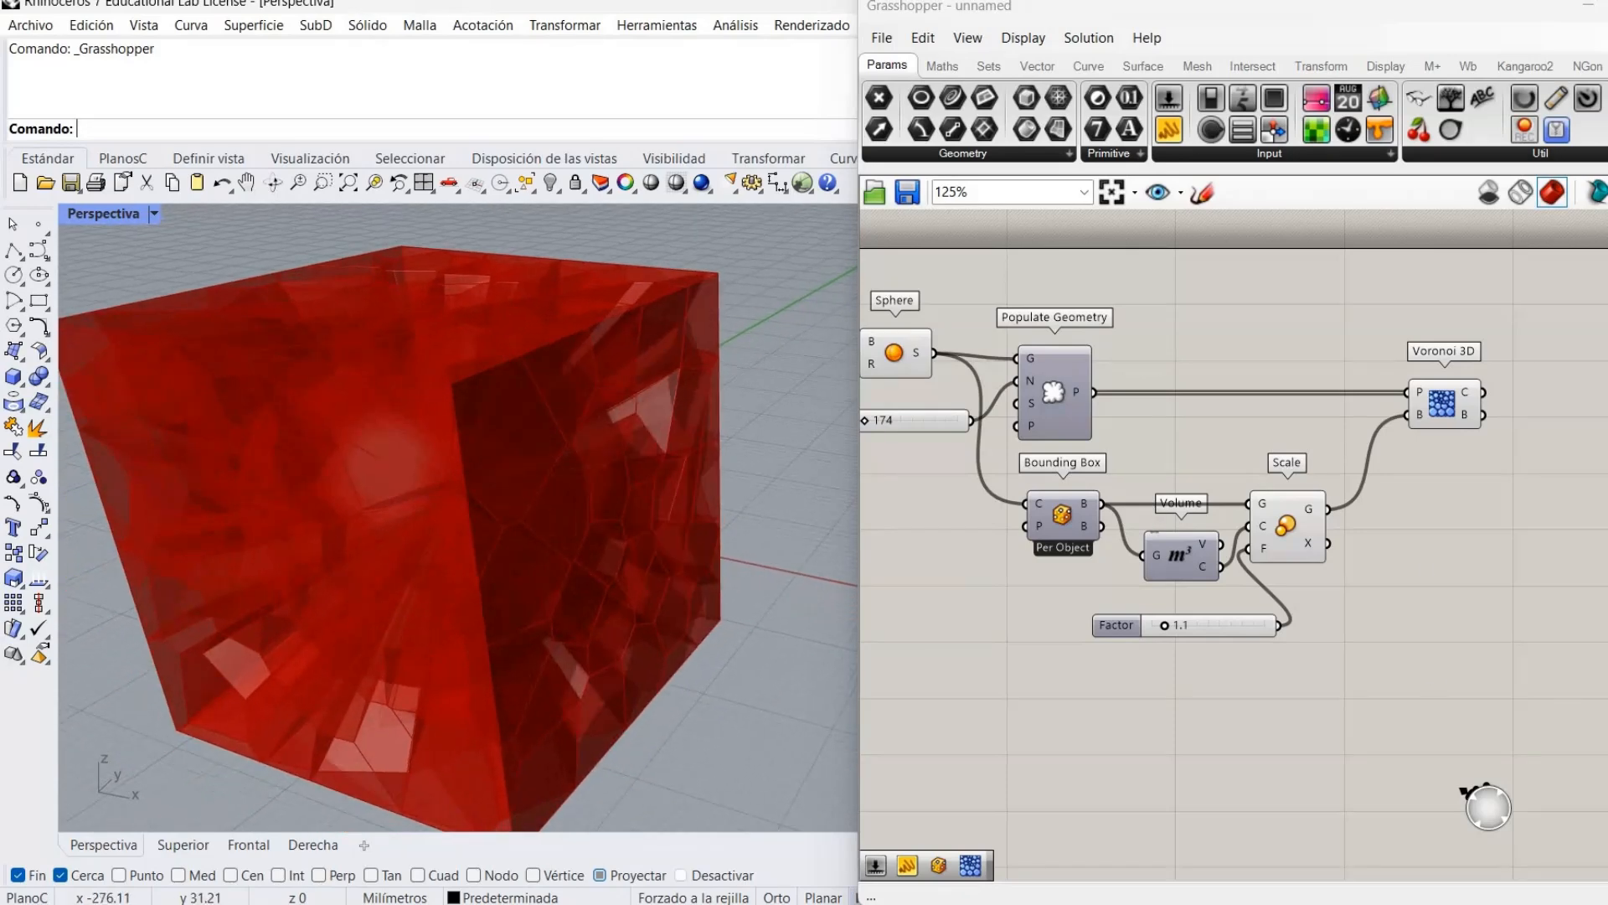
{"action": "right_click_drag", "start_coordinate": [1462, 476], "coordinate": [1218, 497]}
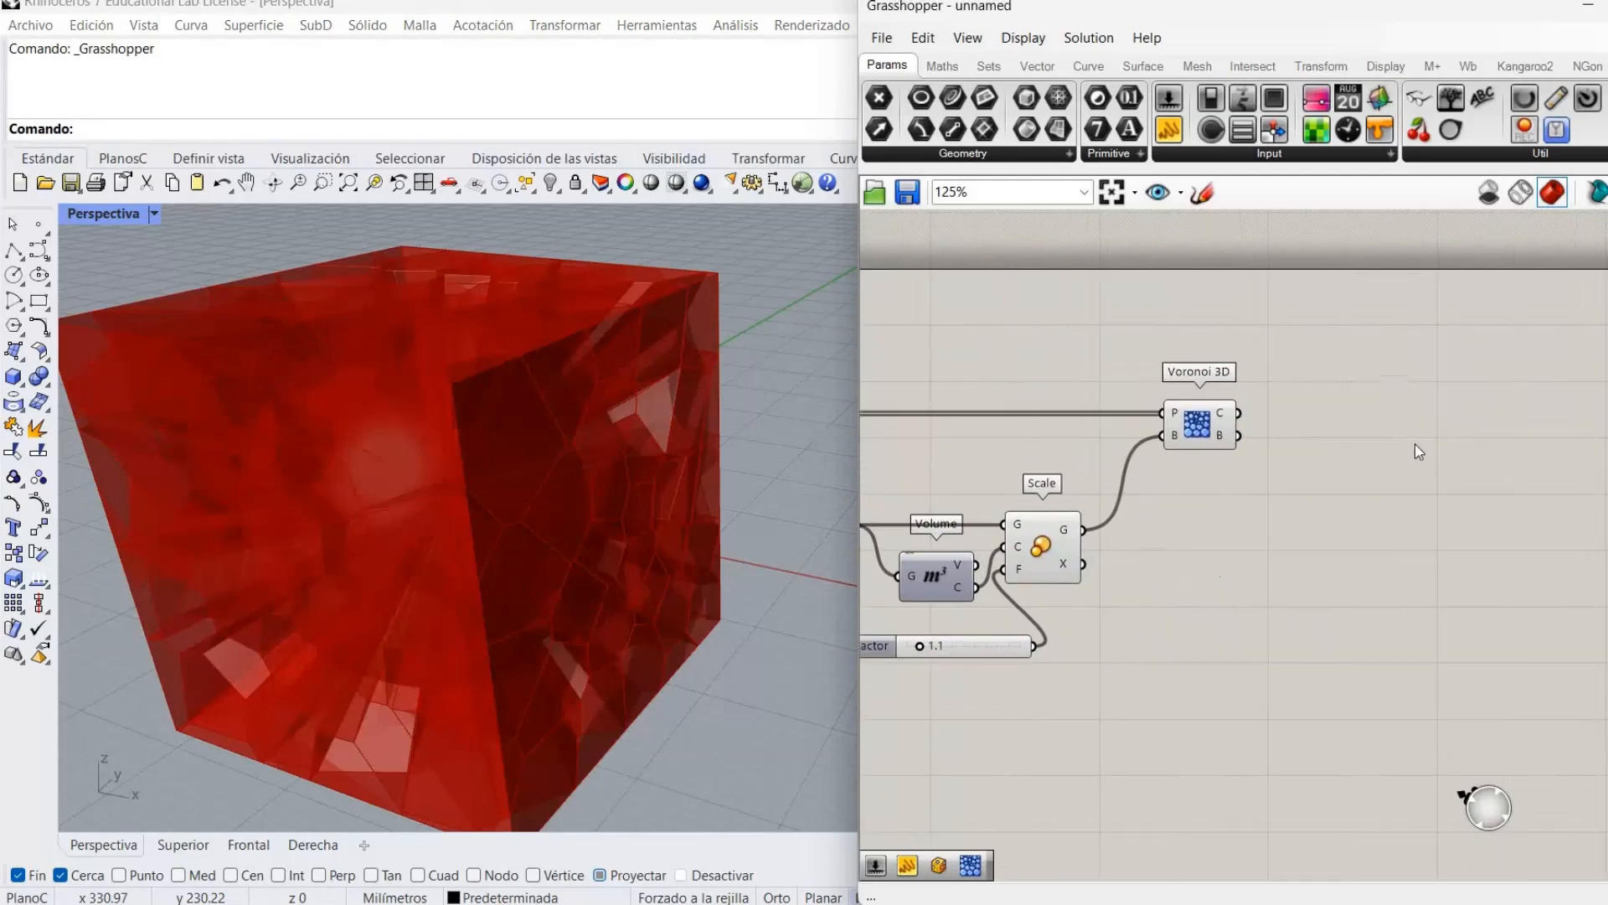
Add a Brep | Brep intersection of the sphere (A) with the Voronoi cells (B).
{"action": "double_click", "coordinate": [1414, 444]}
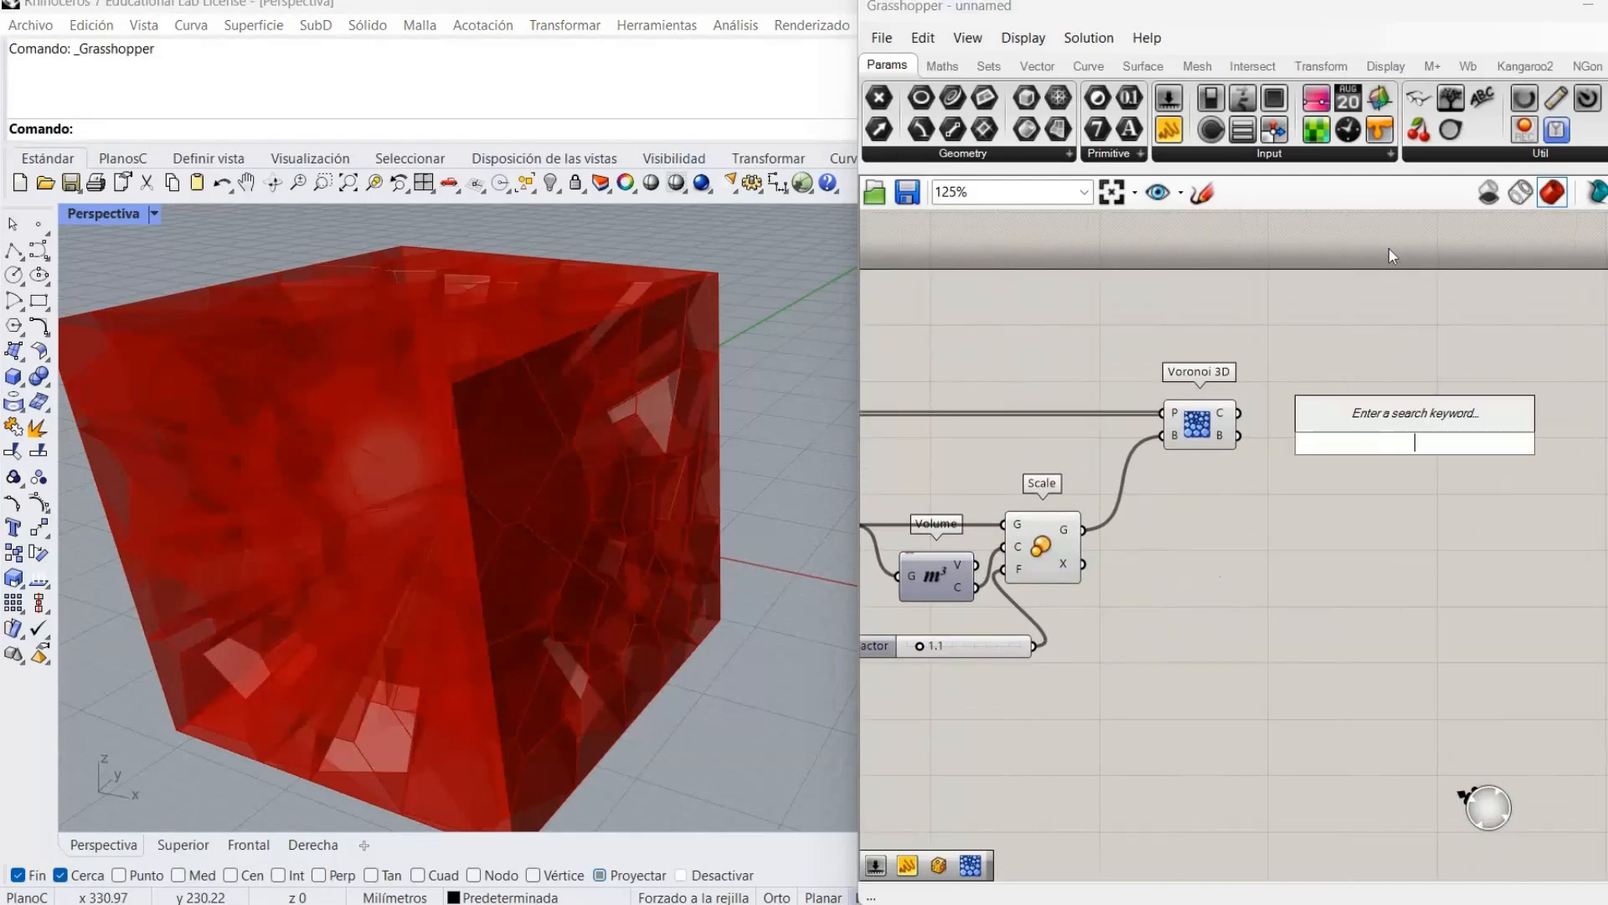
{"action": "type", "text": "brep"}
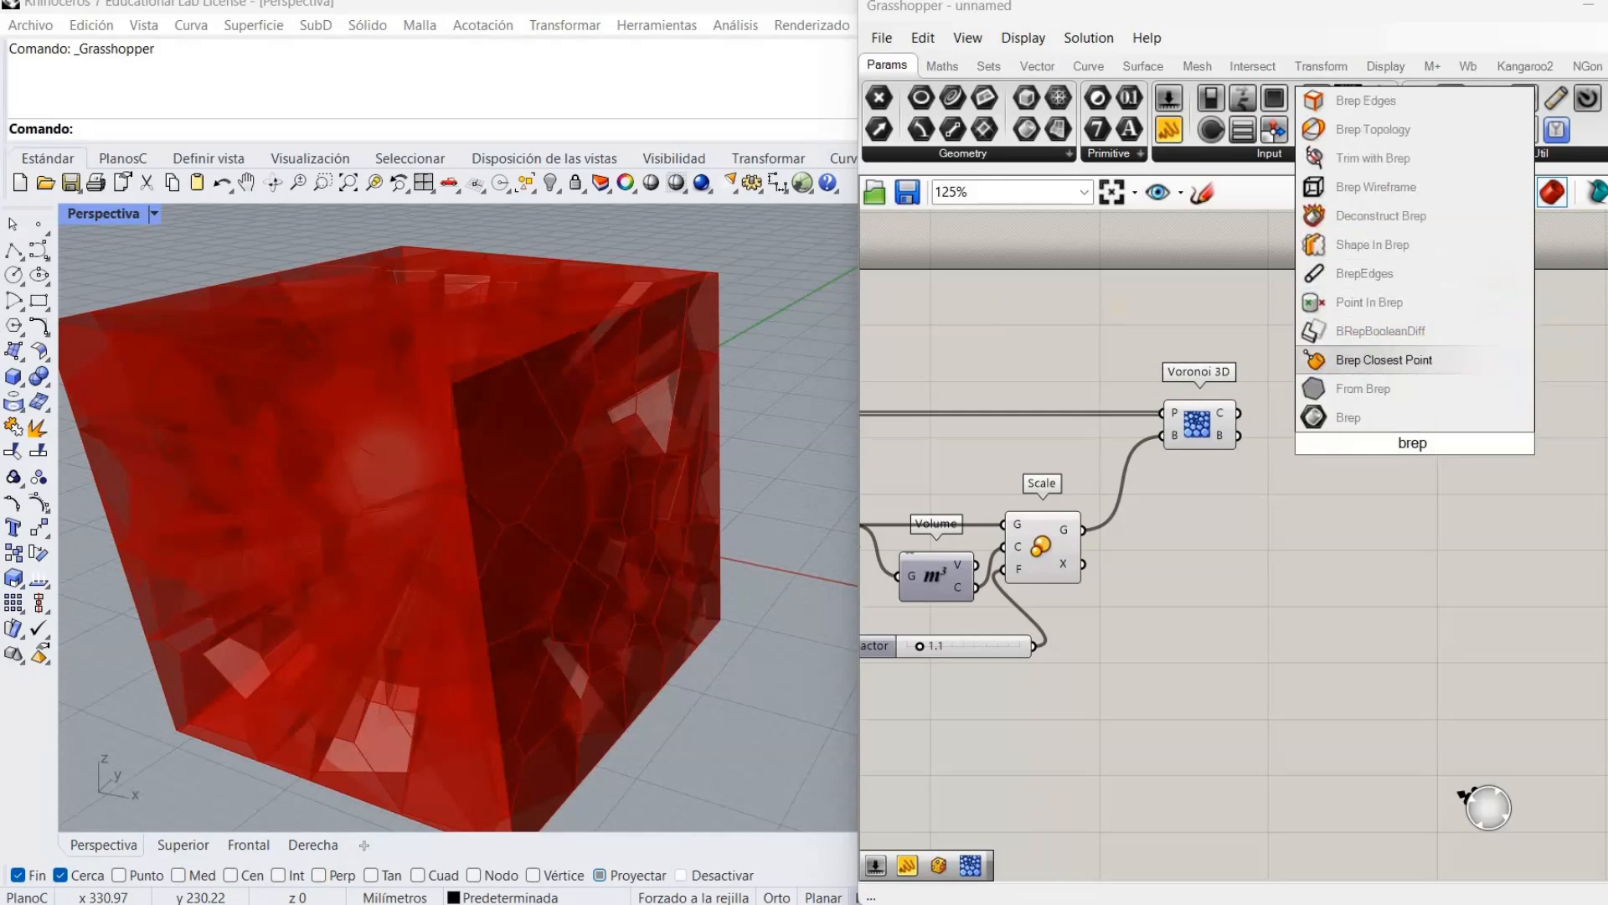
{"action": "type", "text": " bre"}
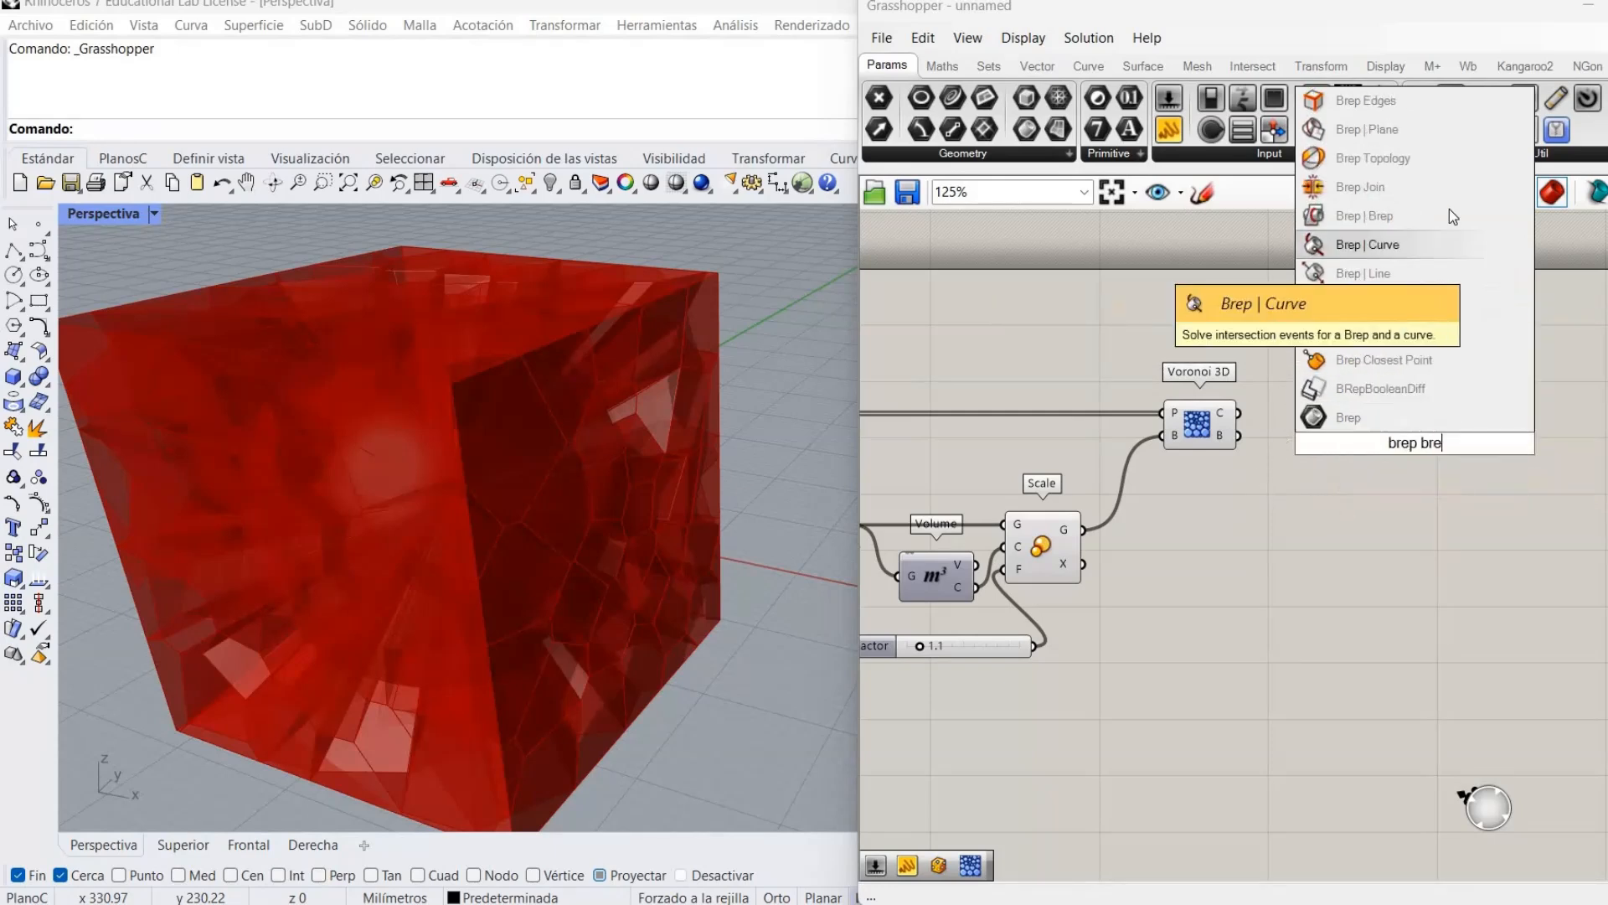
{"action": "left_click", "coordinate": [1451, 216]}
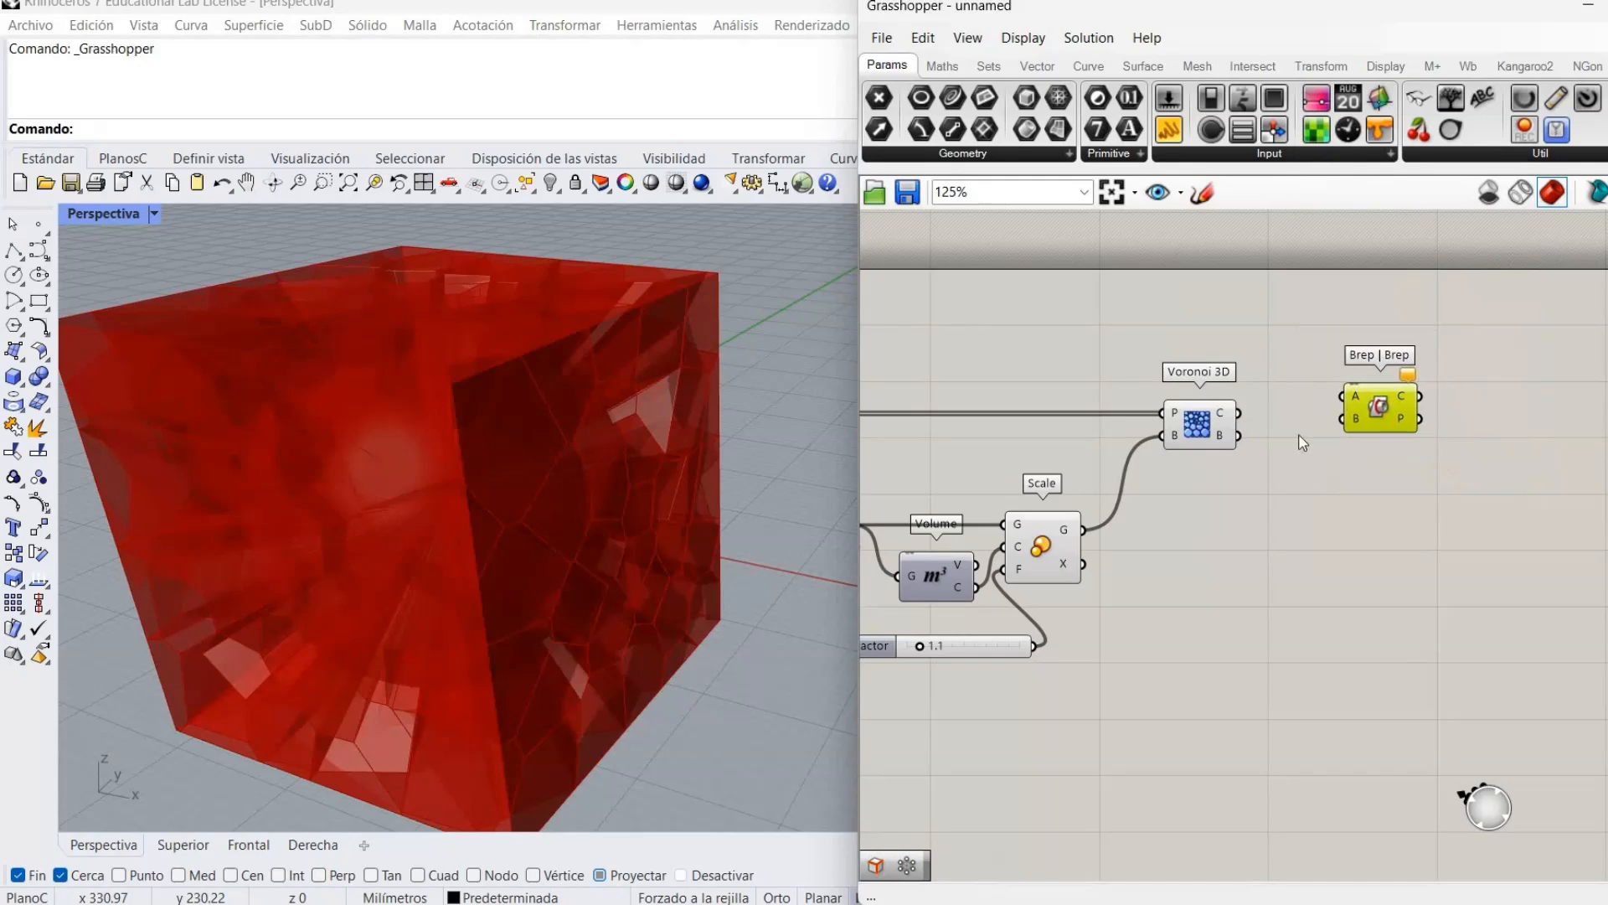
{"action": "left_click_drag", "start_coordinate": [1330, 404], "coordinate": [1336, 414]}
{"action": "left_click_drag", "start_coordinate": [1374, 387], "coordinate": [1360, 343]}
{"action": "left_click", "coordinate": [1270, 466]}
{"action": "right_click_drag", "start_coordinate": [1270, 466], "coordinate": [1586, 536]}
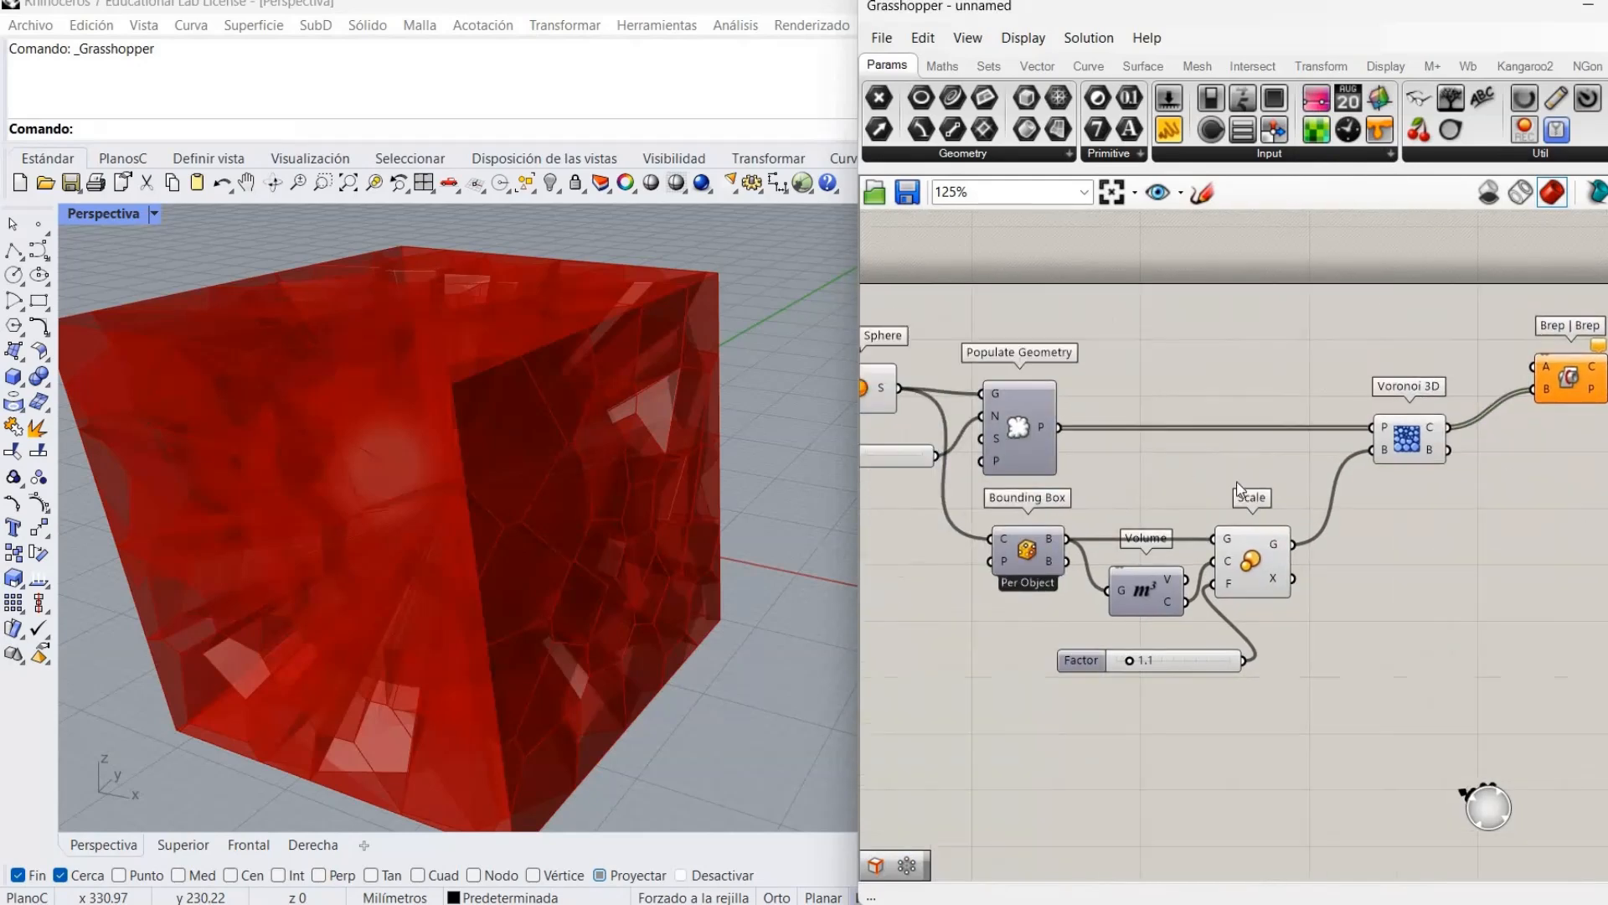
{"action": "left_click_drag", "start_coordinate": [1001, 441], "coordinate": [1551, 420]}
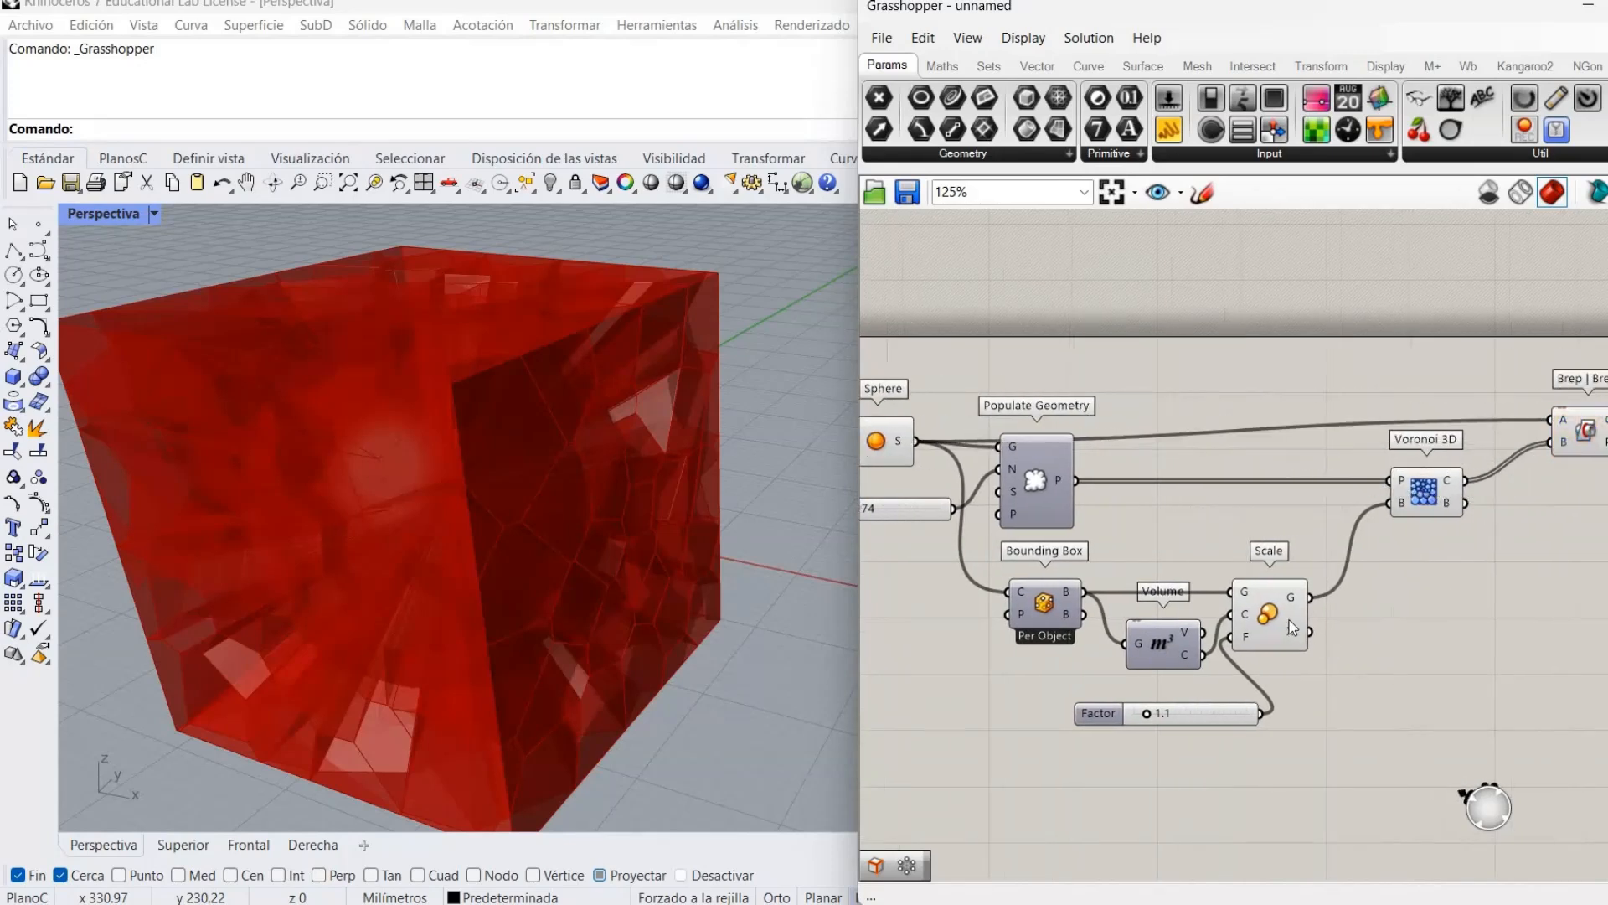
Turn off the Voronoi 3D and Sphere previews, leaving only the cell-edge curves.
{"action": "right_click", "coordinate": [1267, 615]}
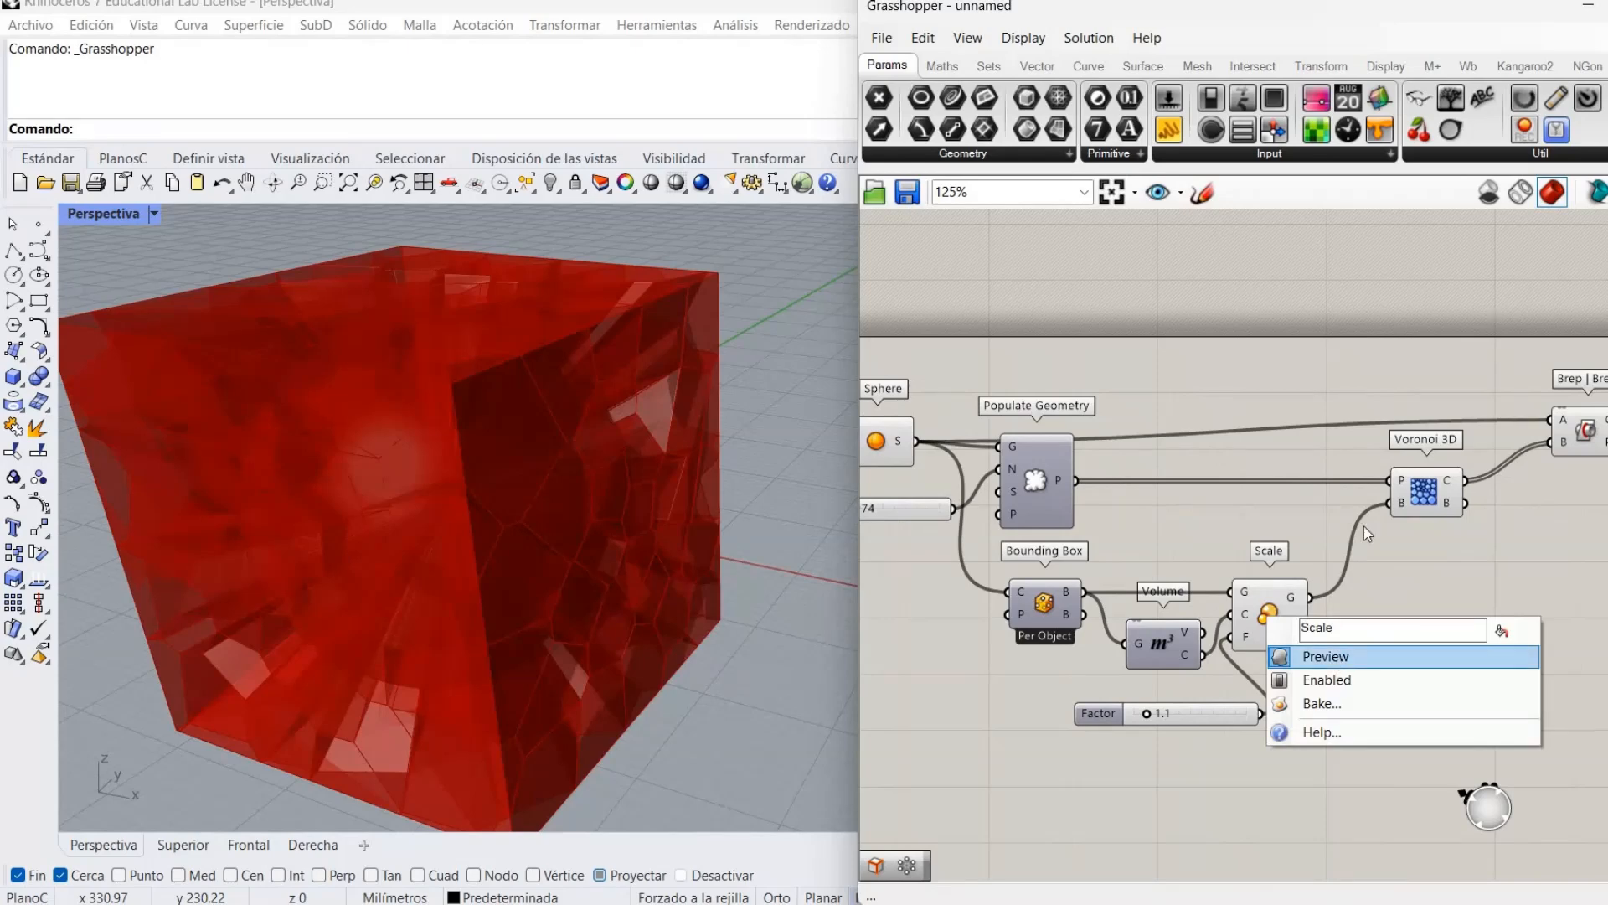
{"action": "right_click", "coordinate": [1435, 504]}
{"action": "left_click", "coordinate": [1476, 528]}
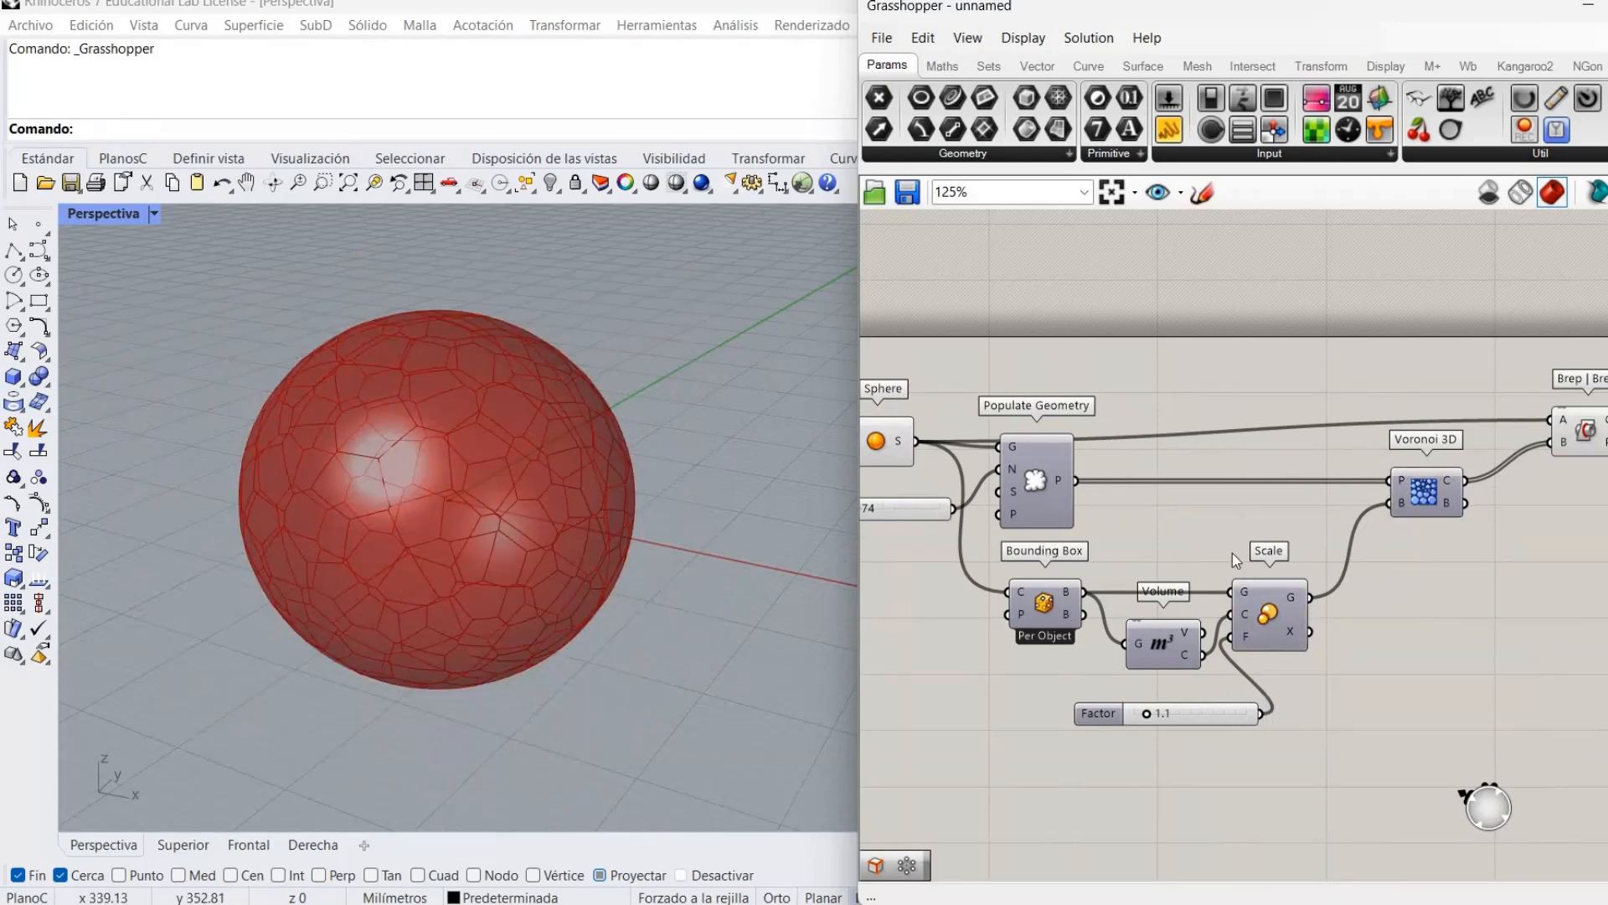
{"action": "right_click", "coordinate": [890, 445]}
{"action": "left_click", "coordinate": [1120, 491]}
{"action": "right_click_drag", "start_coordinate": [1268, 550], "coordinate": [921, 592]}
{"action": "right_click_drag", "start_coordinate": [295, 571], "coordinate": [394, 494]}
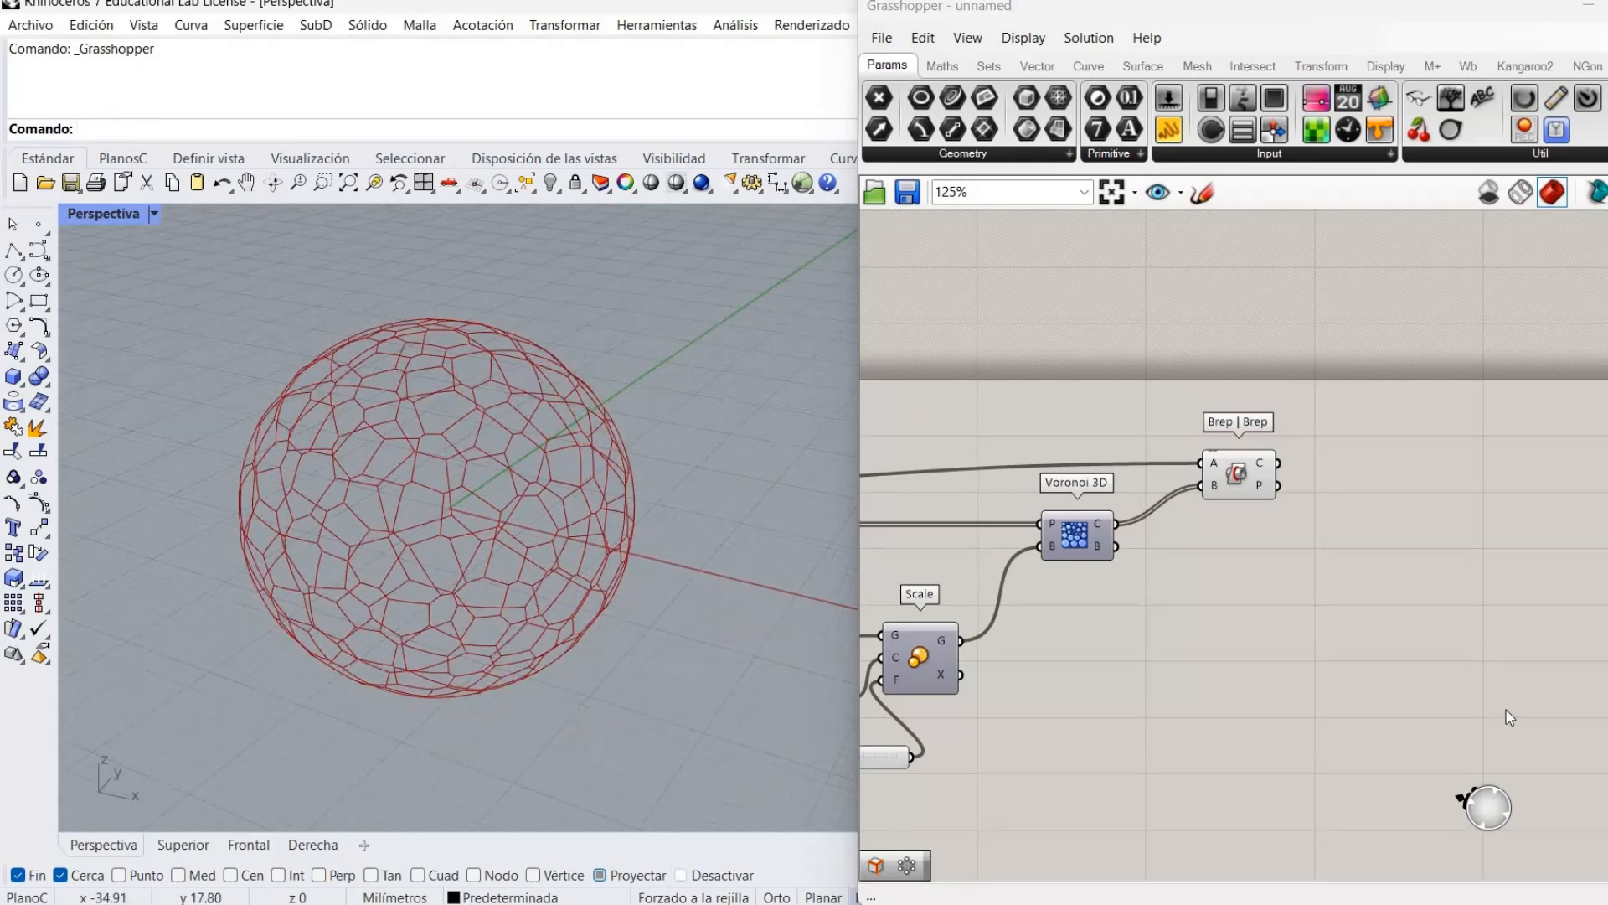
Place a Circle component to the right of Brep | Brep.
{"action": "double_click", "coordinate": [1439, 484]}
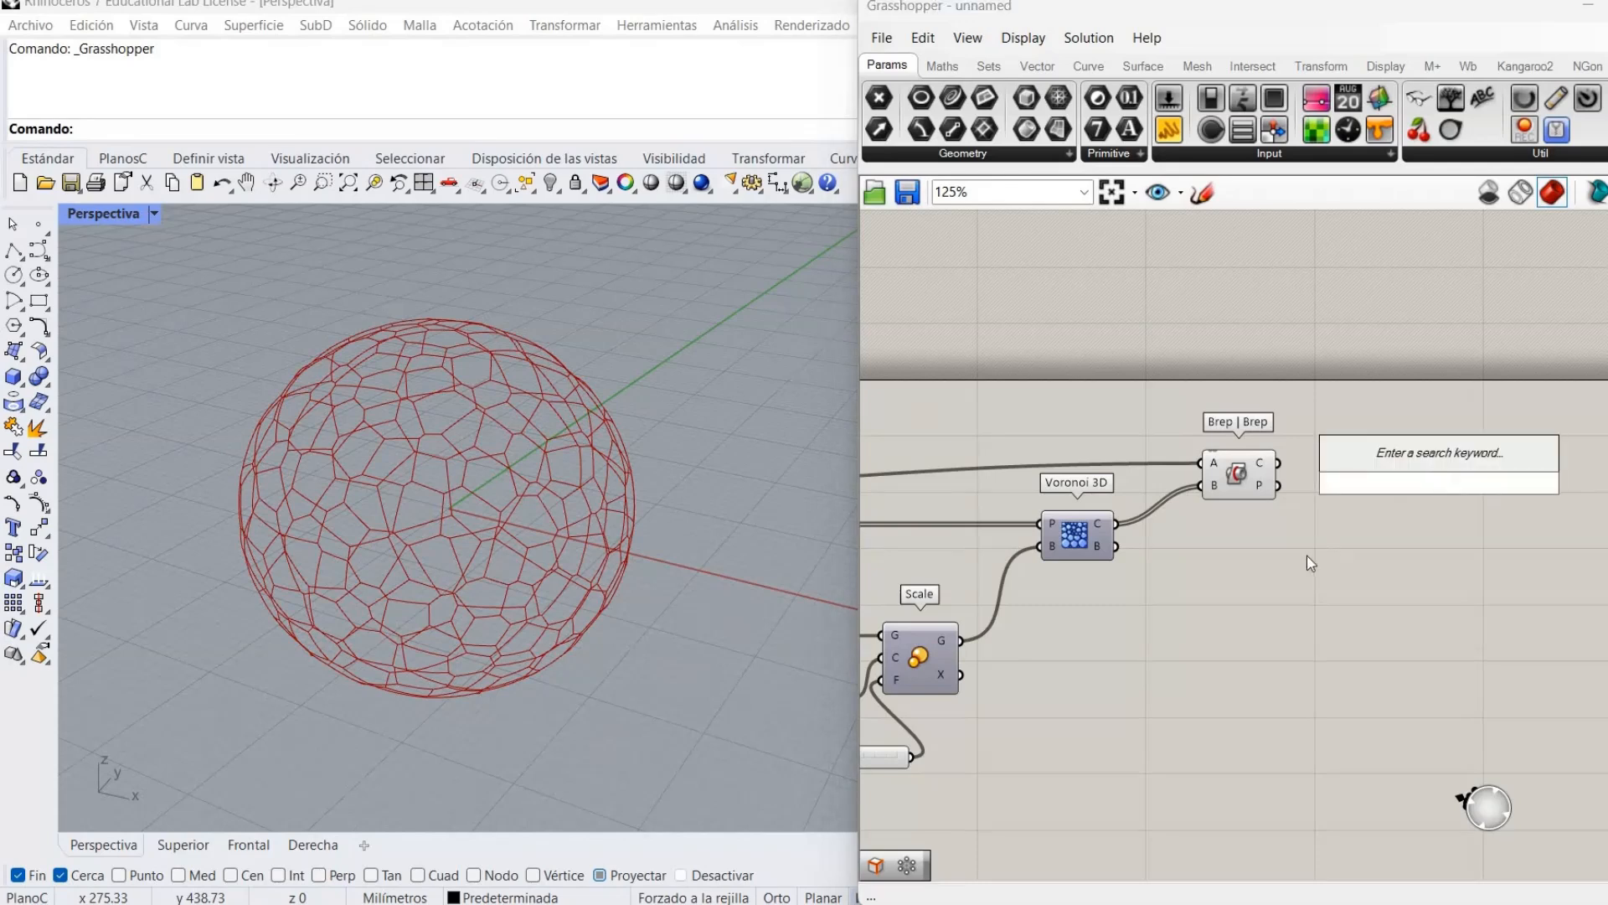
{"action": "type", "text": "circl"}
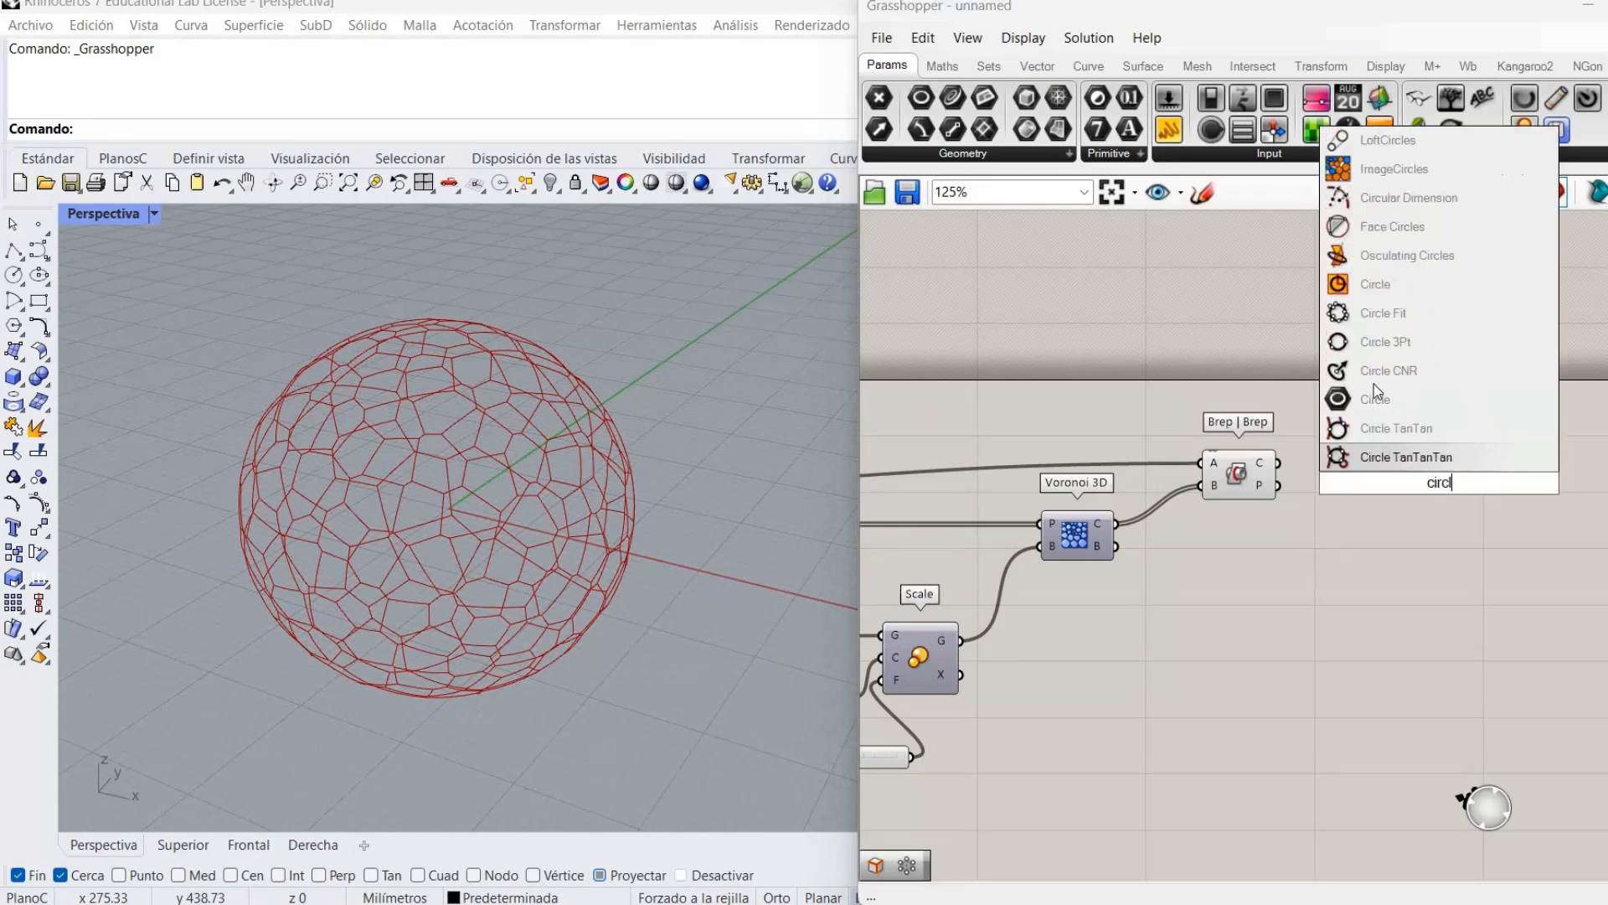
{"action": "left_click", "coordinate": [1375, 284]}
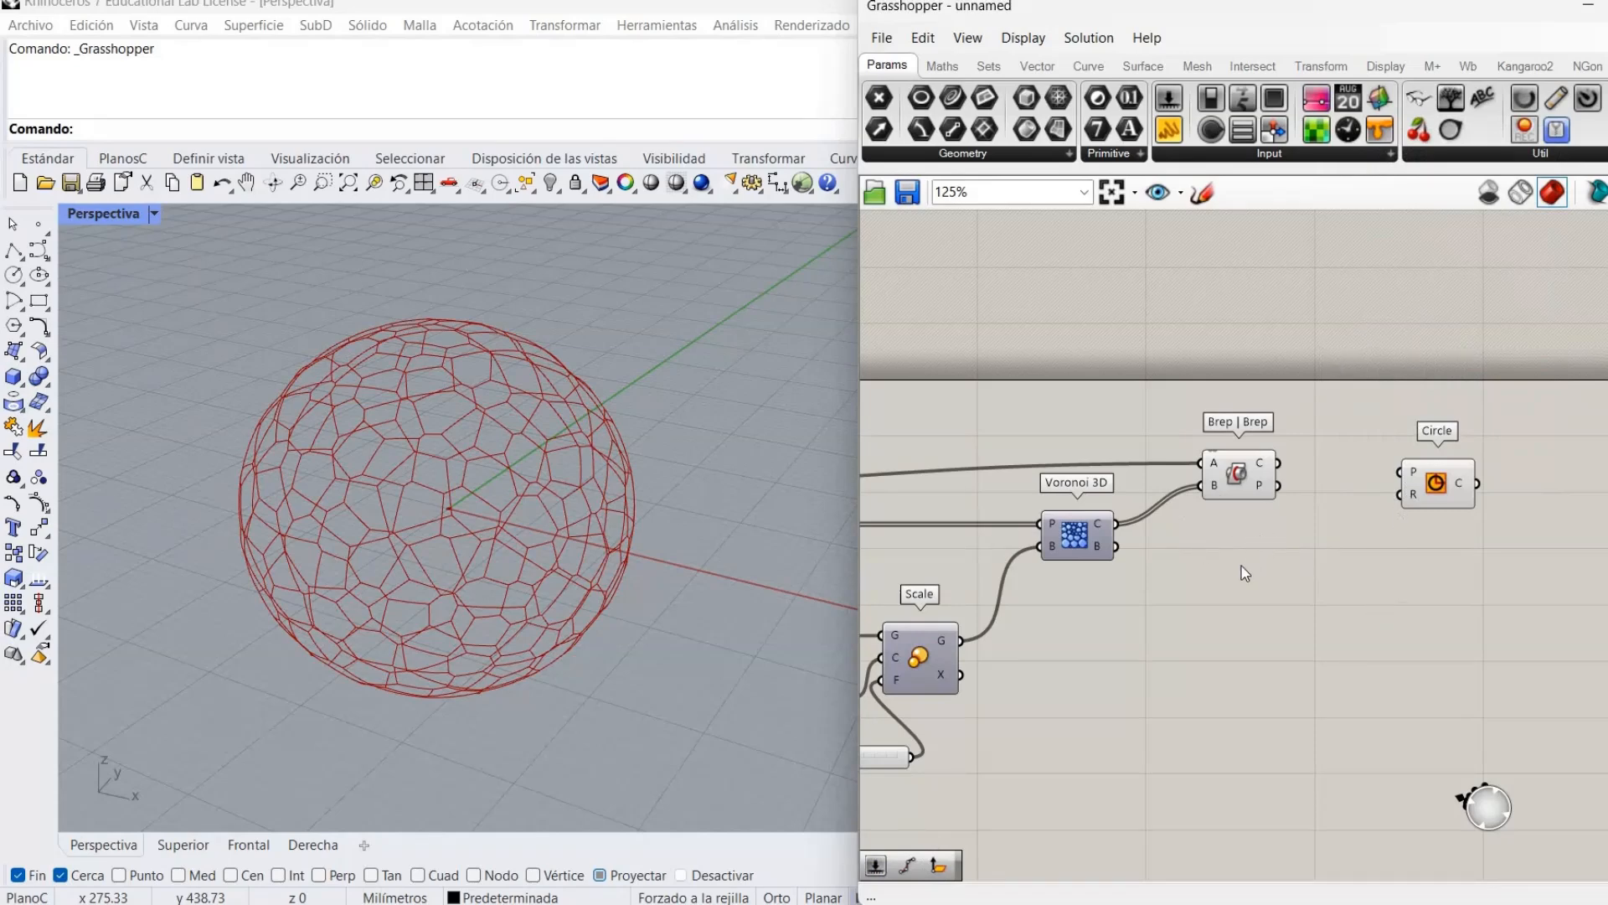
{"action": "right_click_drag", "start_coordinate": [878, 525], "coordinate": [1420, 440]}
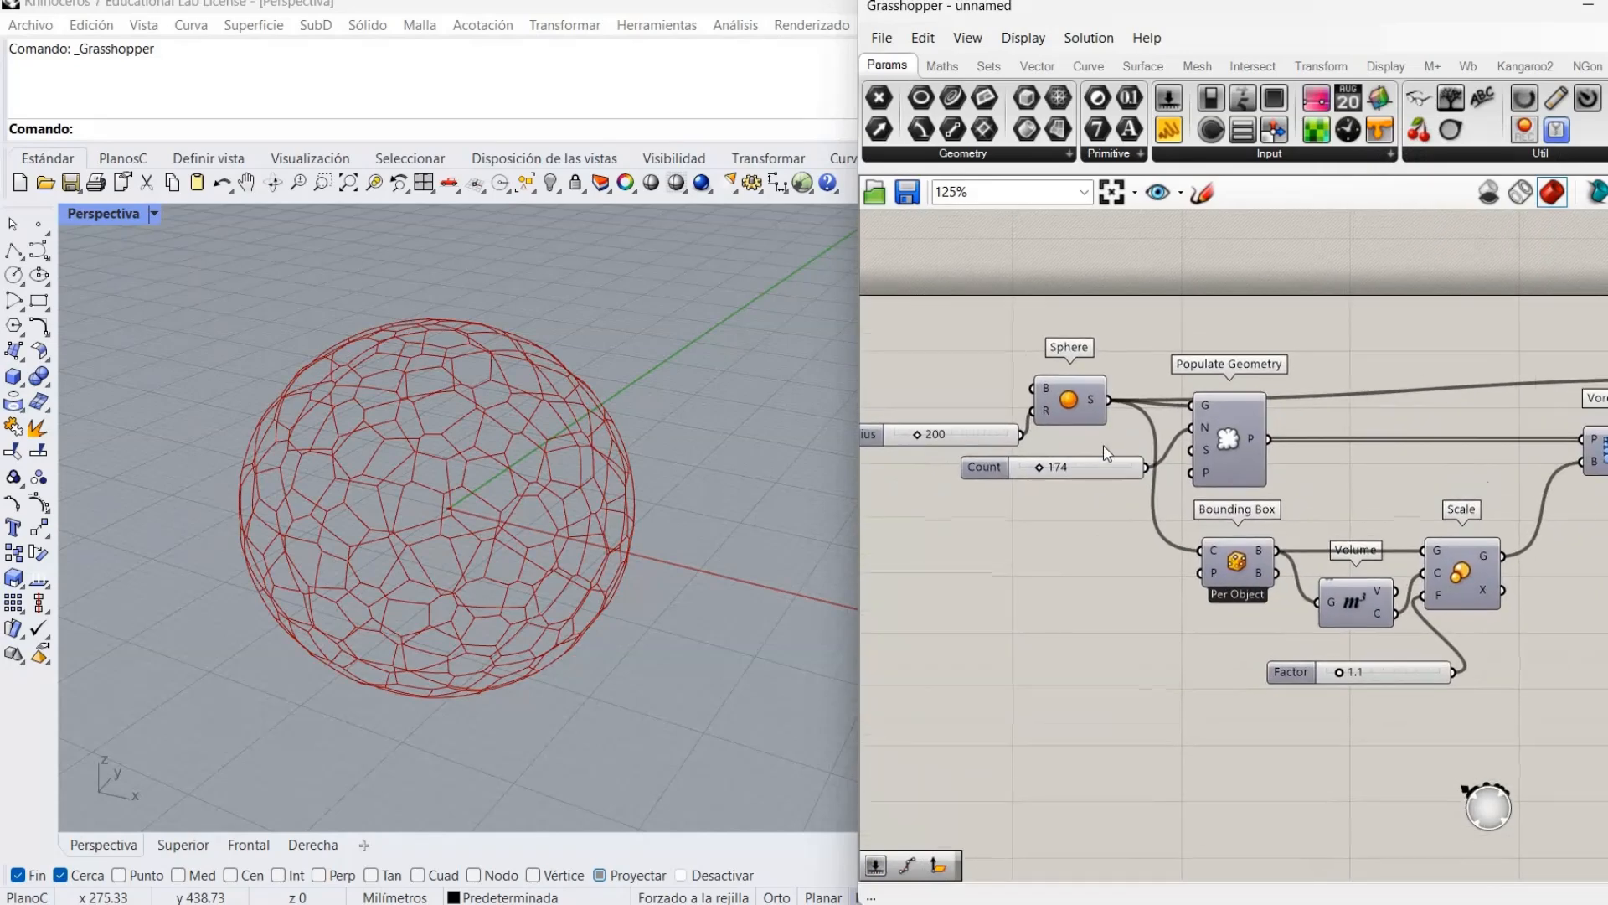
{"action": "right_click_drag", "start_coordinate": [1475, 556], "coordinate": [1032, 650]}
{"action": "right_click_drag", "start_coordinate": [1389, 589], "coordinate": [1255, 631]}
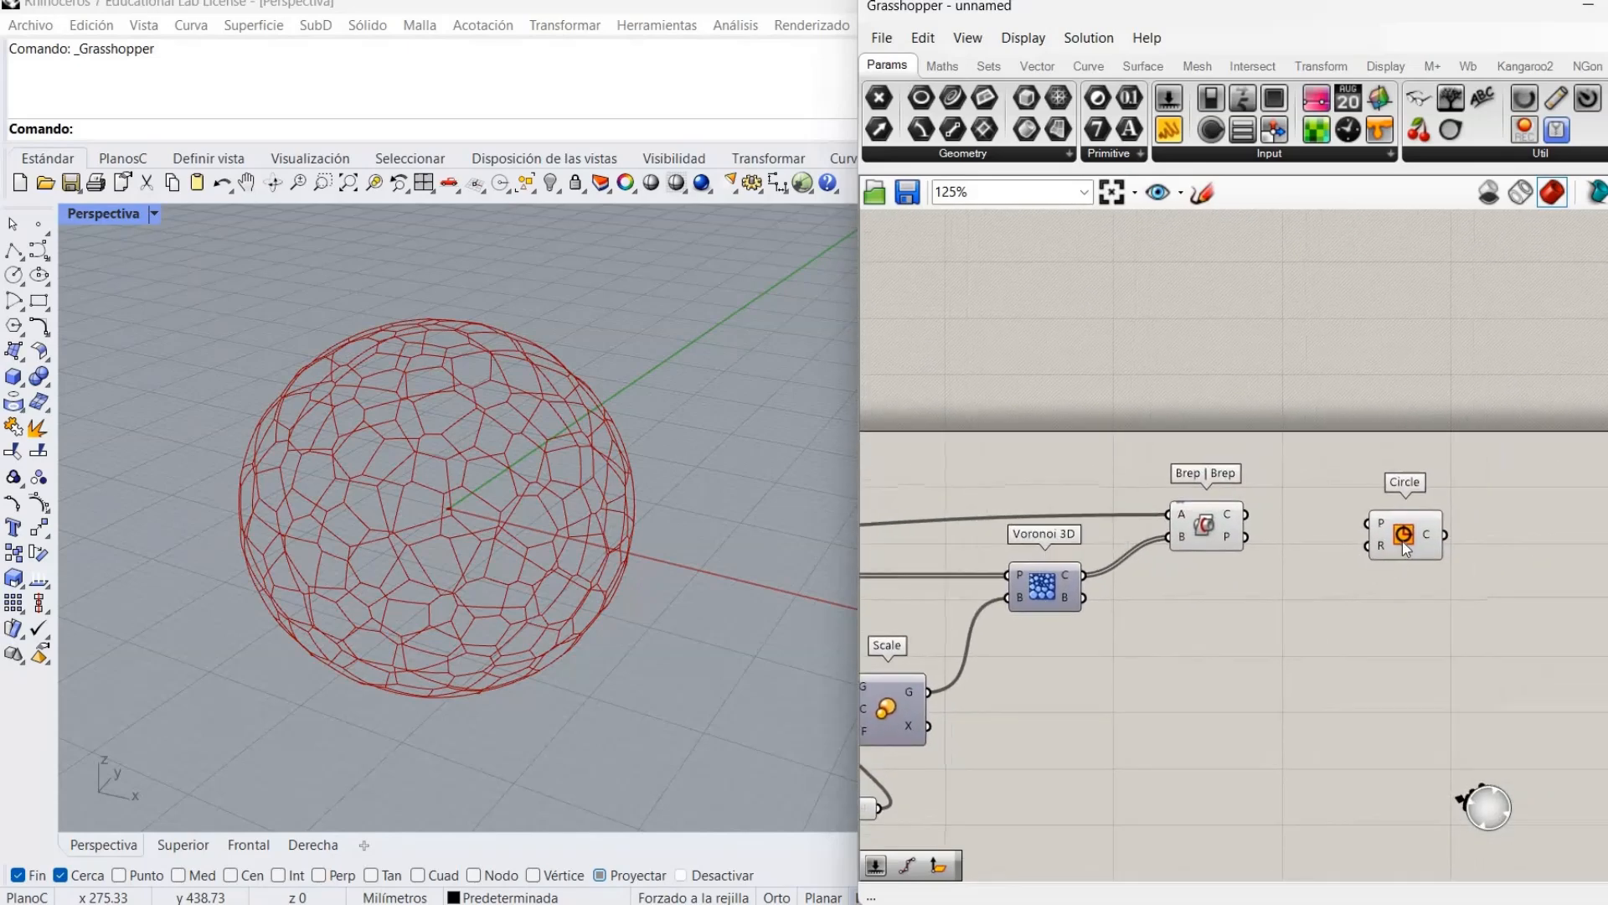
{"action": "scroll", "coordinate": [1404, 543], "scroll_direction": "up", "scroll_amount": 1}
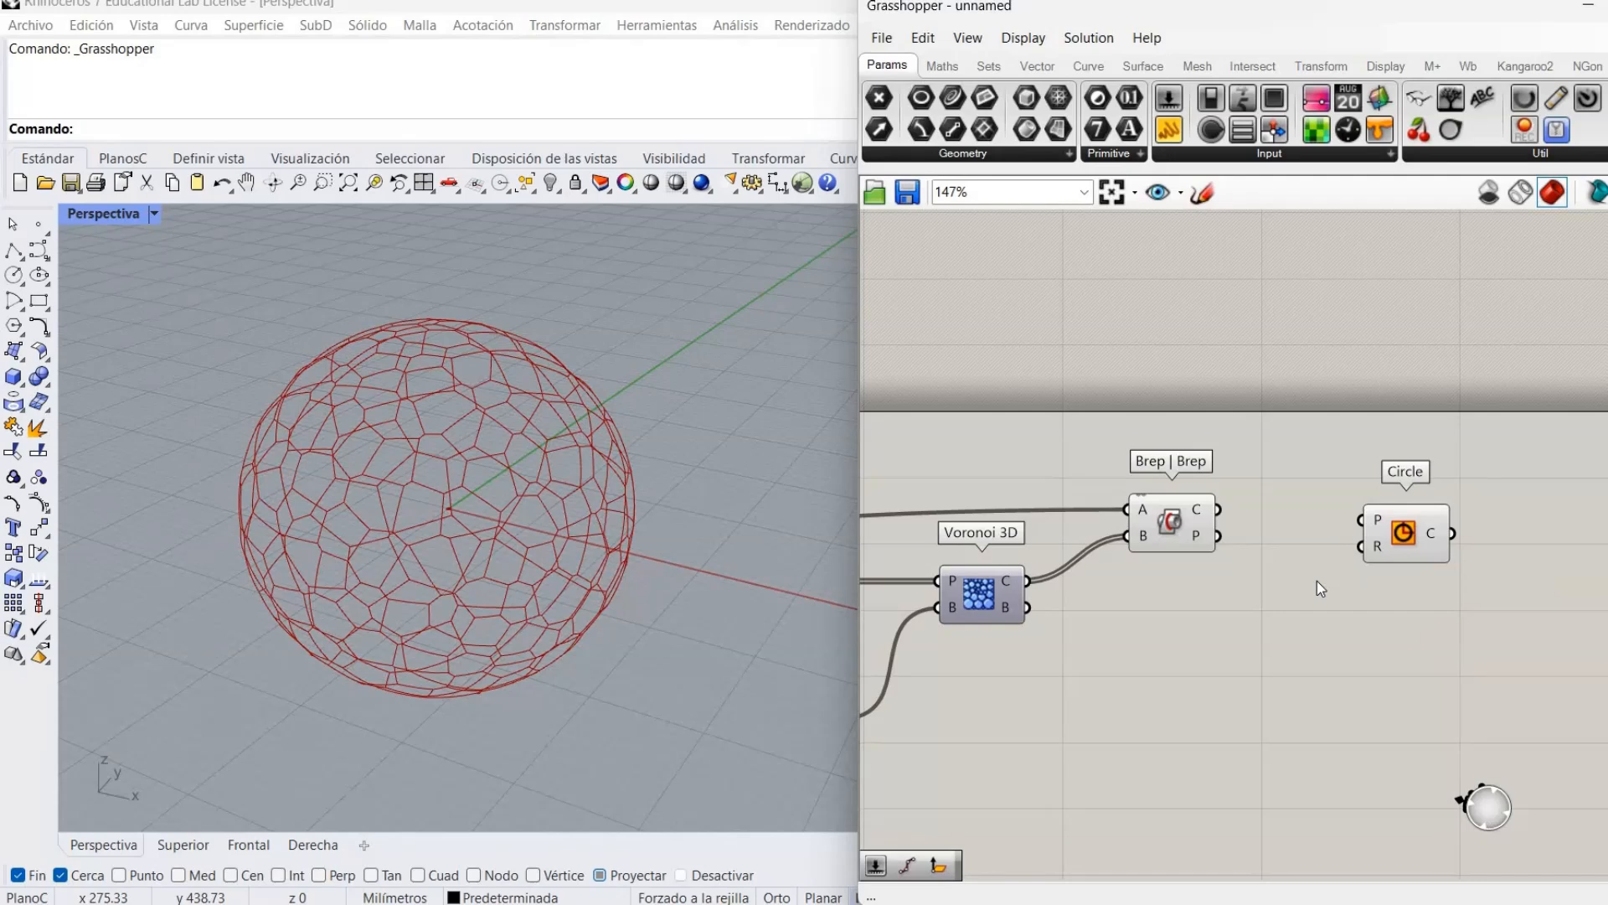
{"action": "right_click_drag", "start_coordinate": [1314, 576], "coordinate": [1299, 555]}
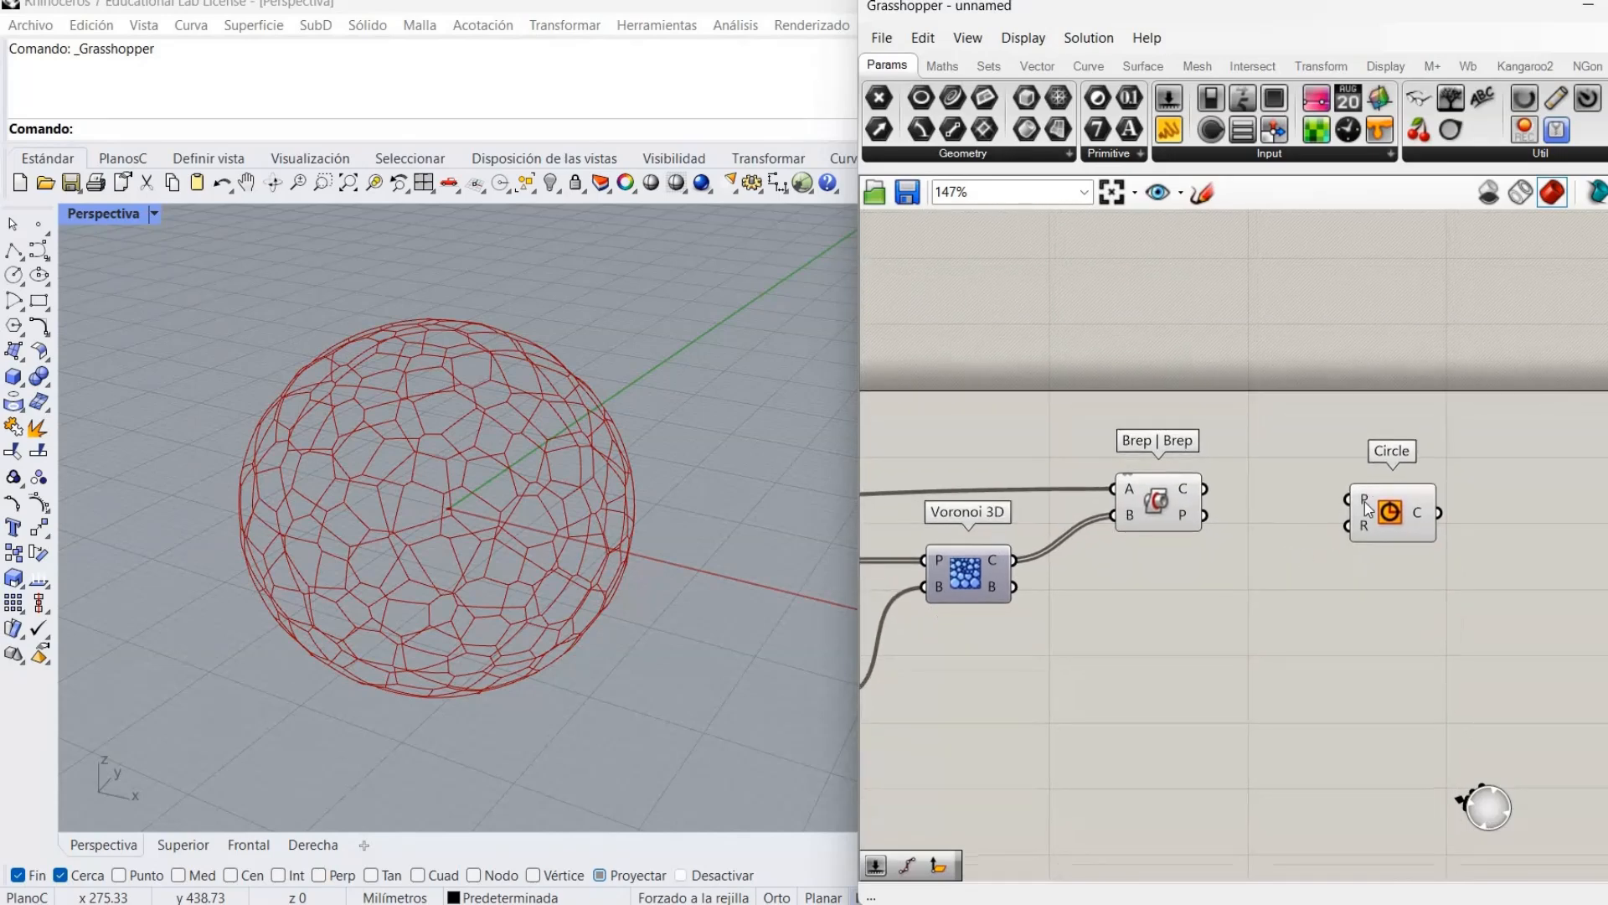
{"action": "mouse_move", "coordinate": [1366, 509]}
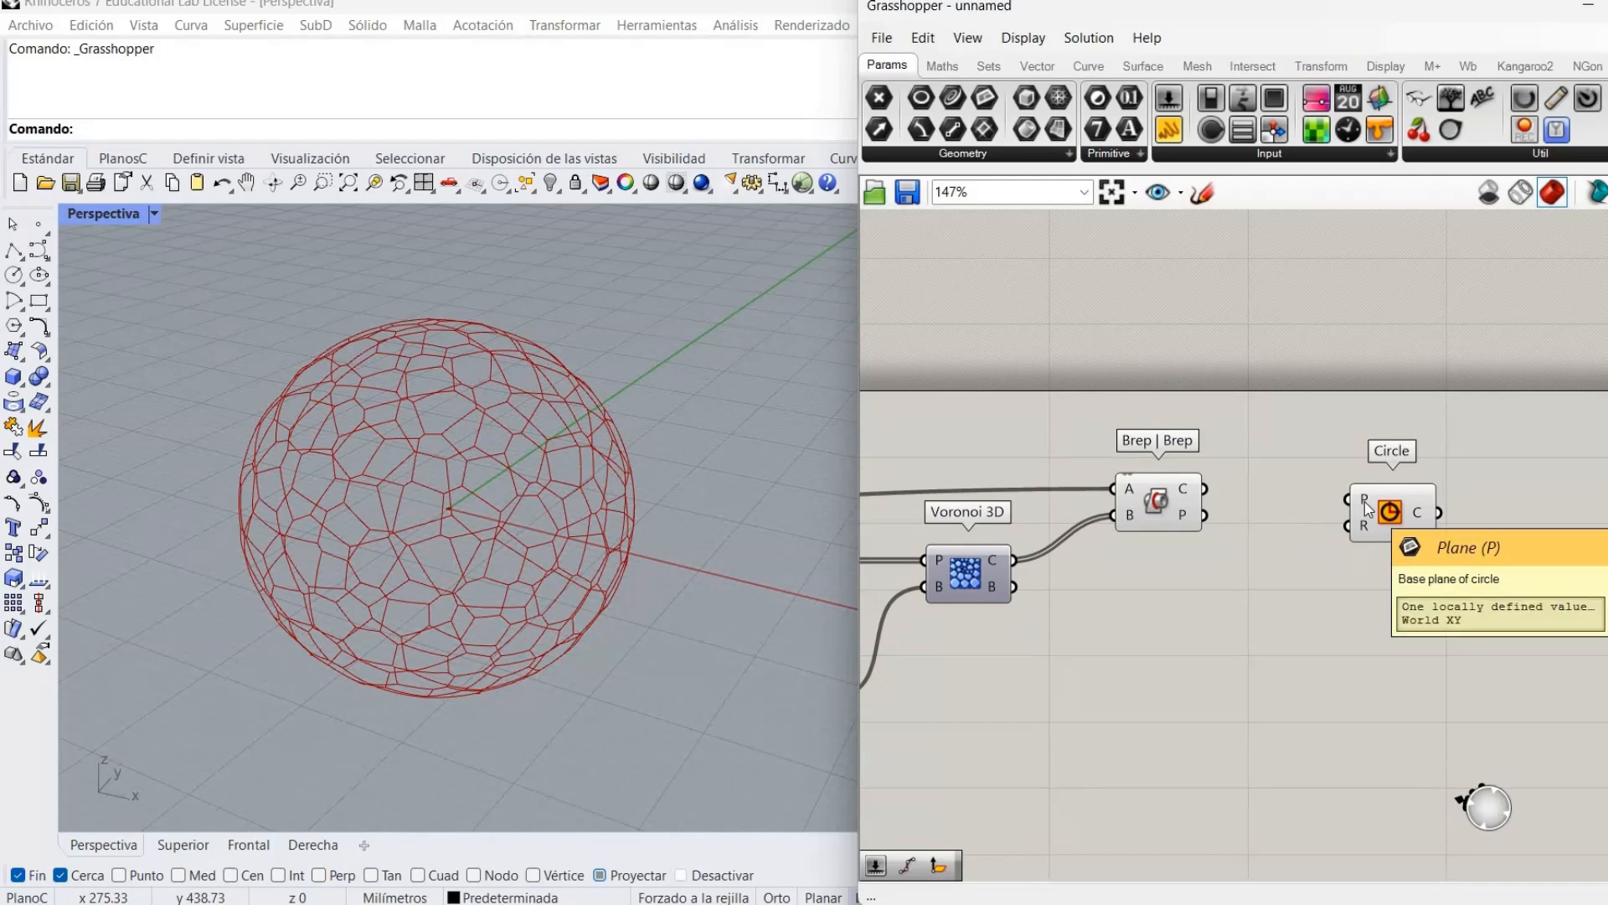
{"action": "left_click", "coordinate": [1149, 512]}
{"action": "left_click", "coordinate": [1183, 538]}
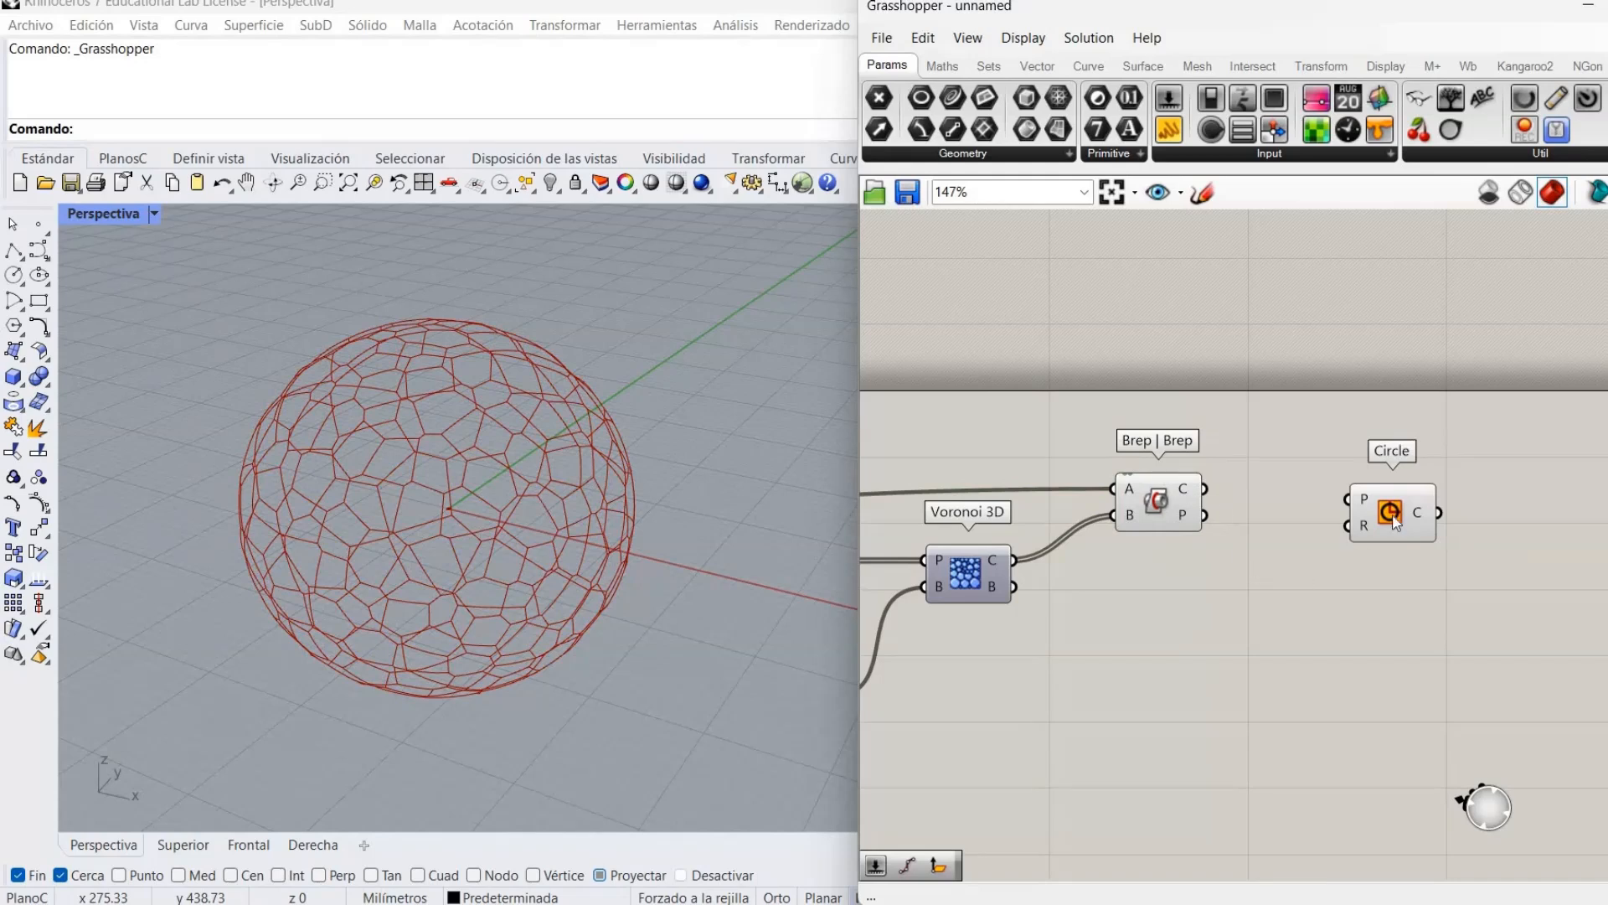
{"action": "left_click_drag", "start_coordinate": [1394, 520], "coordinate": [1461, 522]}
Add a Plane Normal component with Circle positioned above and right of it.
{"action": "double_click", "coordinate": [1378, 574]}
{"action": "type", "text": "nor"}
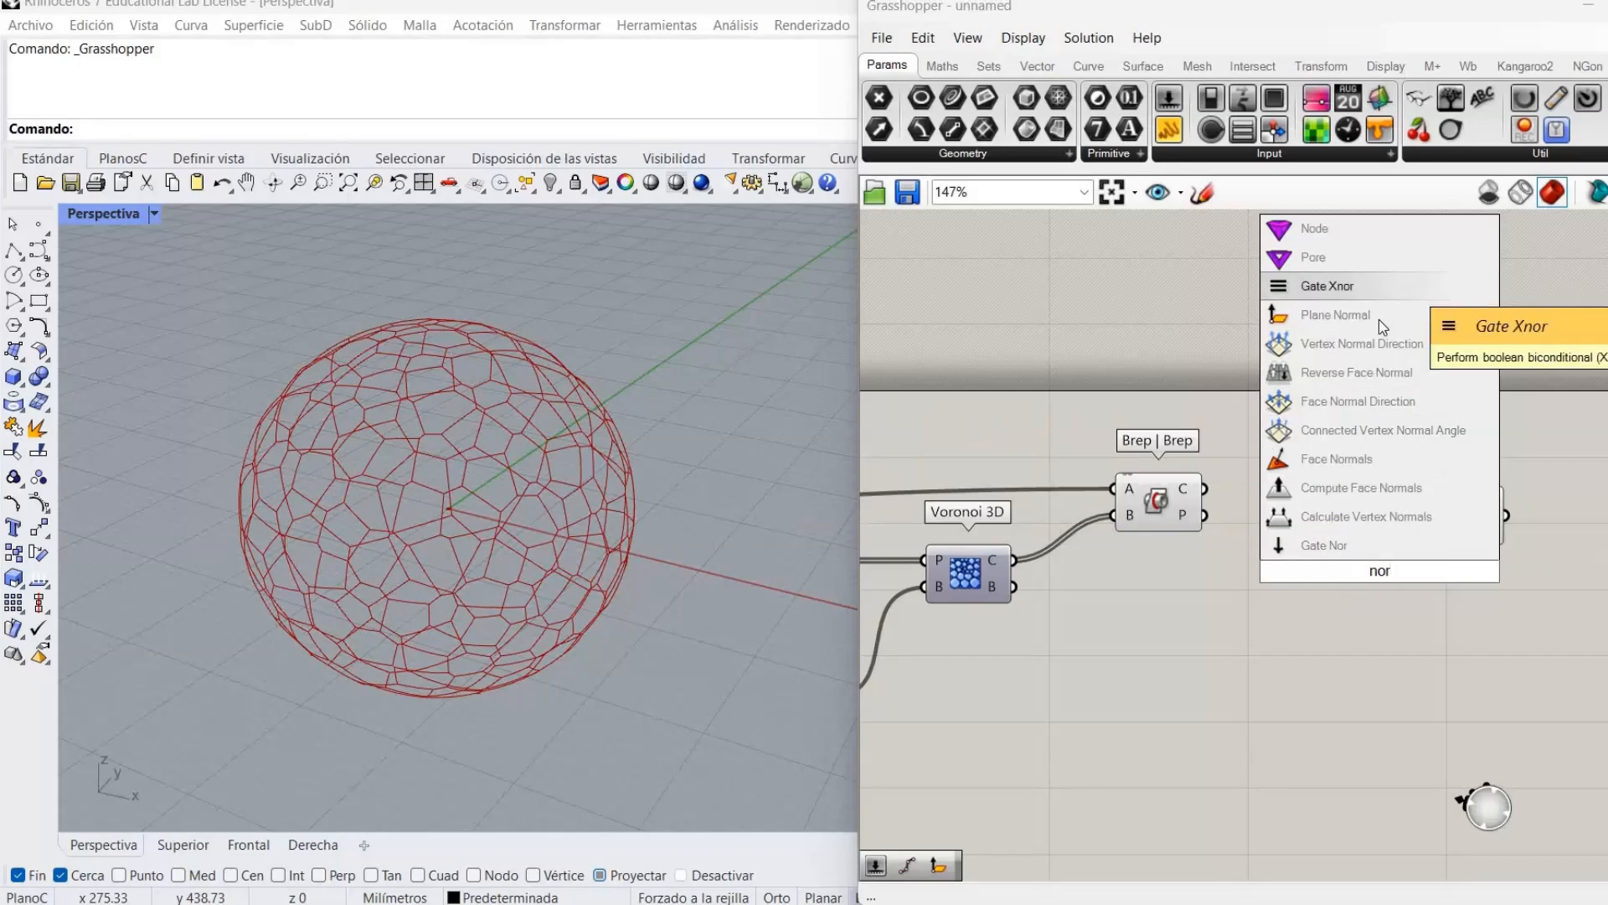
{"action": "key", "text": "Return"}
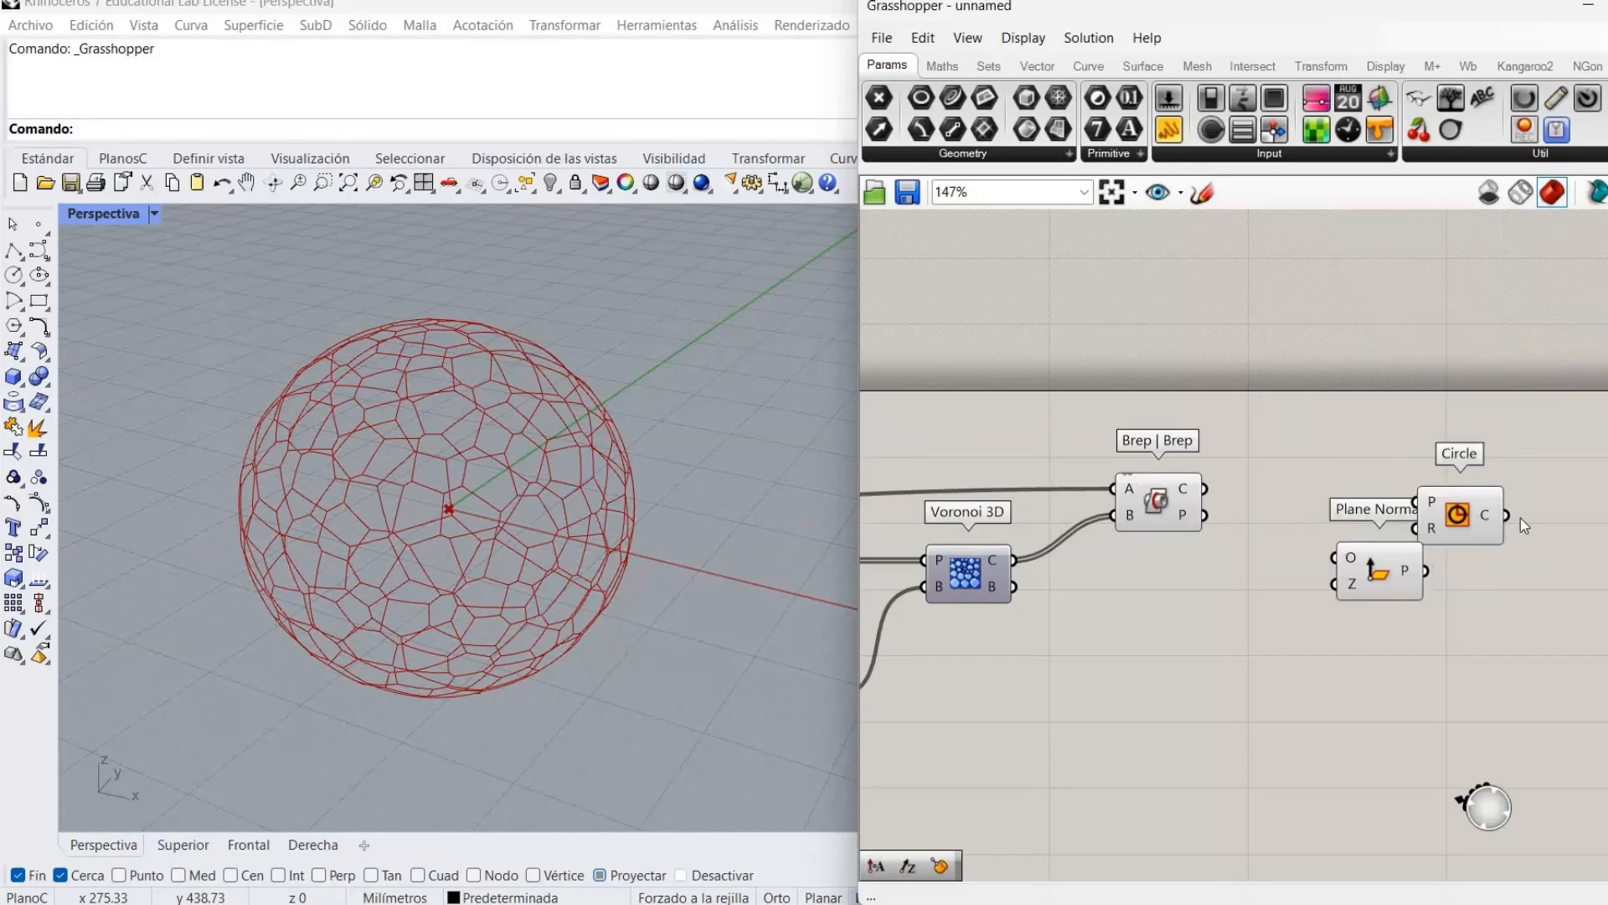
{"action": "left_click_drag", "start_coordinate": [1483, 532], "coordinate": [1536, 514]}
{"action": "left_click", "coordinate": [1475, 596]}
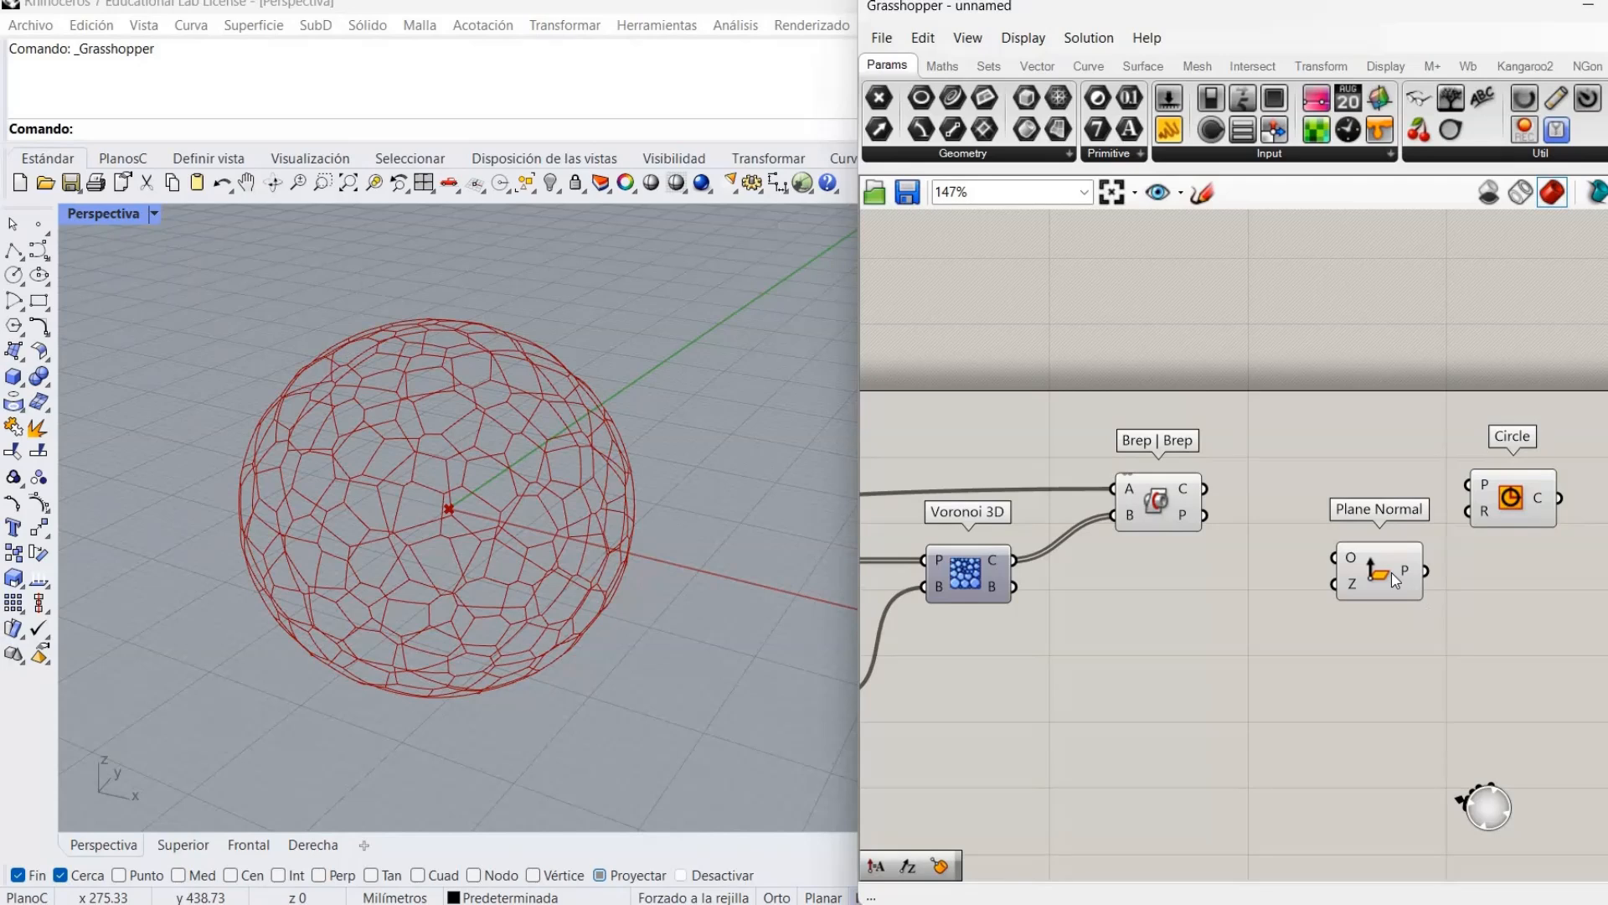
{"action": "right_click_drag", "start_coordinate": [1294, 657], "coordinate": [1254, 679]}
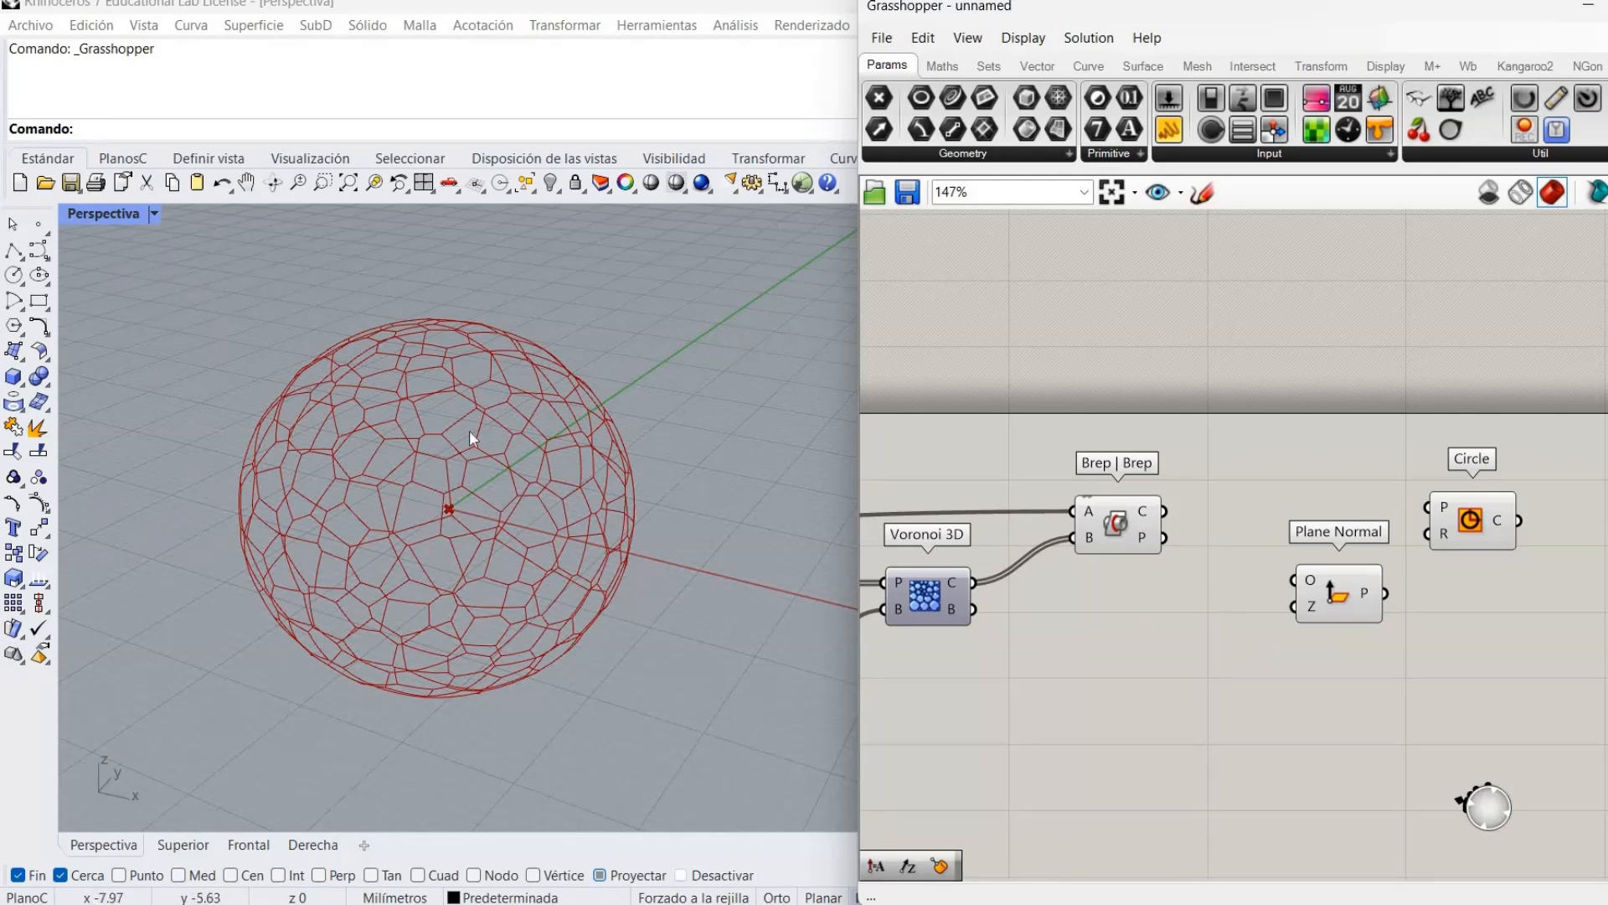
Add a Patch component fed by the Brep | Brep intersection curves to form surface cells.
{"action": "double_click", "coordinate": [1127, 610]}
{"action": "type", "text": "pa"}
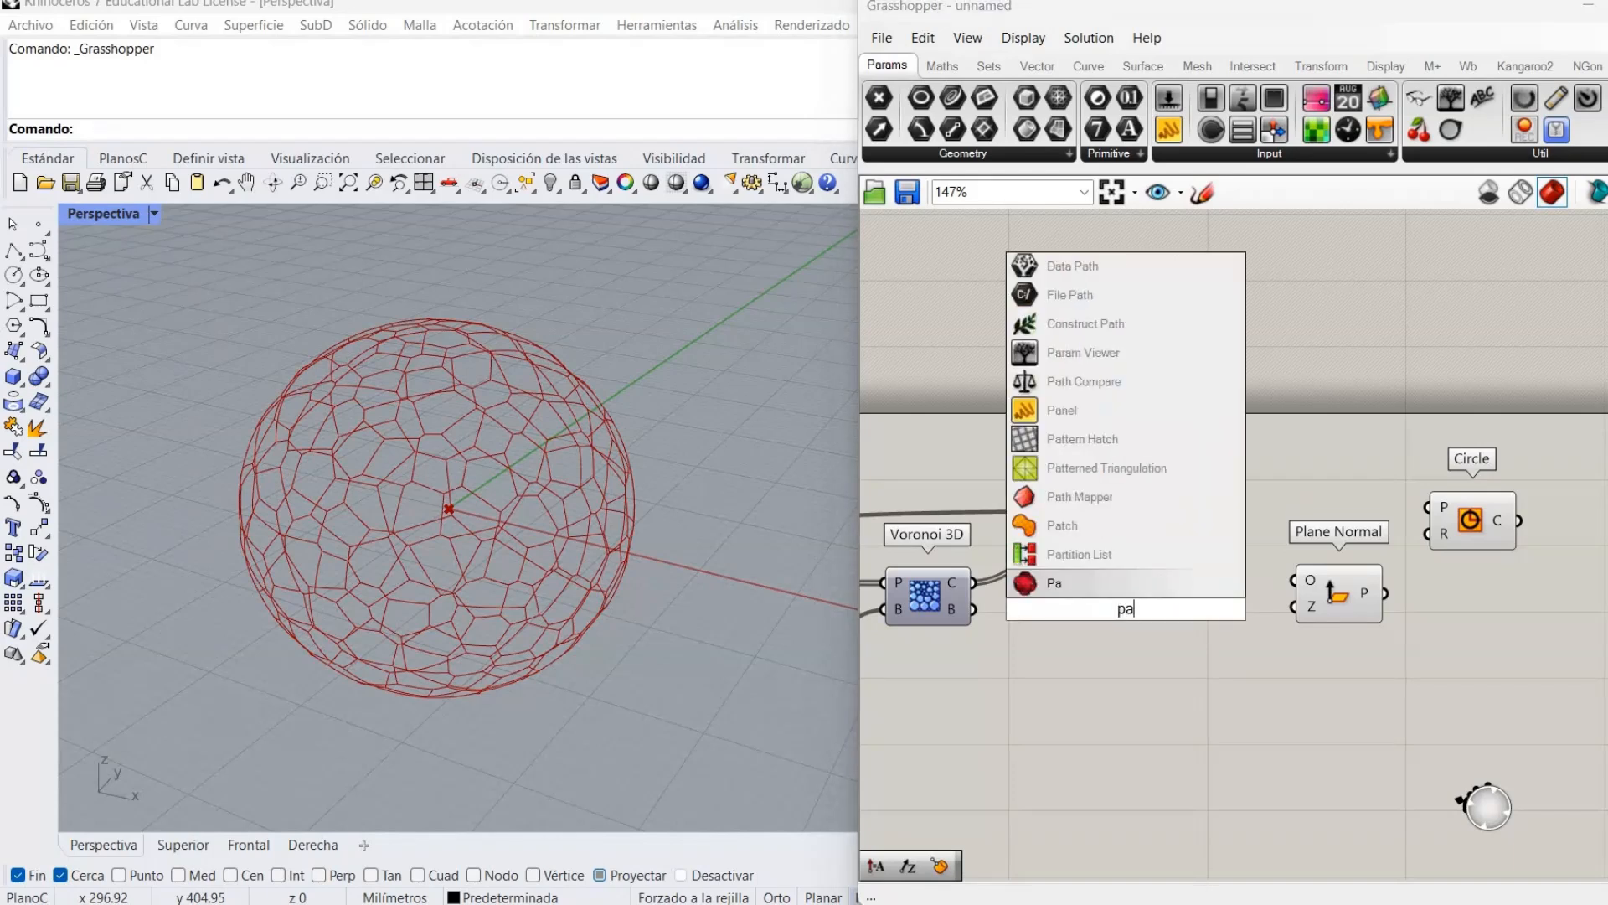
{"action": "type", "text": "tc"}
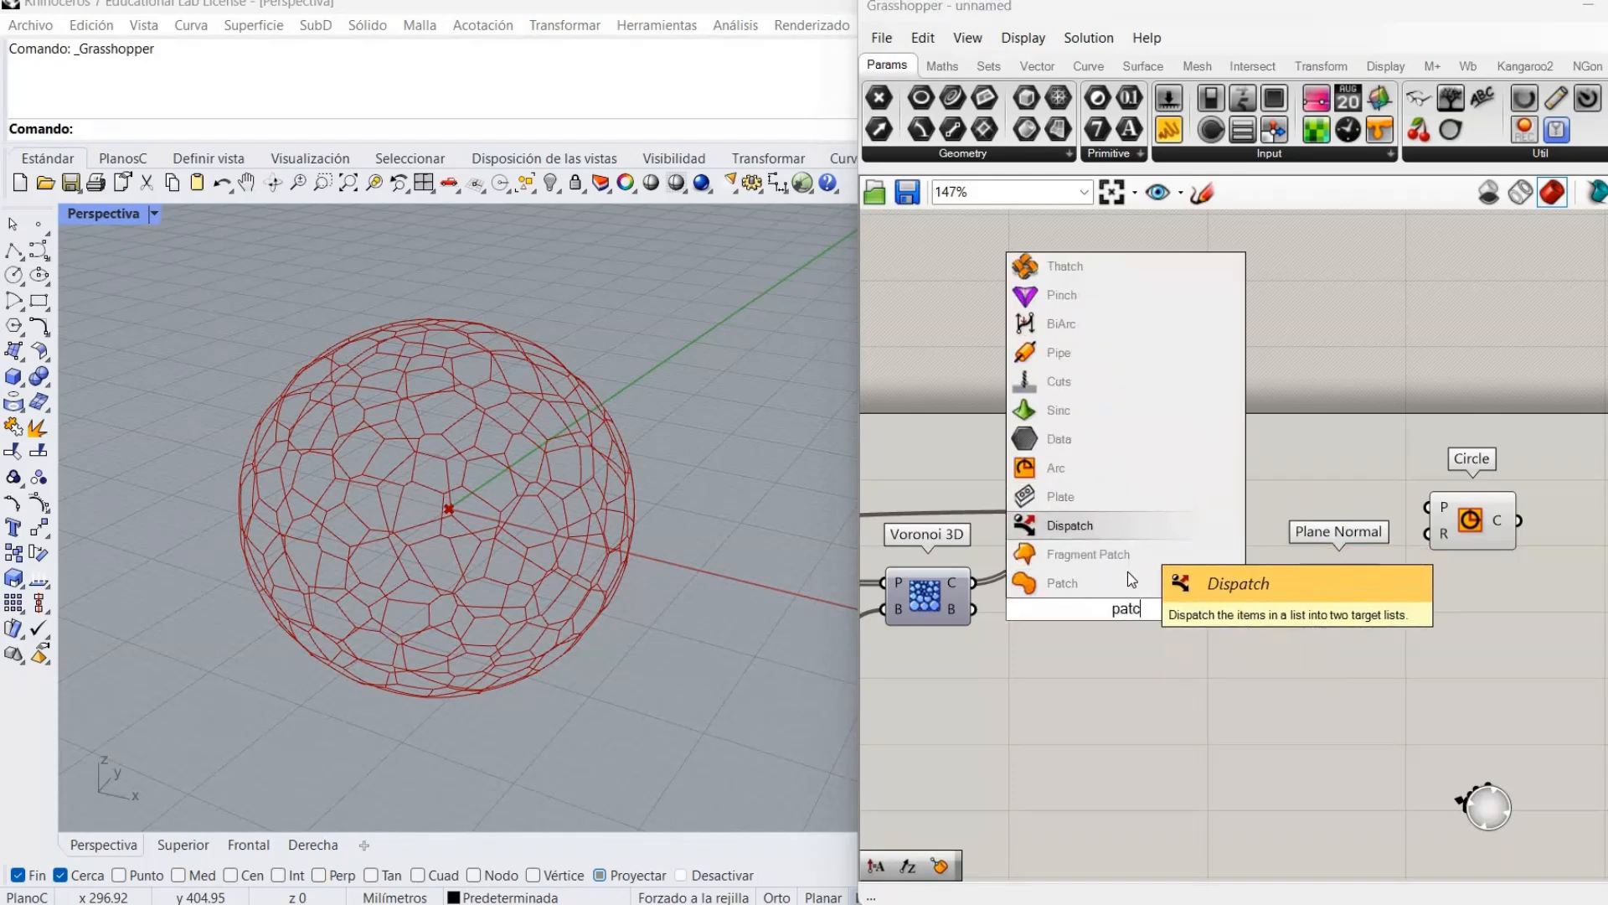
{"action": "left_click", "coordinate": [1147, 586]}
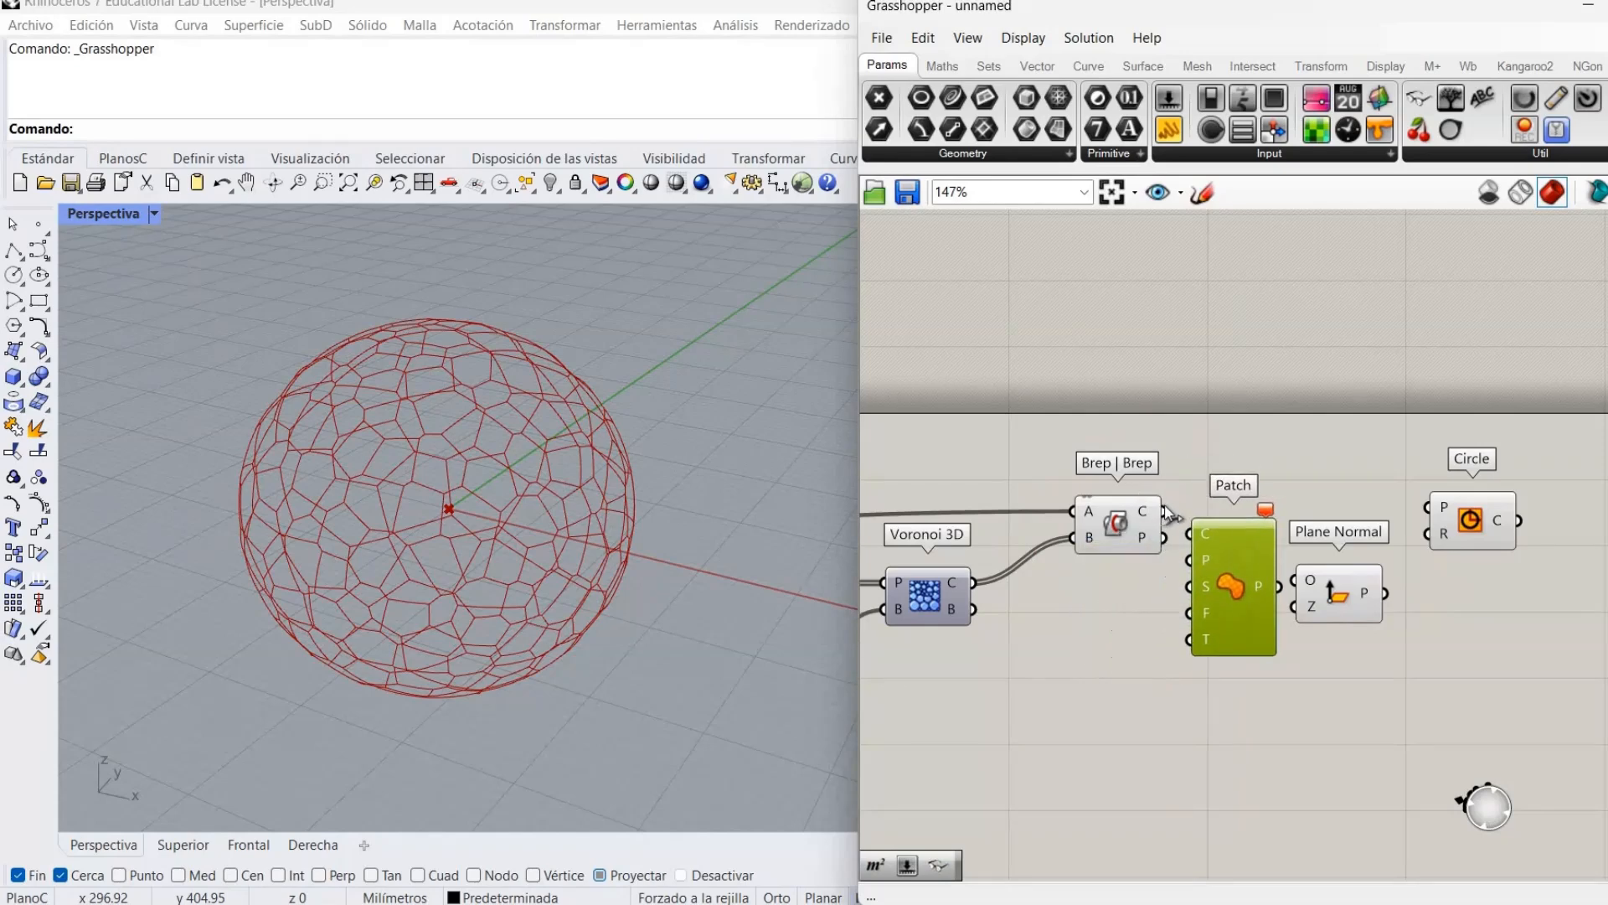
{"action": "left_click_drag", "start_coordinate": [1187, 533], "coordinate": [1163, 511]}
{"action": "left_click", "coordinate": [1136, 565]}
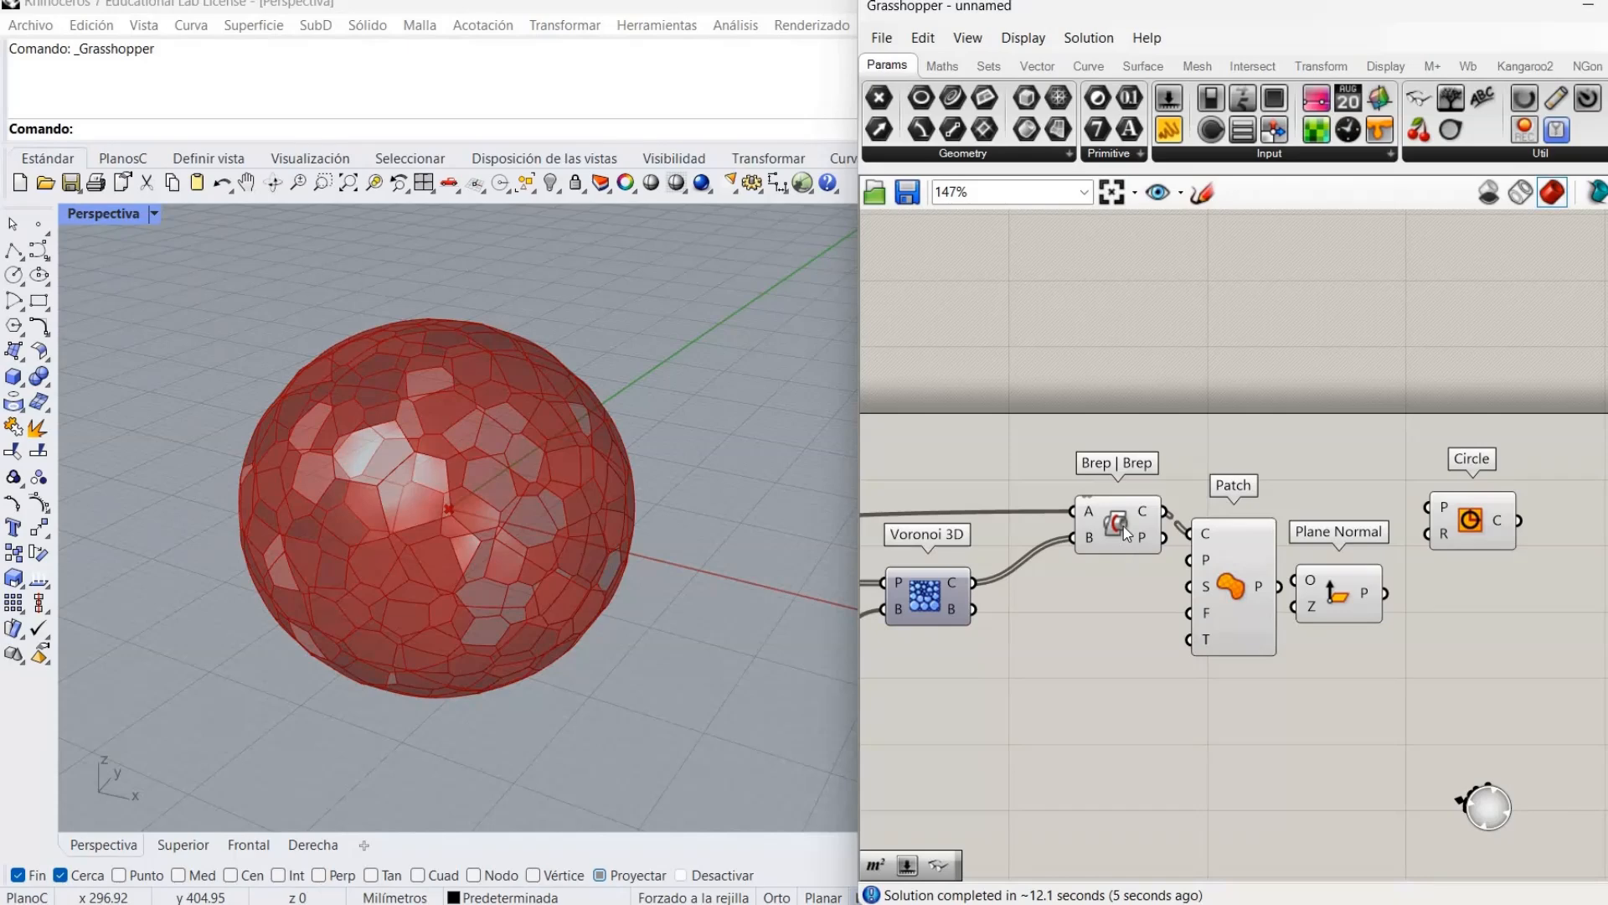
Turn off the Brep | Brep preview and nudge Patch into place.
{"action": "right_click", "coordinate": [1123, 526]}
{"action": "left_click", "coordinate": [1181, 564]}
{"action": "left_click_drag", "start_coordinate": [1255, 611], "coordinate": [1261, 602]}
{"action": "left_click", "coordinate": [1158, 653]}
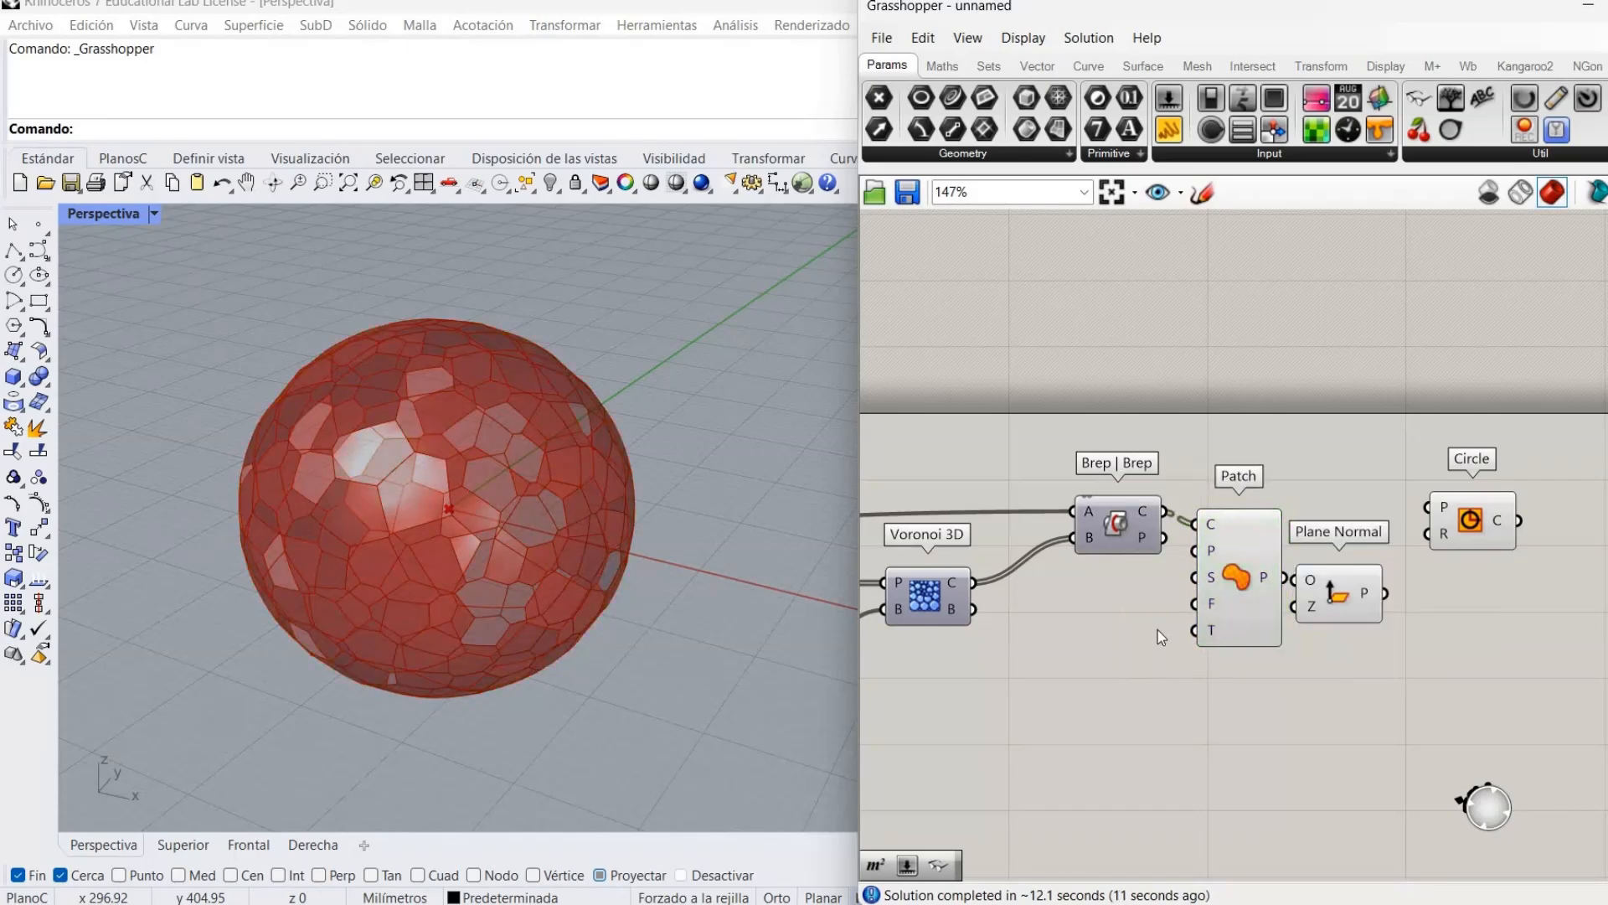
Rearrange the Plane Normal and Circle components beside Patch.
{"action": "right_click_drag", "start_coordinate": [1158, 652], "coordinate": [979, 654]}
{"action": "left_click_drag", "start_coordinate": [1179, 591], "coordinate": [1330, 481]}
{"action": "left_click_drag", "start_coordinate": [1269, 545], "coordinate": [1226, 656]}
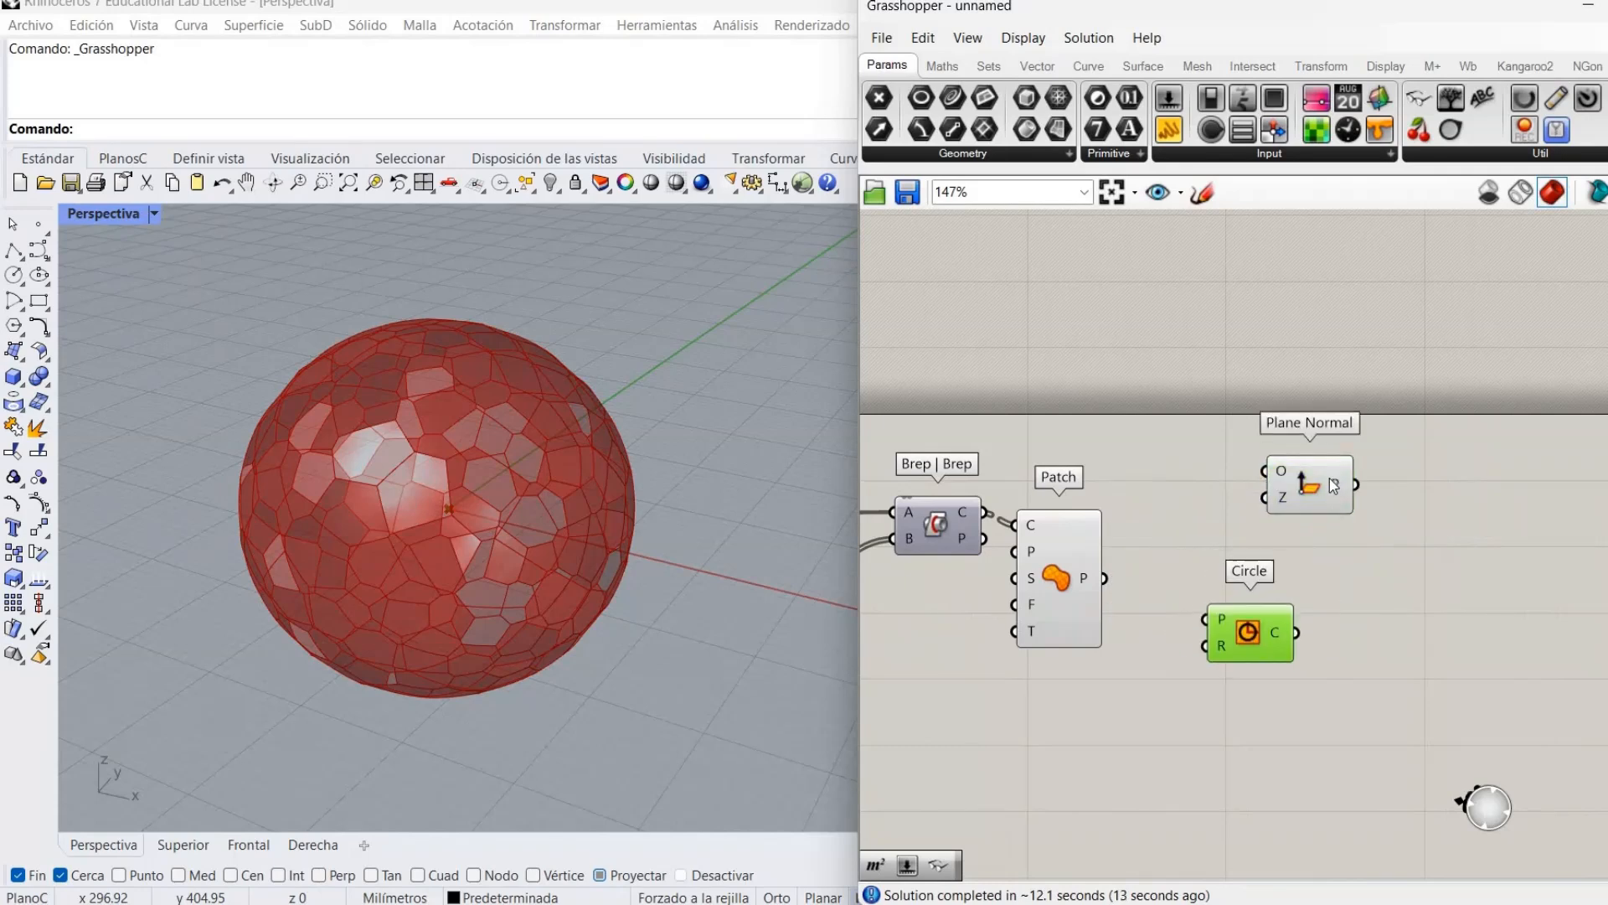
{"action": "left_click_drag", "start_coordinate": [1311, 499], "coordinate": [1346, 534]}
{"action": "left_click_drag", "start_coordinate": [1257, 636], "coordinate": [1366, 644]}
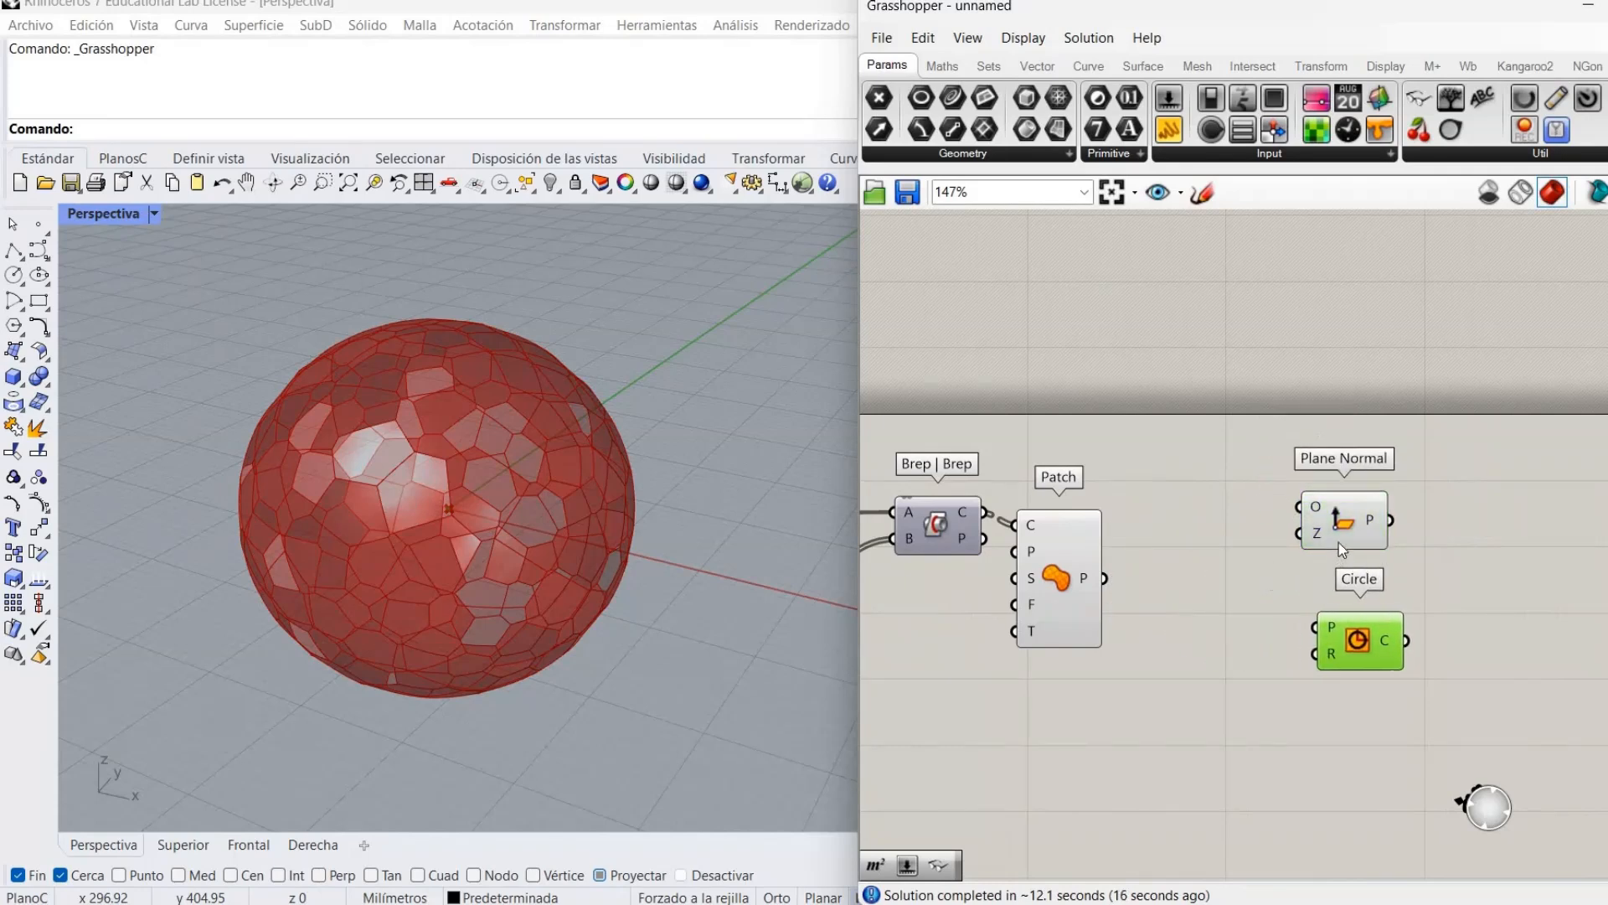
{"action": "left_click_drag", "start_coordinate": [1344, 536], "coordinate": [1247, 607]}
{"action": "left_click_drag", "start_coordinate": [1357, 649], "coordinate": [1440, 532]}
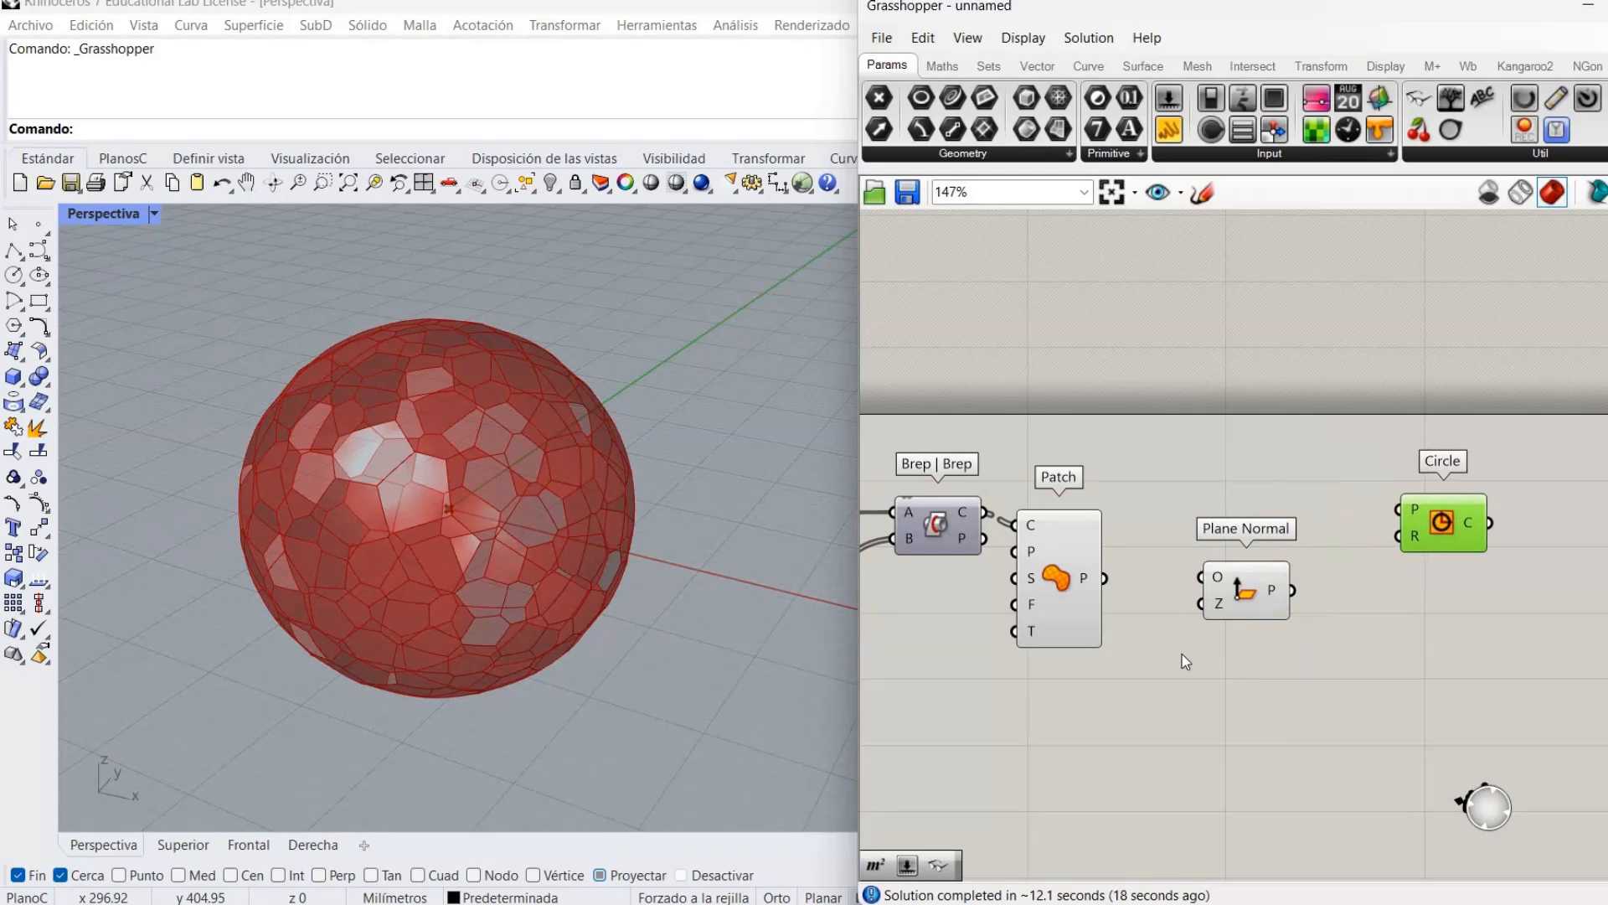
{"action": "left_click_drag", "start_coordinate": [1248, 595], "coordinate": [1272, 587]}
Add an Area component from a search for 'area'.
{"action": "double_click", "coordinate": [1127, 652]}
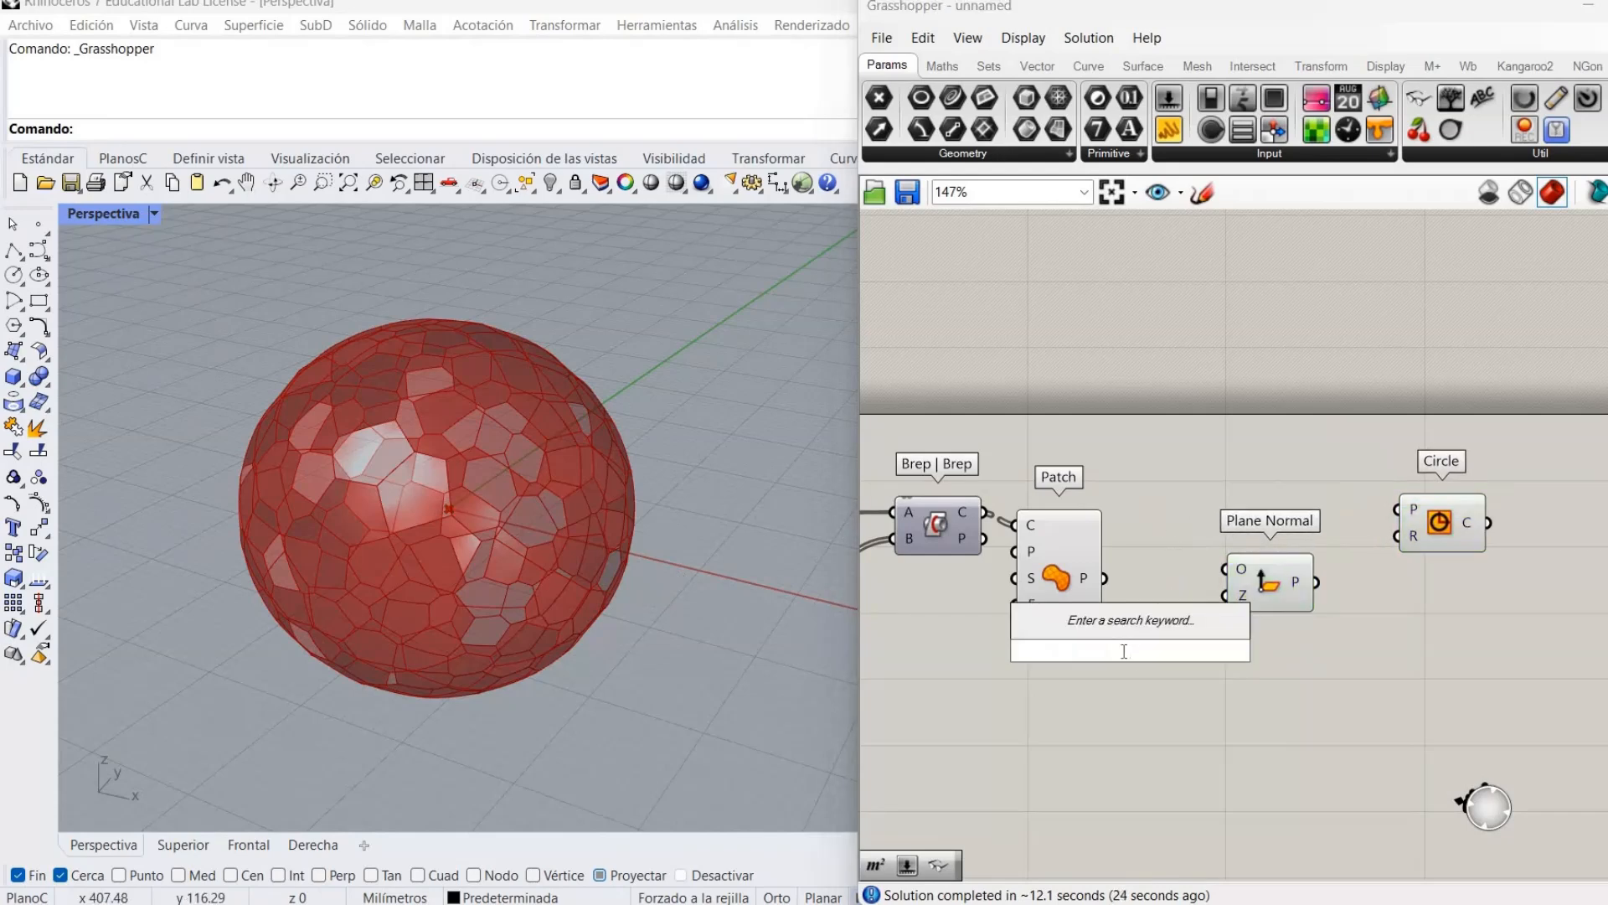
{"action": "type", "text": "area"}
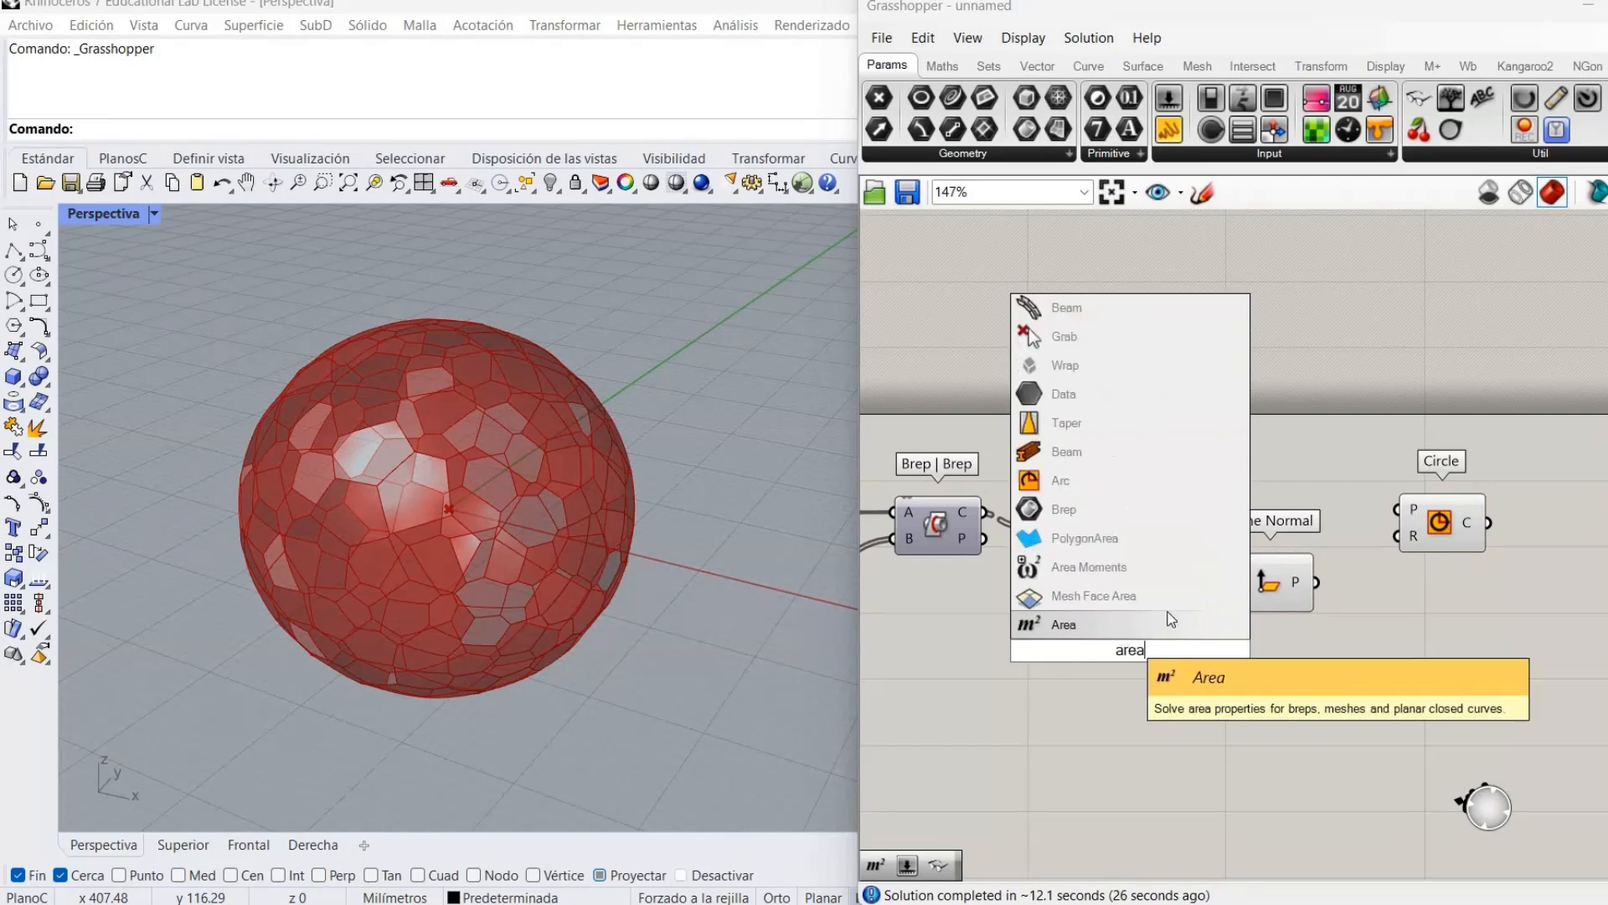
{"action": "left_click", "coordinate": [1170, 624]}
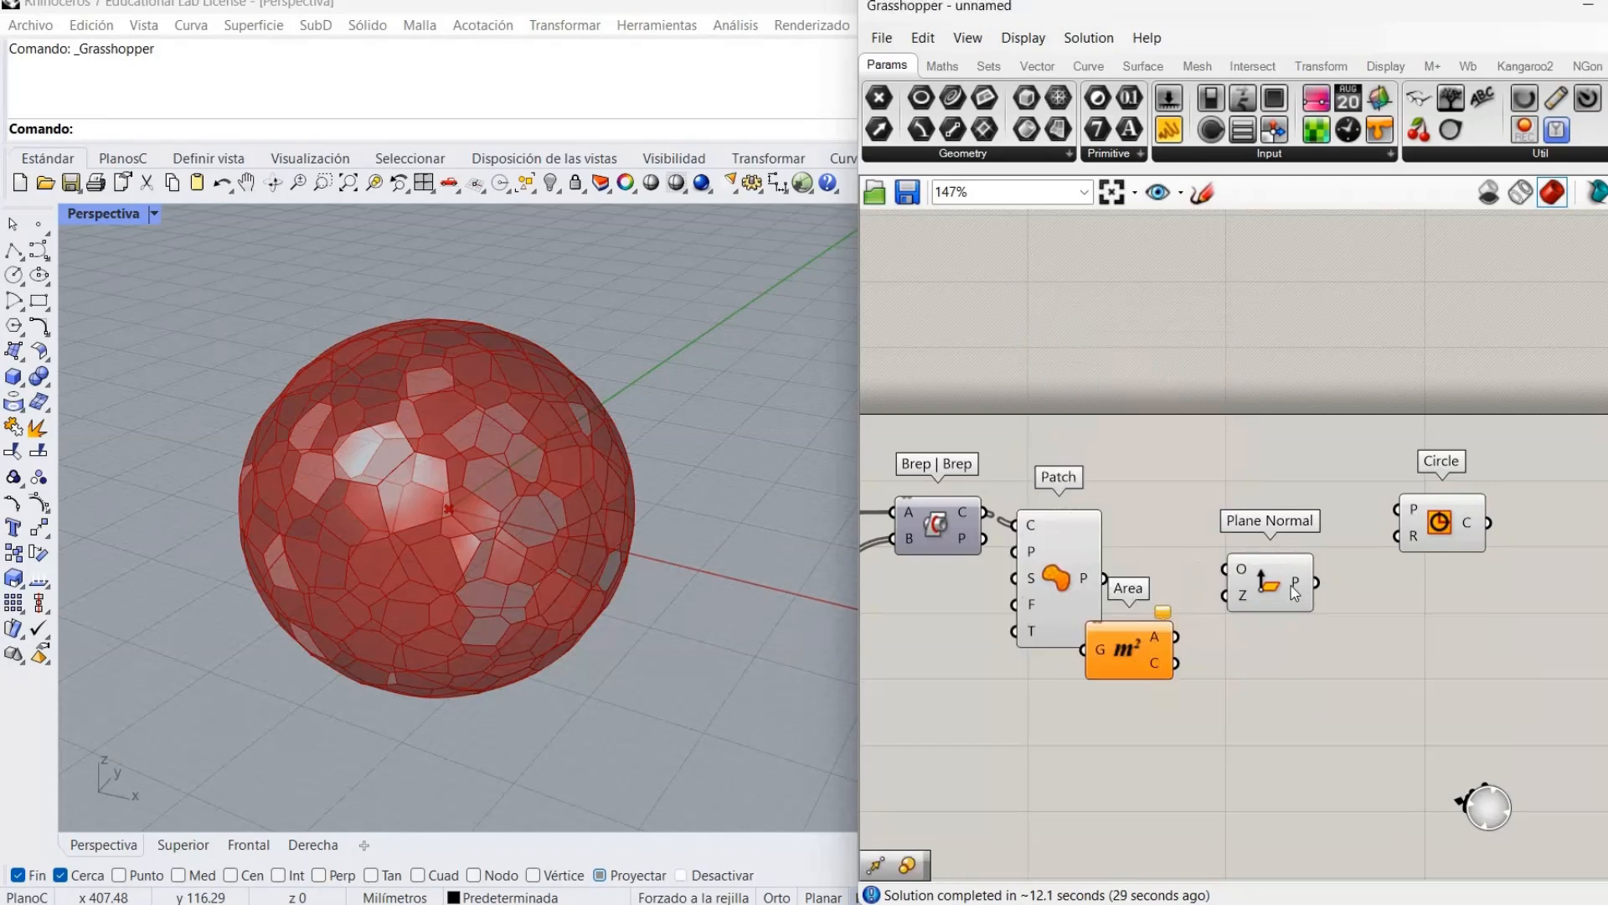
{"action": "left_click_drag", "start_coordinate": [1278, 587], "coordinate": [1352, 599]}
{"action": "left_click_drag", "start_coordinate": [1123, 649], "coordinate": [1147, 600]}
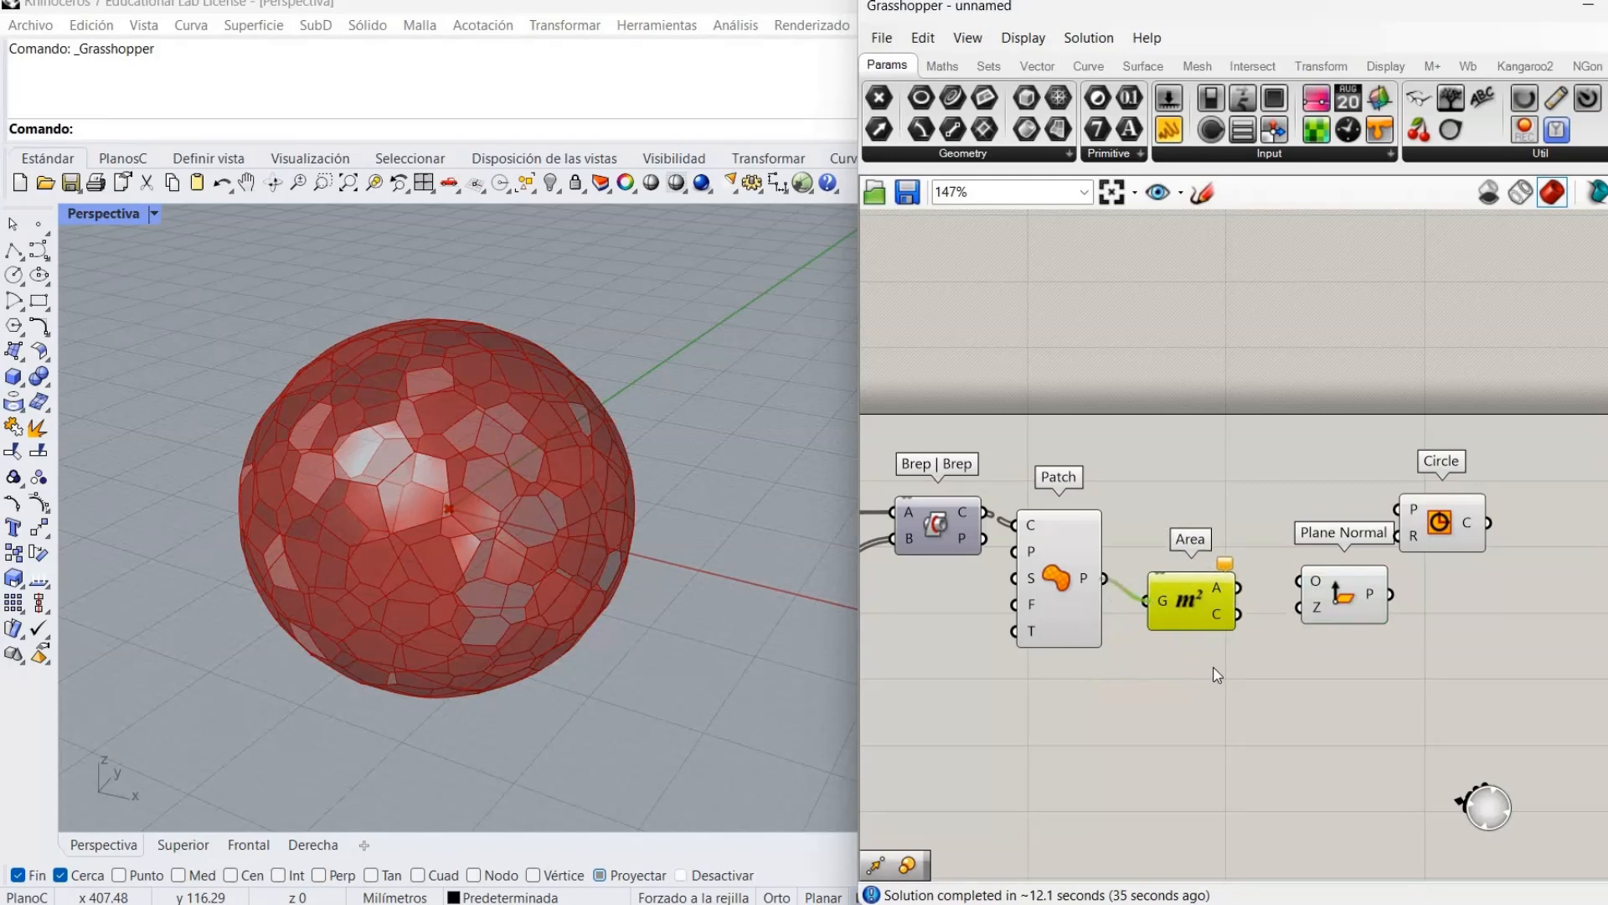
{"action": "left_click_drag", "start_coordinate": [1238, 614], "coordinate": [1312, 576]}
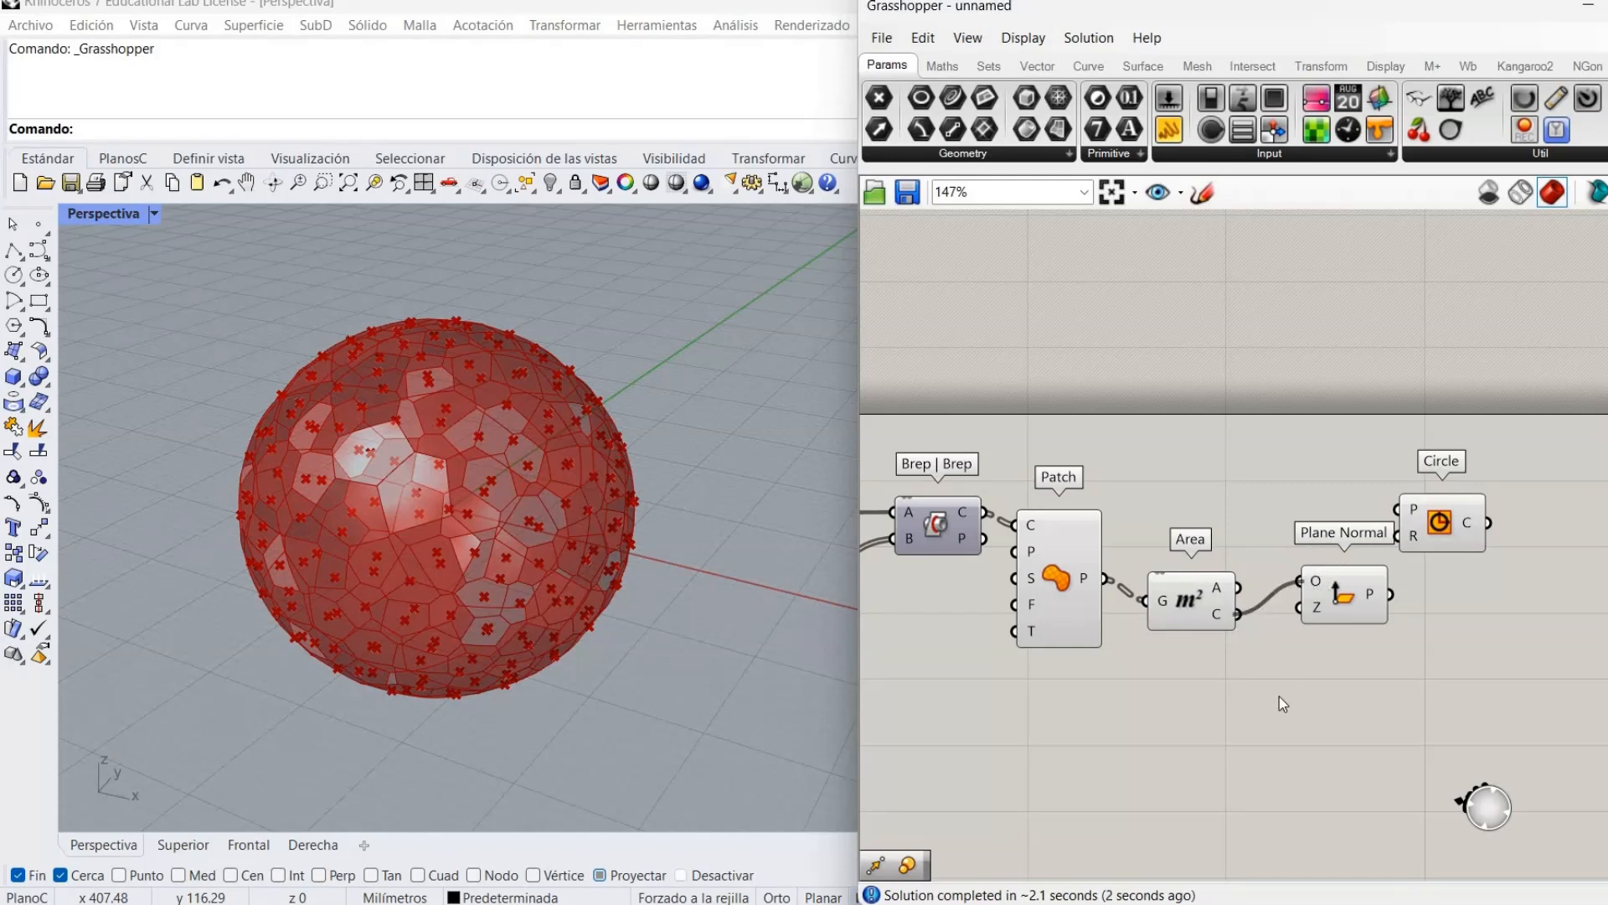
{"action": "right_click", "coordinate": [1196, 609]}
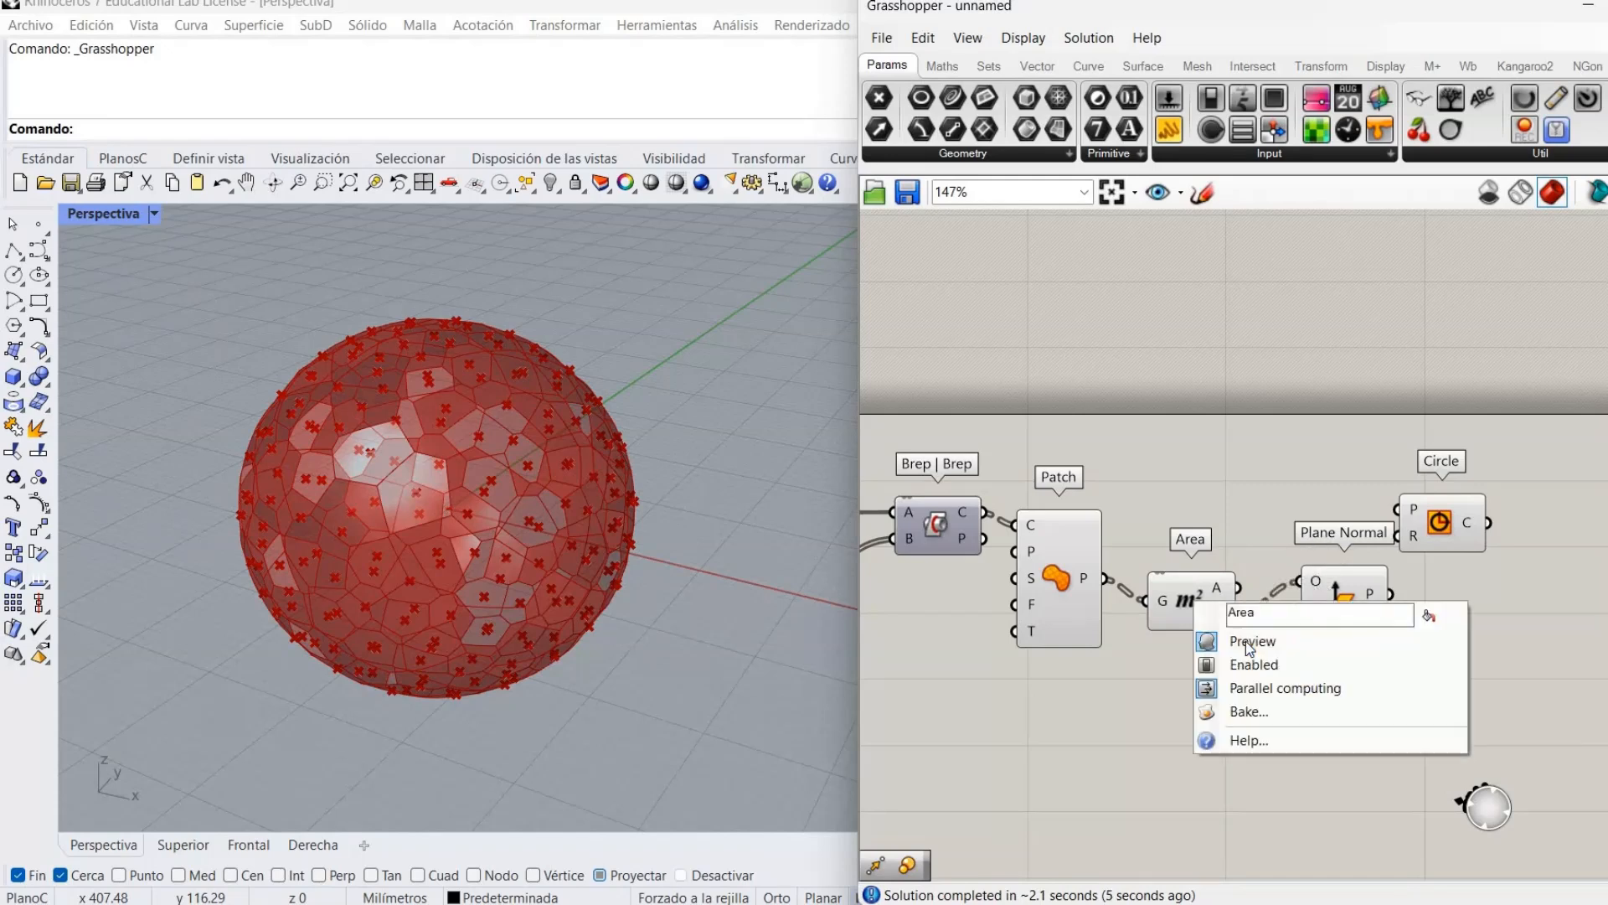
{"action": "left_click", "coordinate": [1245, 641]}
{"action": "right_click_drag", "start_coordinate": [1183, 672], "coordinate": [1070, 685]}
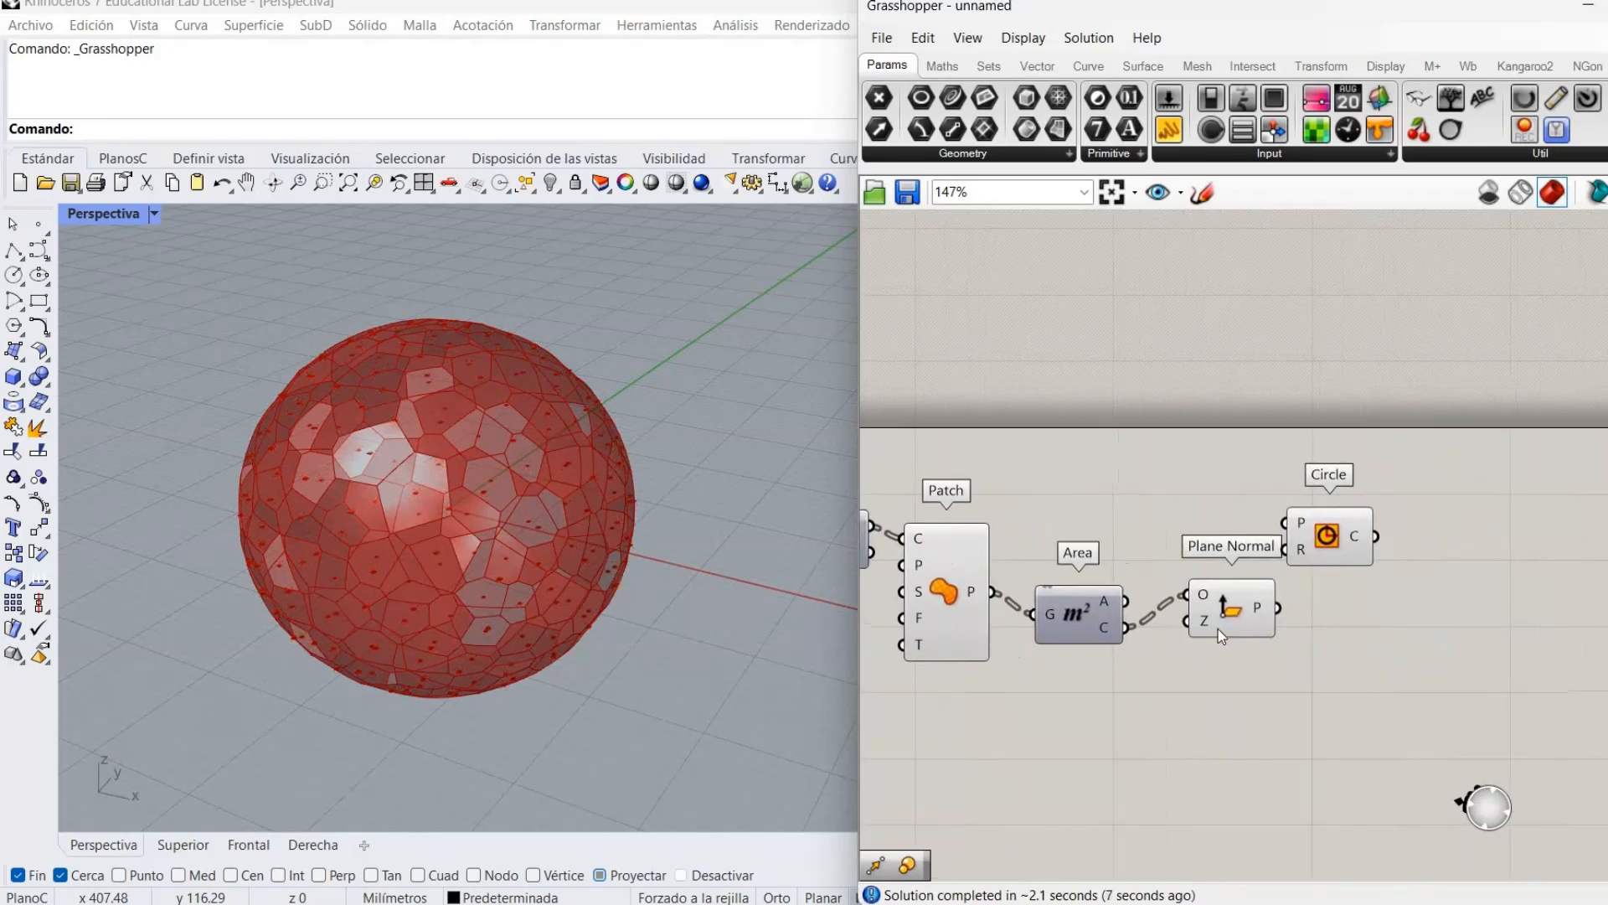
{"action": "left_click", "coordinate": [1218, 628]}
{"action": "left_click_drag", "start_coordinate": [1078, 642], "coordinate": [1066, 692]}
{"action": "scroll", "coordinate": [539, 467], "scroll_direction": "up", "scroll_amount": 6}
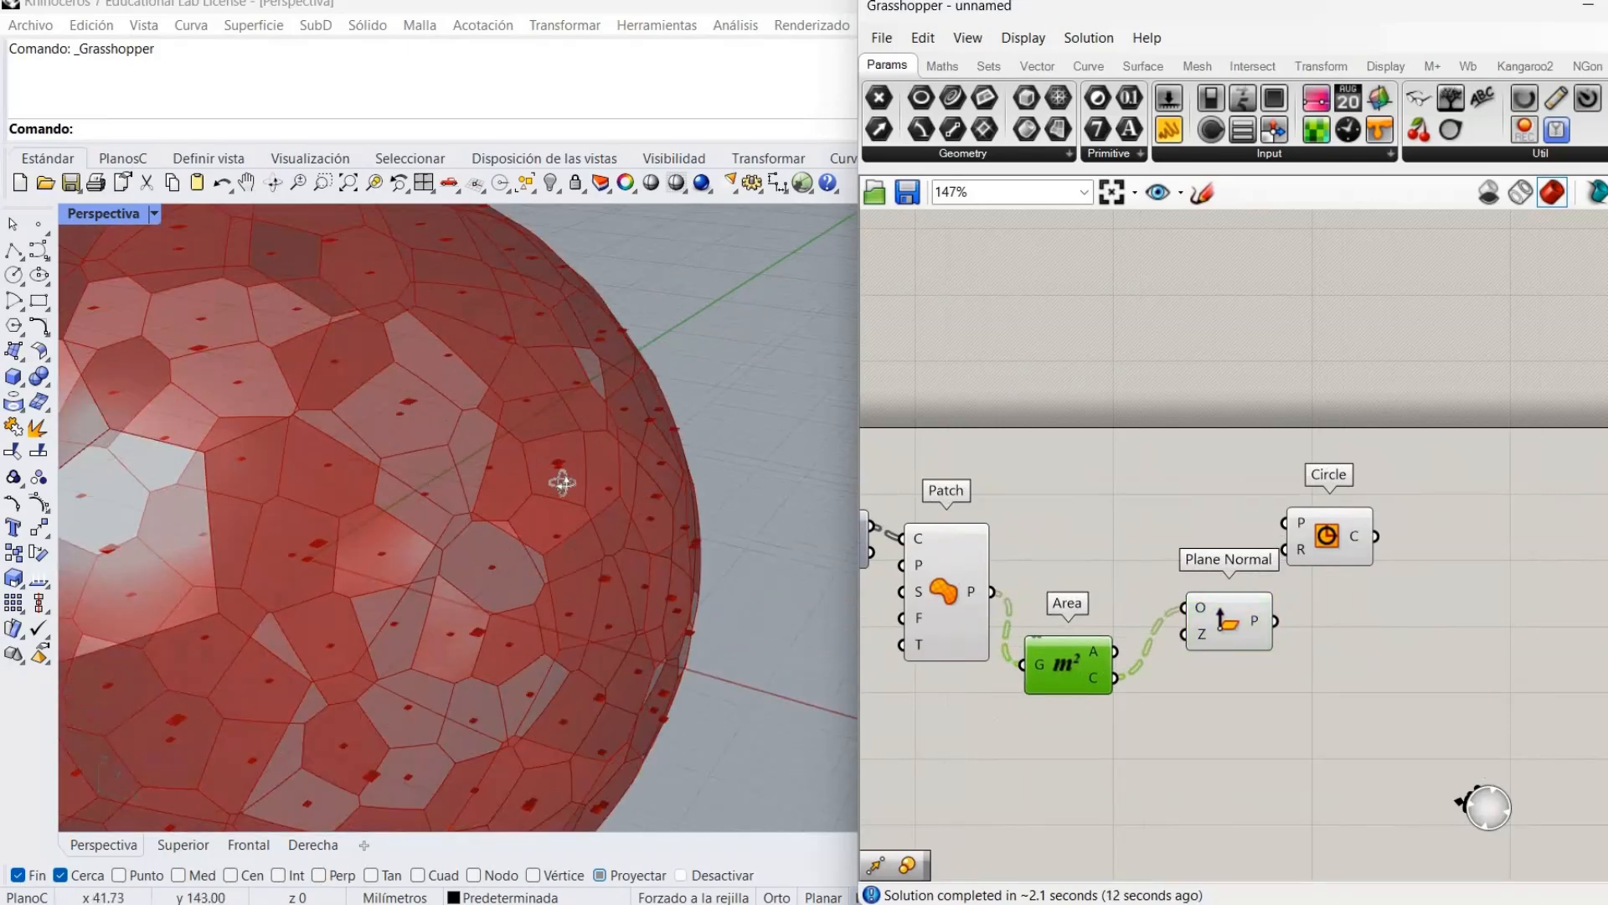
{"action": "right_click_drag", "start_coordinate": [566, 451], "coordinate": [625, 364]}
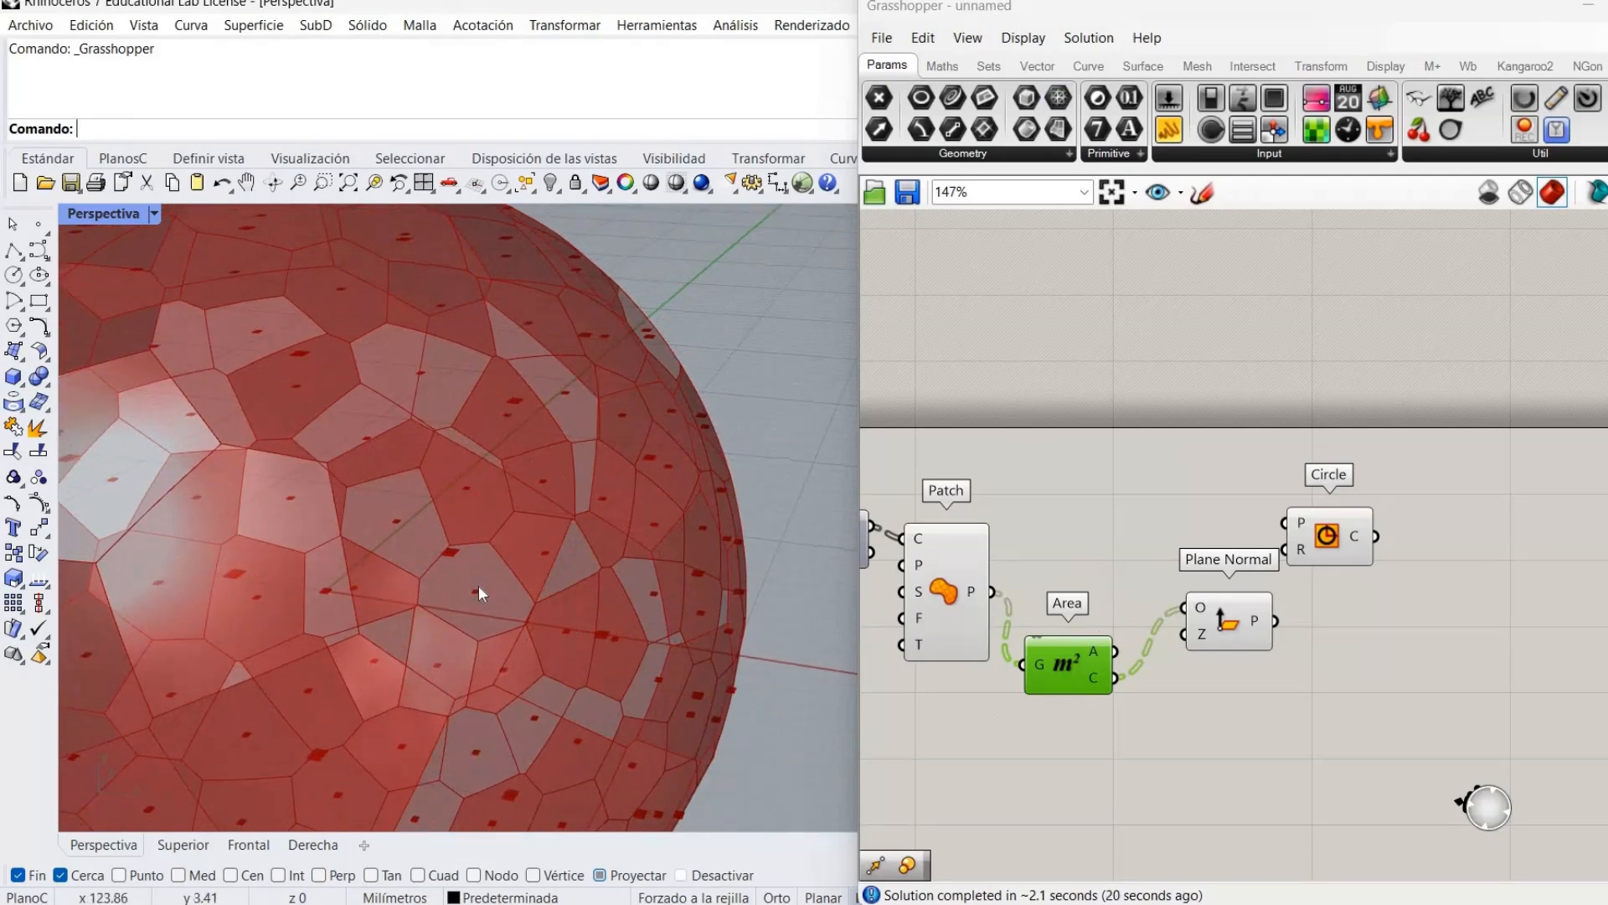
{"action": "scroll", "coordinate": [479, 585], "scroll_direction": "down", "scroll_amount": 5}
{"action": "scroll", "coordinate": [460, 598], "scroll_direction": "up", "scroll_amount": 2}
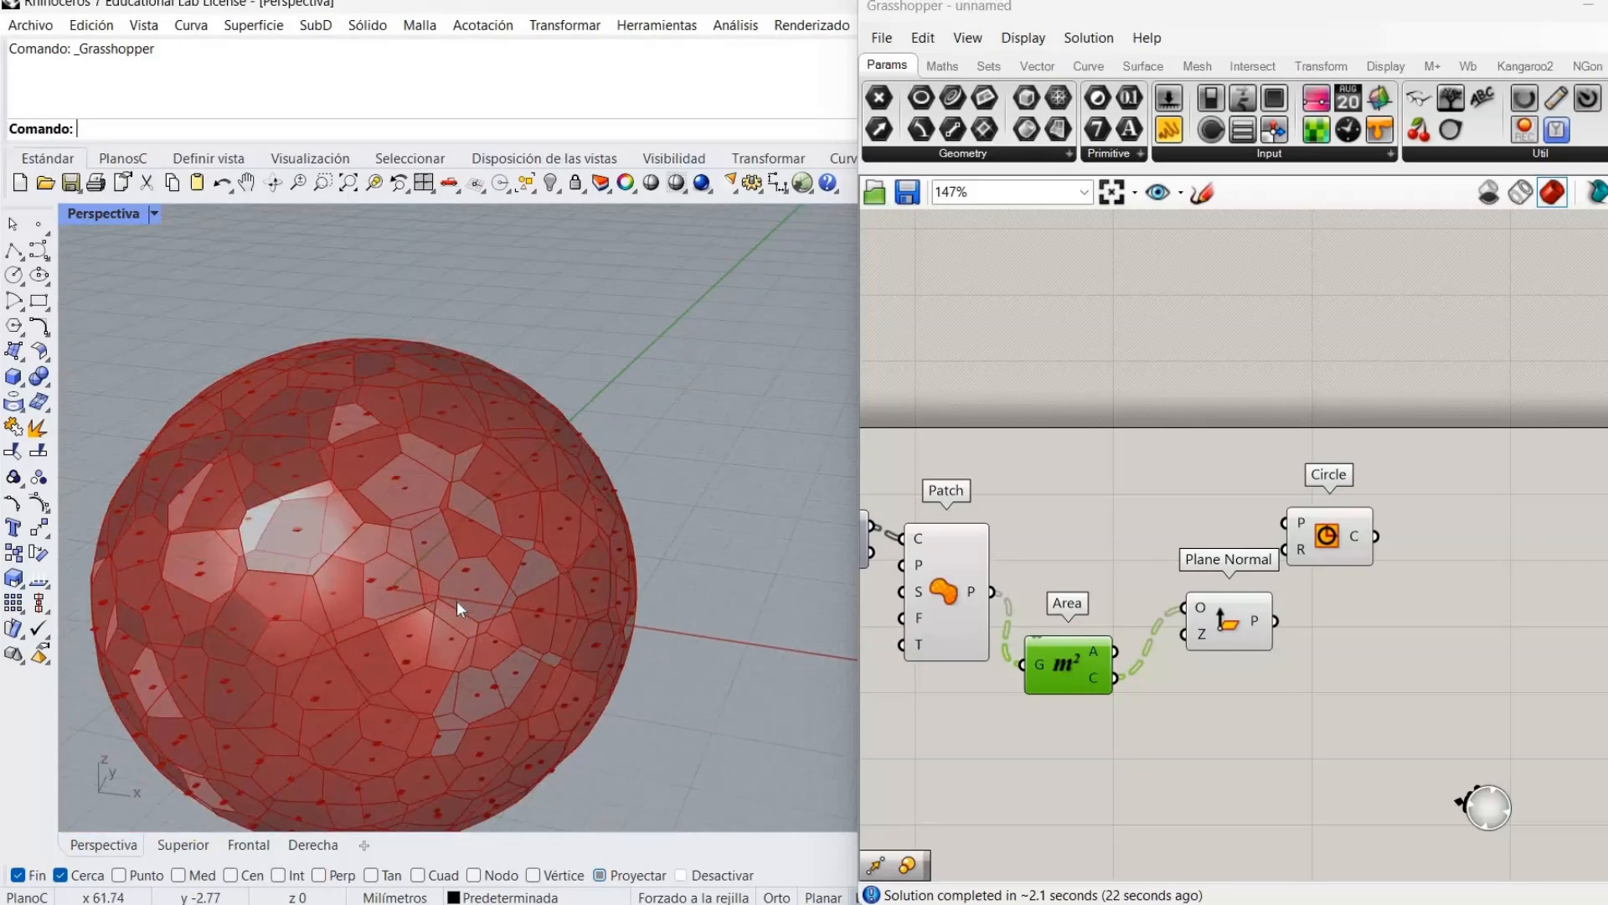
{"action": "right_click_drag", "start_coordinate": [461, 596], "coordinate": [506, 645]}
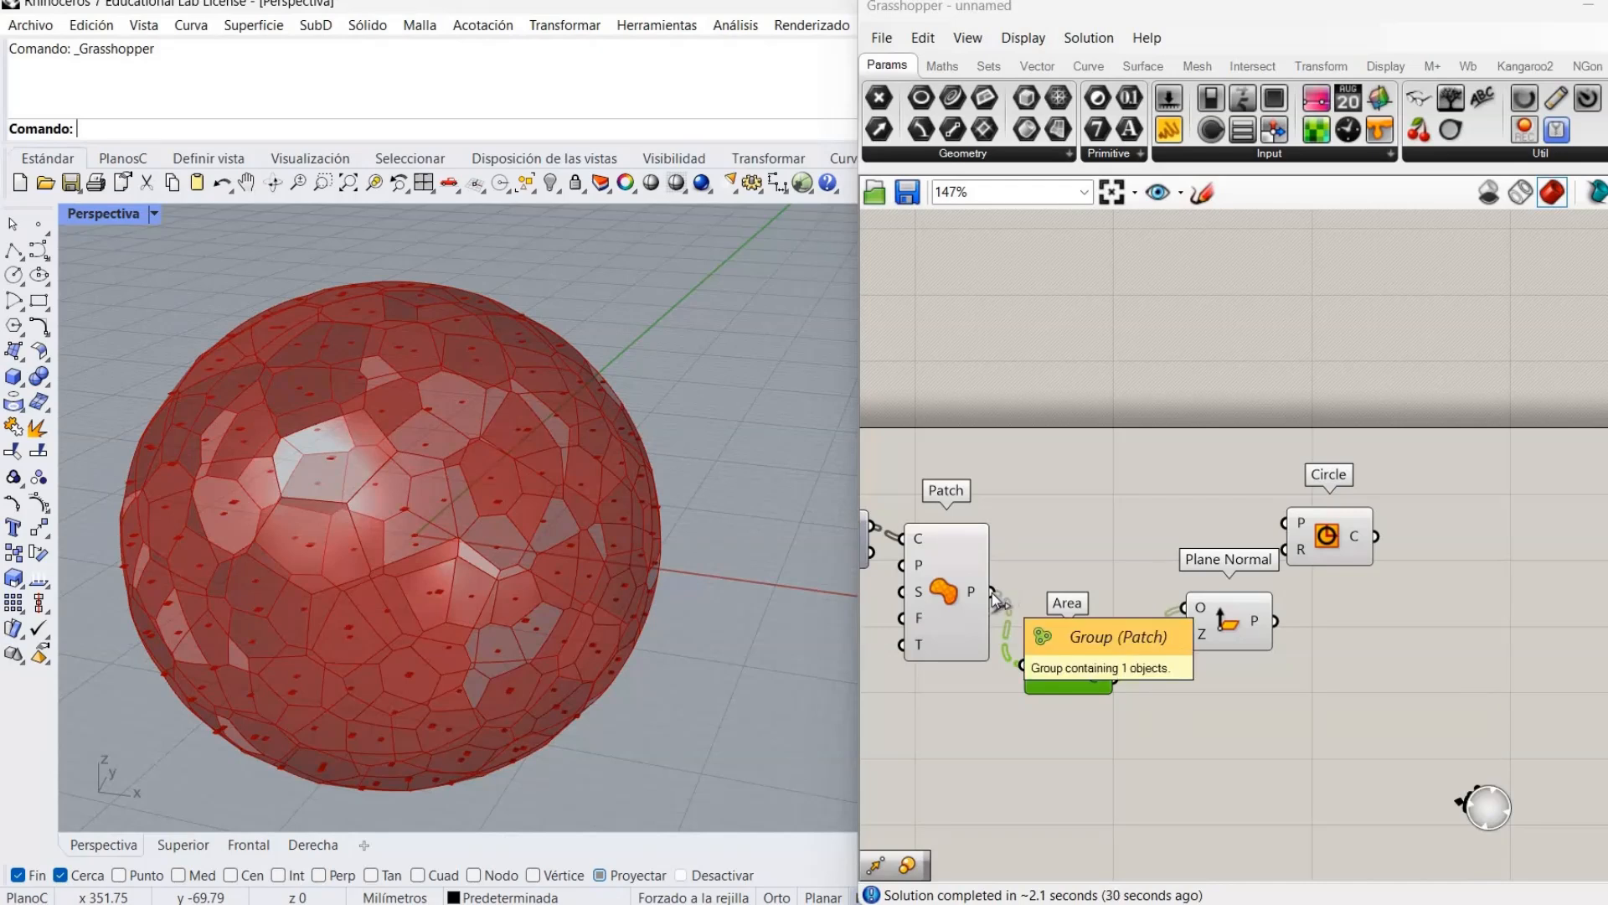
Add Brep Closest Point with the Area centroids as points and the patches as Brep.
{"action": "left_click_drag", "start_coordinate": [1078, 639], "coordinate": [1095, 573]}
{"action": "left_click", "coordinate": [1049, 697]}
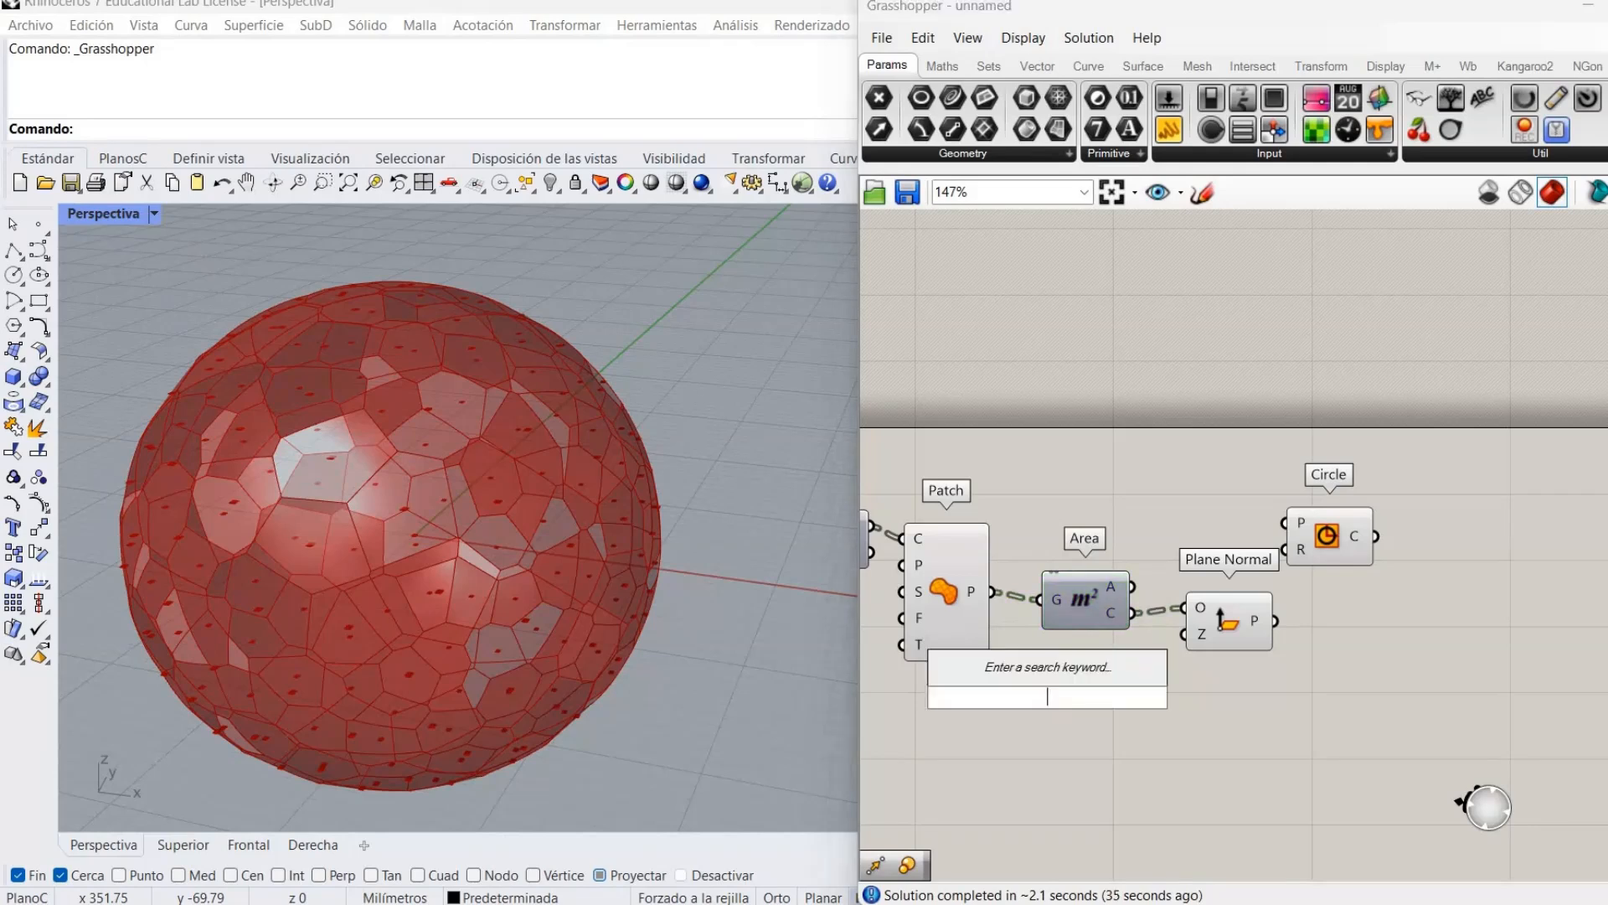
{"action": "type", "text": "brep"}
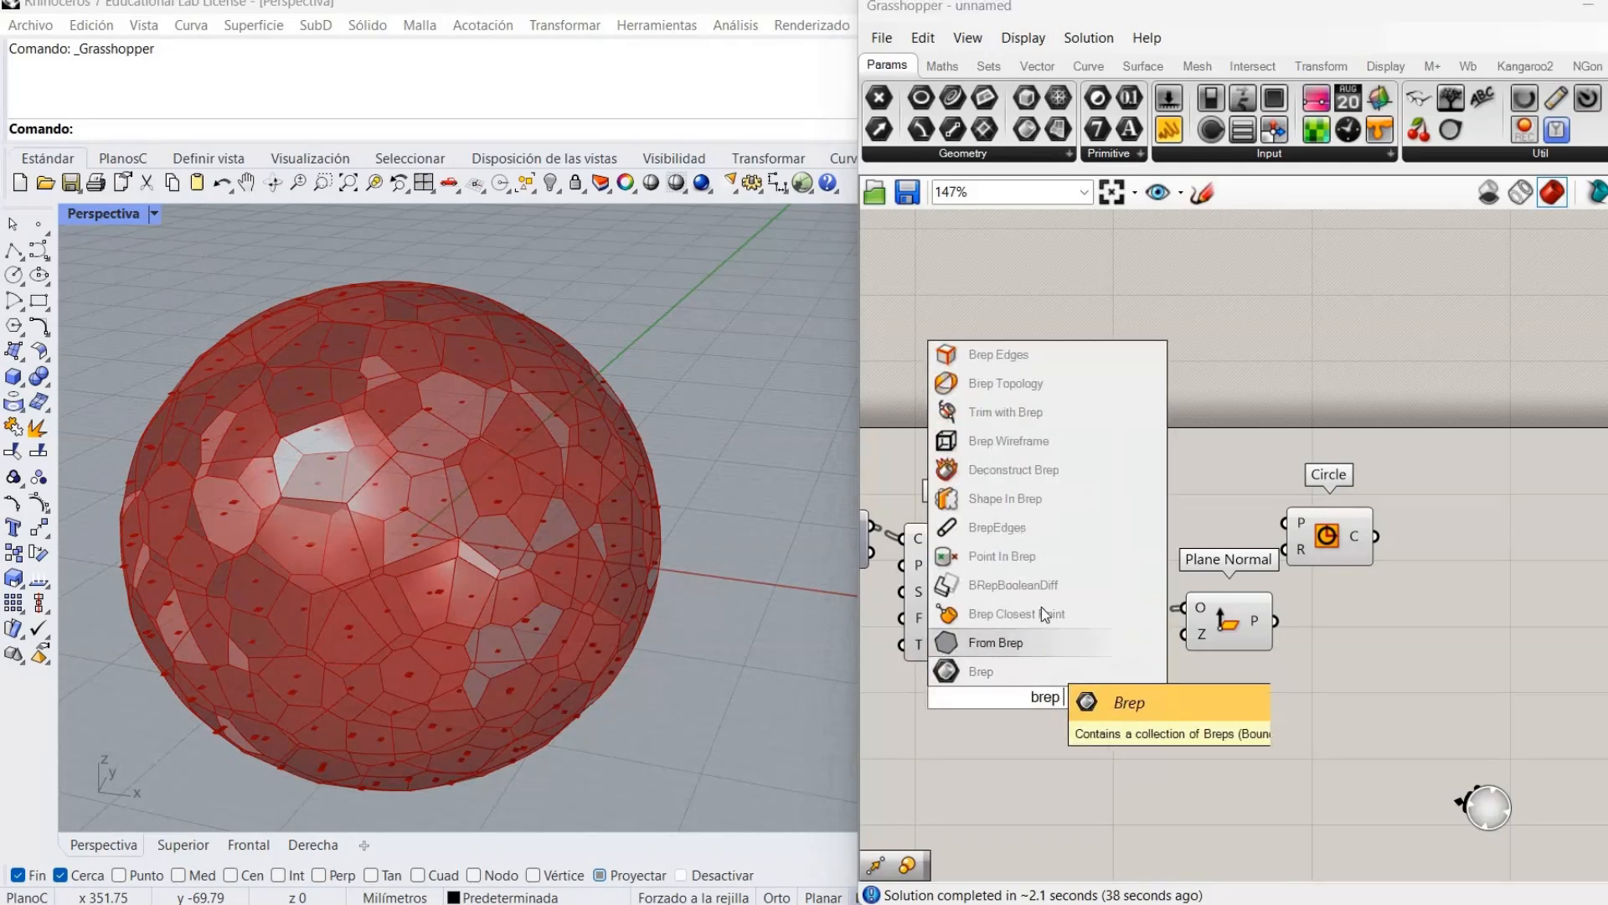
{"action": "left_click", "coordinate": [1042, 612]}
{"action": "left_click_drag", "start_coordinate": [1089, 712], "coordinate": [1091, 722]}
{"action": "left_click_drag", "start_coordinate": [1134, 613], "coordinate": [1064, 712]}
{"action": "left_click", "coordinate": [1170, 641]}
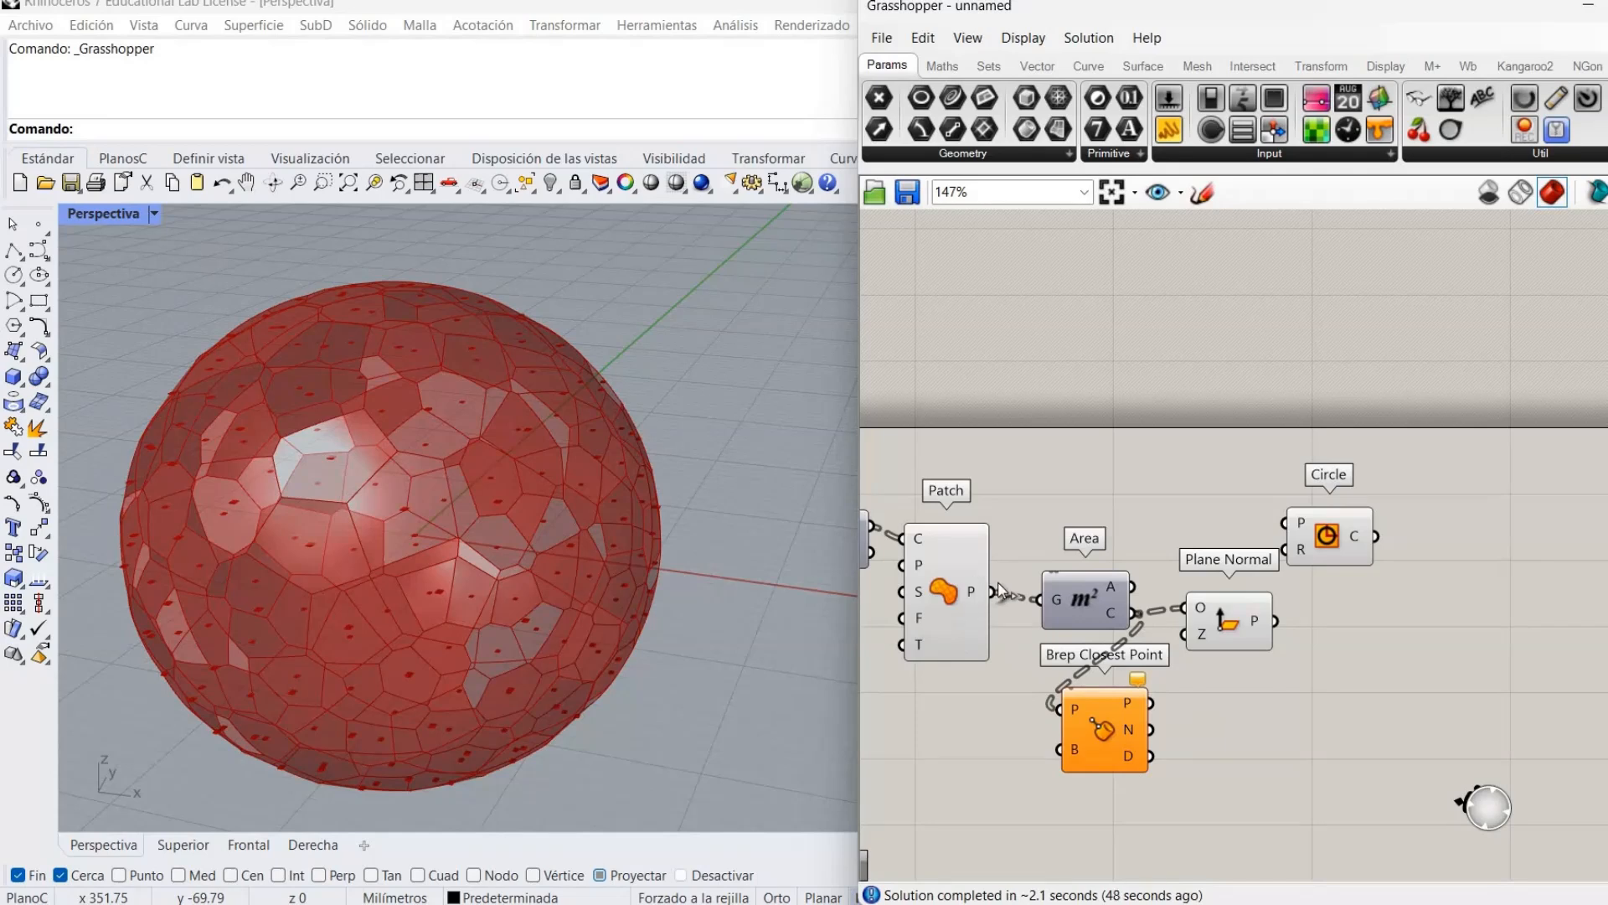
{"action": "left_click_drag", "start_coordinate": [995, 592], "coordinate": [1088, 752]}
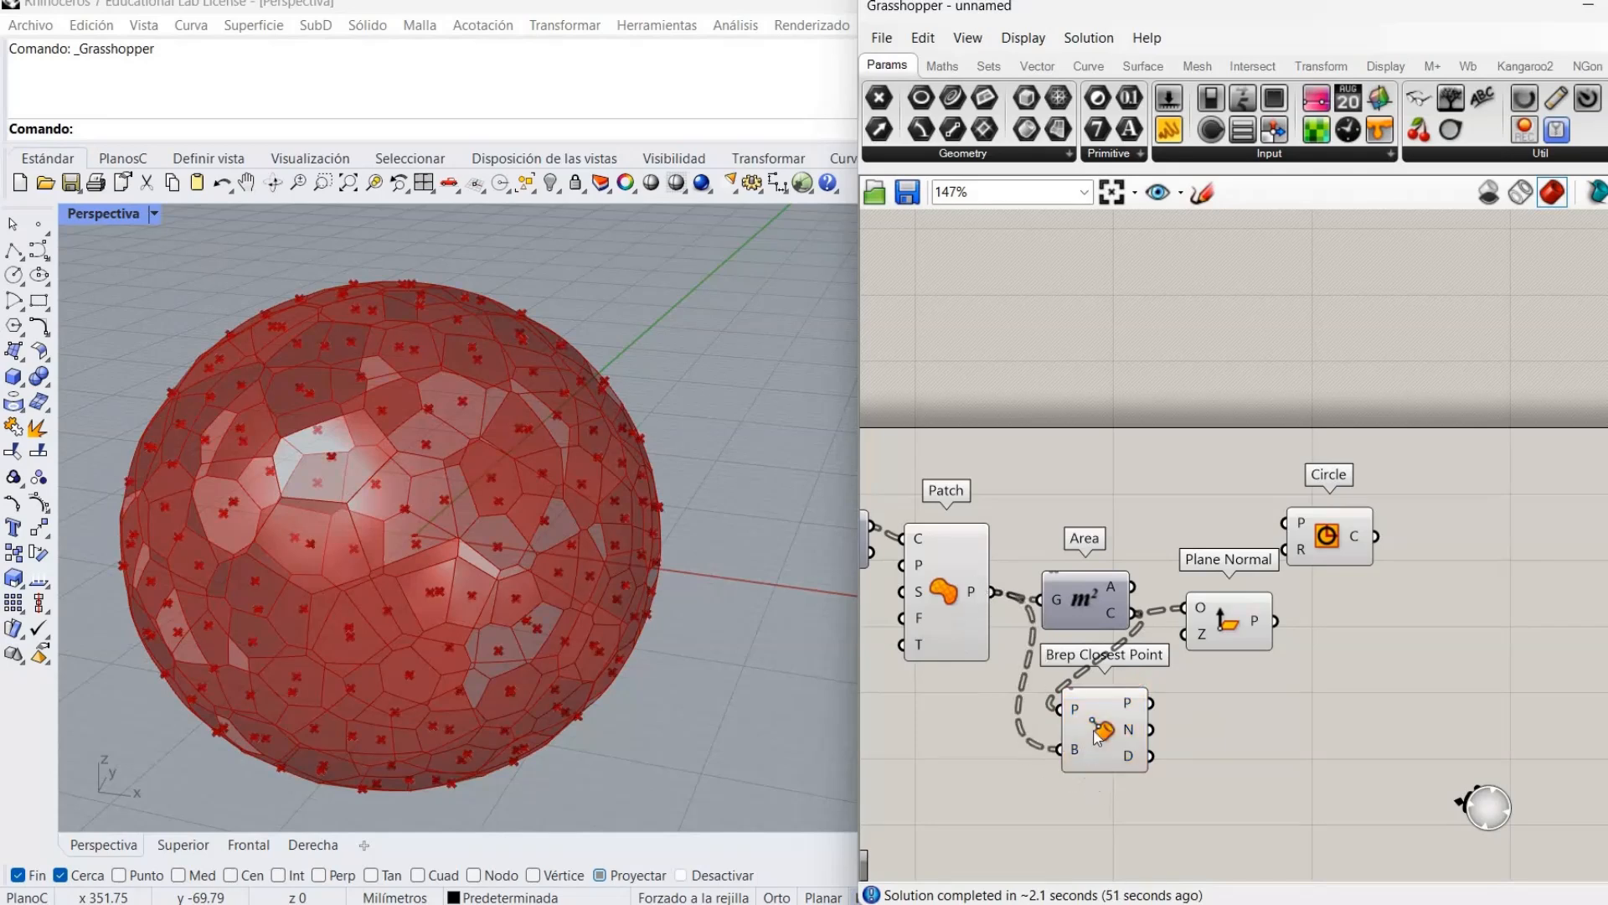
Turn off Brep Closest Point's preview and move it down-right.
{"action": "right_click", "coordinate": [1193, 740]}
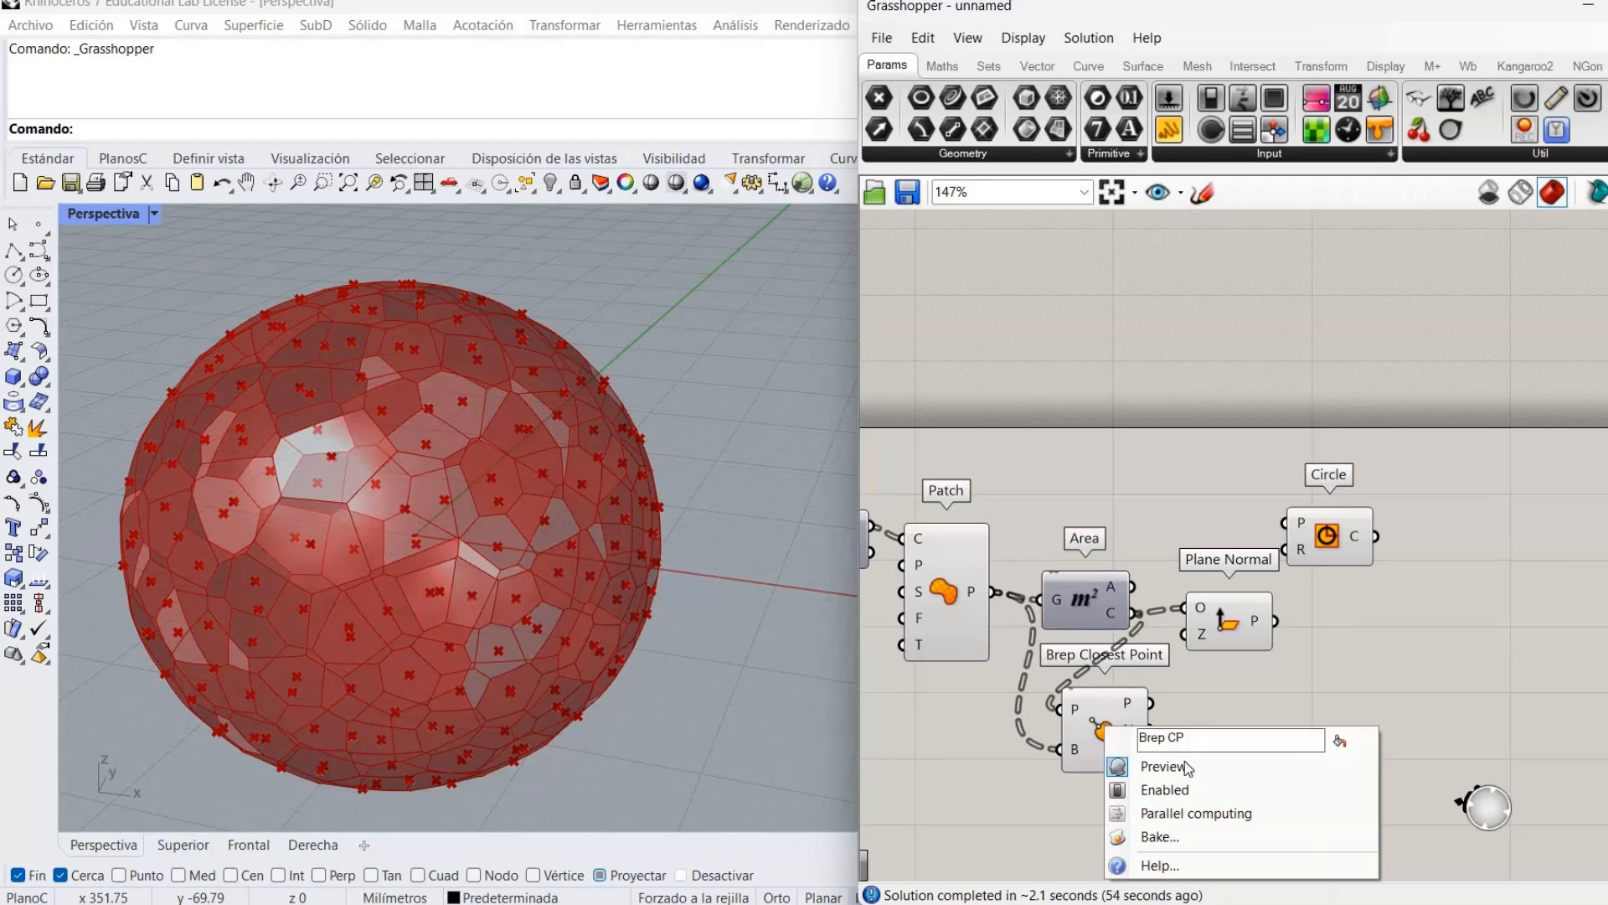
{"action": "left_click", "coordinate": [1190, 764]}
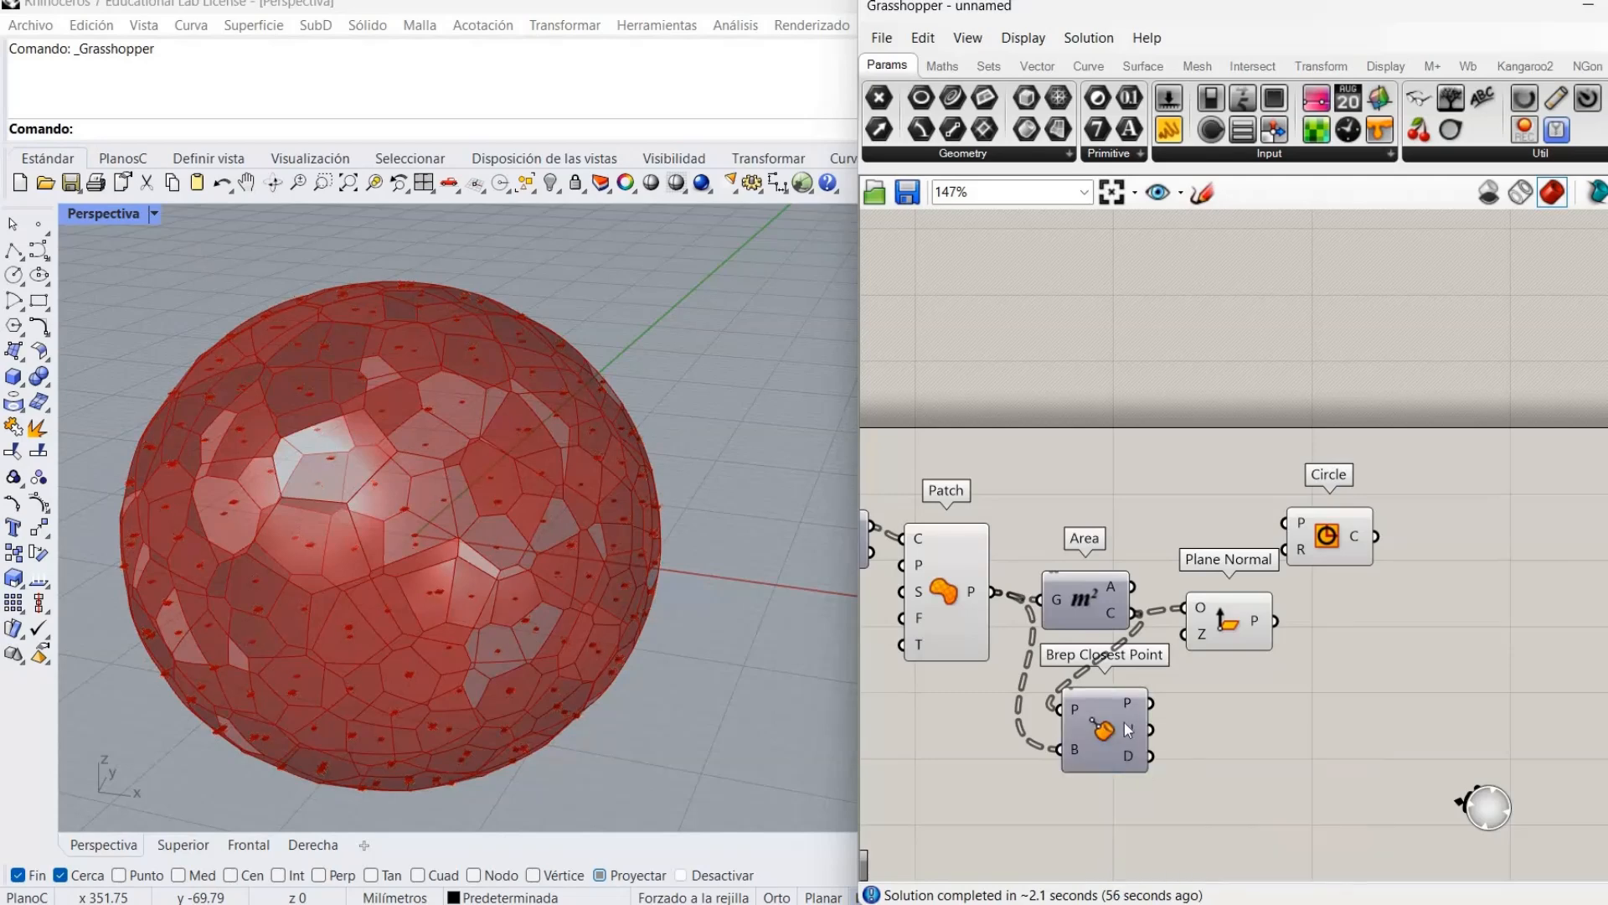
{"action": "mouse_move", "coordinate": [1129, 707]}
{"action": "left_click_drag", "start_coordinate": [1119, 731], "coordinate": [1153, 747]}
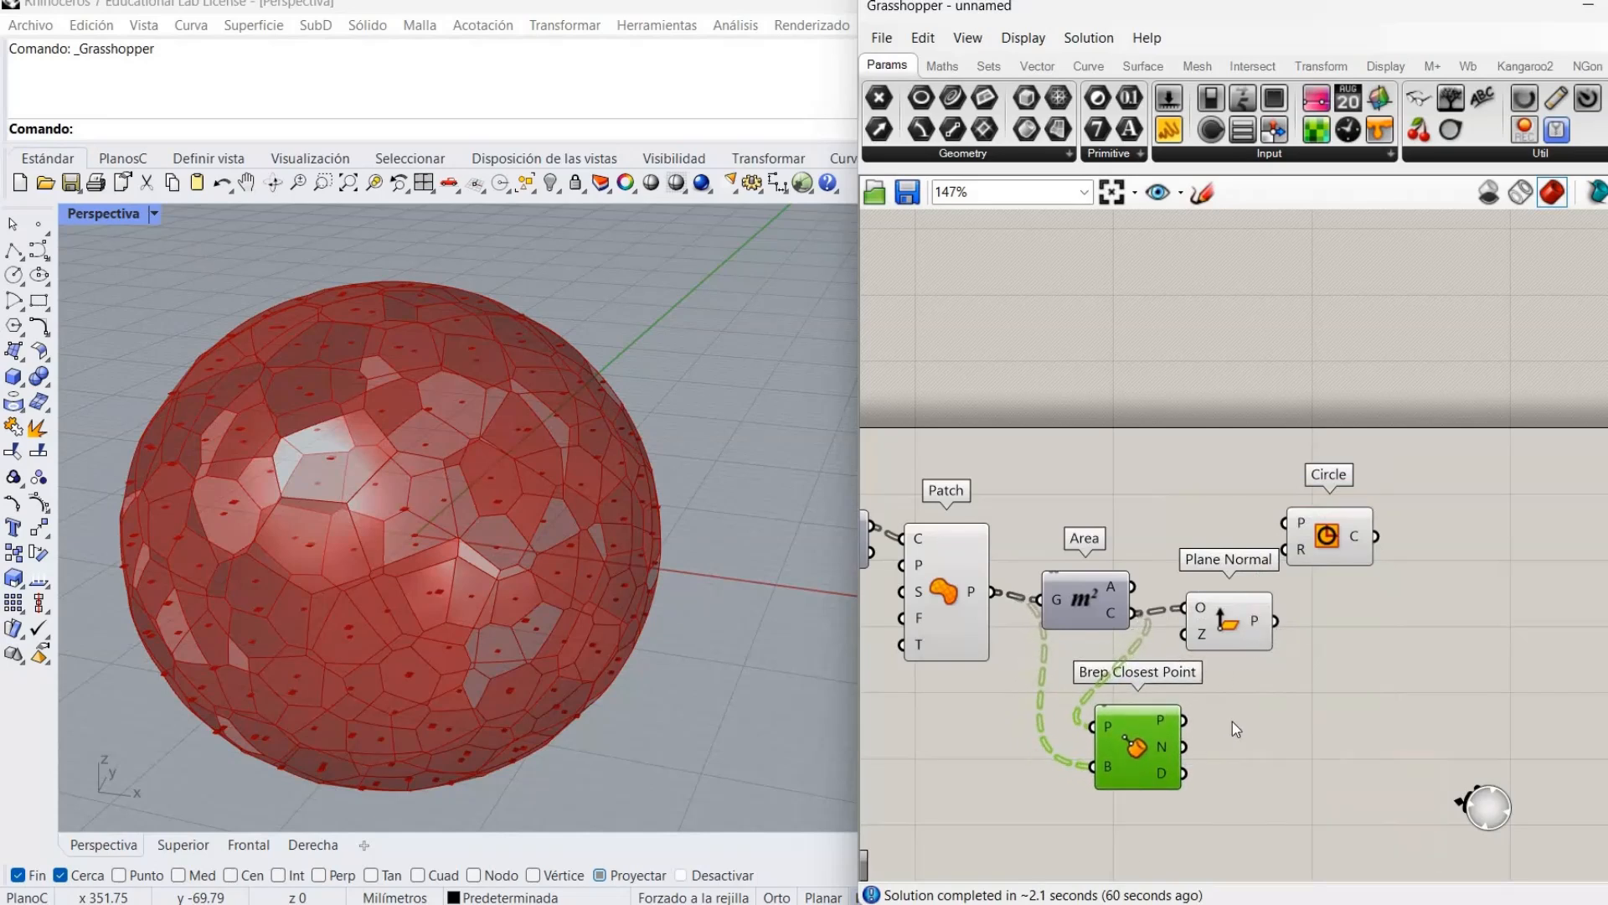
Feed the Brep Closest Point normals into Plane Normal's Z input.
{"action": "left_click", "coordinate": [1349, 569]}
{"action": "left_click_drag", "start_coordinate": [1344, 551], "coordinate": [1394, 646]}
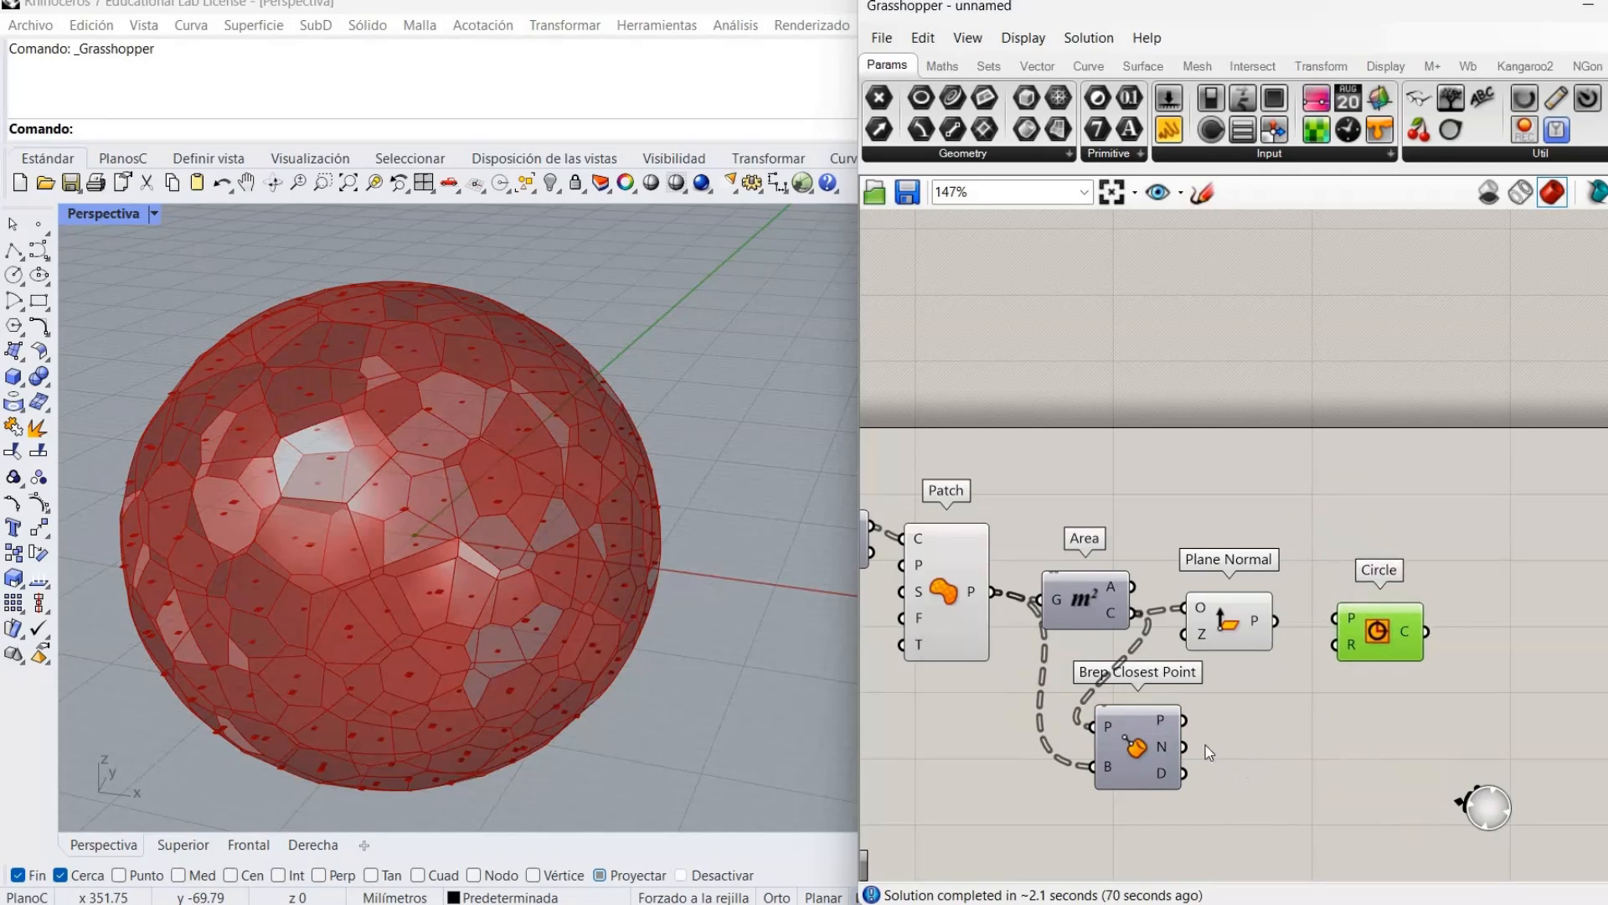
{"action": "left_click_drag", "start_coordinate": [1183, 746], "coordinate": [1183, 634]}
Turn off Plane Normal's preview and inspect the patch cells up close.
{"action": "scroll", "coordinate": [461, 494], "scroll_direction": "up", "scroll_amount": 8}
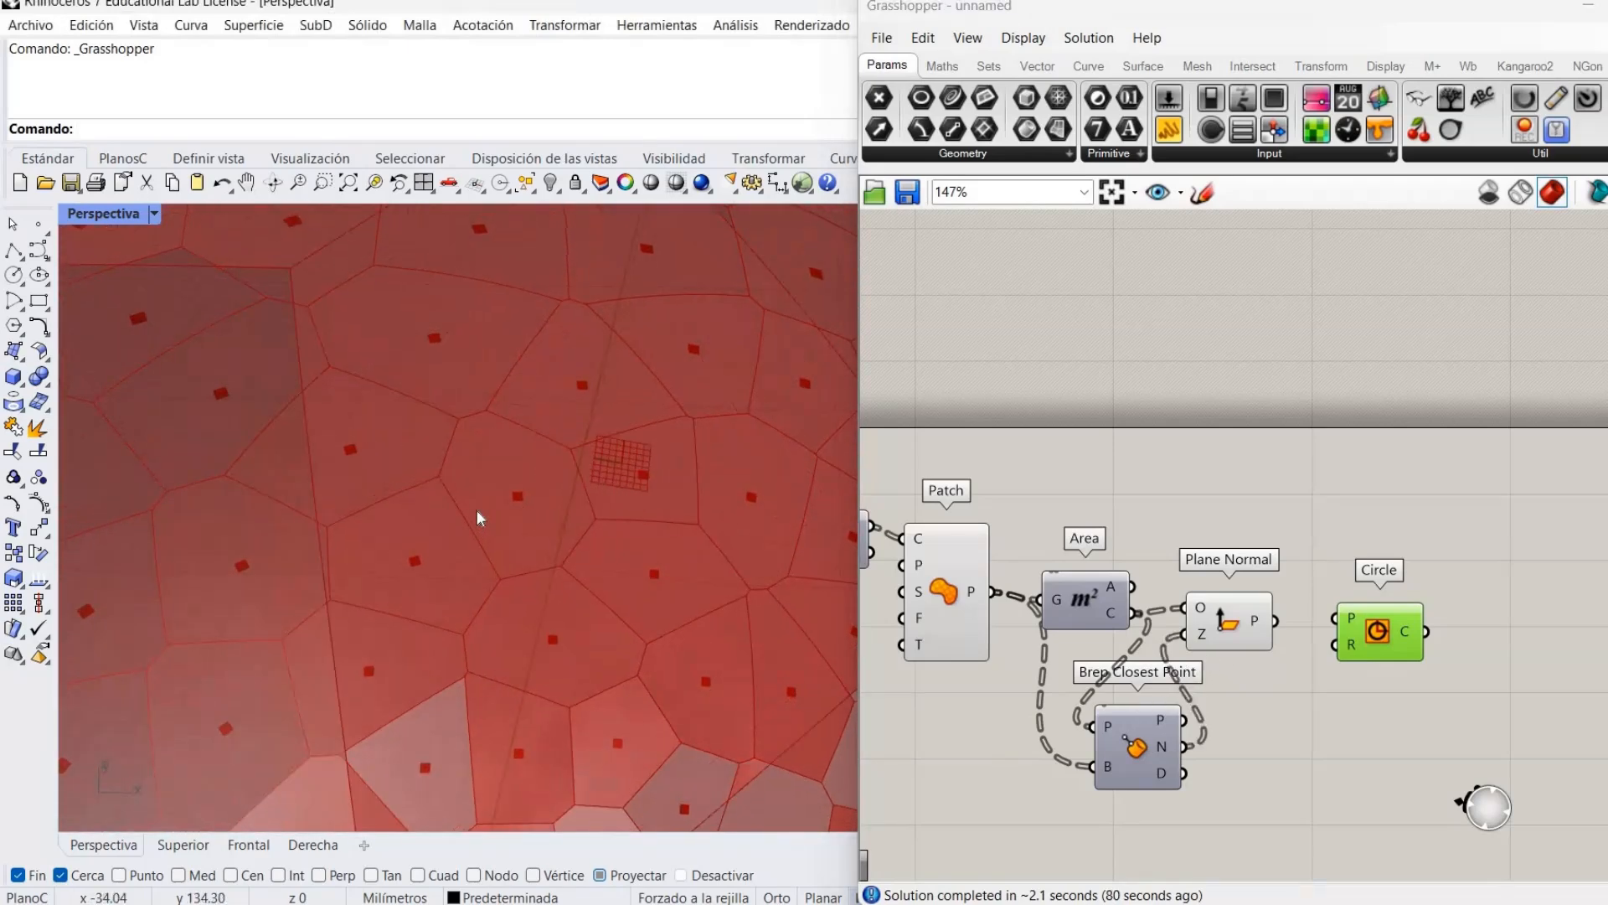
{"action": "scroll", "coordinate": [475, 509], "scroll_direction": "down", "scroll_amount": 8}
{"action": "right_click_drag", "start_coordinate": [460, 499], "coordinate": [453, 502]}
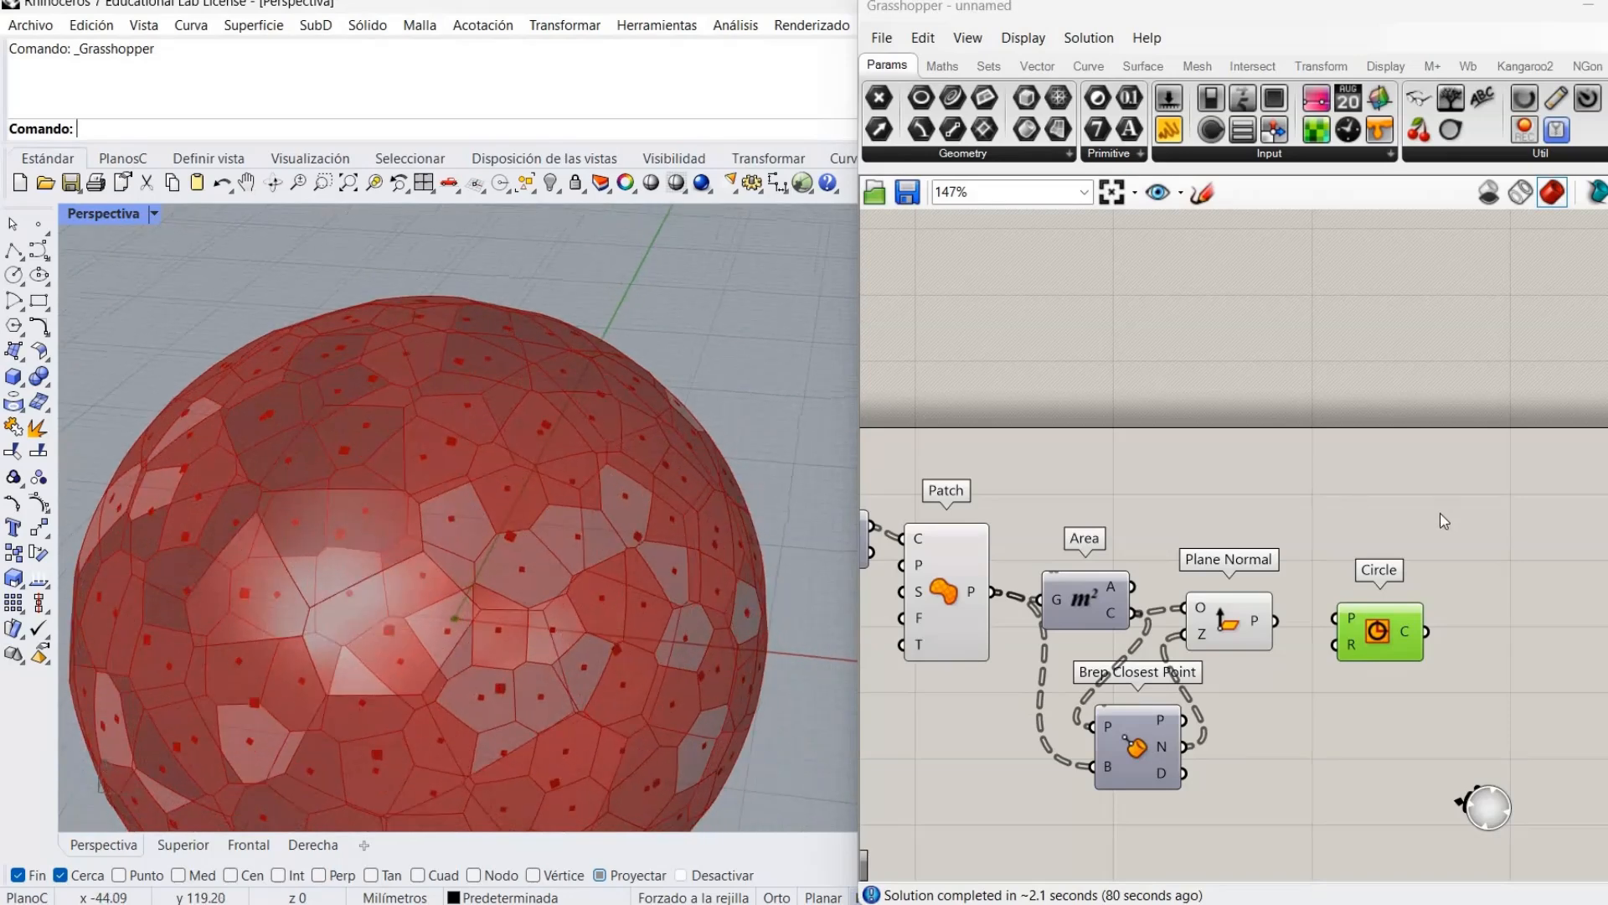
{"action": "right_click", "coordinate": [1237, 614]}
{"action": "left_click", "coordinate": [1291, 655]}
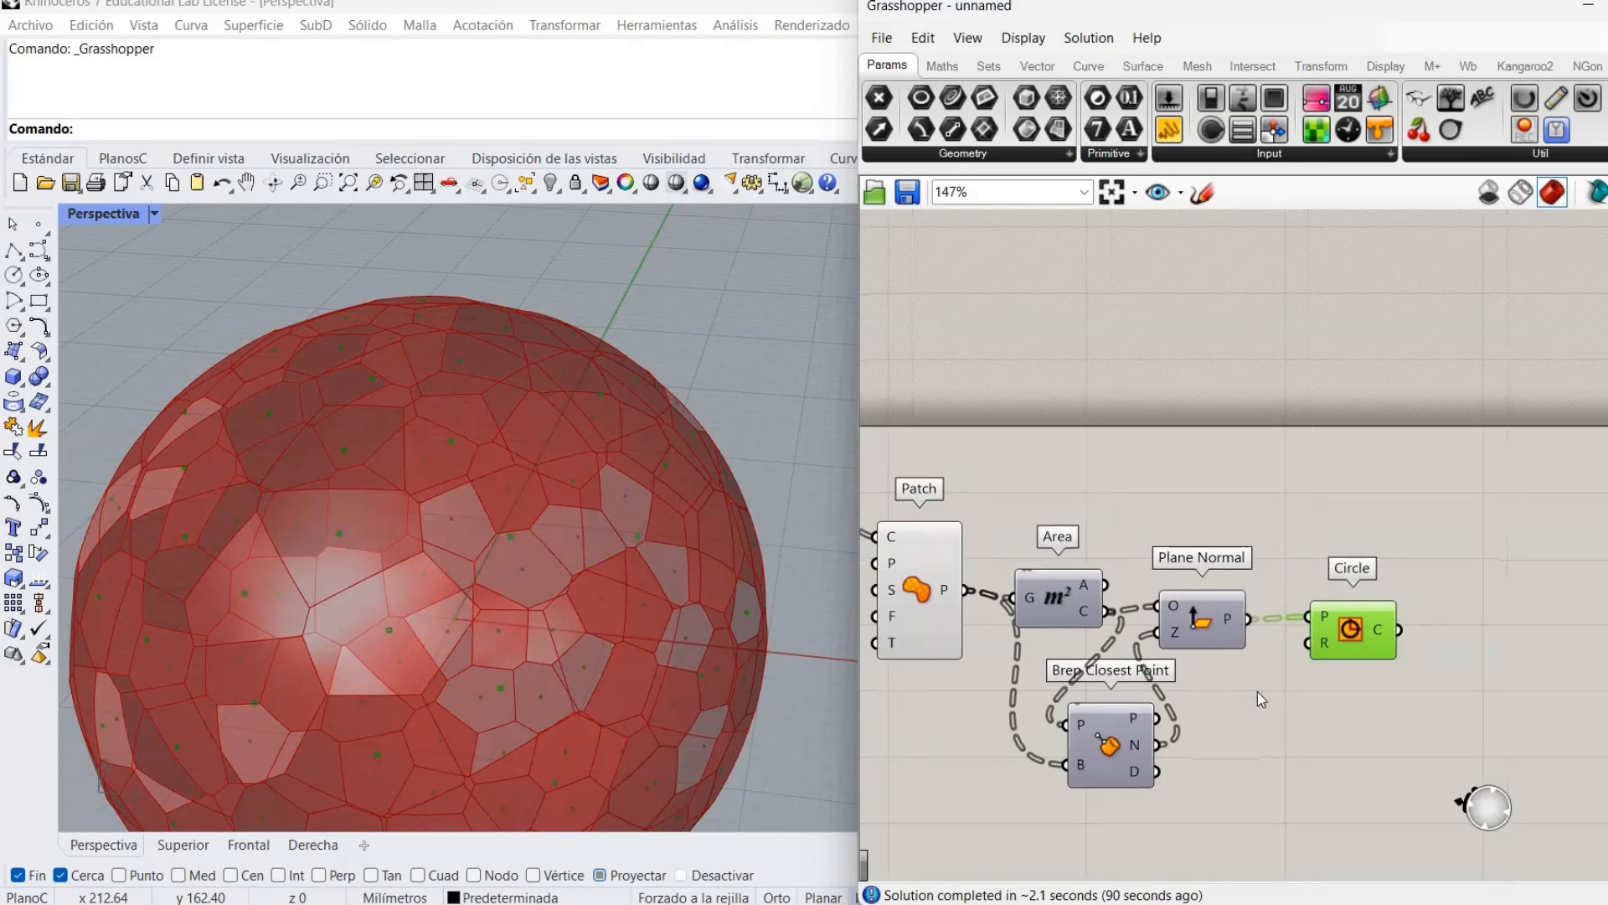
{"action": "scroll", "coordinate": [460, 534], "scroll_direction": "up", "scroll_amount": 5}
{"action": "mouse_move", "coordinate": [489, 527]}
{"action": "right_mouse_down"}
{"action": "mouse_move", "coordinate": [453, 528]}
{"action": "mouse_move", "coordinate": [464, 549]}
{"action": "mouse_move", "coordinate": [474, 529]}
{"action": "right_mouse_up"}
{"action": "scroll", "coordinate": [462, 546], "scroll_direction": "down", "scroll_amount": 5}
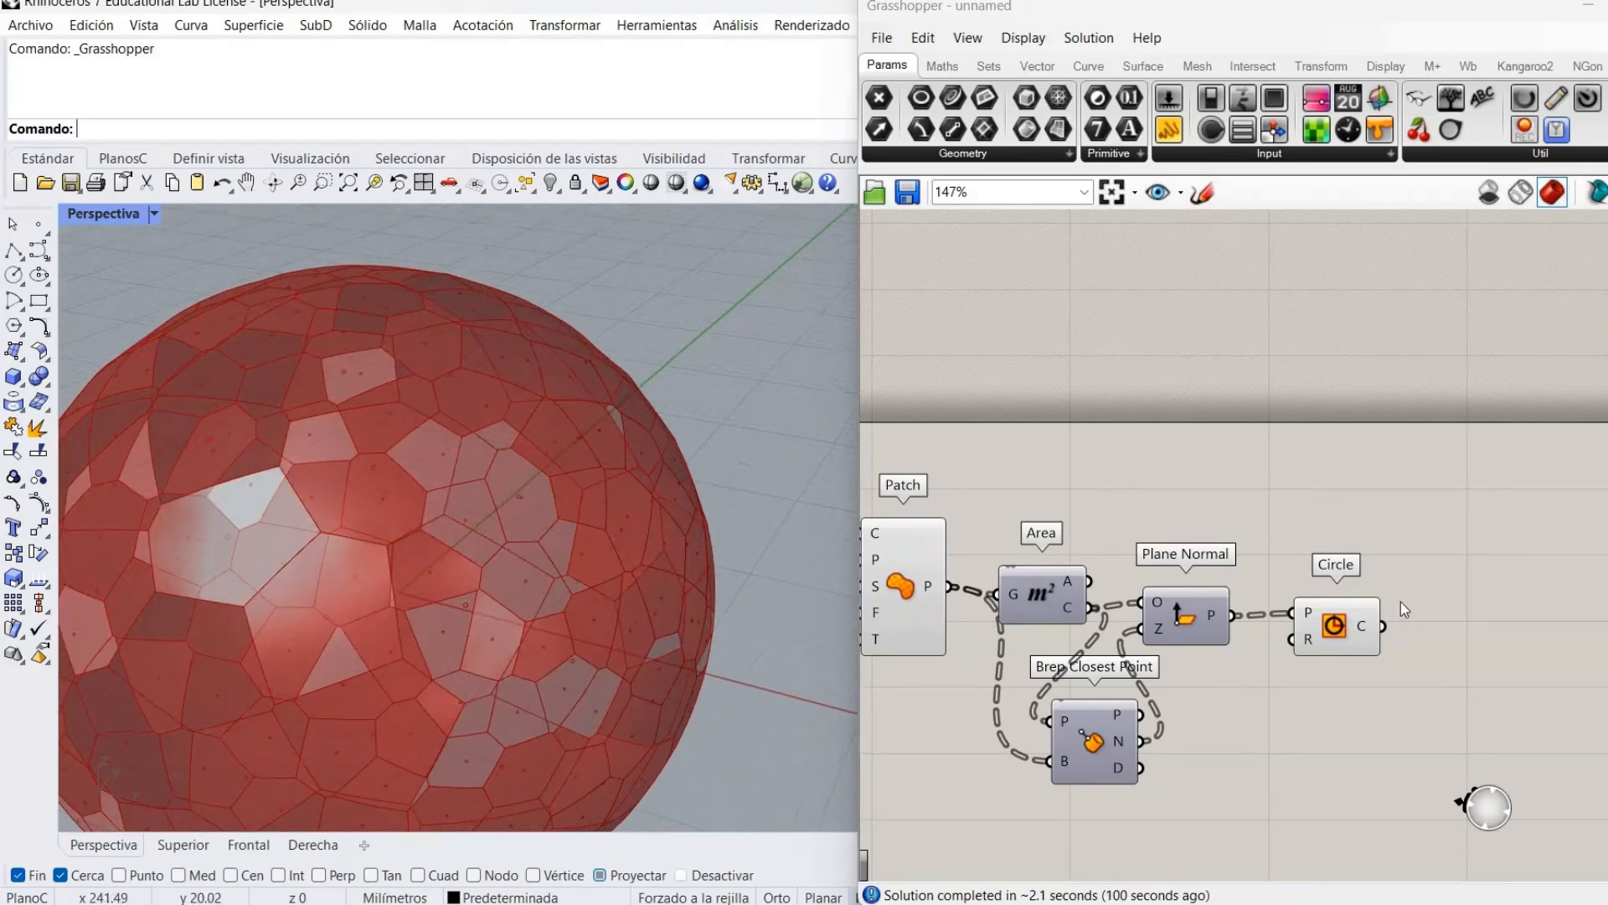
Move the Circle component further right and shift Area slightly up-right.
{"action": "left_click_drag", "start_coordinate": [1336, 627], "coordinate": [1390, 629]}
{"action": "scroll", "coordinate": [509, 677], "scroll_direction": "down", "scroll_amount": 4}
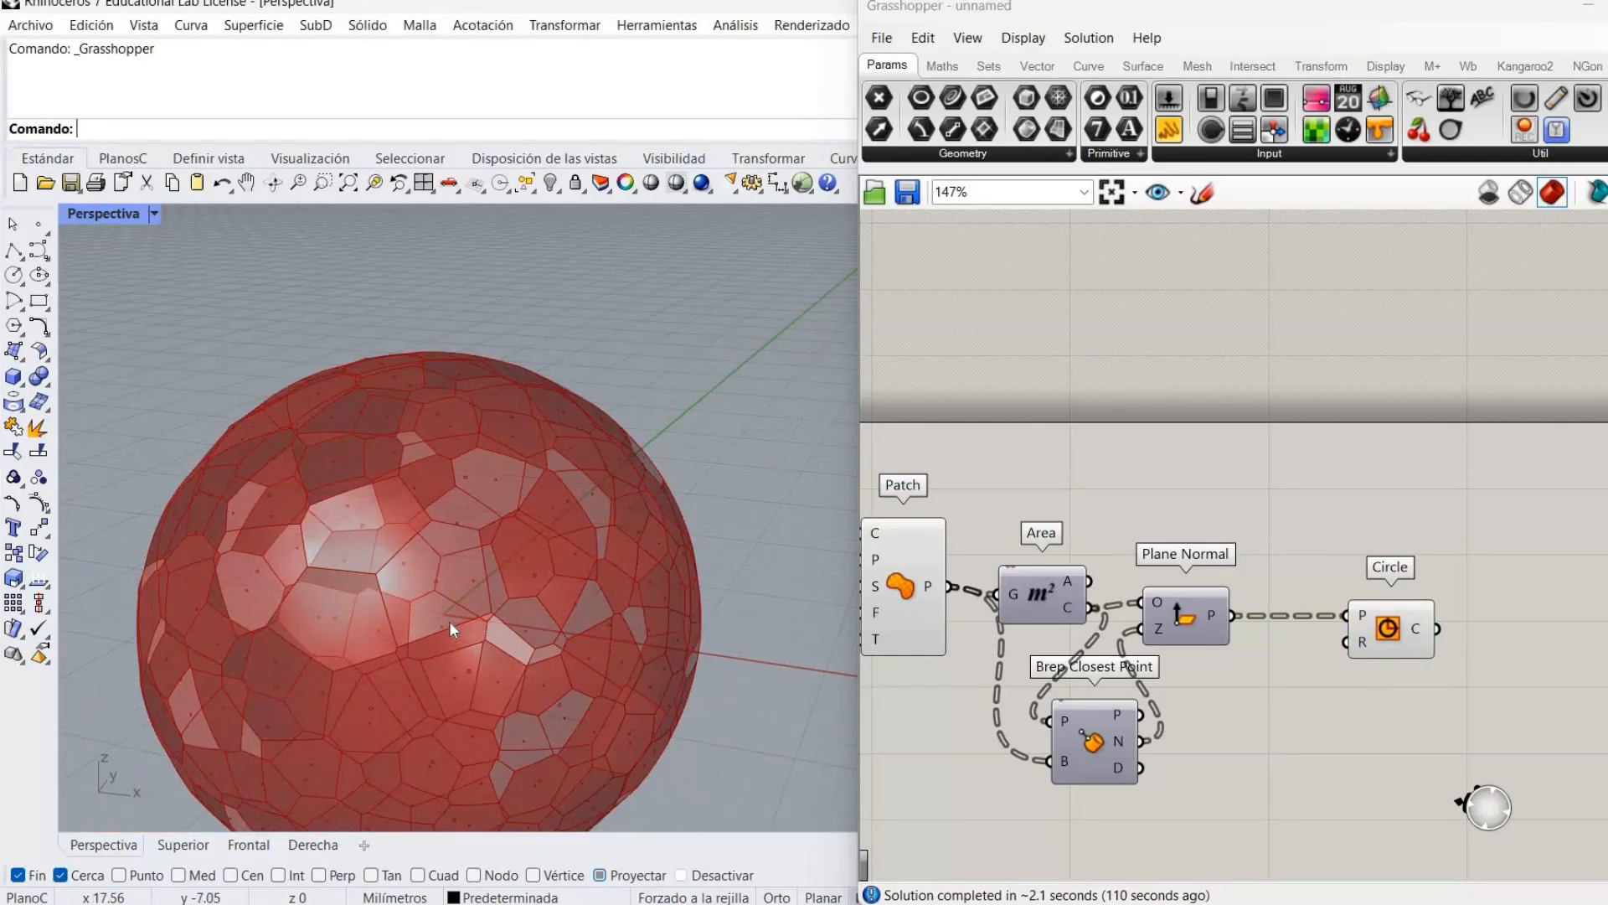
{"action": "scroll", "coordinate": [449, 621], "scroll_direction": "up", "scroll_amount": 5}
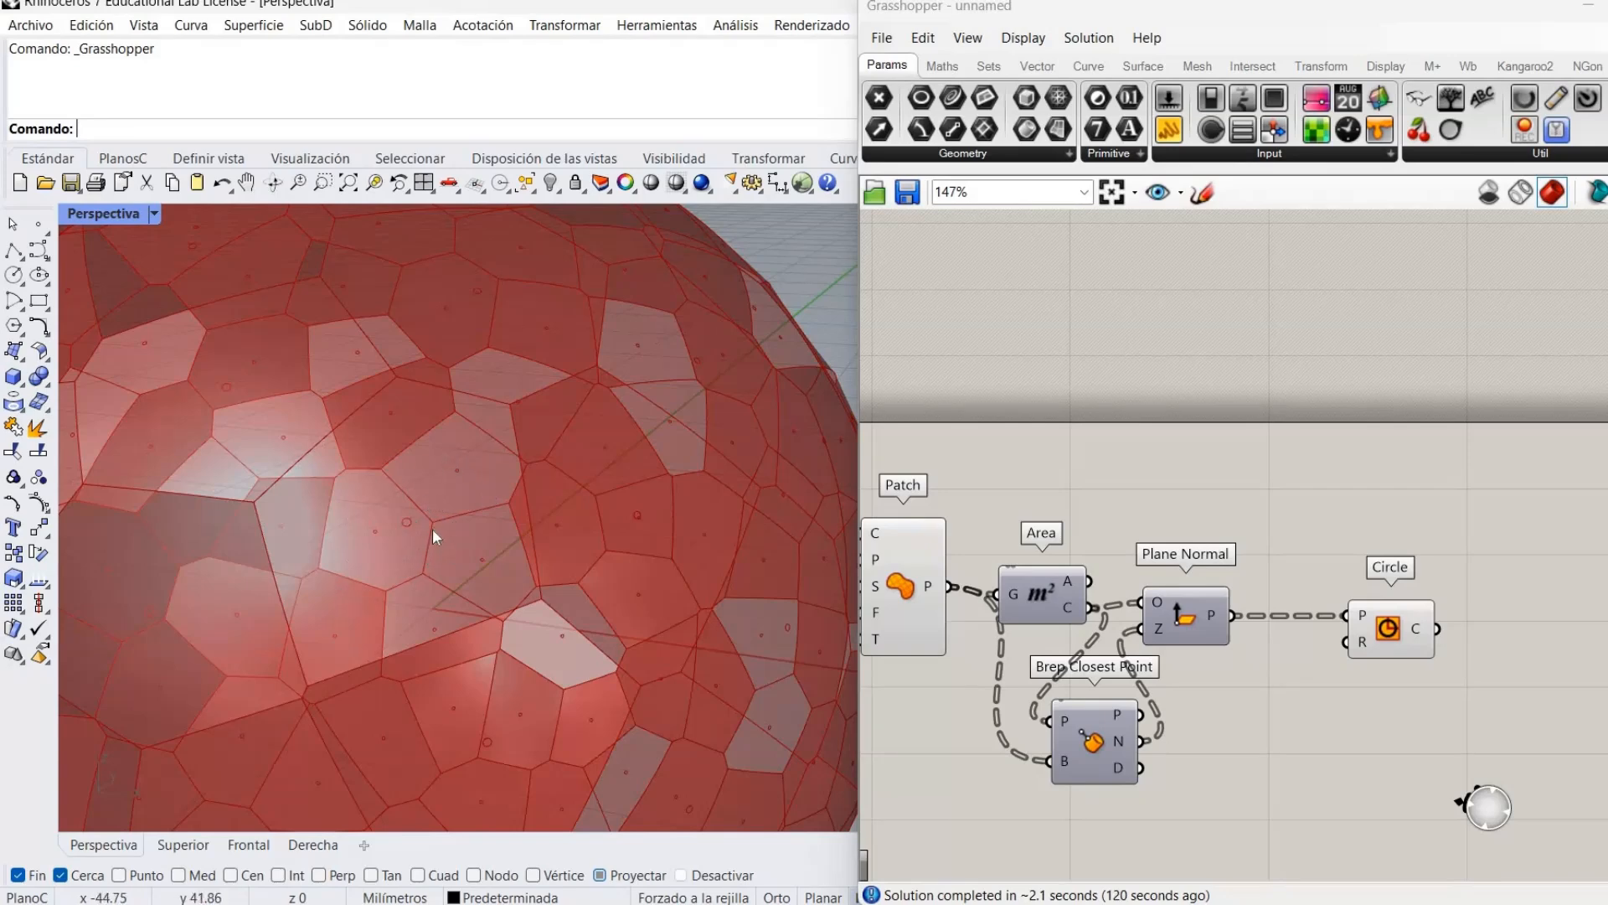
{"action": "scroll", "coordinate": [432, 528], "scroll_direction": "down", "scroll_amount": 5}
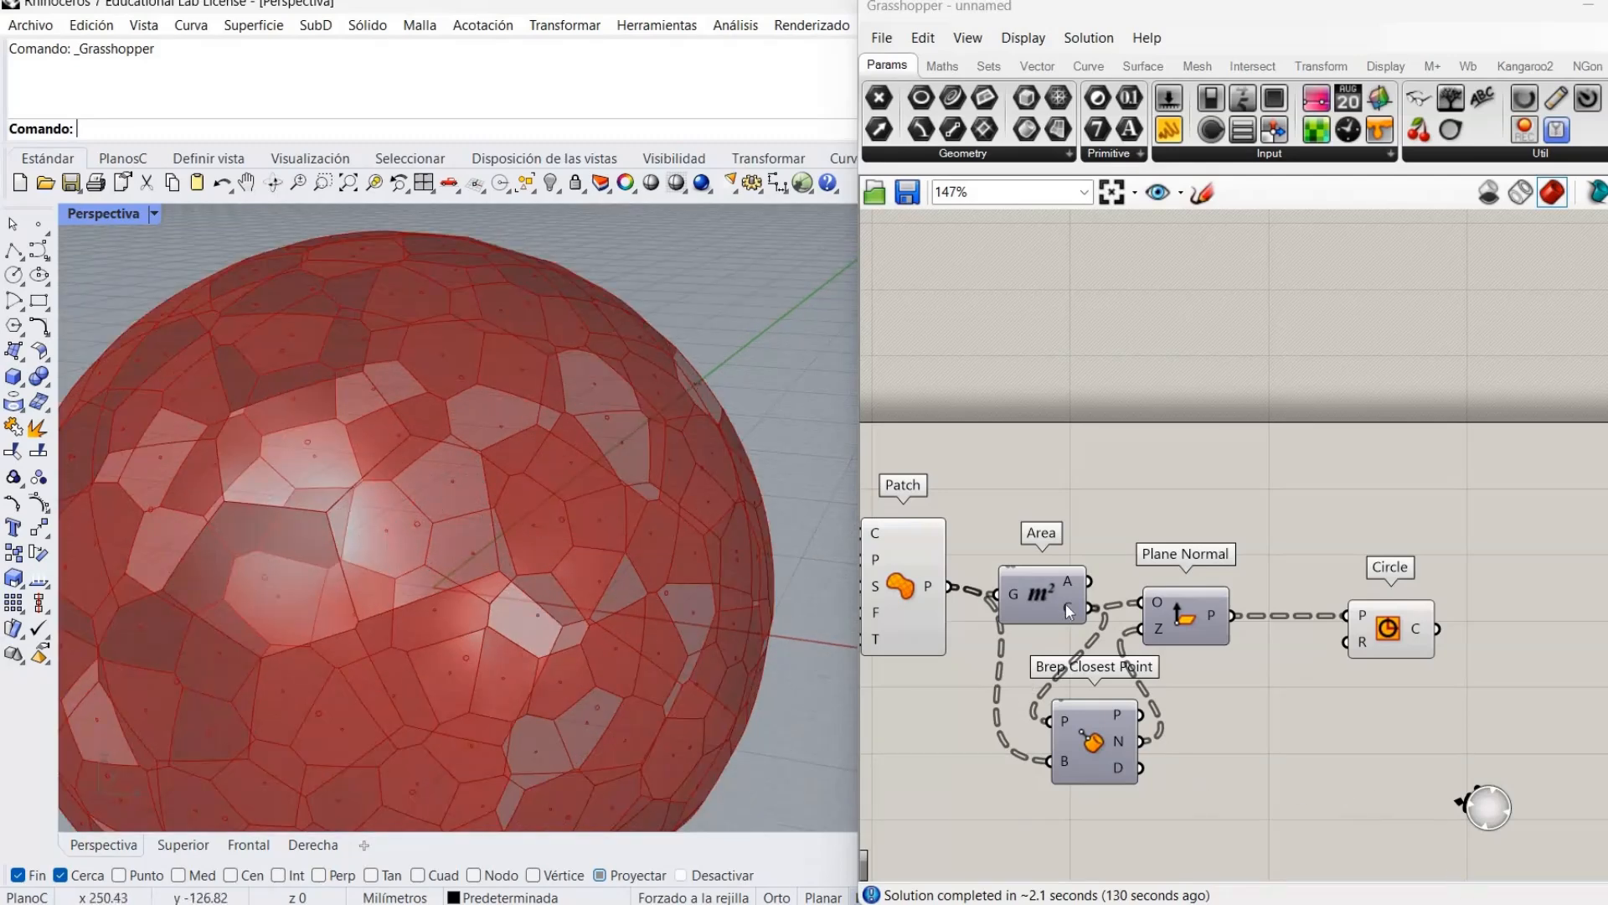
{"action": "left_click_drag", "start_coordinate": [1059, 600], "coordinate": [1077, 593]}
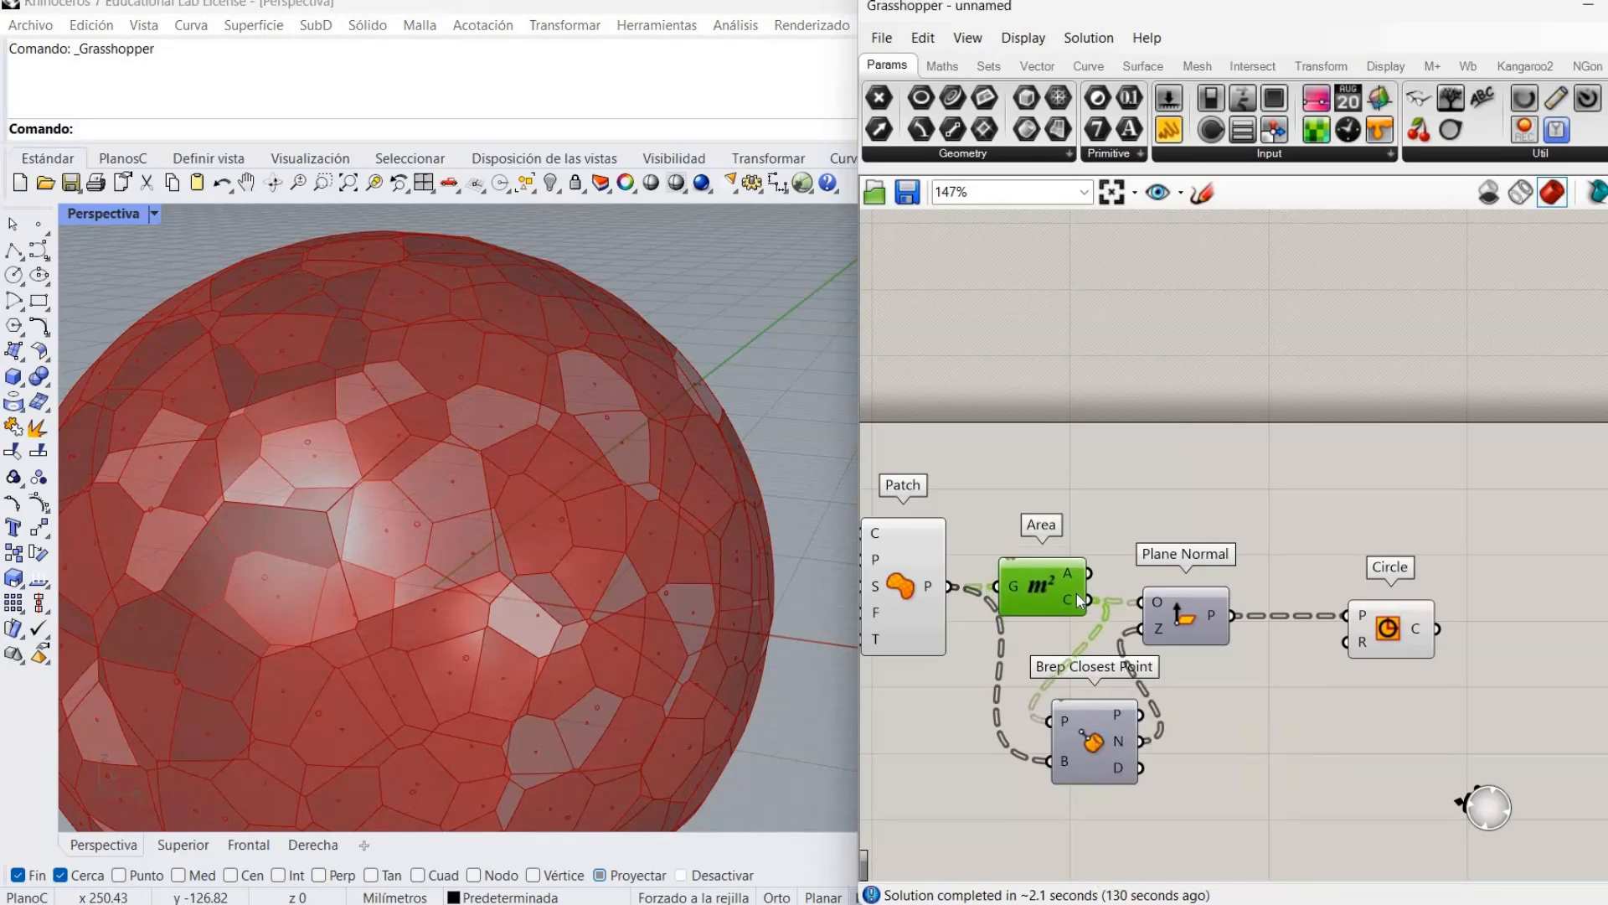
{"action": "left_click", "coordinate": [1280, 721]}
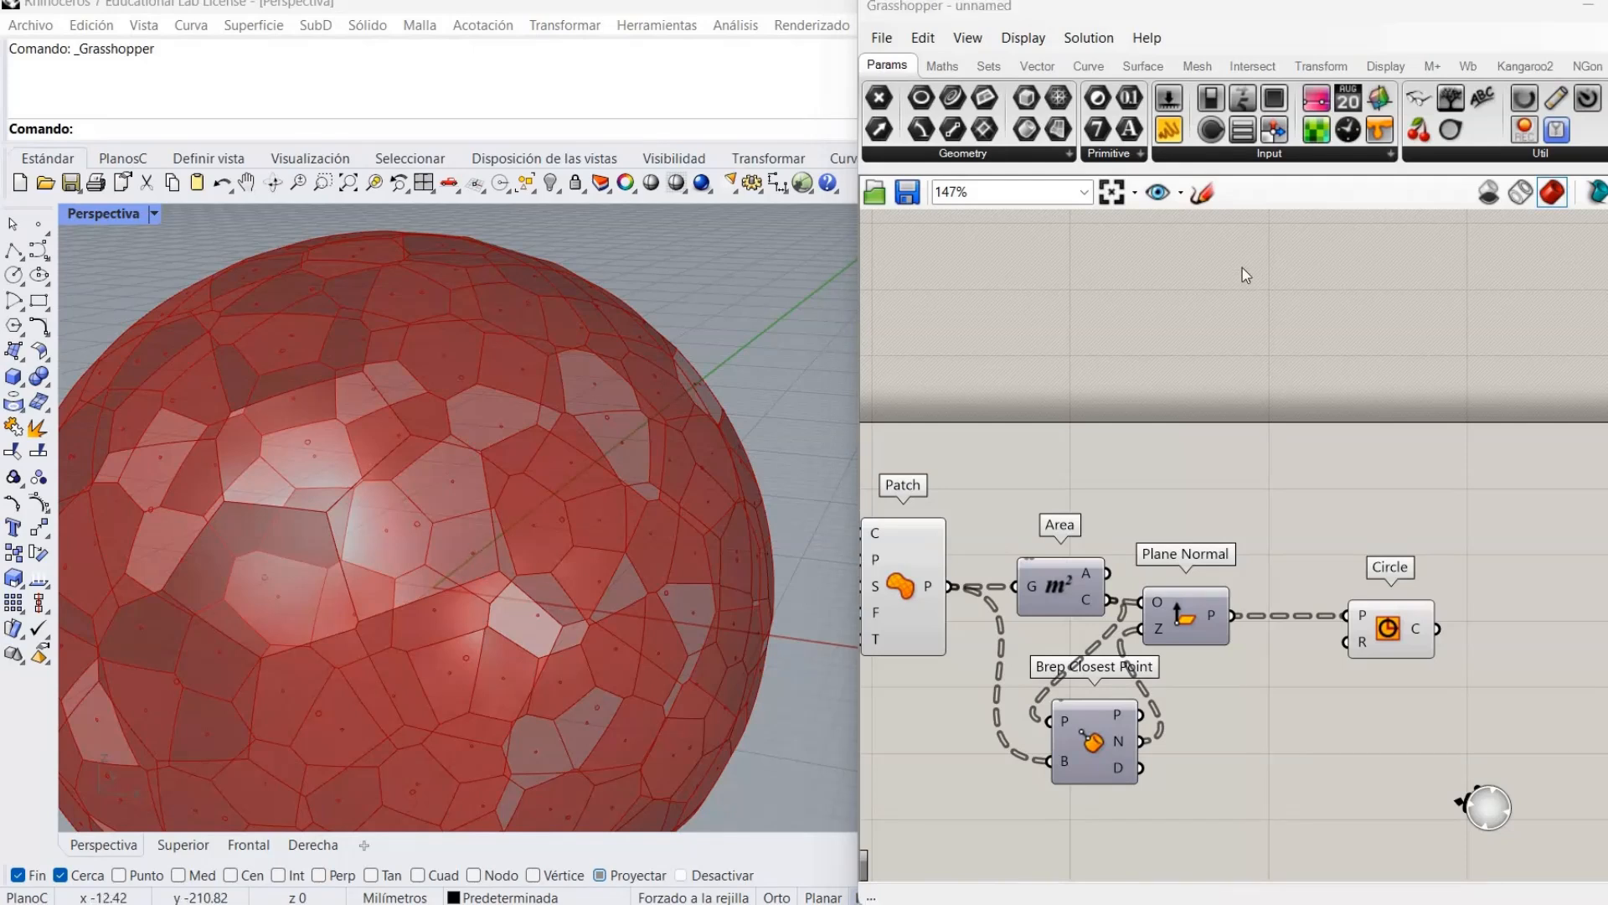
{"action": "left_click", "coordinate": [1200, 194]}
{"action": "mouse_move", "coordinate": [1118, 391]}
{"action": "left_mouse_down"}
{"action": "mouse_move", "coordinate": [1140, 333]}
{"action": "mouse_move", "coordinate": [1147, 407]}
{"action": "mouse_move", "coordinate": [1157, 375]}
{"action": "mouse_move", "coordinate": [1206, 378]}
{"action": "mouse_move", "coordinate": [1208, 399]}
{"action": "left_mouse_up"}
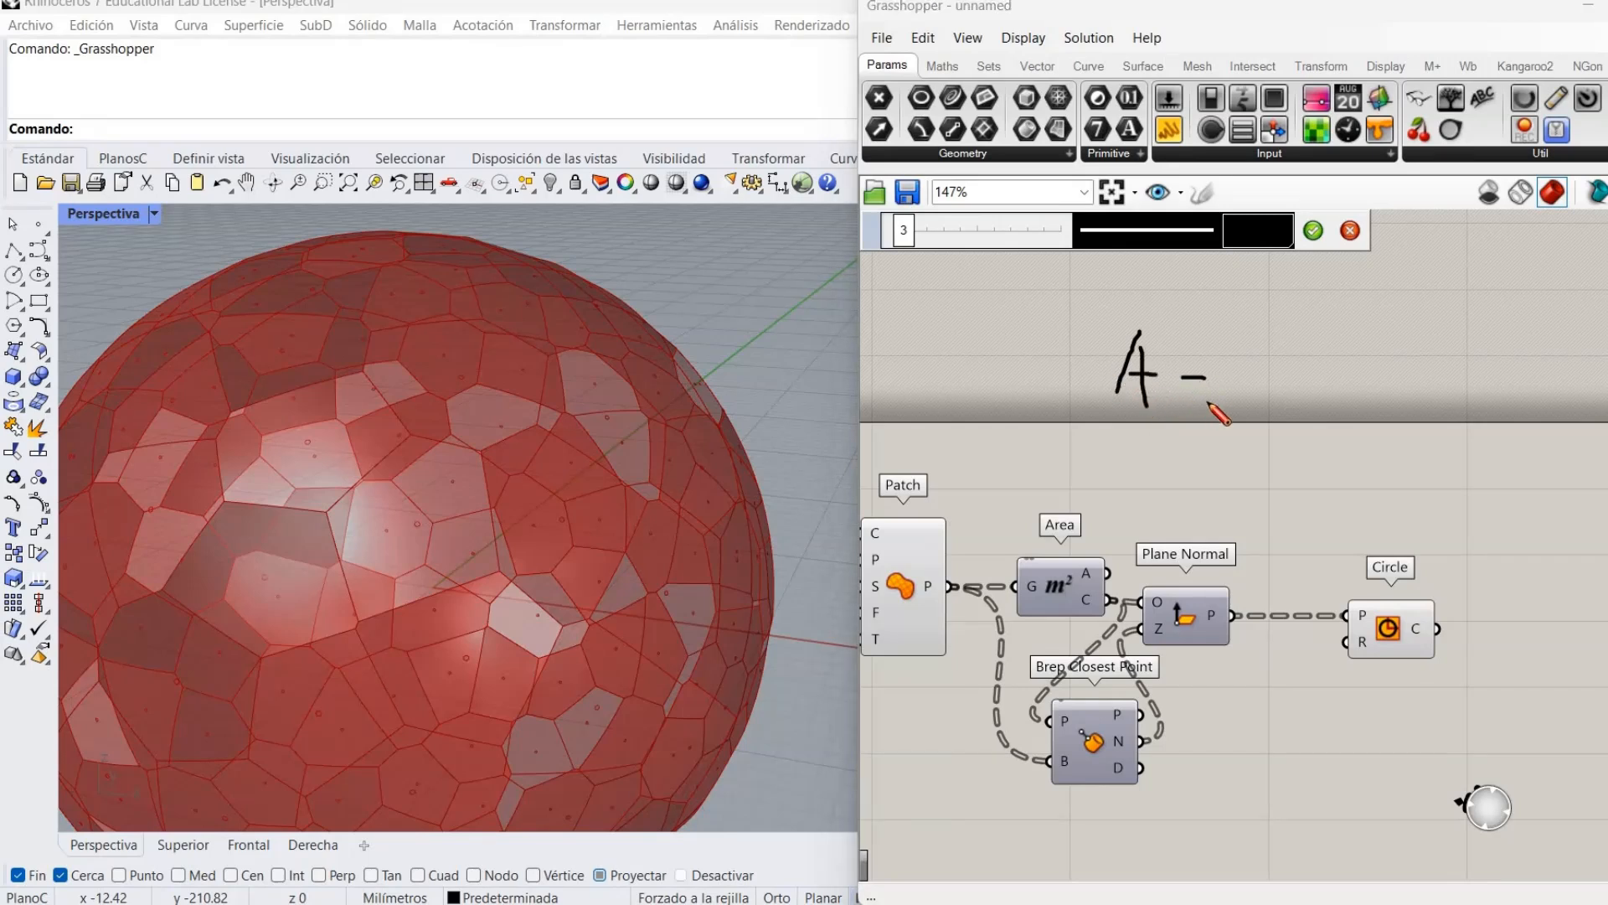
{"action": "mouse_move", "coordinate": [1253, 339]}
{"action": "left_mouse_down"}
{"action": "mouse_move", "coordinate": [1261, 439]}
{"action": "mouse_move", "coordinate": [1266, 355]}
{"action": "mouse_move", "coordinate": [1295, 360]}
{"action": "left_mouse_up"}
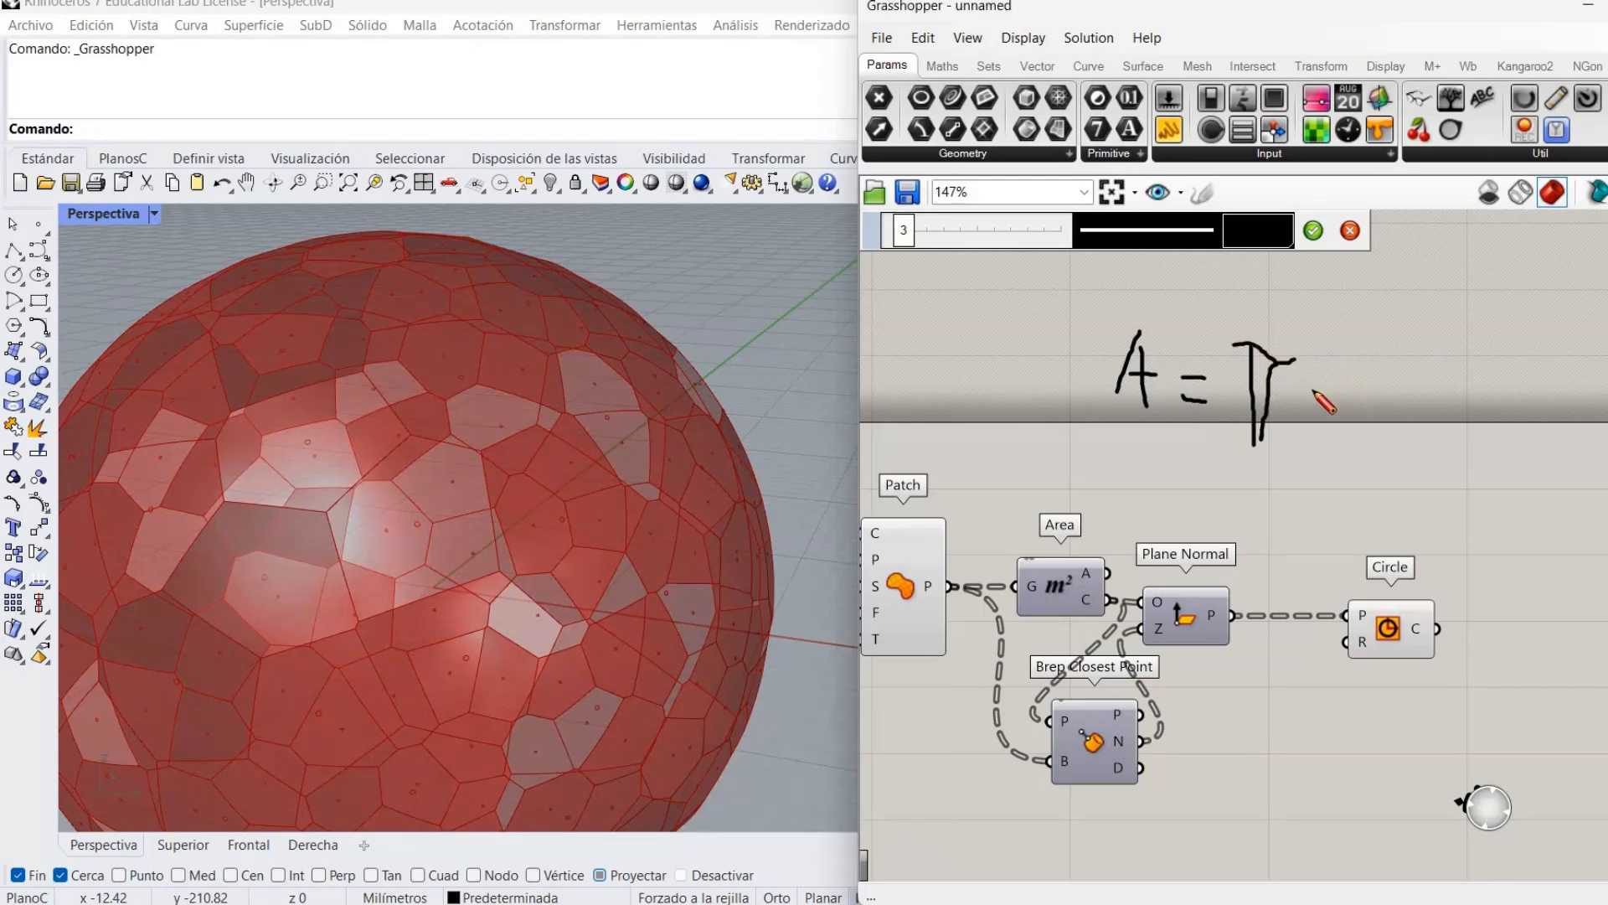
{"action": "mouse_move", "coordinate": [1312, 392]}
{"action": "left_mouse_down"}
{"action": "mouse_move", "coordinate": [1323, 414]}
{"action": "mouse_move", "coordinate": [1288, 428]}
{"action": "mouse_move", "coordinate": [1362, 377]}
{"action": "mouse_move", "coordinate": [1448, 379]}
{"action": "left_mouse_up"}
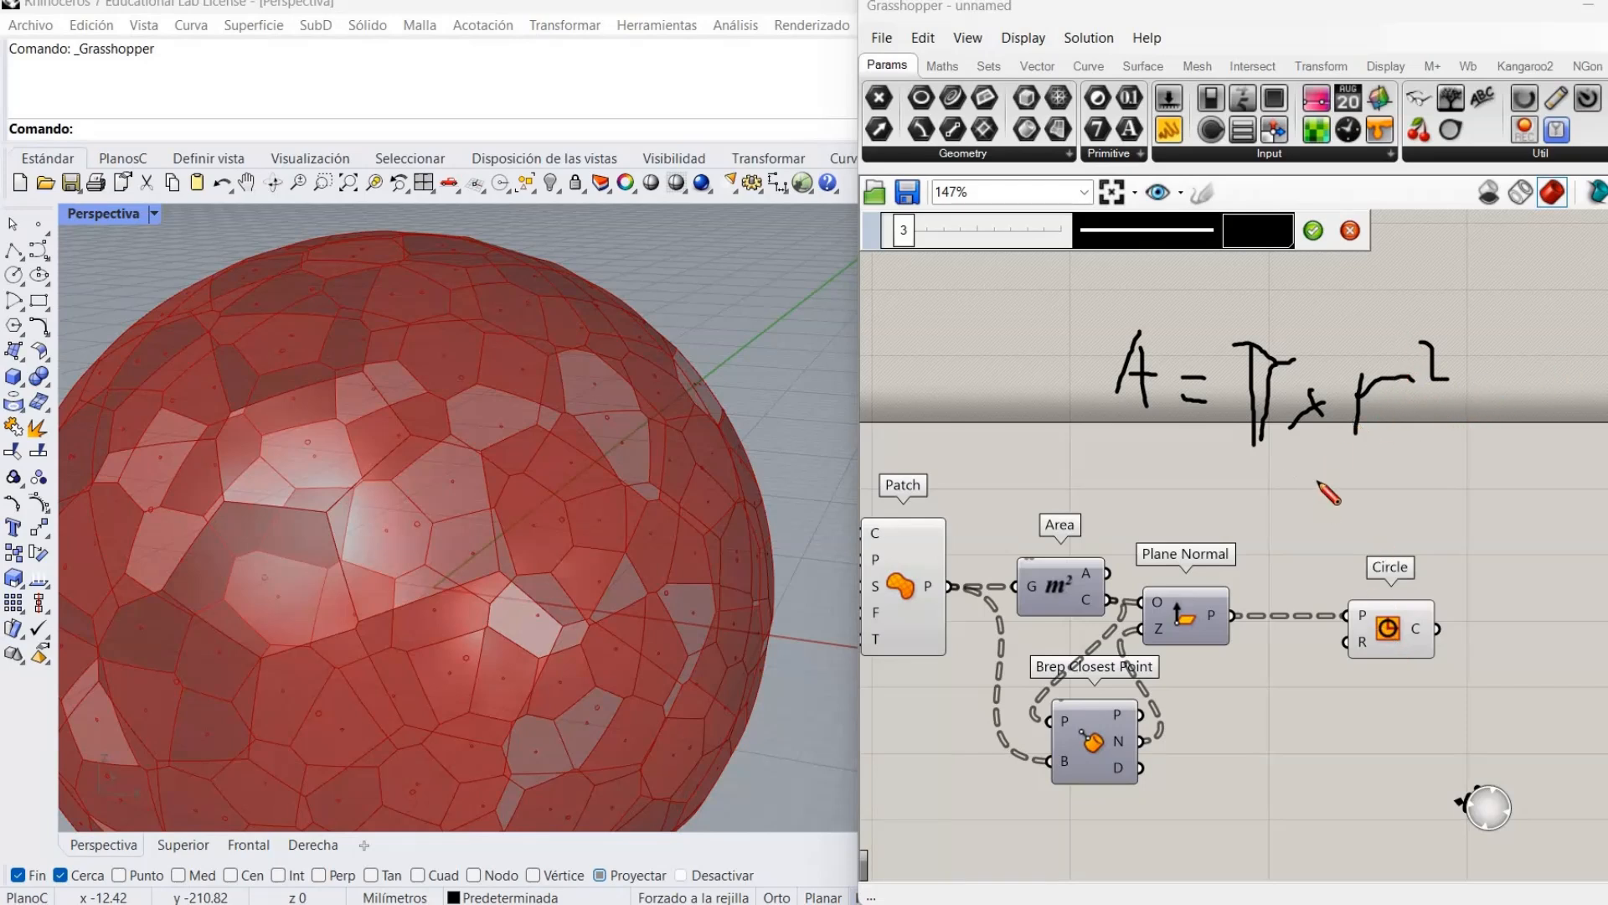
{"action": "left_click_drag", "start_coordinate": [1277, 458], "coordinate": [1143, 450]}
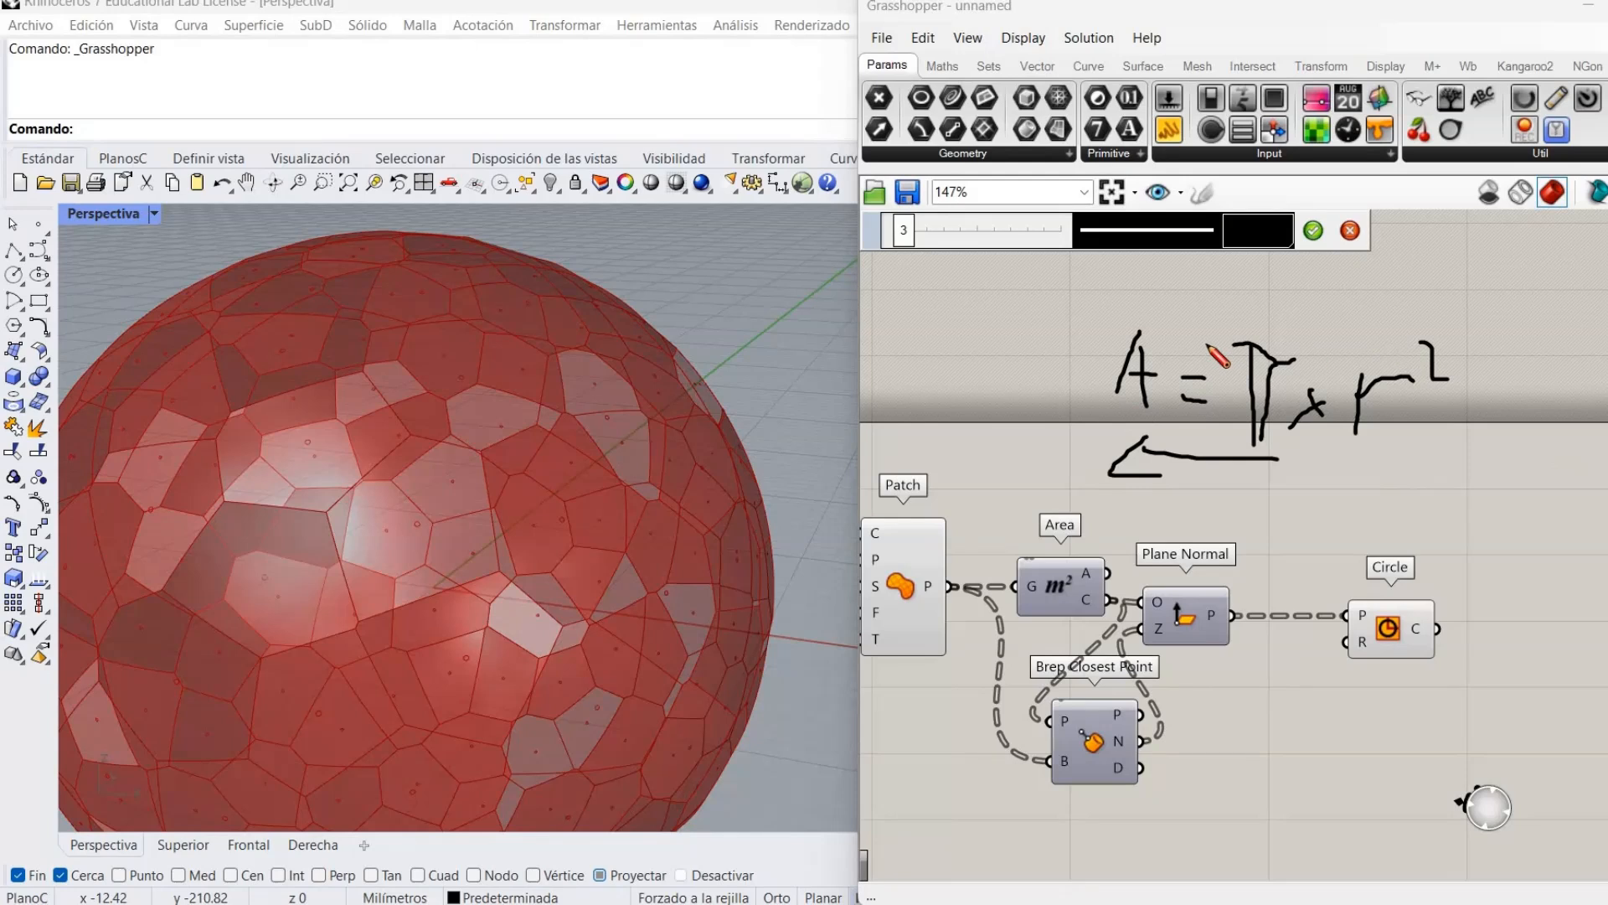
{"action": "left_click", "coordinate": [1360, 235]}
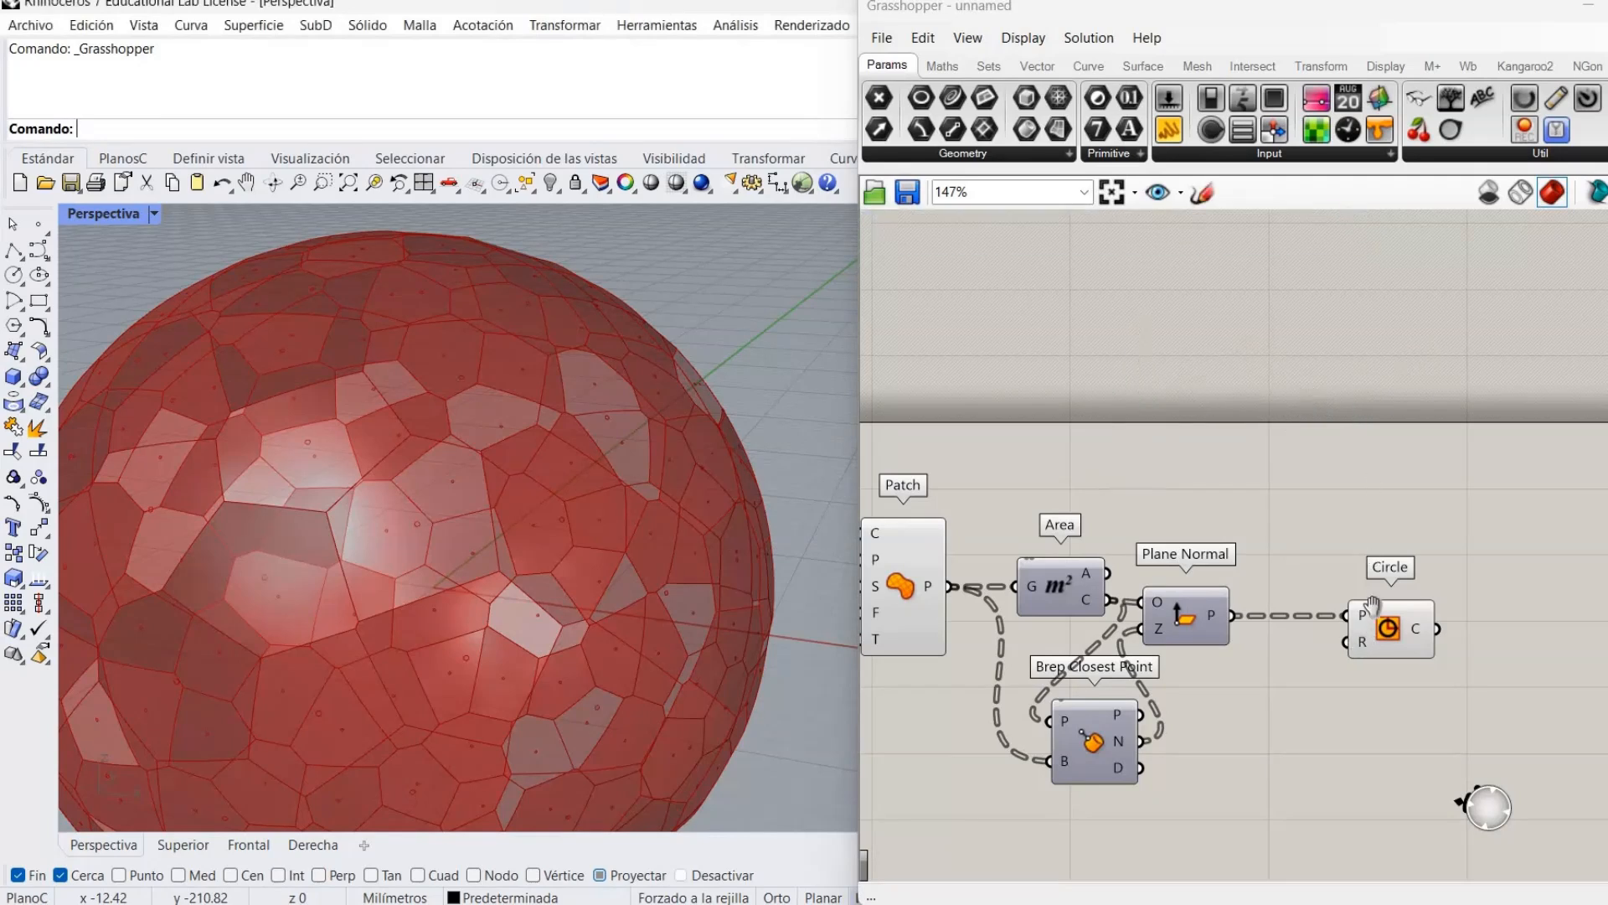
Add a Division by 3.14 and feed the patch areas into its A input.
{"action": "right_click_drag", "start_coordinate": [1198, 620], "coordinate": [1228, 587]}
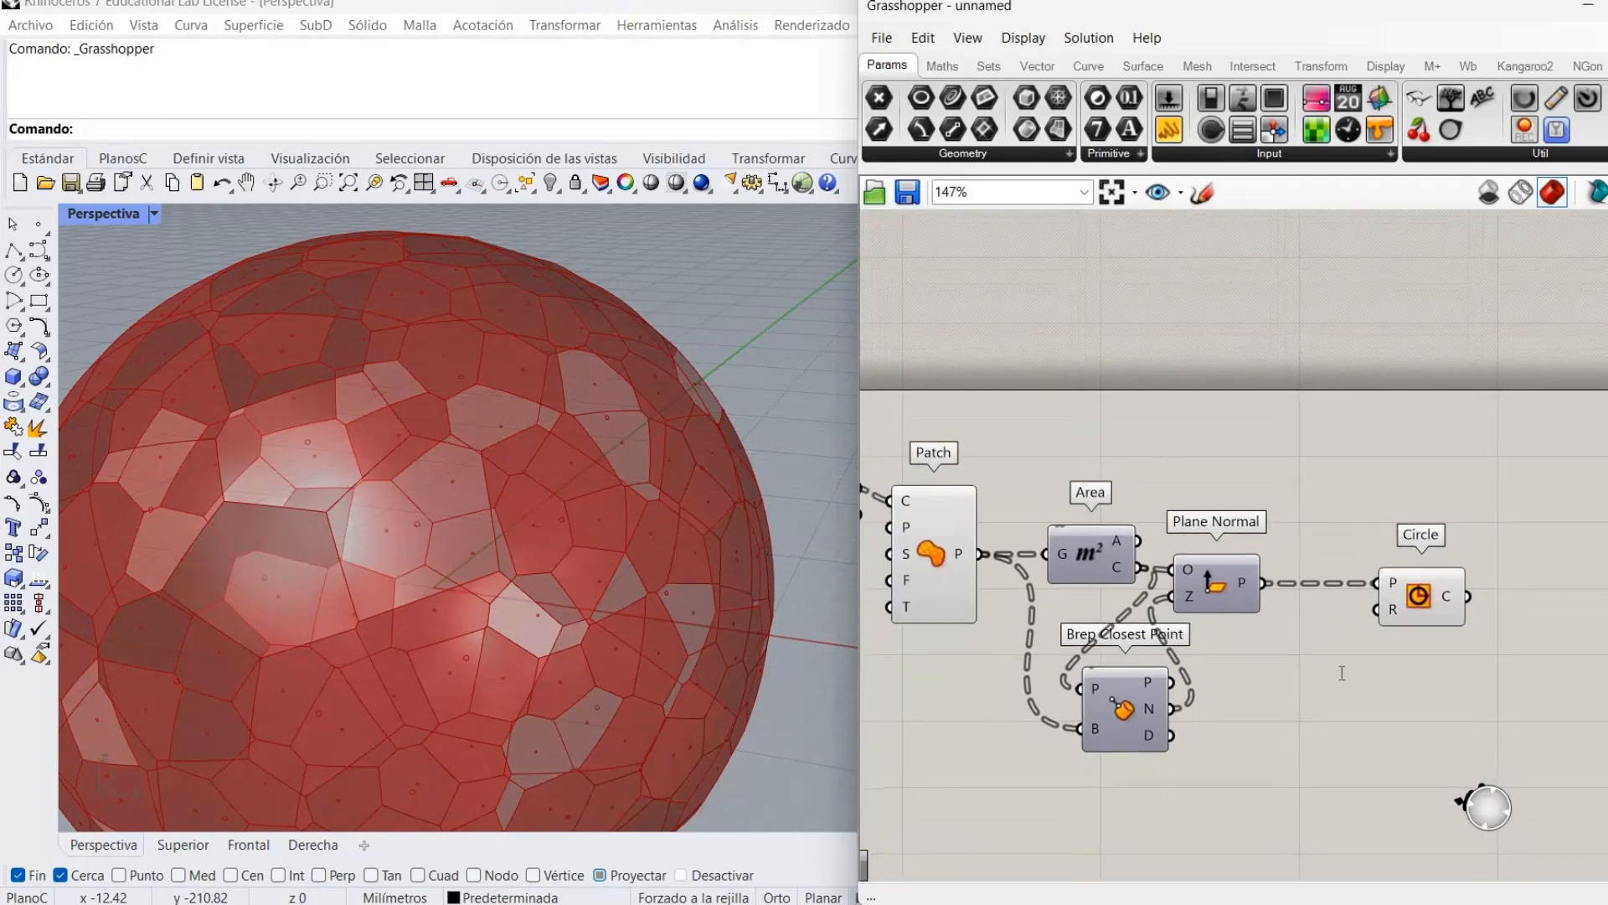
{"action": "double_click", "coordinate": [1326, 628]}
{"action": "type", "text": "/"}
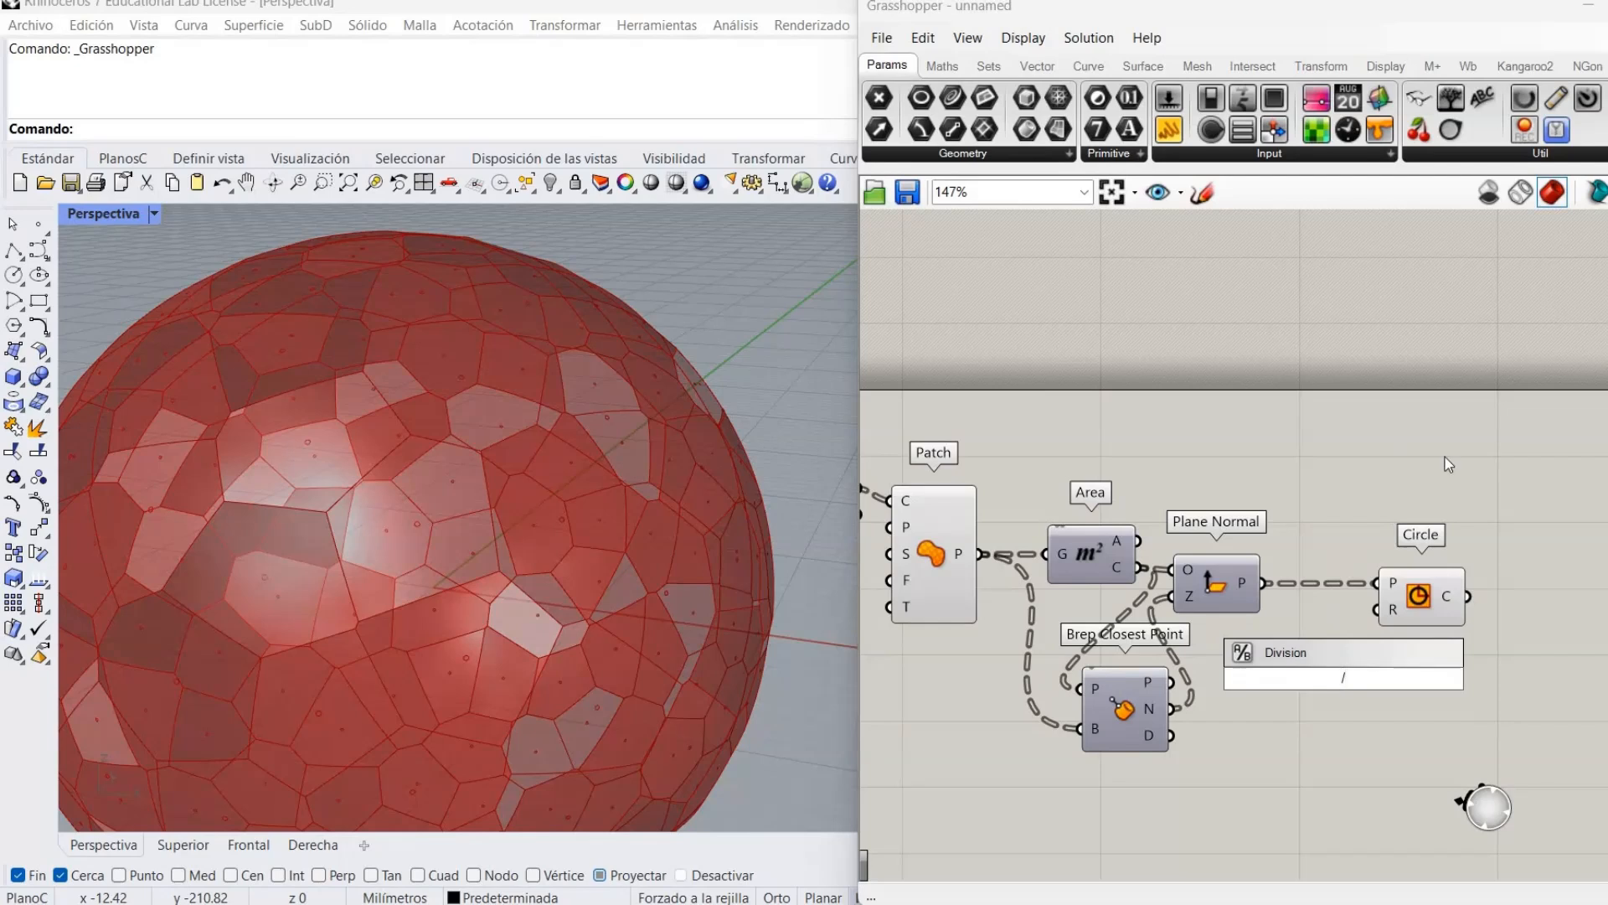
{"action": "type", "text": "3.14"}
{"action": "key", "text": "Return"}
{"action": "left_click_drag", "start_coordinate": [1324, 706], "coordinate": [1328, 741]}
{"action": "left_click", "coordinate": [1291, 694]}
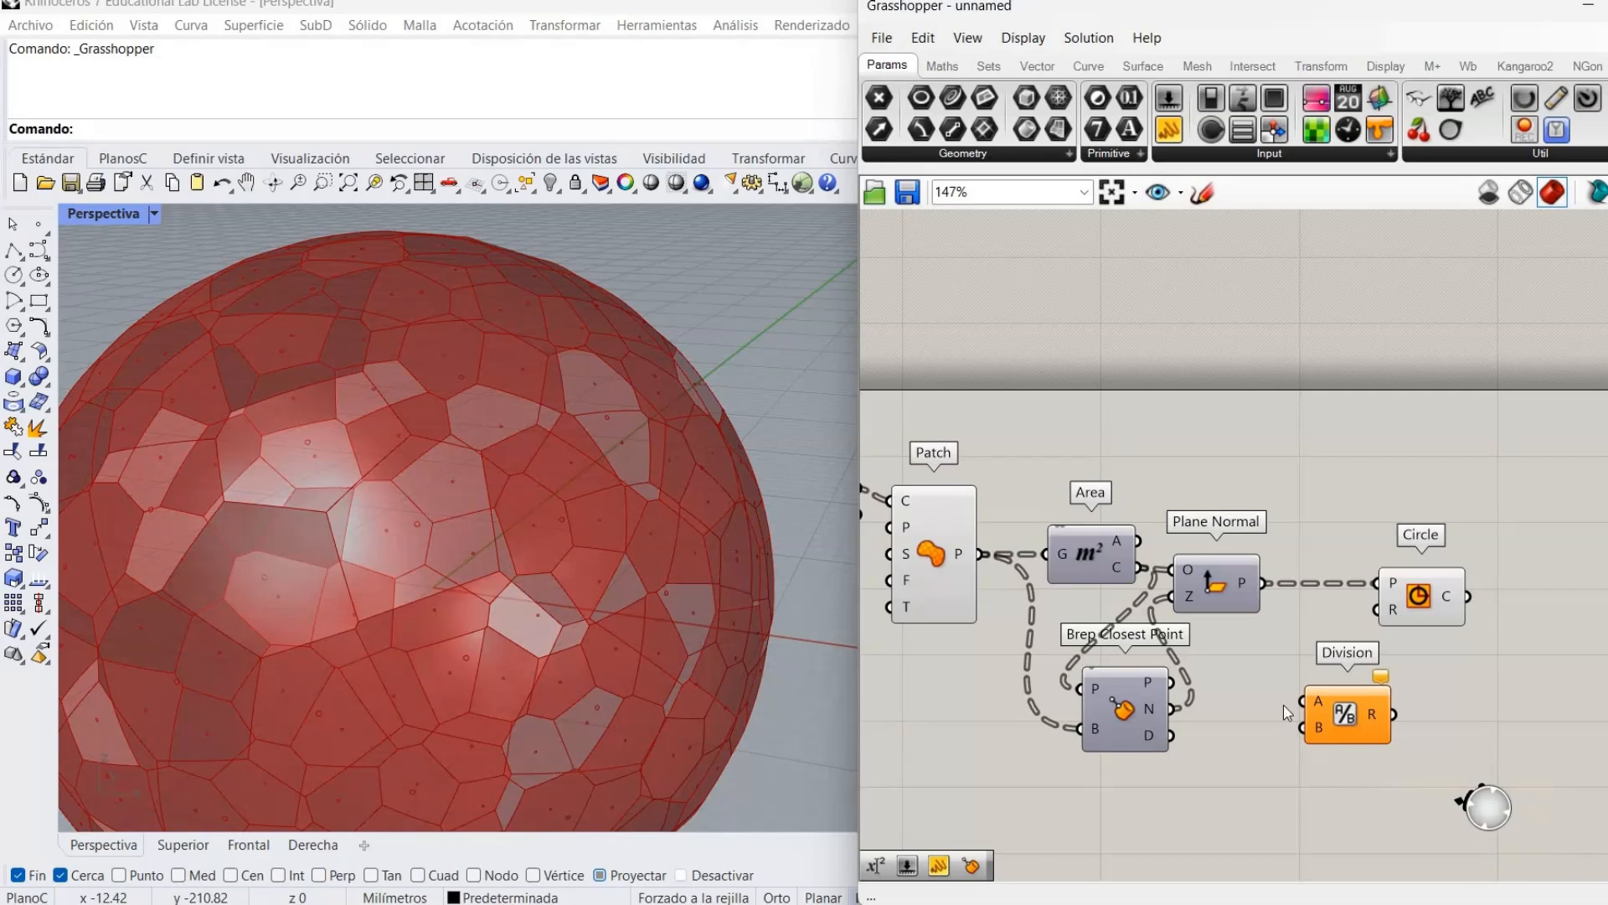
{"action": "left_click_drag", "start_coordinate": [1149, 540], "coordinate": [1364, 695]}
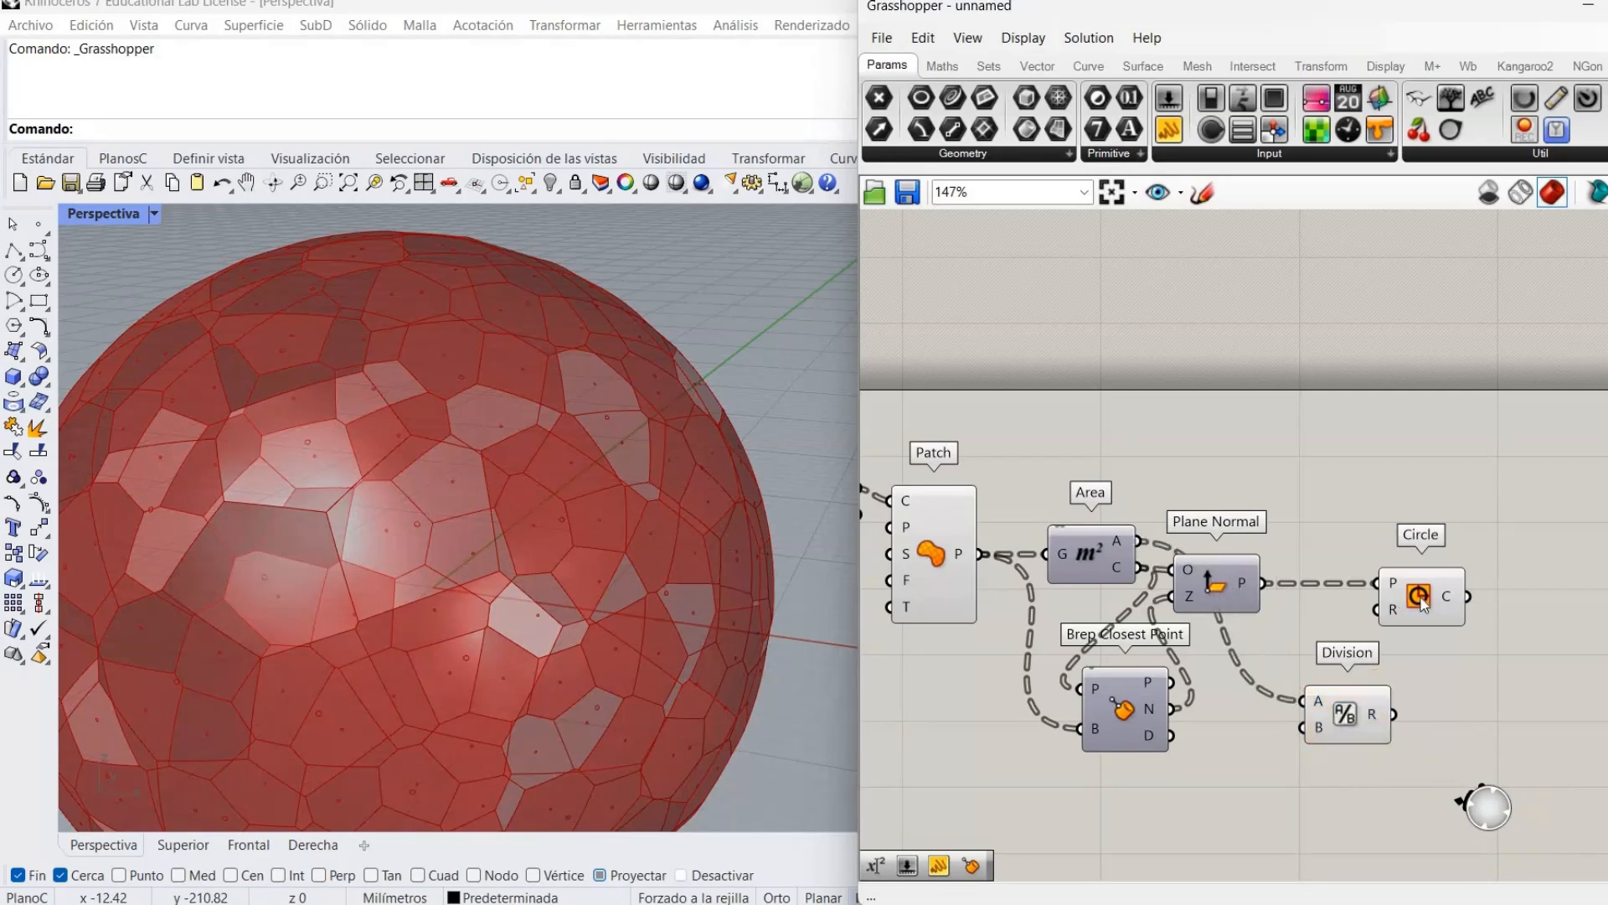
Take the square root of the Division result and use it as the Circle radius.
{"action": "left_click_drag", "start_coordinate": [1461, 571], "coordinate": [1507, 546]}
{"action": "left_click_drag", "start_coordinate": [1340, 714], "coordinate": [1264, 711]}
{"action": "left_click", "coordinate": [1376, 664]}
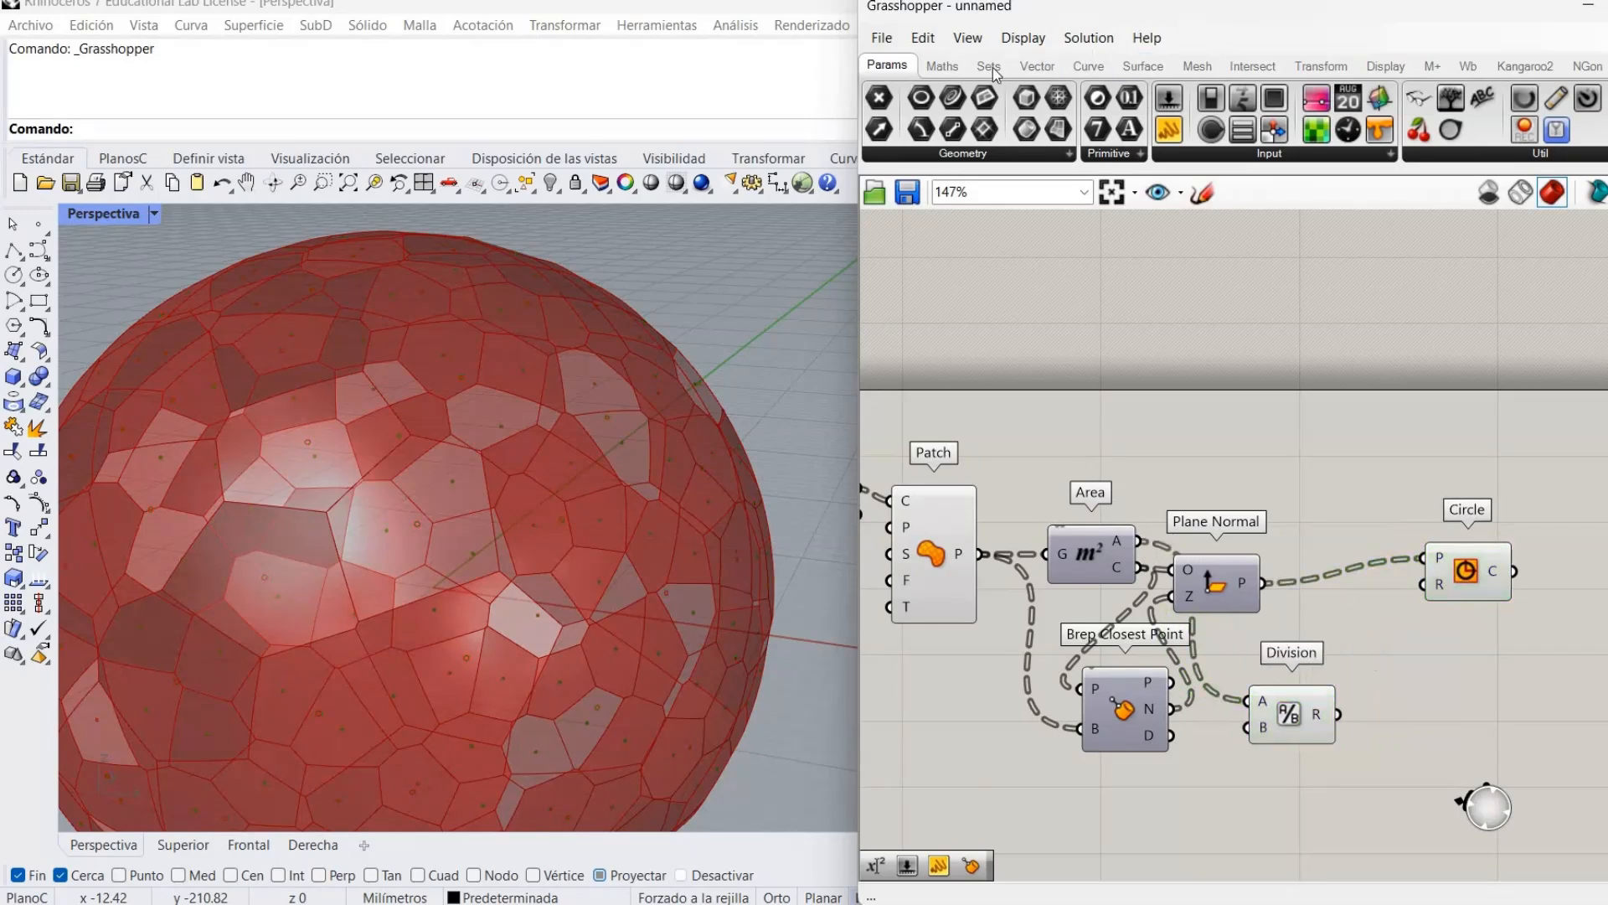
{"action": "left_click", "coordinate": [939, 67]}
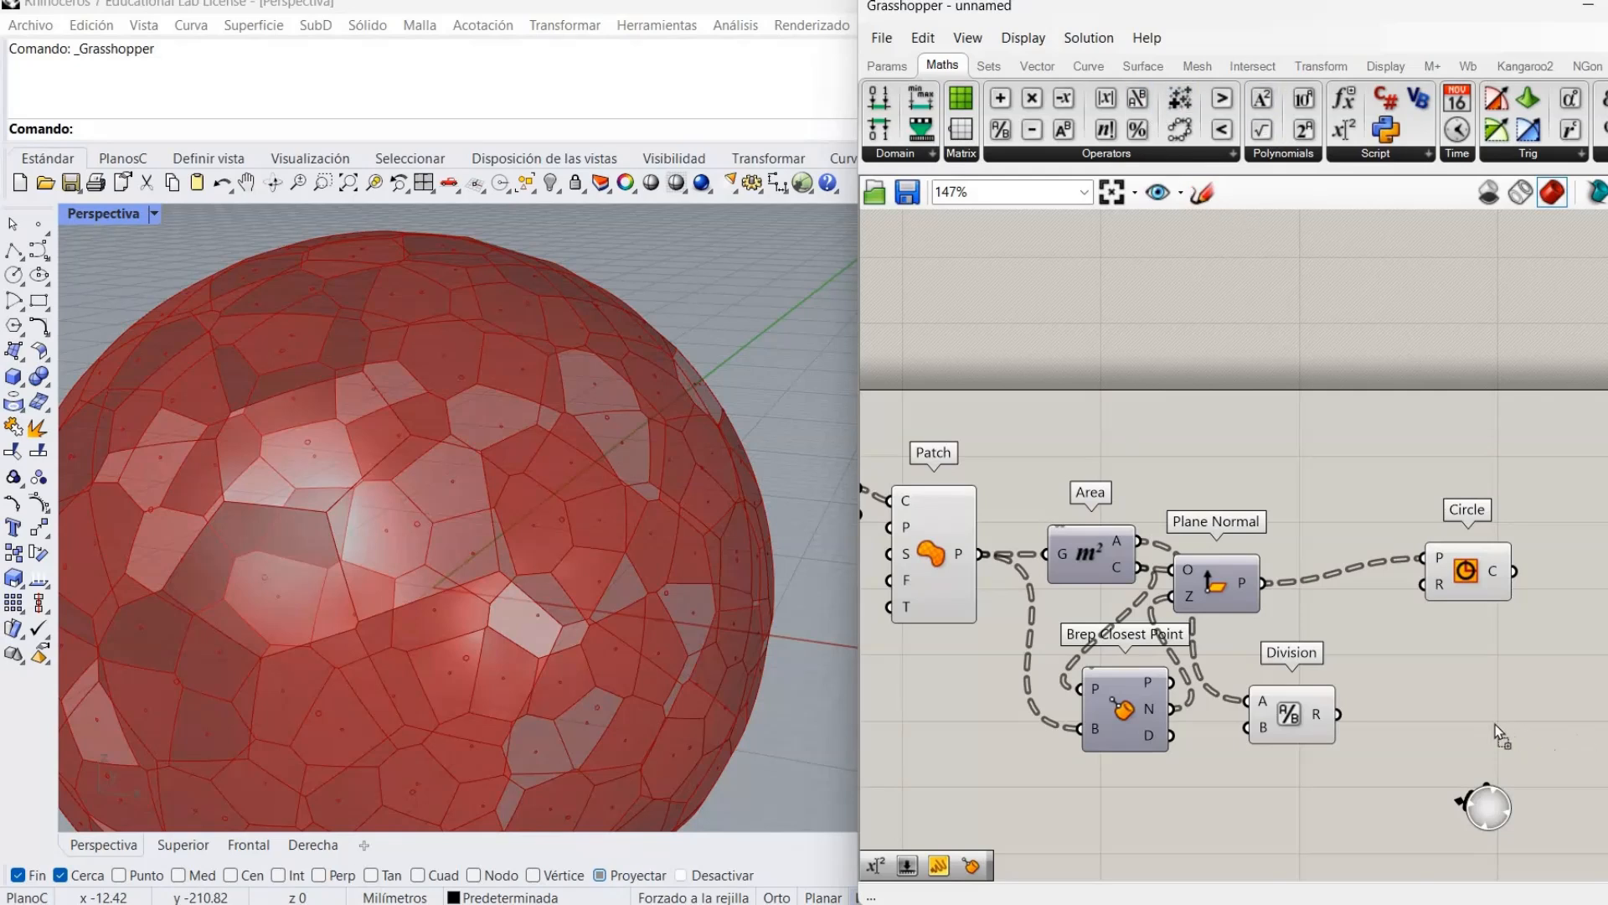
{"action": "left_click", "coordinate": [1471, 727]}
{"action": "left_click_drag", "start_coordinate": [1471, 727], "coordinate": [1418, 716]}
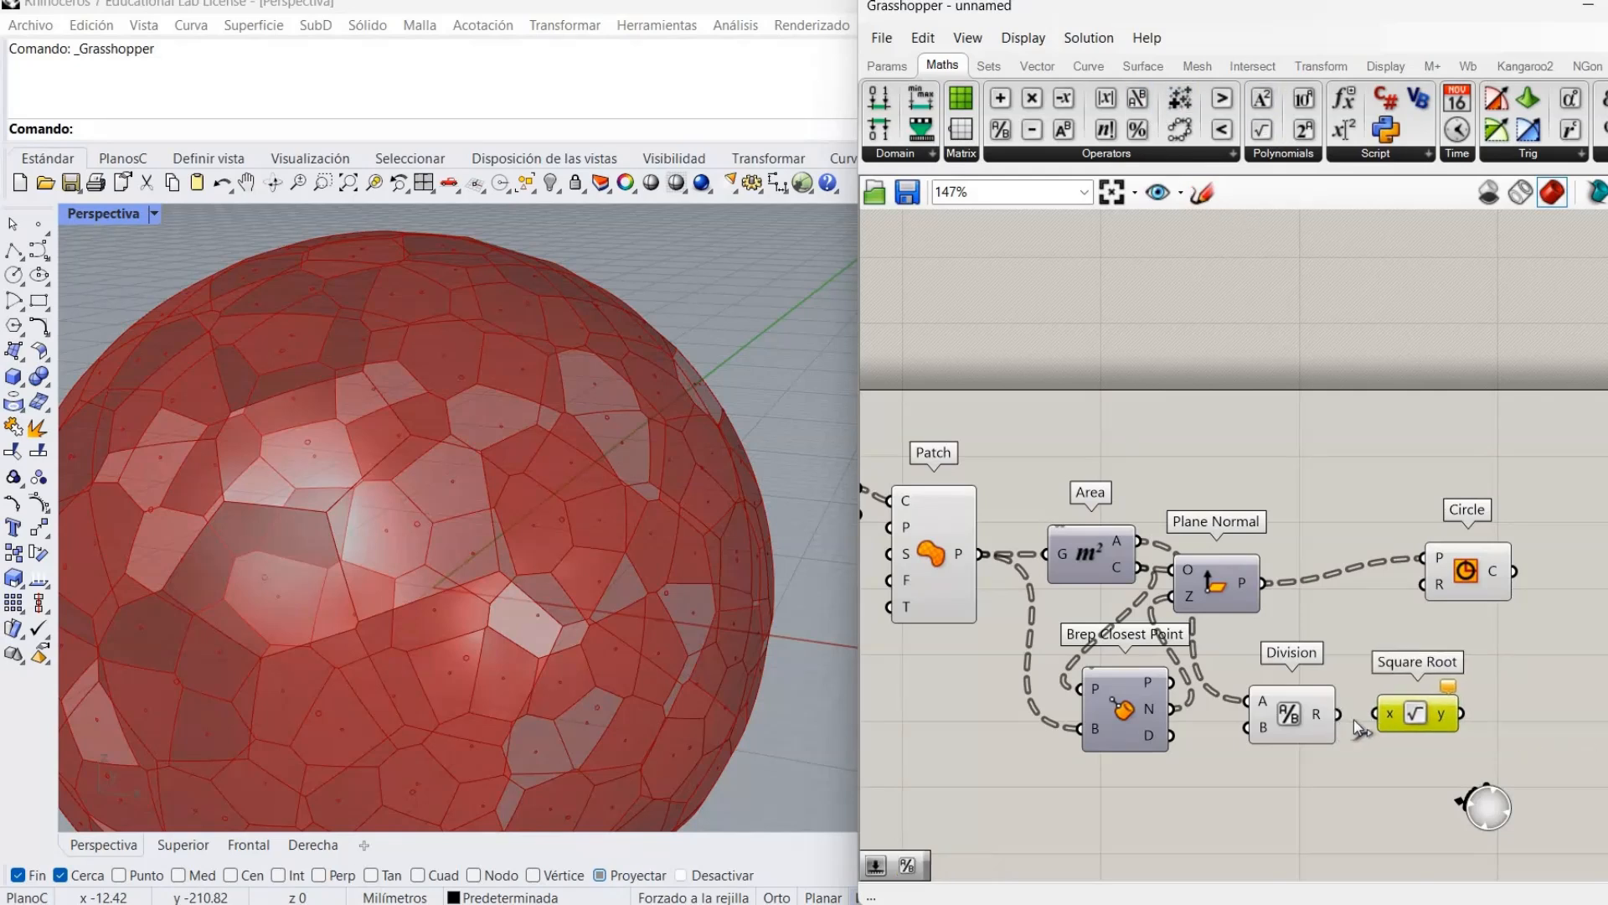
{"action": "left_click", "coordinate": [1433, 520]}
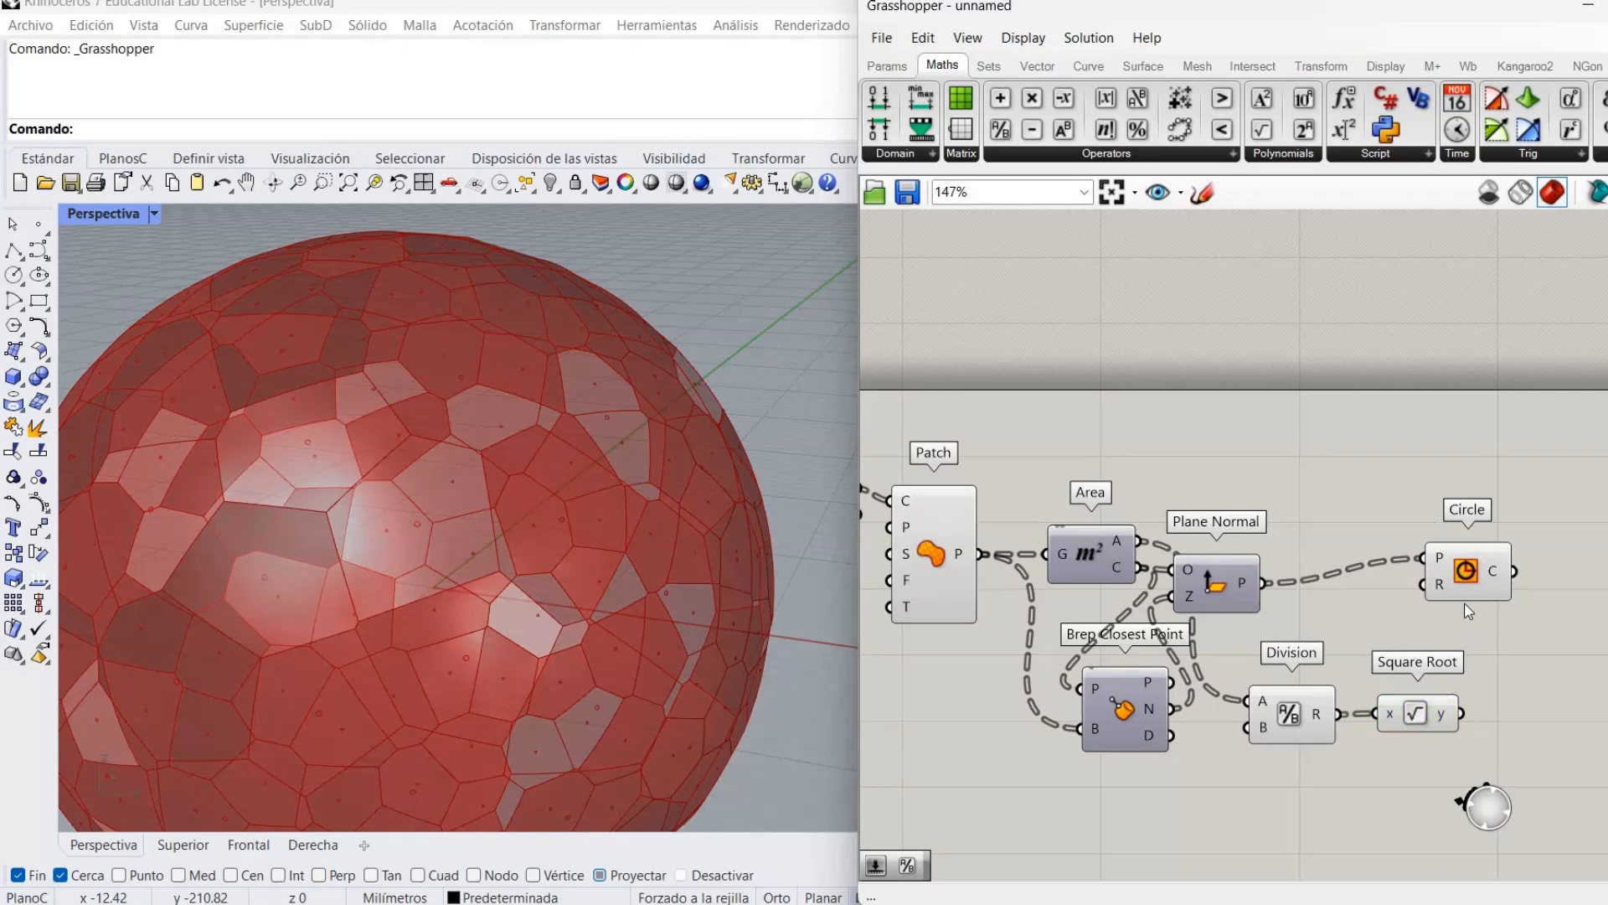
{"action": "right_click_drag", "start_coordinate": [1345, 597], "coordinate": [1236, 593]}
{"action": "mouse_move", "coordinate": [1372, 584]}
{"action": "left_mouse_down"}
{"action": "mouse_move", "coordinate": [1423, 602]}
{"action": "mouse_move", "coordinate": [1381, 598]}
{"action": "left_mouse_up"}
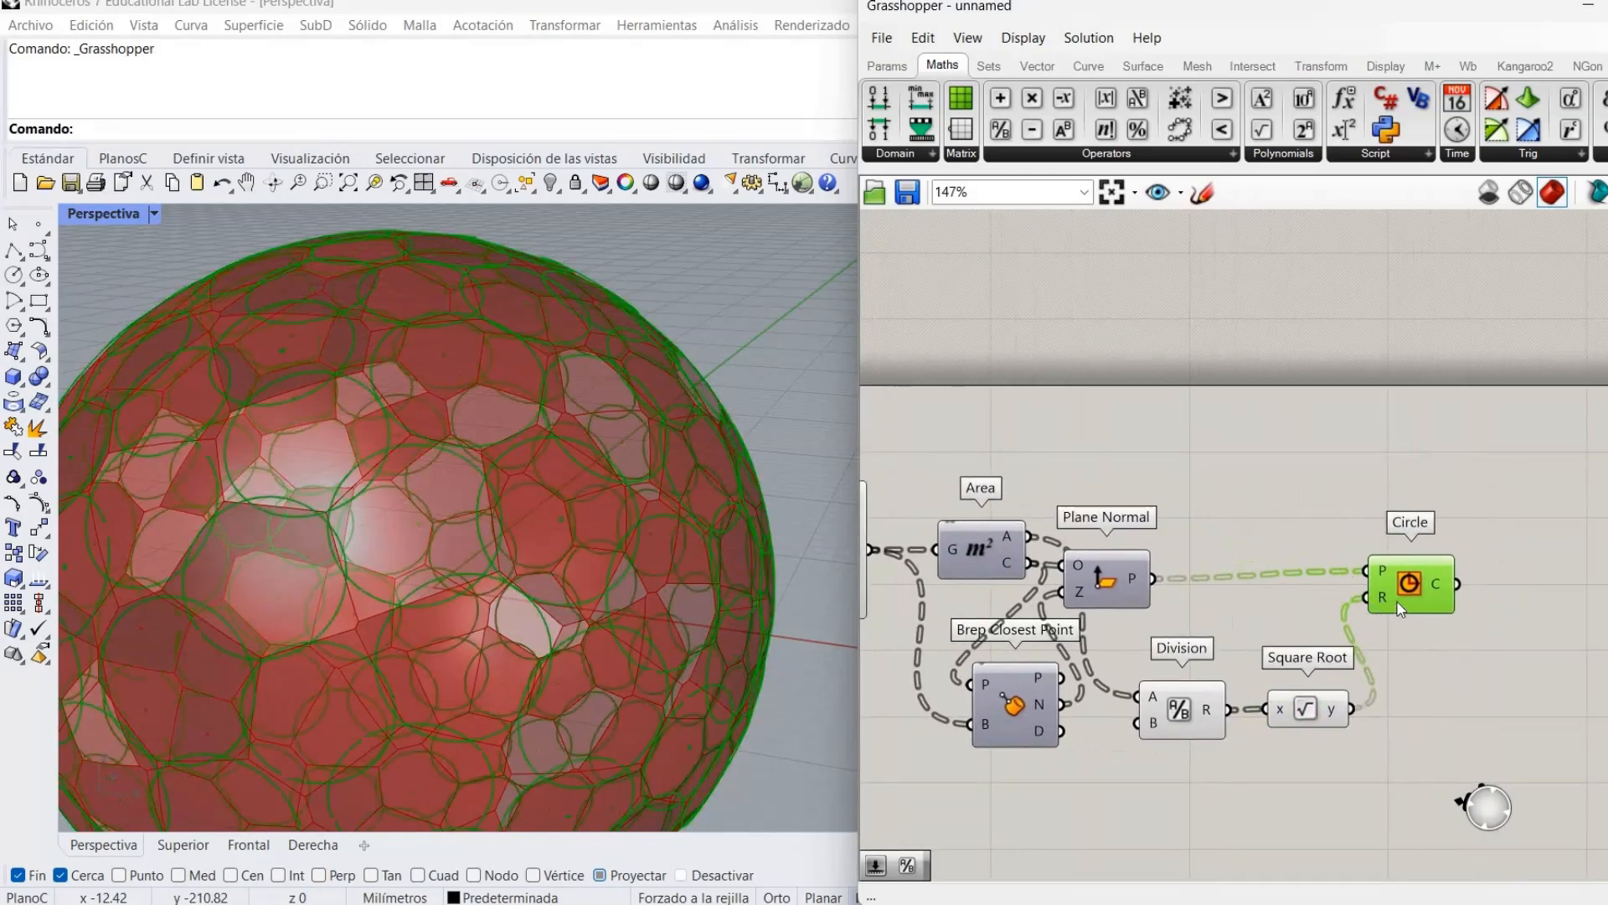
{"action": "left_click", "coordinate": [1410, 673]}
{"action": "right_click_drag", "start_coordinate": [1169, 557], "coordinate": [1376, 574]}
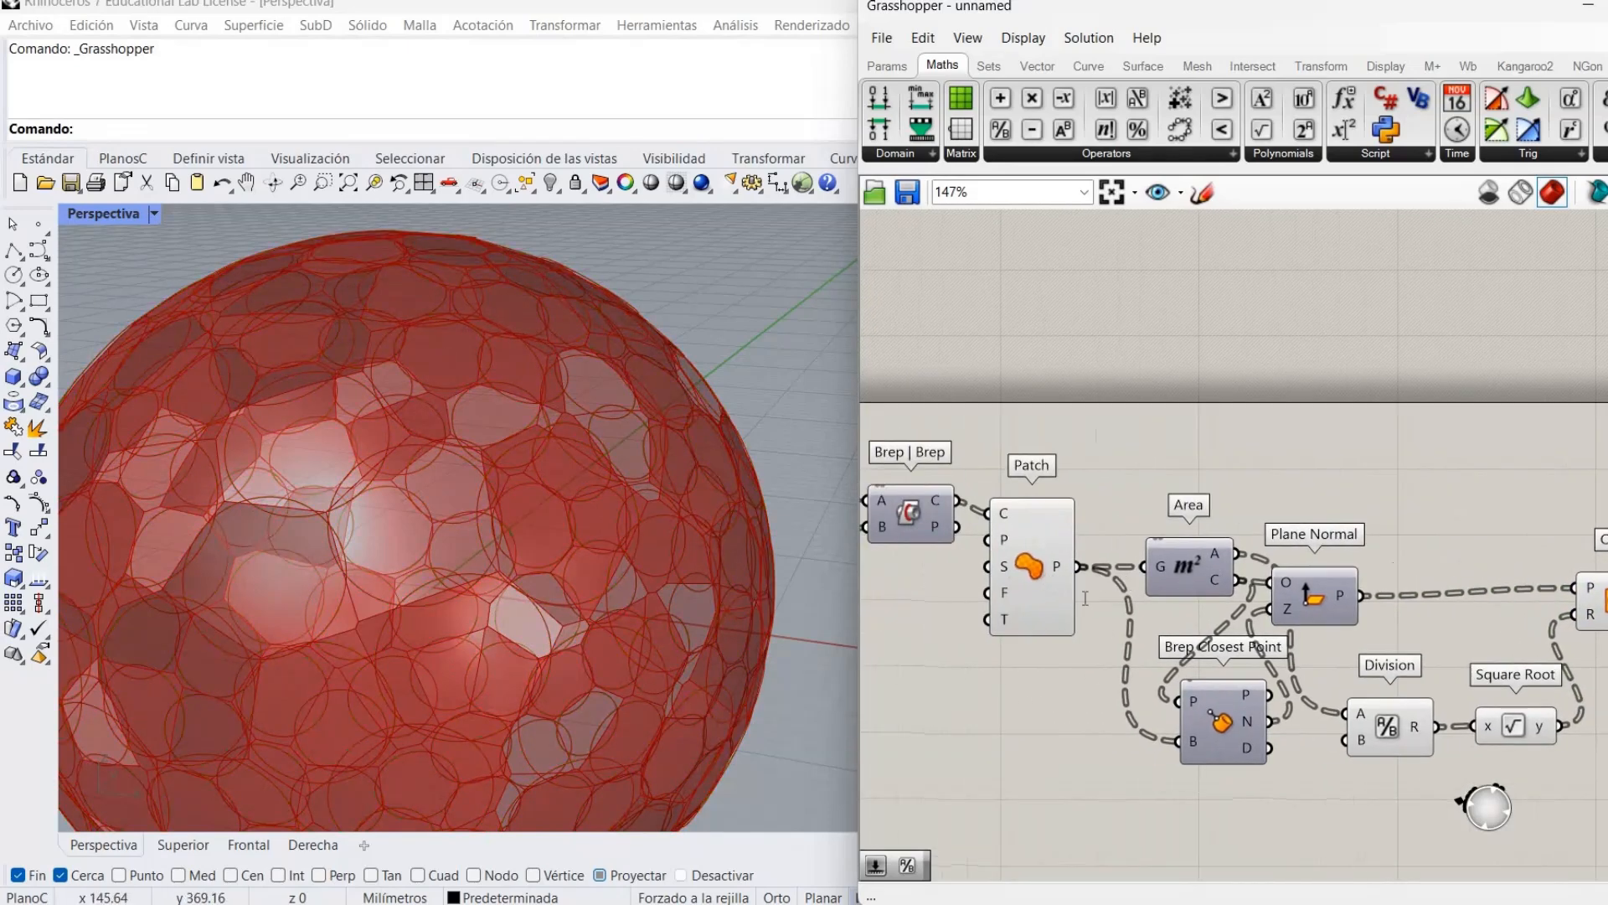
Turn off Patch's preview and orbit around the sphere to inspect the circles.
{"action": "right_click", "coordinate": [1039, 576]}
{"action": "left_click", "coordinate": [1089, 615]}
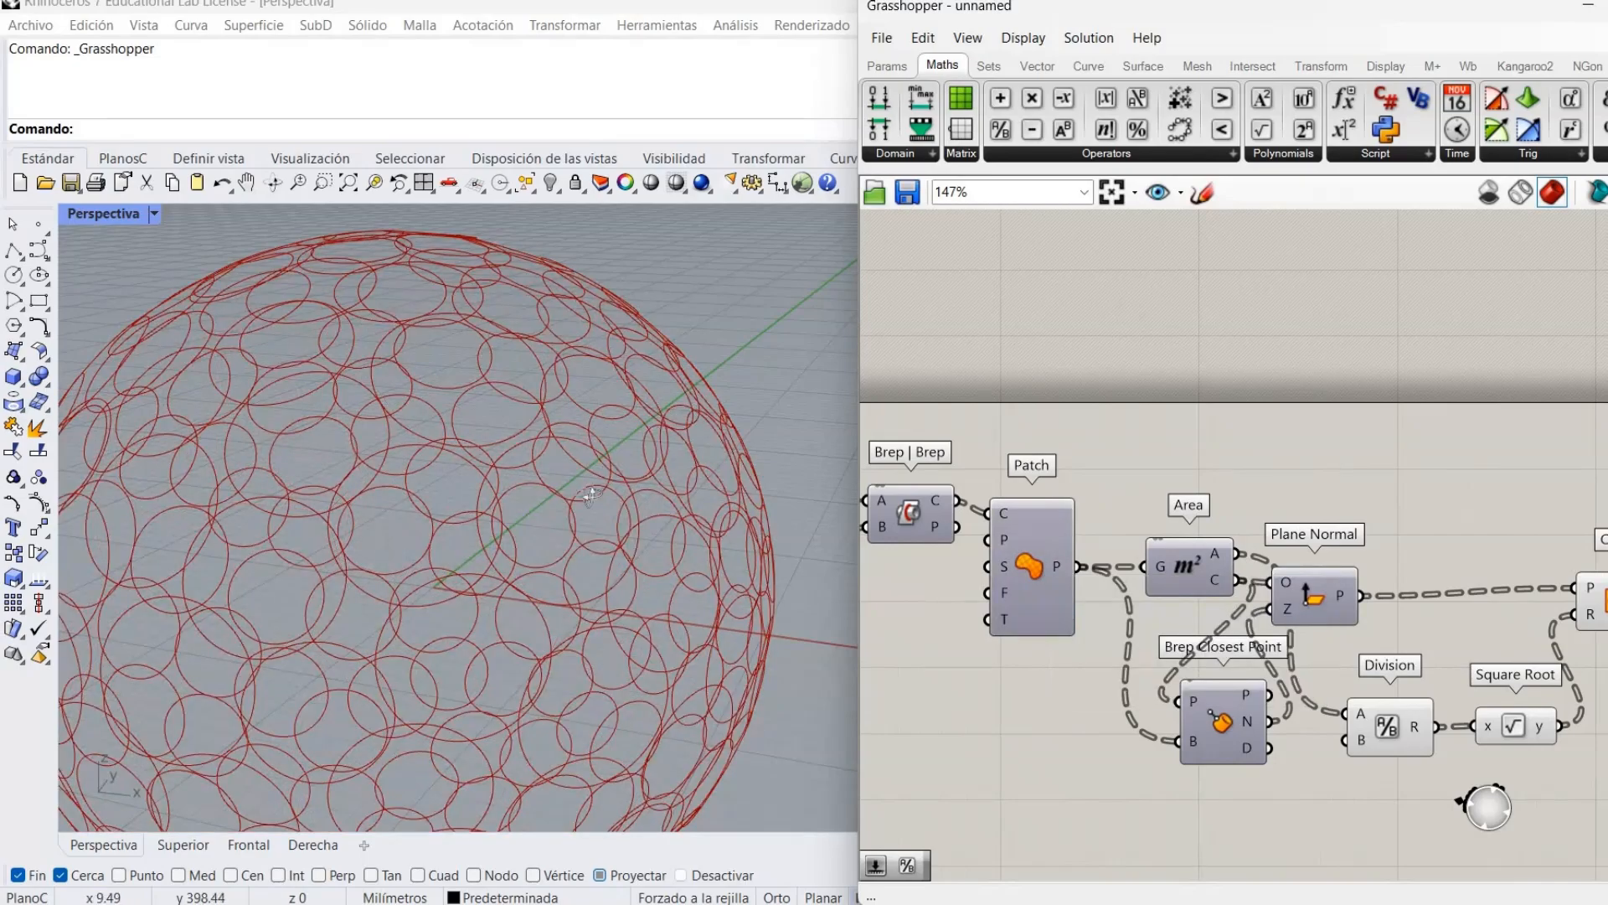
{"action": "right_click_drag", "start_coordinate": [610, 469], "coordinate": [623, 398]}
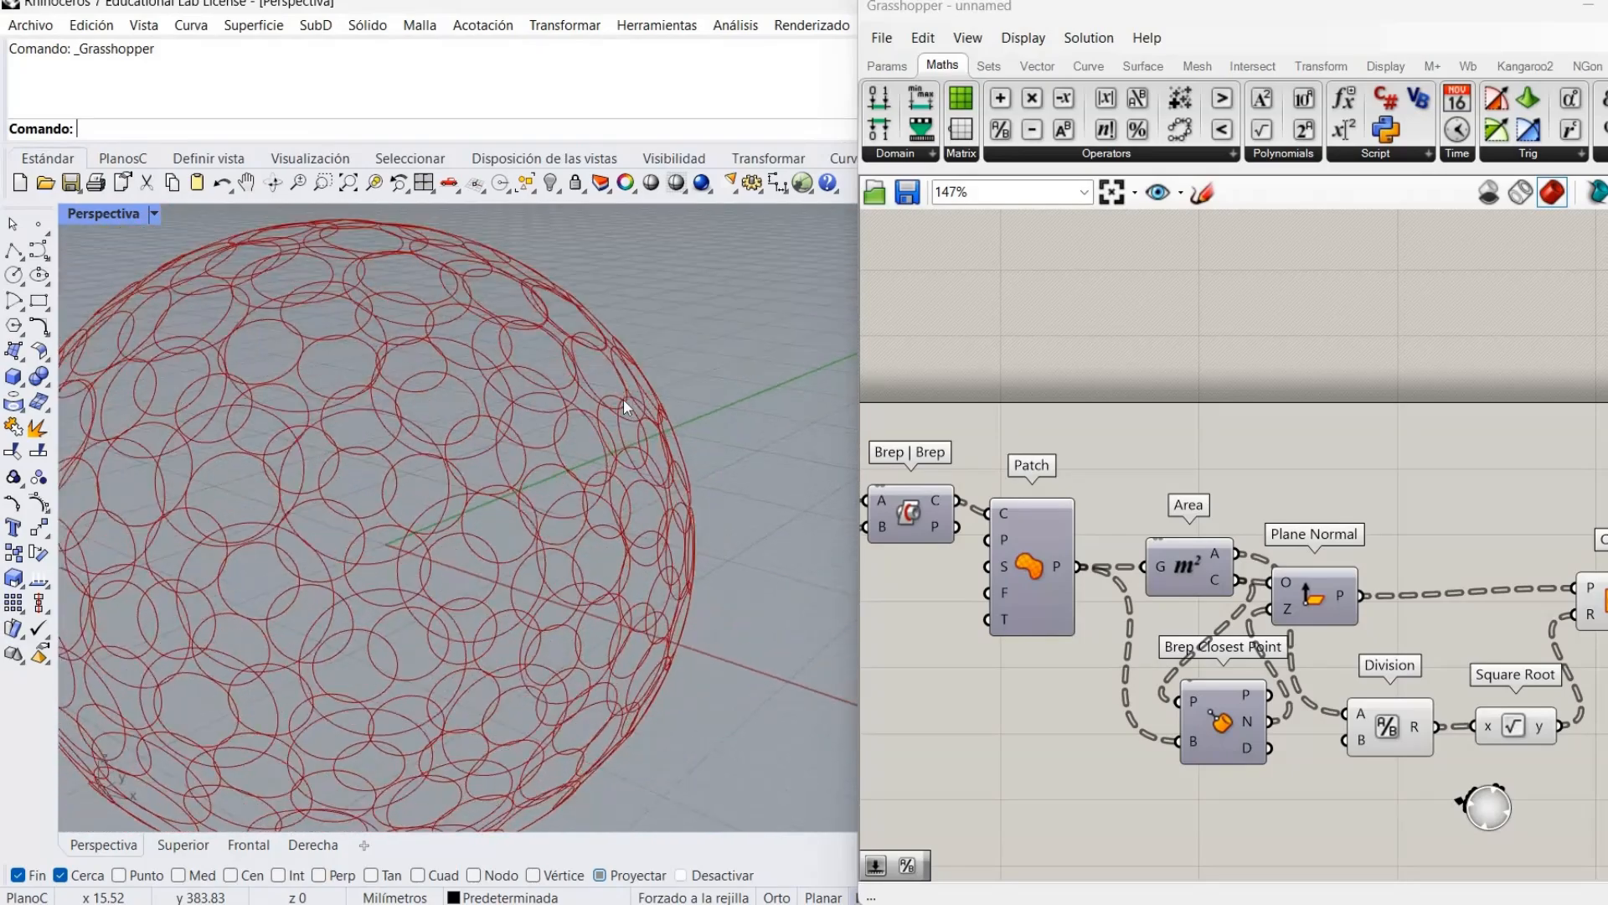
{"action": "right_click_drag", "start_coordinate": [322, 486], "coordinate": [374, 512], "text": "shift"}
{"action": "scroll", "coordinate": [360, 484], "scroll_direction": "up", "scroll_amount": 8}
{"action": "scroll", "coordinate": [385, 514], "scroll_direction": "down", "scroll_amount": 5}
{"action": "scroll", "coordinate": [373, 511], "scroll_direction": "down", "scroll_amount": 7}
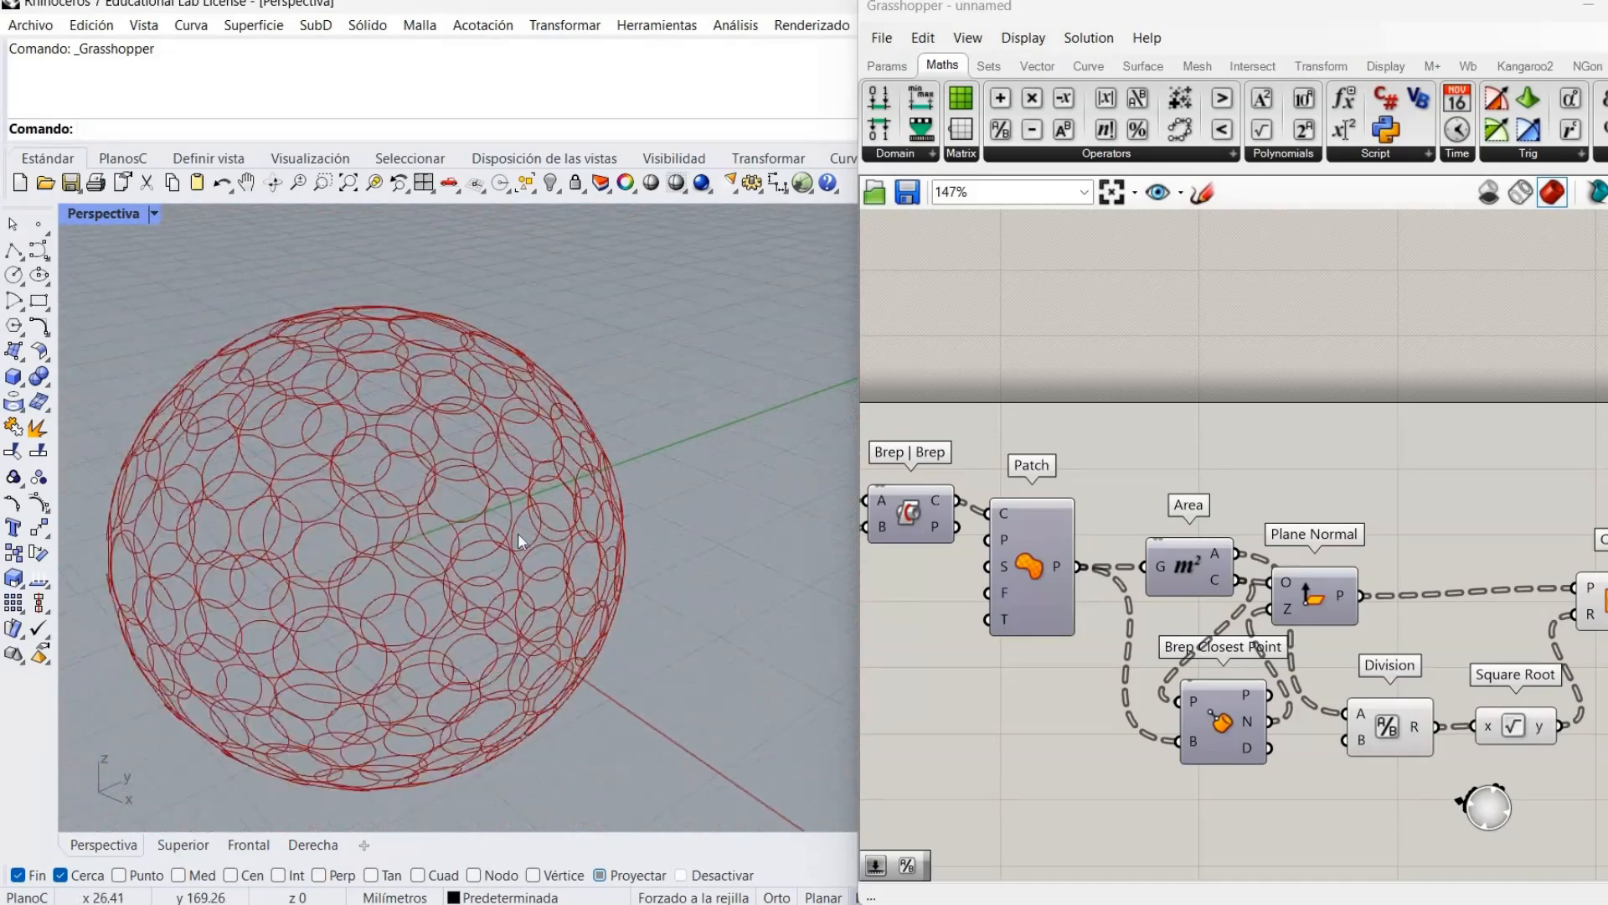
Pan the canvas to the Circle component and move it right and down.
{"action": "right_click_drag", "start_coordinate": [1048, 425], "coordinate": [625, 316]}
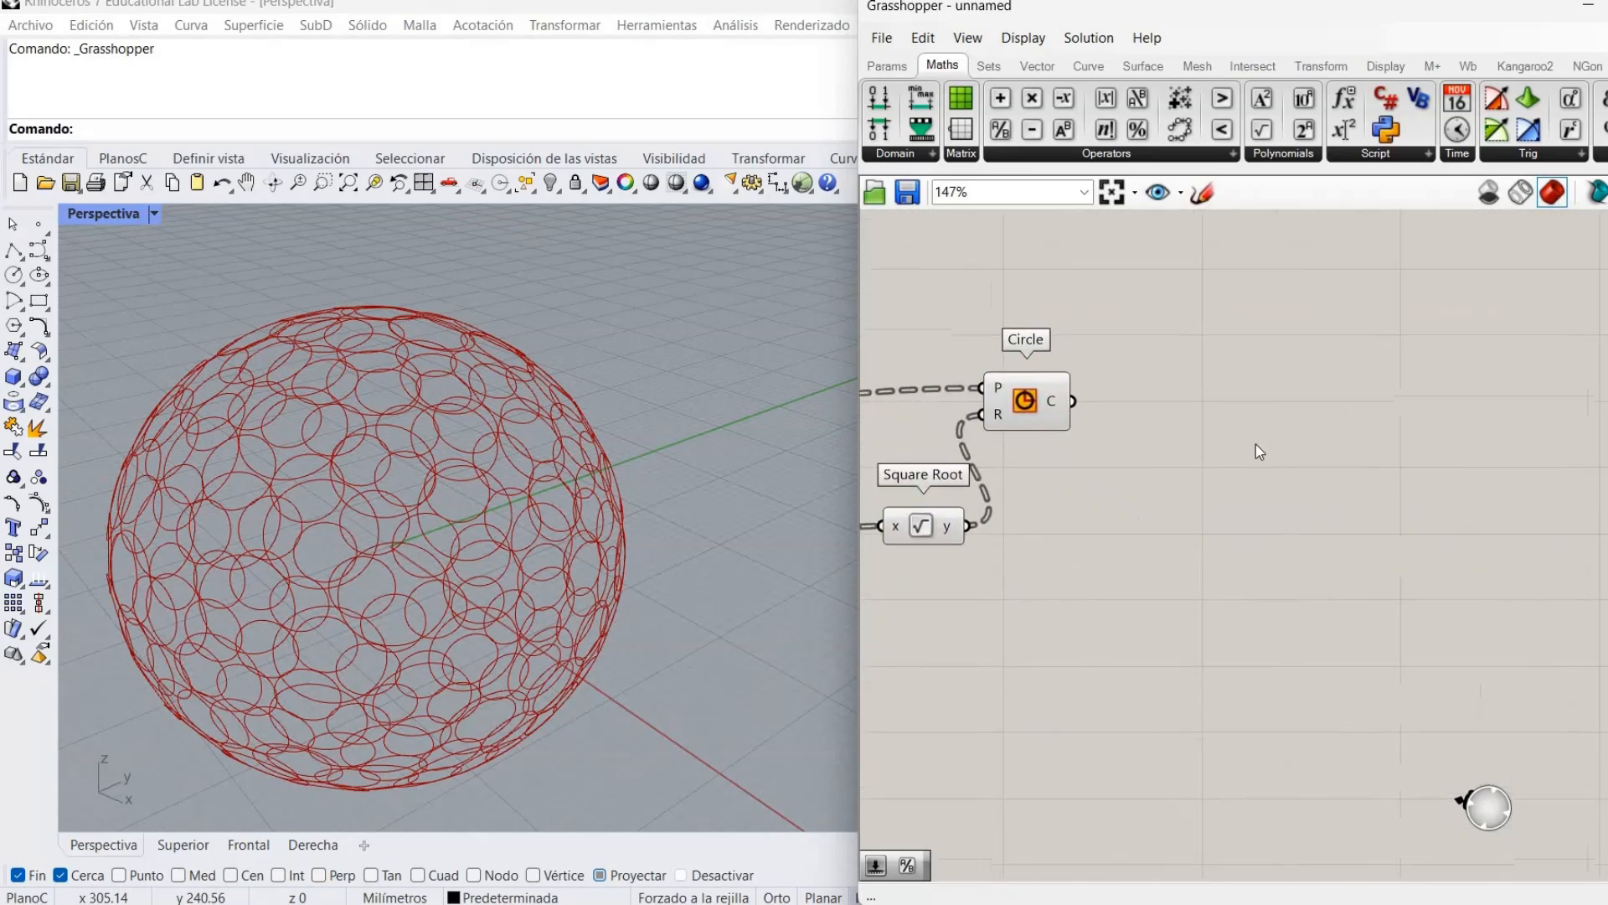
{"action": "right_click_drag", "start_coordinate": [1220, 459], "coordinate": [1341, 514]}
{"action": "left_click_drag", "start_coordinate": [1153, 460], "coordinate": [1265, 480]}
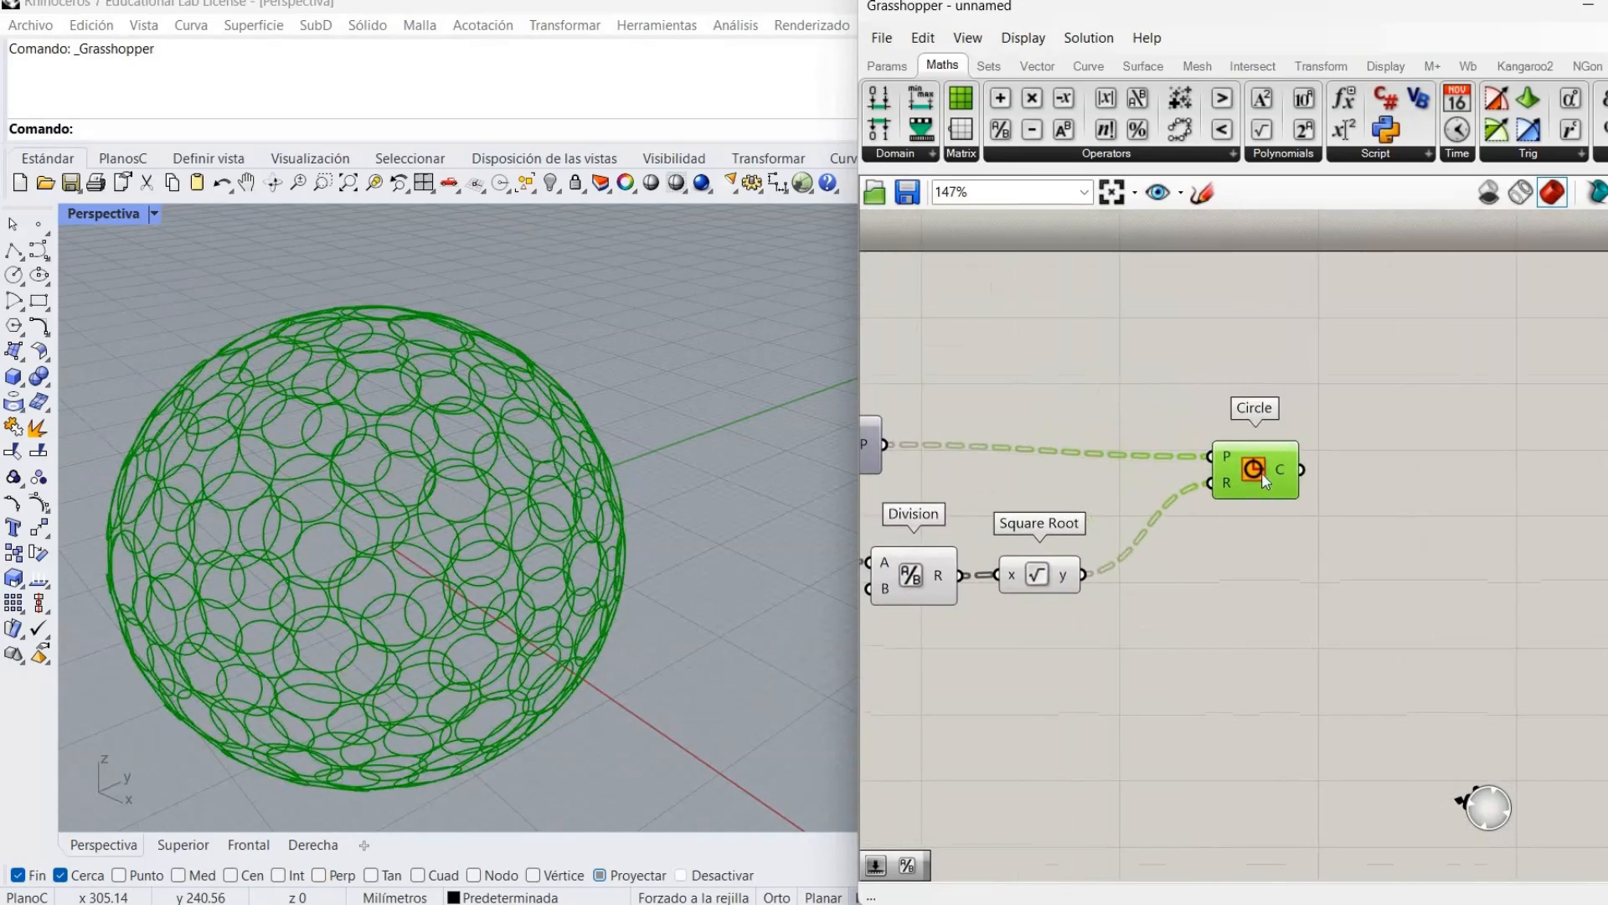
Add a Division component with the square root feeding its A input.
{"action": "left_click", "coordinate": [1198, 558]}
{"action": "double_click", "coordinate": [1193, 560]}
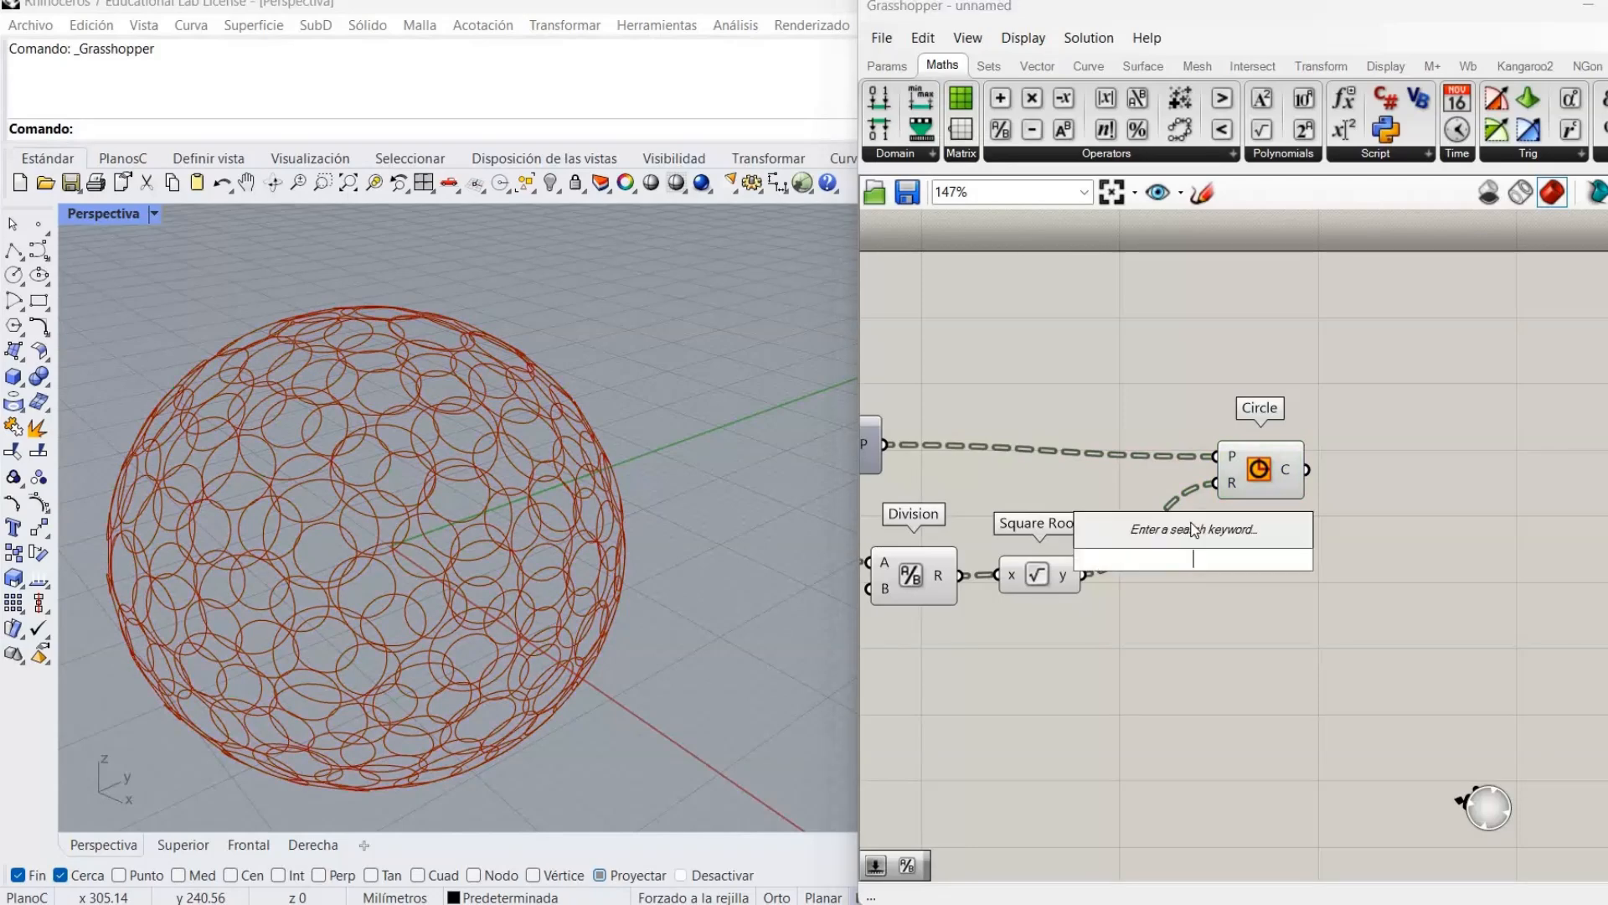
{"action": "type", "text": "division"}
{"action": "left_click", "coordinate": [1216, 559]}
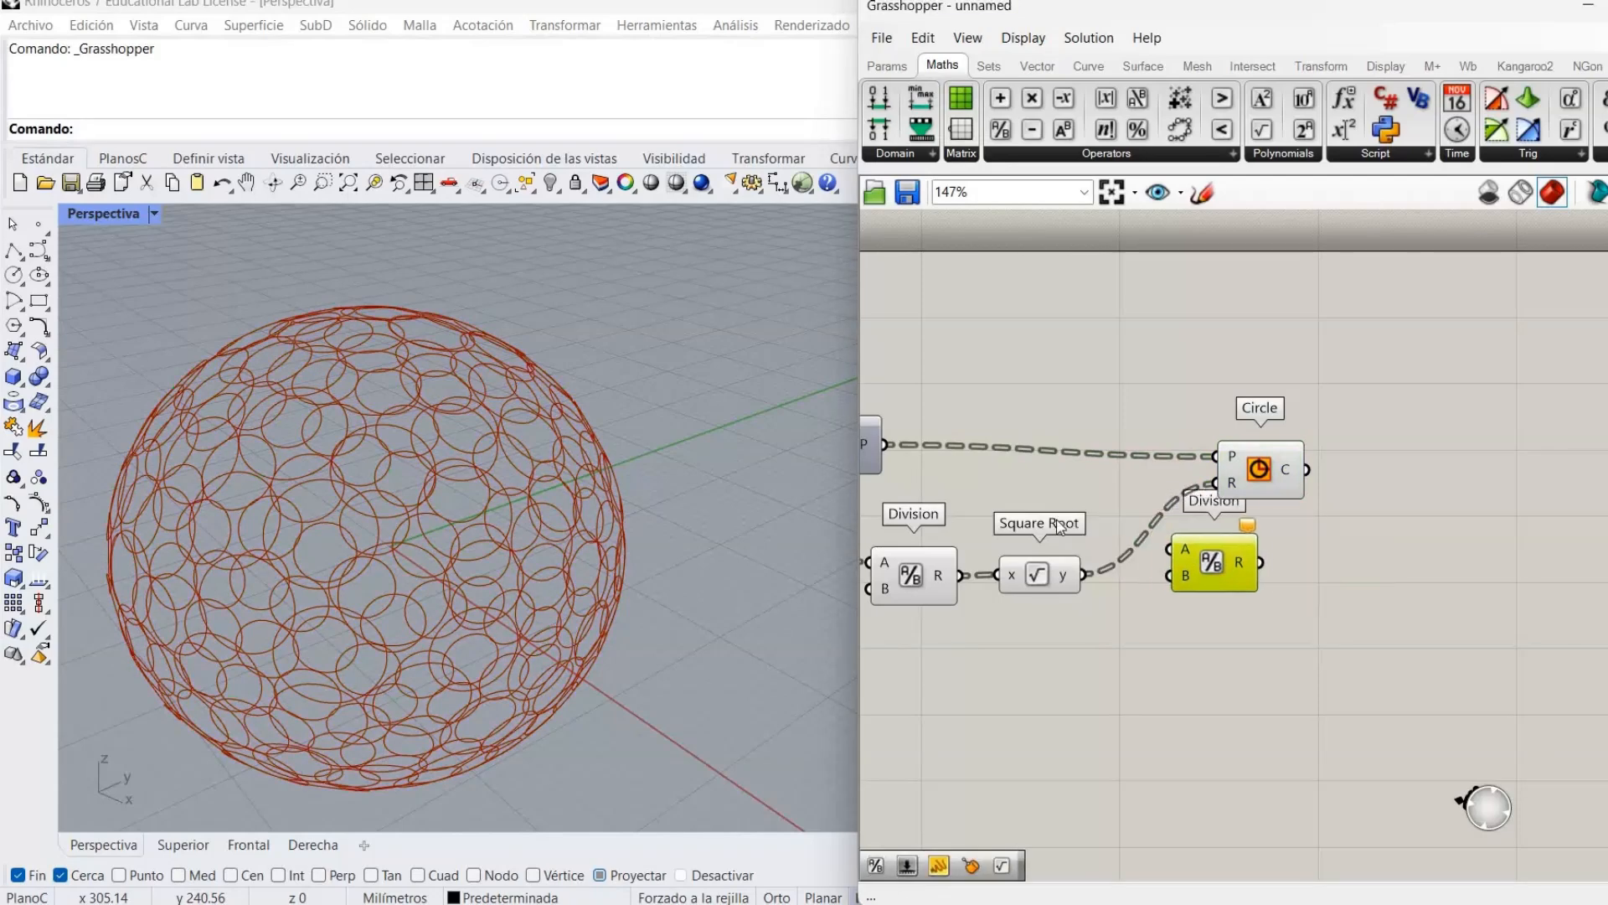
{"action": "left_click_drag", "start_coordinate": [1181, 558], "coordinate": [1085, 574]}
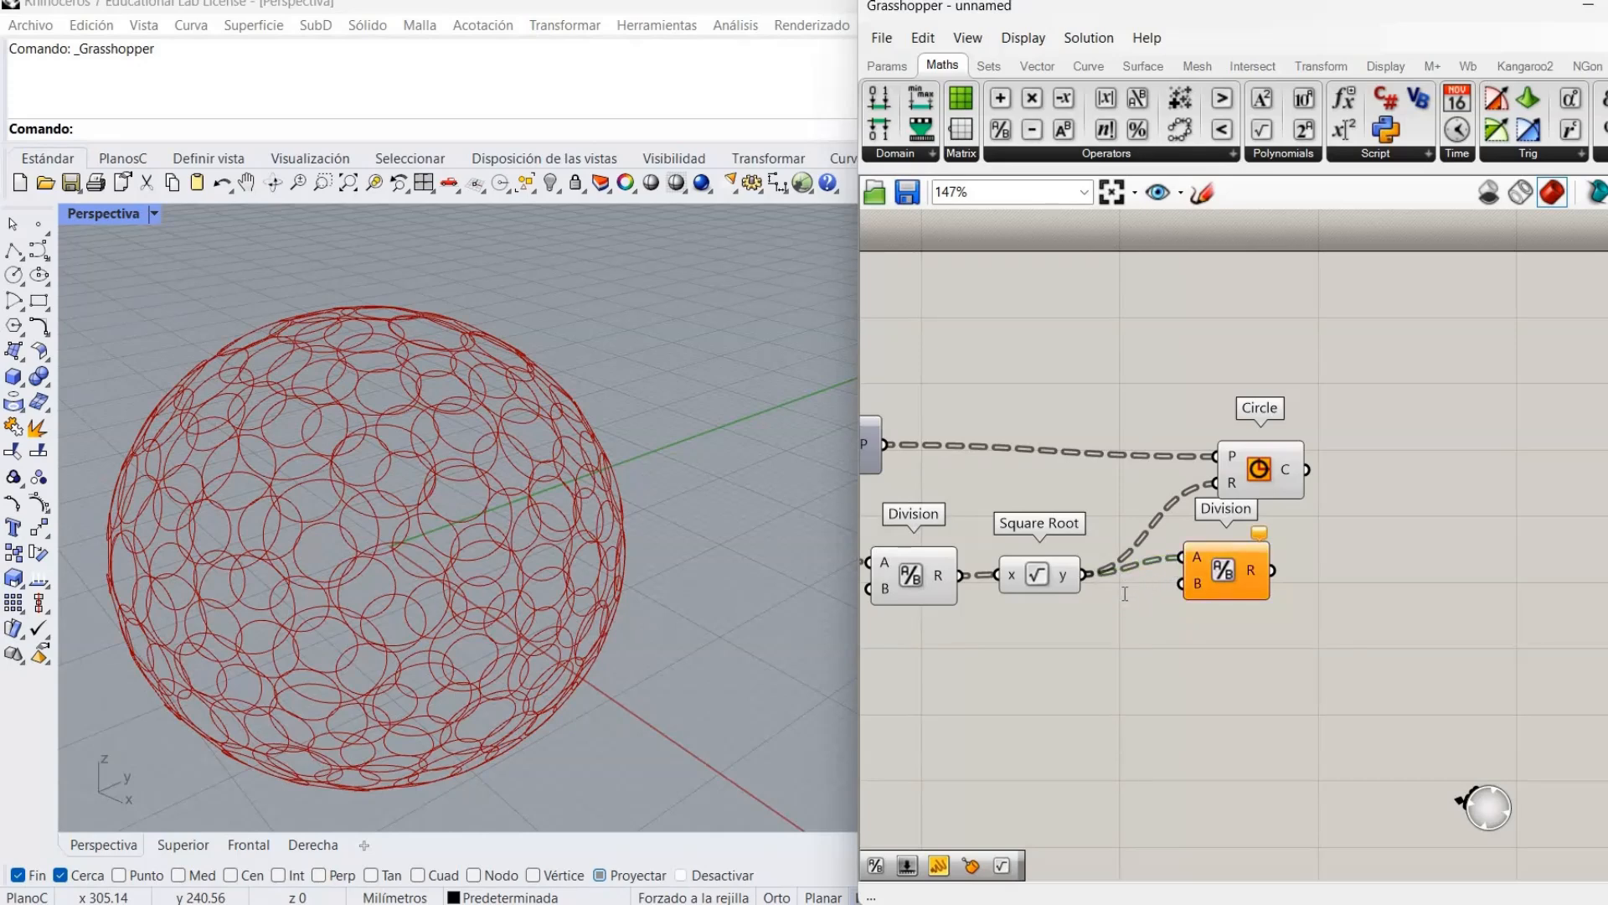
Connect a 1.00 number slider to Division's B and wire its result into the Circle radius.
{"action": "double_click", "coordinate": [1124, 601]}
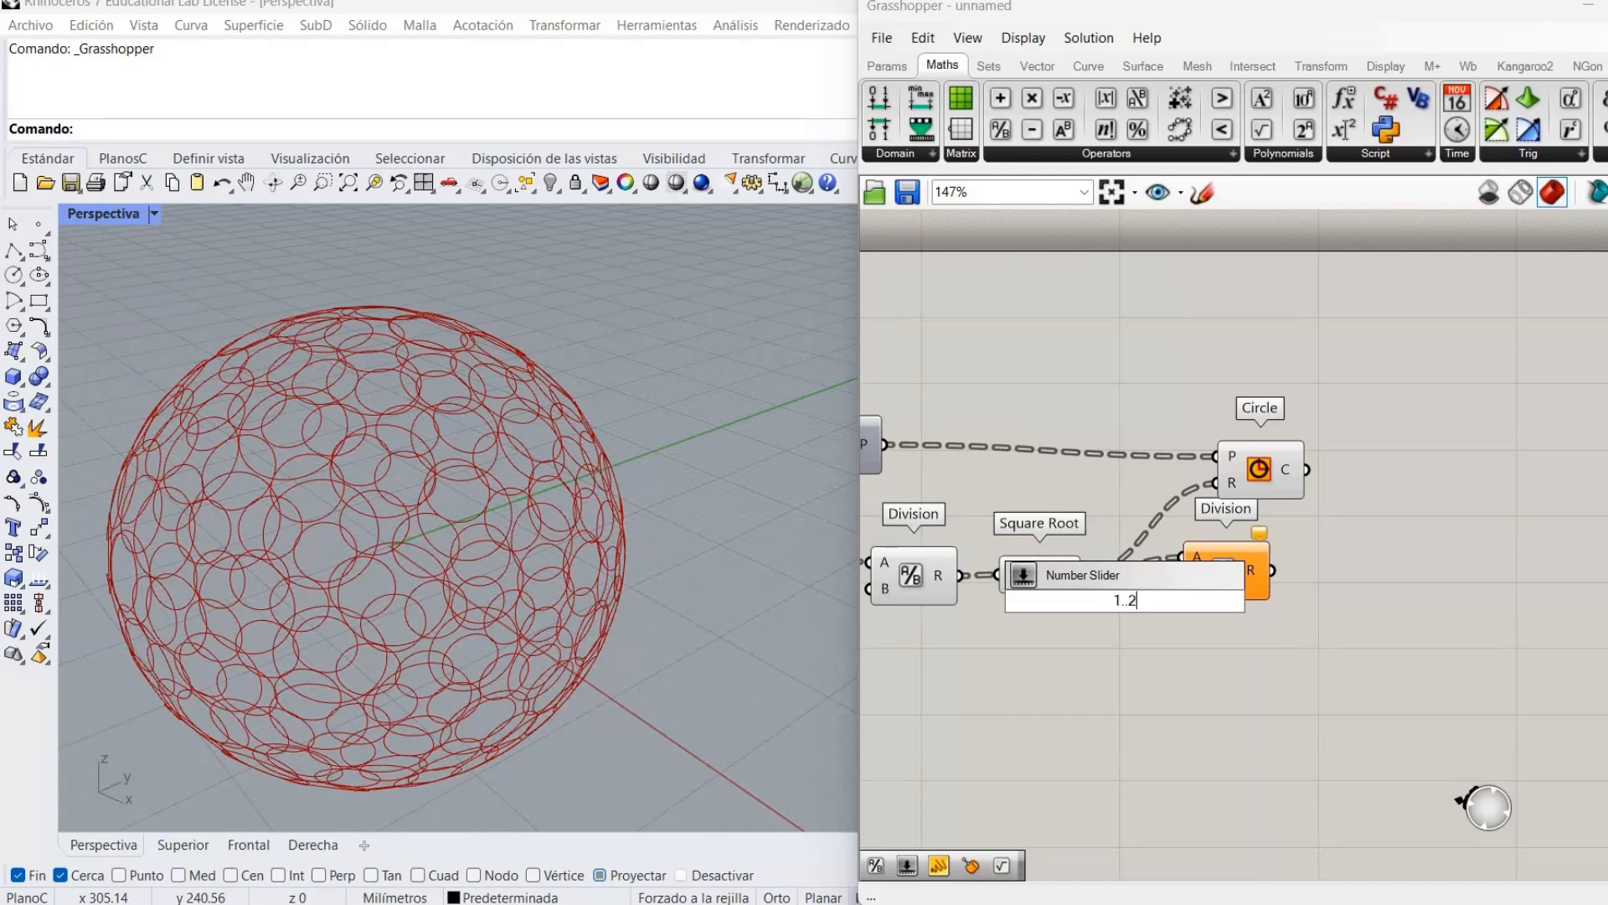
{"action": "type", "text": "00"}
{"action": "key", "text": "Return"}
{"action": "left_click_drag", "start_coordinate": [1258, 575], "coordinate": [1330, 576]}
{"action": "left_click_drag", "start_coordinate": [1135, 601], "coordinate": [1139, 621]}
{"action": "left_click_drag", "start_coordinate": [1236, 620], "coordinate": [1253, 584]}
{"action": "left_click_drag", "start_coordinate": [1250, 473], "coordinate": [1423, 461]}
{"action": "left_click_drag", "start_coordinate": [1344, 570], "coordinate": [1404, 473]}
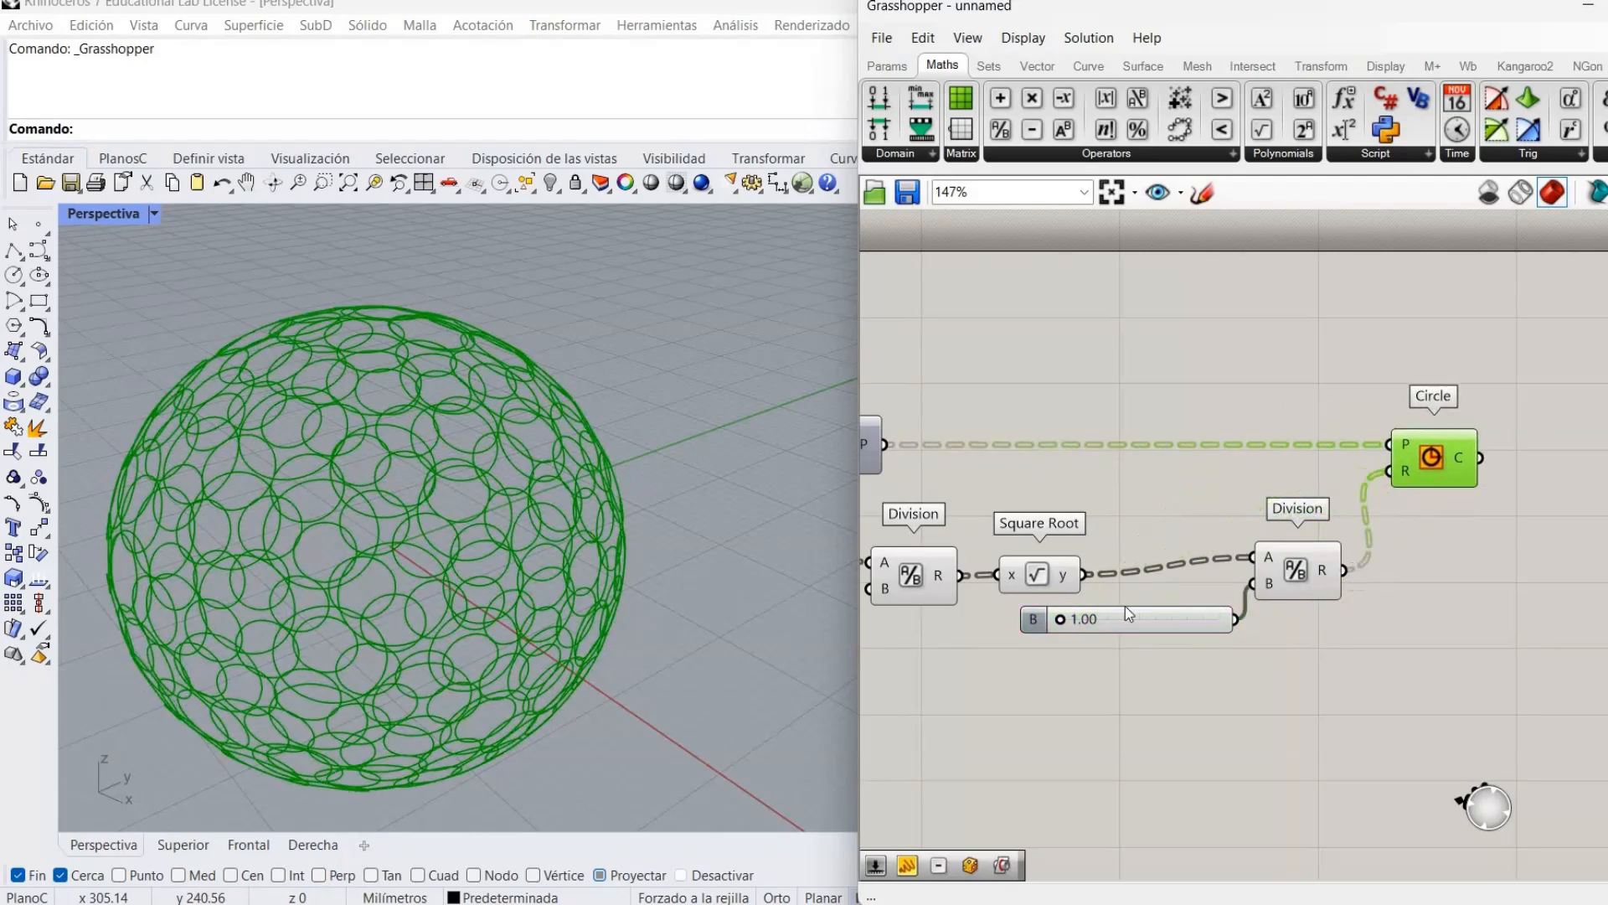
Raise slider B to 1.28 and orbit in to check the shrunken circles.
{"action": "left_click", "coordinate": [1061, 621]}
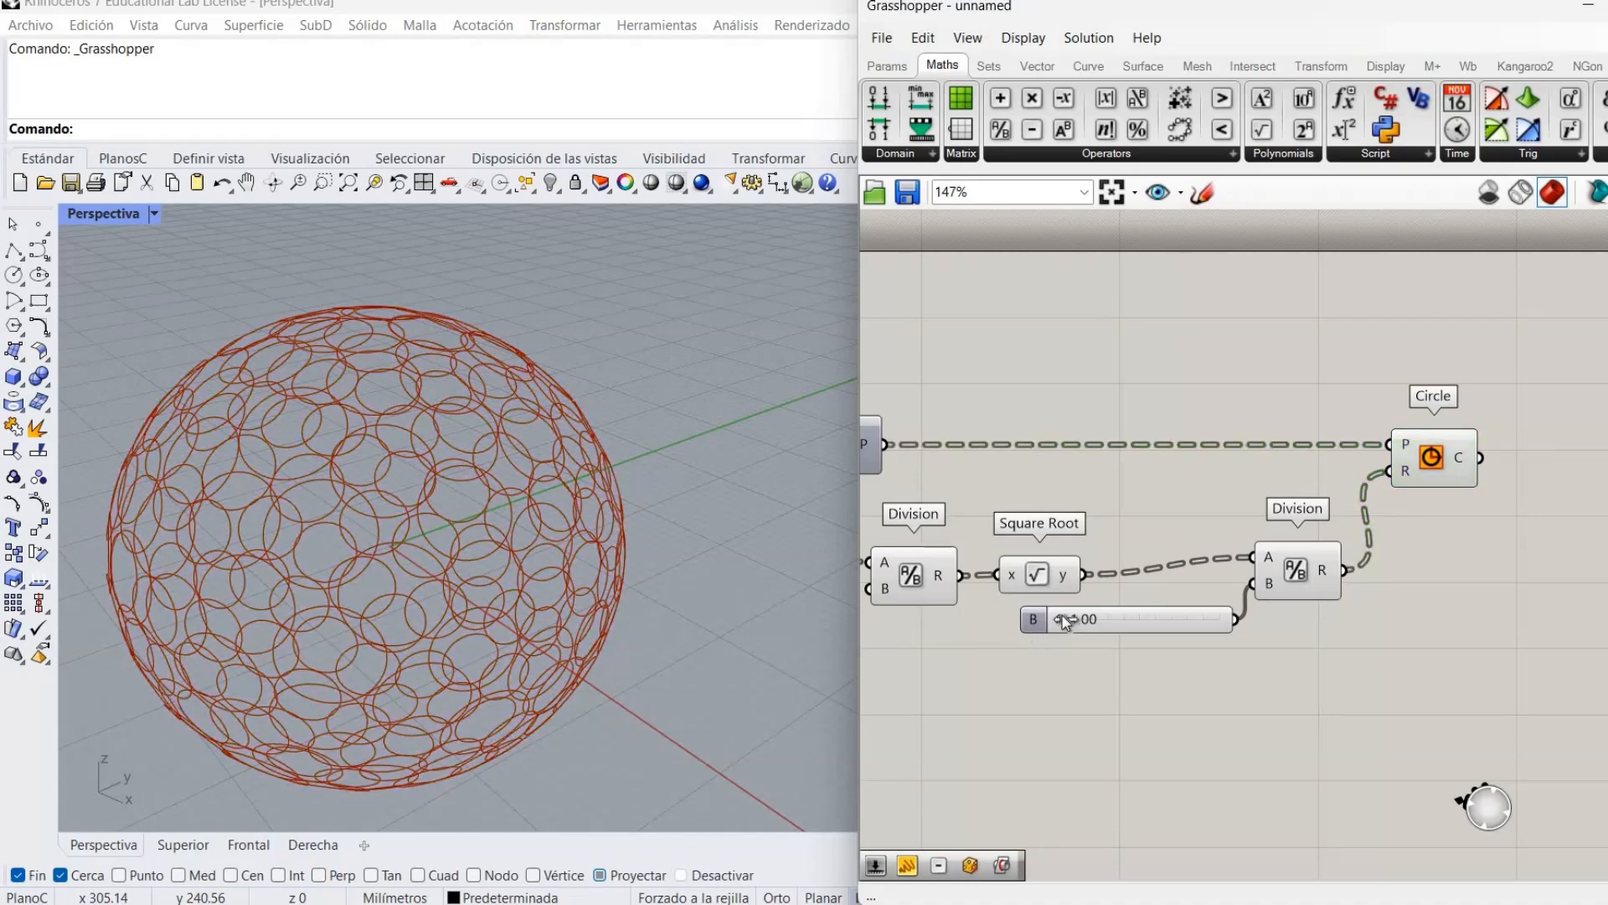
{"action": "left_click_drag", "start_coordinate": [1108, 632], "coordinate": [1109, 632]}
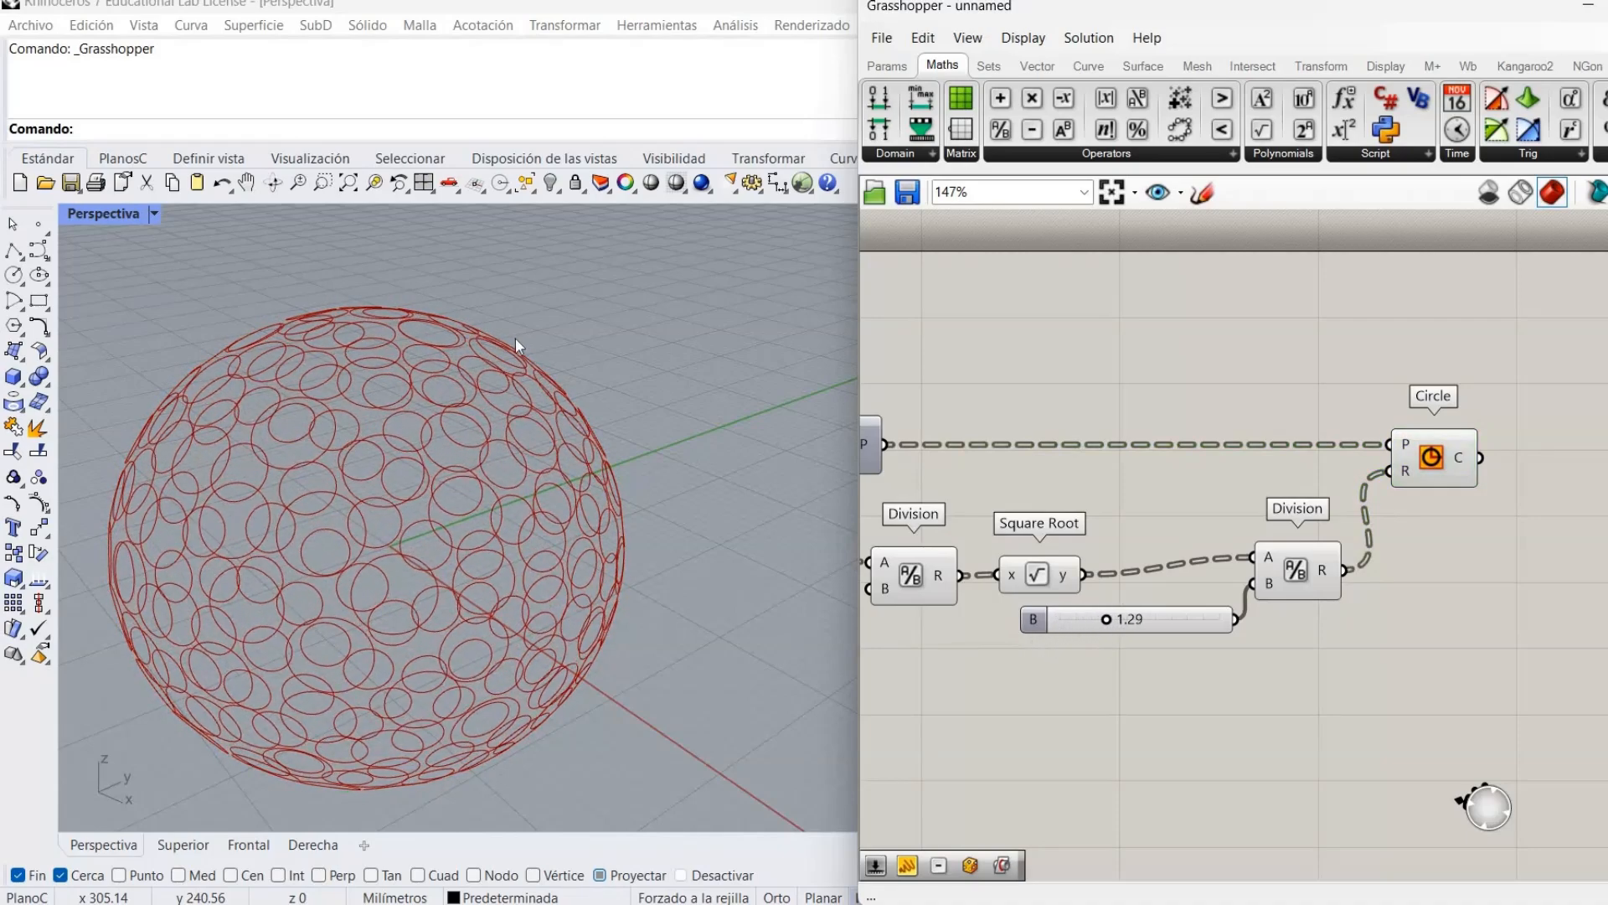
{"action": "right_click_drag", "start_coordinate": [592, 385], "coordinate": [439, 516]}
{"action": "scroll", "coordinate": [419, 469], "scroll_direction": "up", "scroll_amount": 5}
{"action": "right_click_drag", "start_coordinate": [428, 440], "coordinate": [494, 365]}
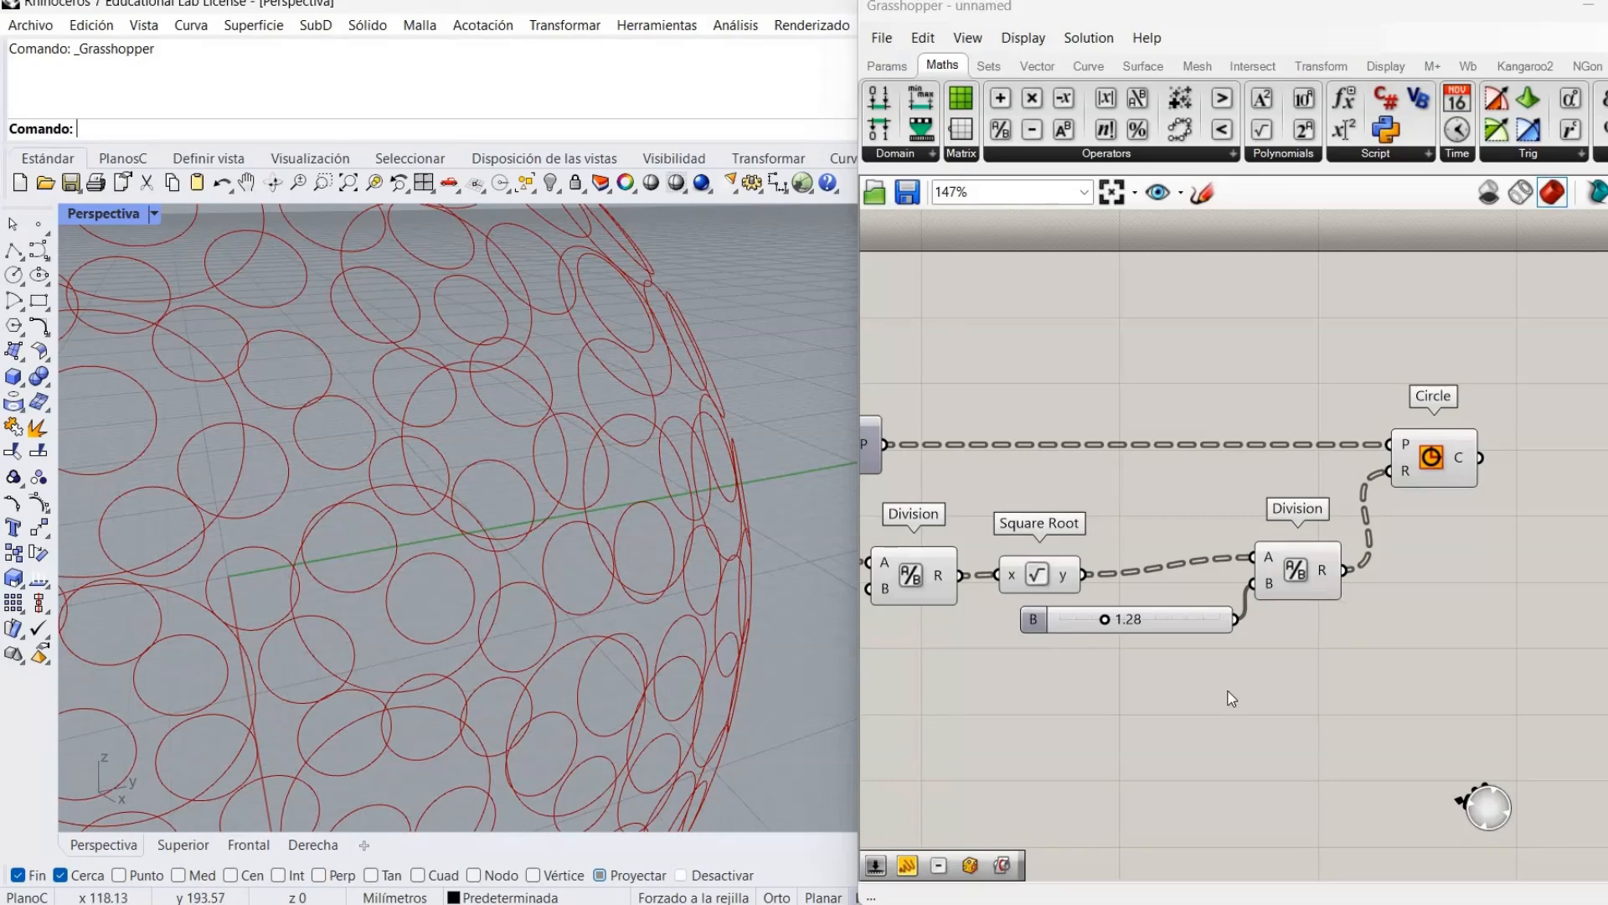
Raise slider B further to 1.56 and review the circle spacing from above.
{"action": "left_click_drag", "start_coordinate": [1106, 625], "coordinate": [1153, 658]}
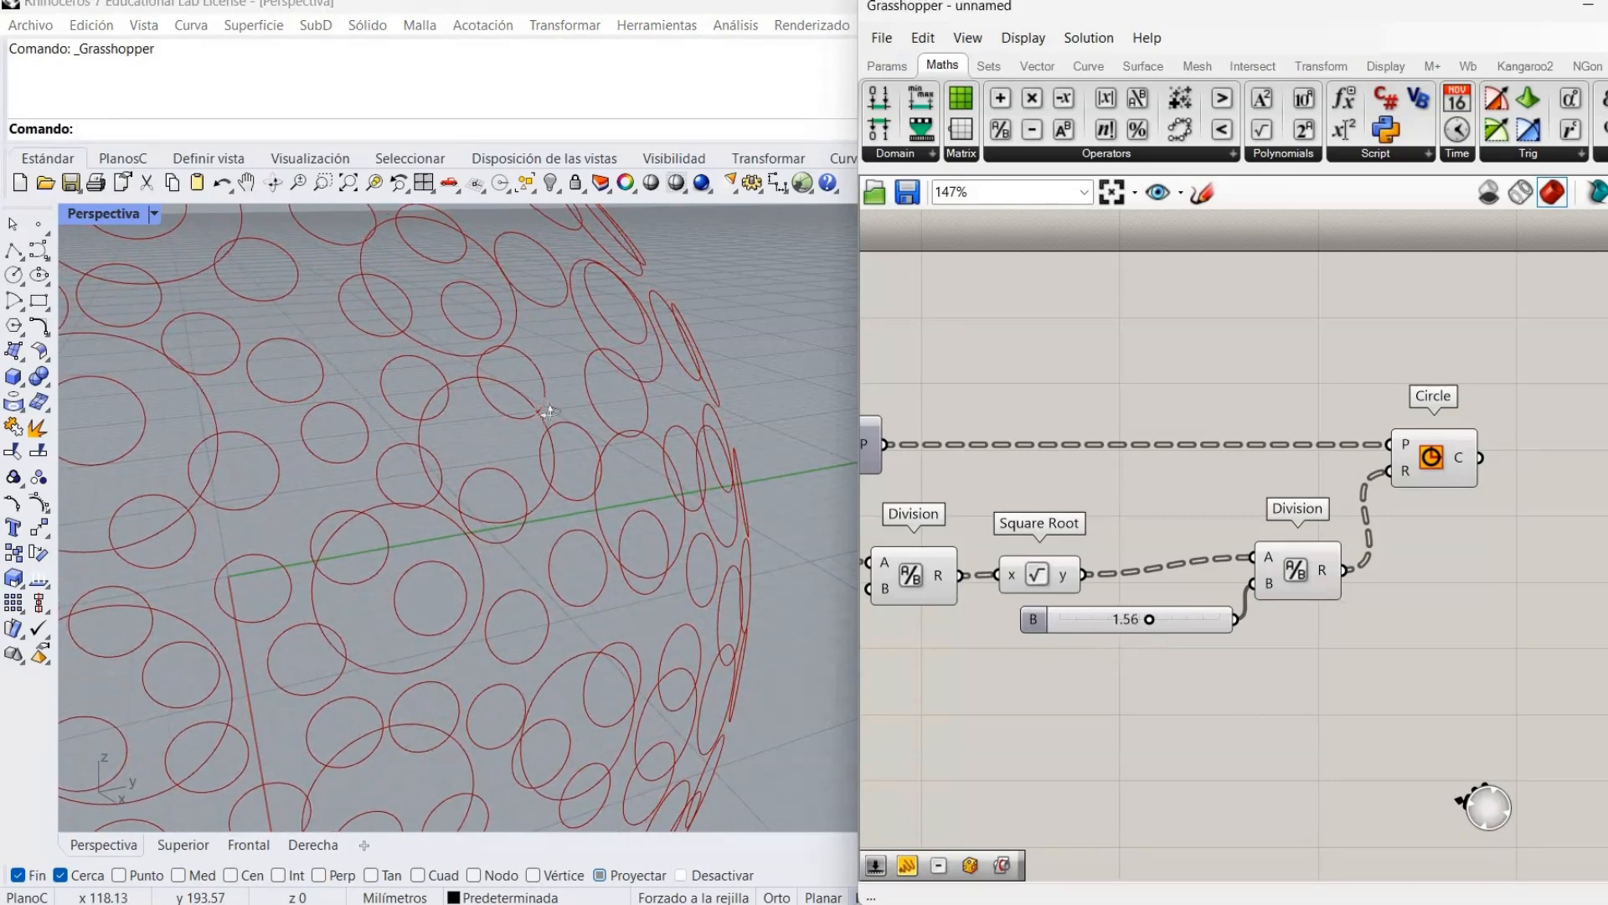
{"action": "scroll", "coordinate": [549, 411], "scroll_direction": "down", "scroll_amount": 10}
{"action": "right_click_drag", "start_coordinate": [497, 488], "coordinate": [436, 419]}
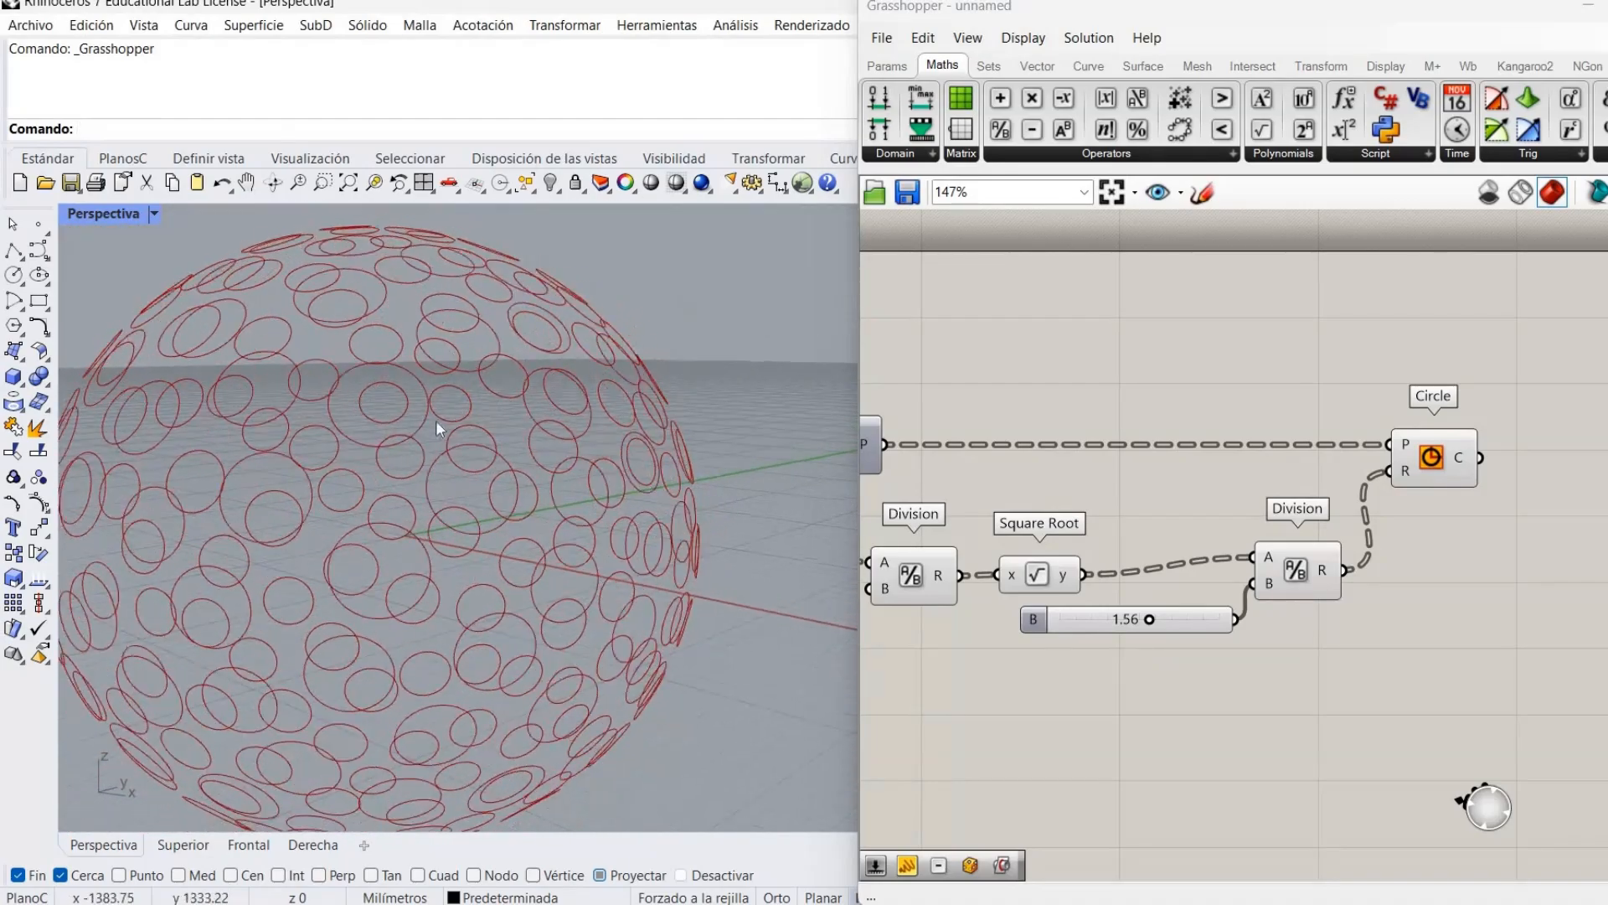
{"action": "right_click_drag", "start_coordinate": [374, 476], "coordinate": [365, 545]}
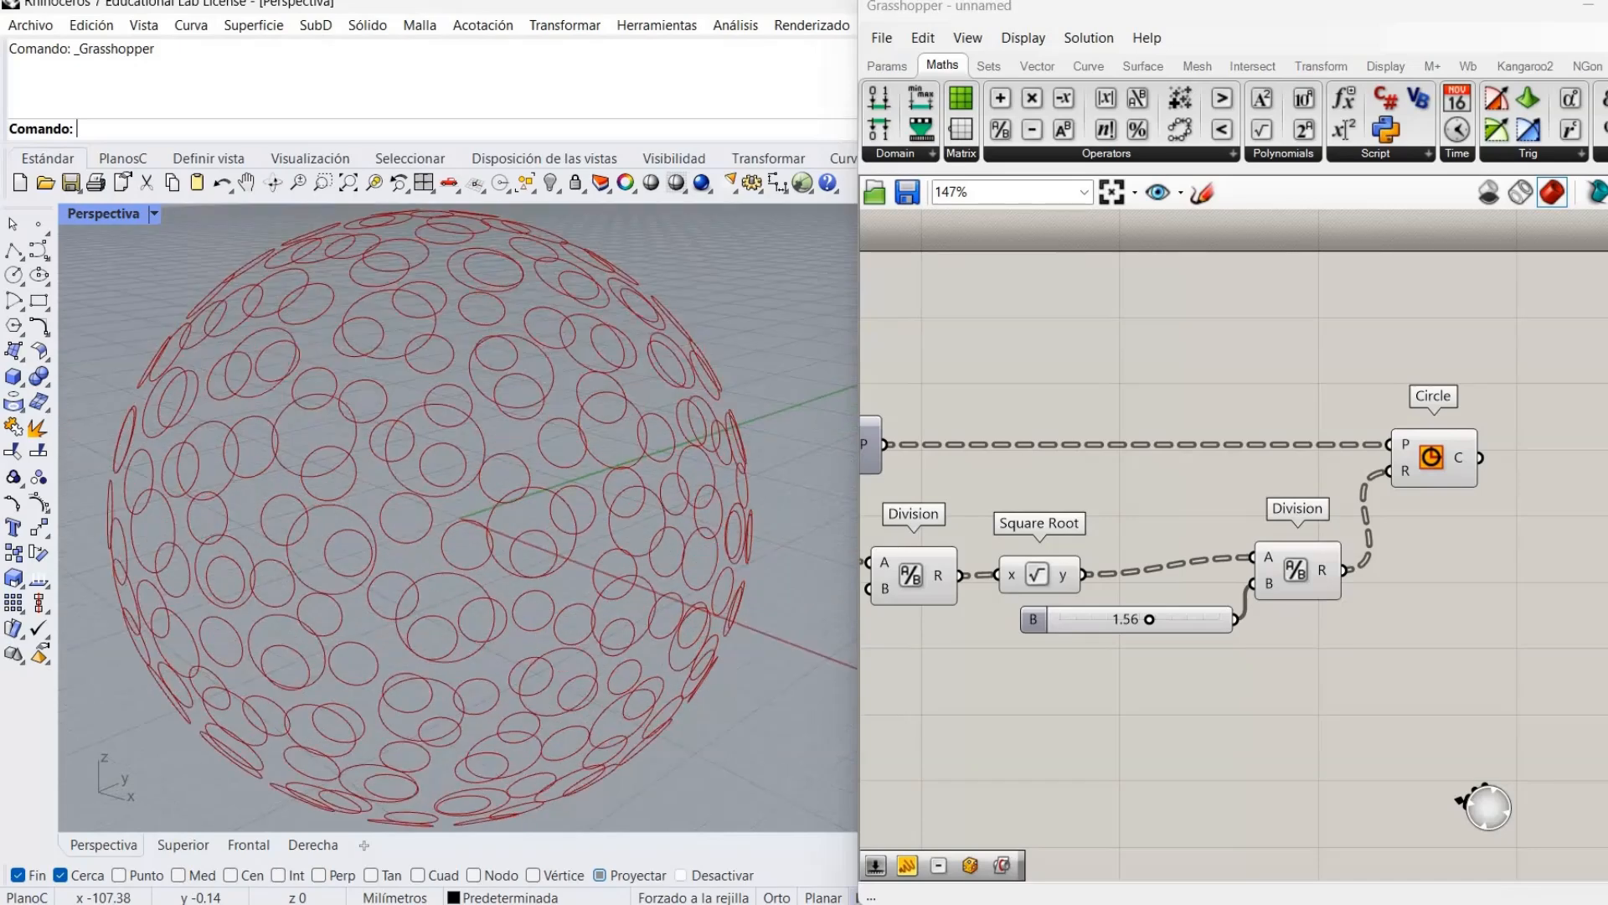
{"action": "right_click_drag", "start_coordinate": [1458, 488], "coordinate": [1393, 467]}
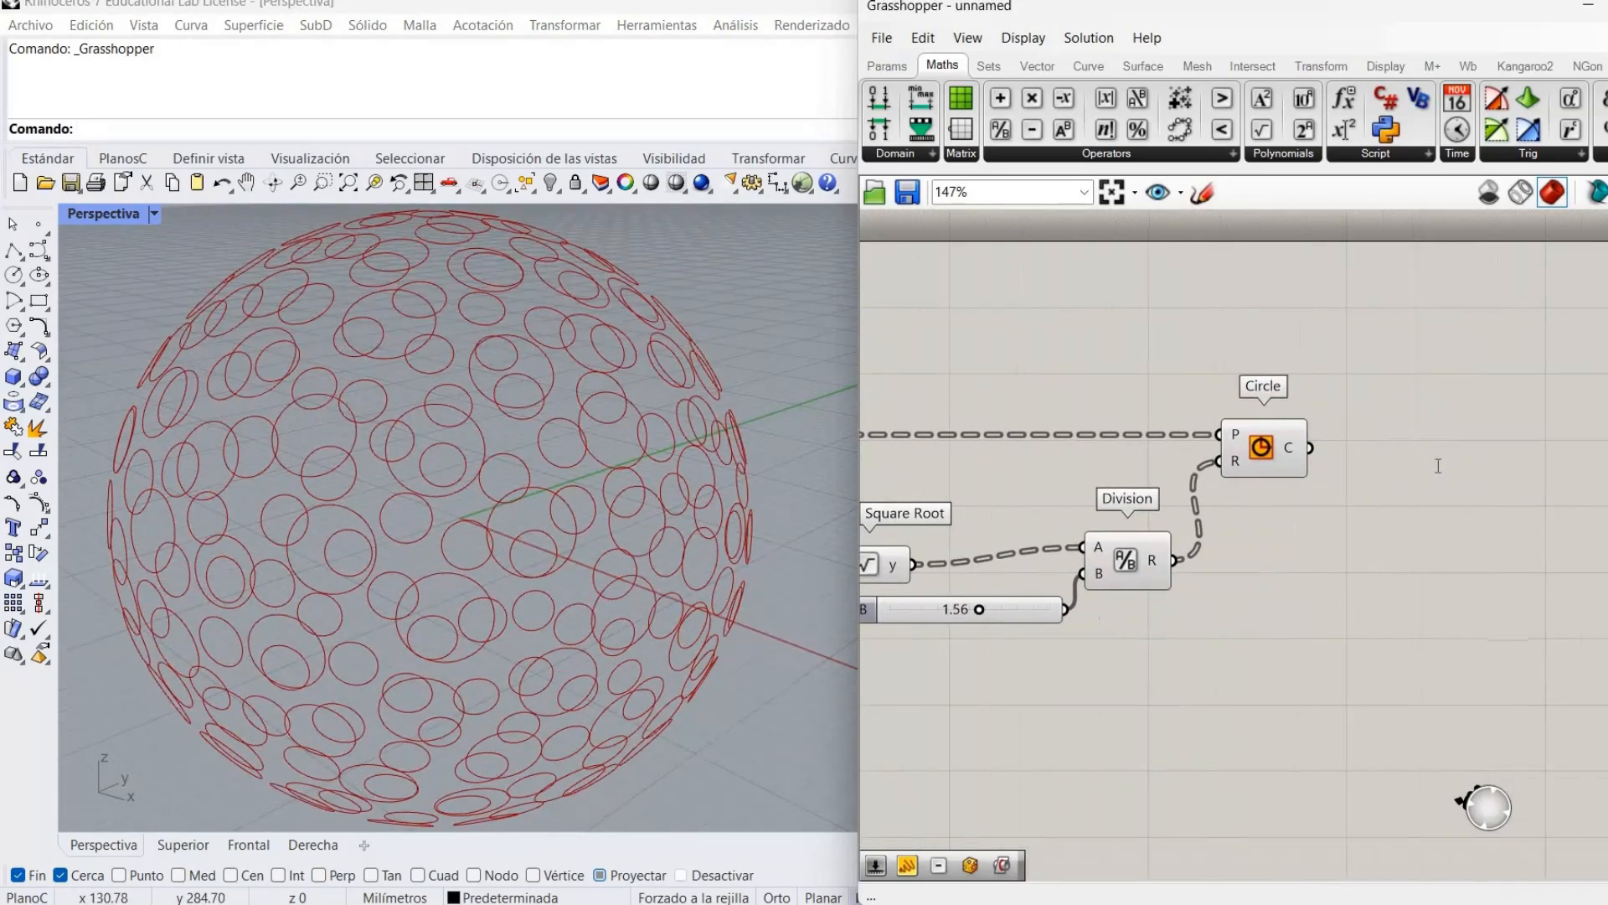
Search 'pull' and delete the mistakenly placed Pull Point component.
{"action": "double_click", "coordinate": [1438, 465]}
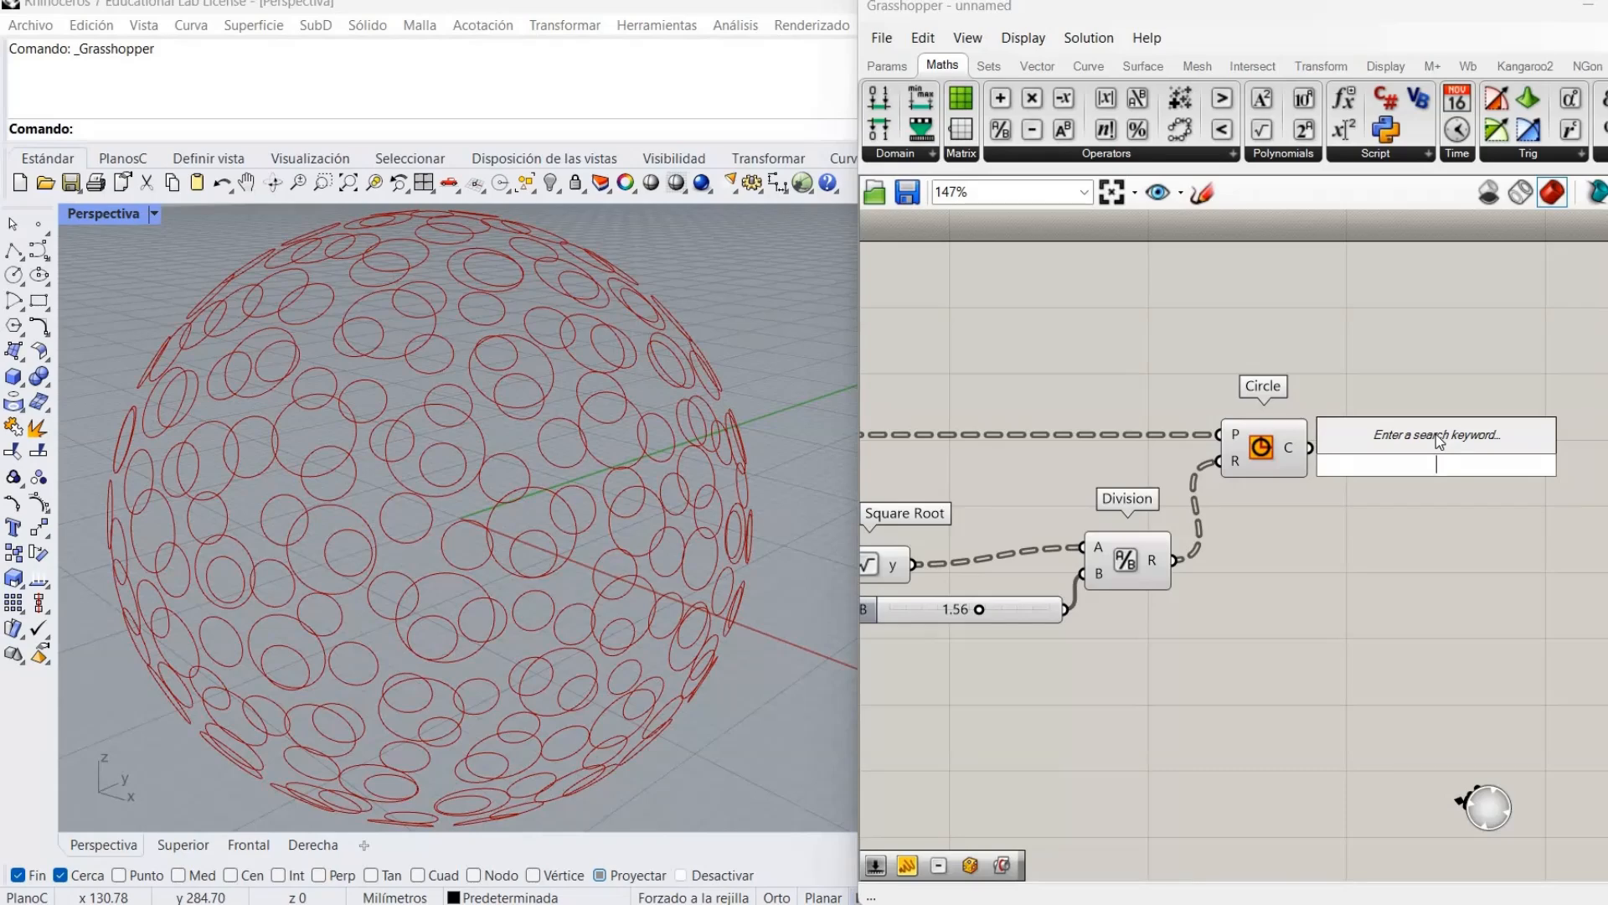
{"action": "type", "text": "pull"}
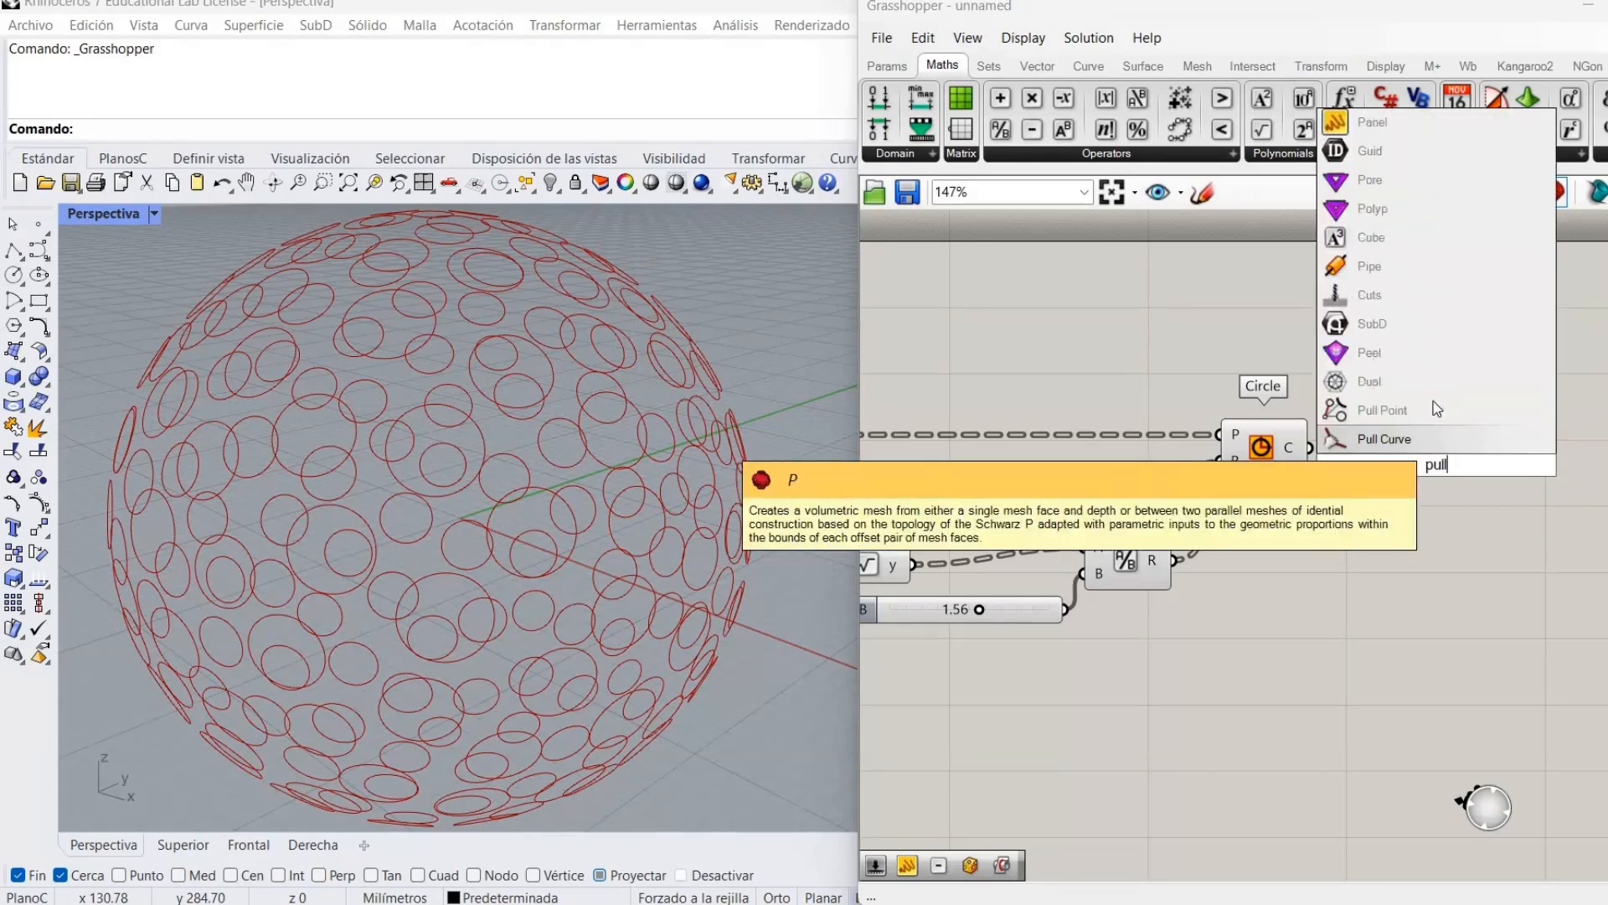
{"action": "left_click", "coordinate": [1387, 410]}
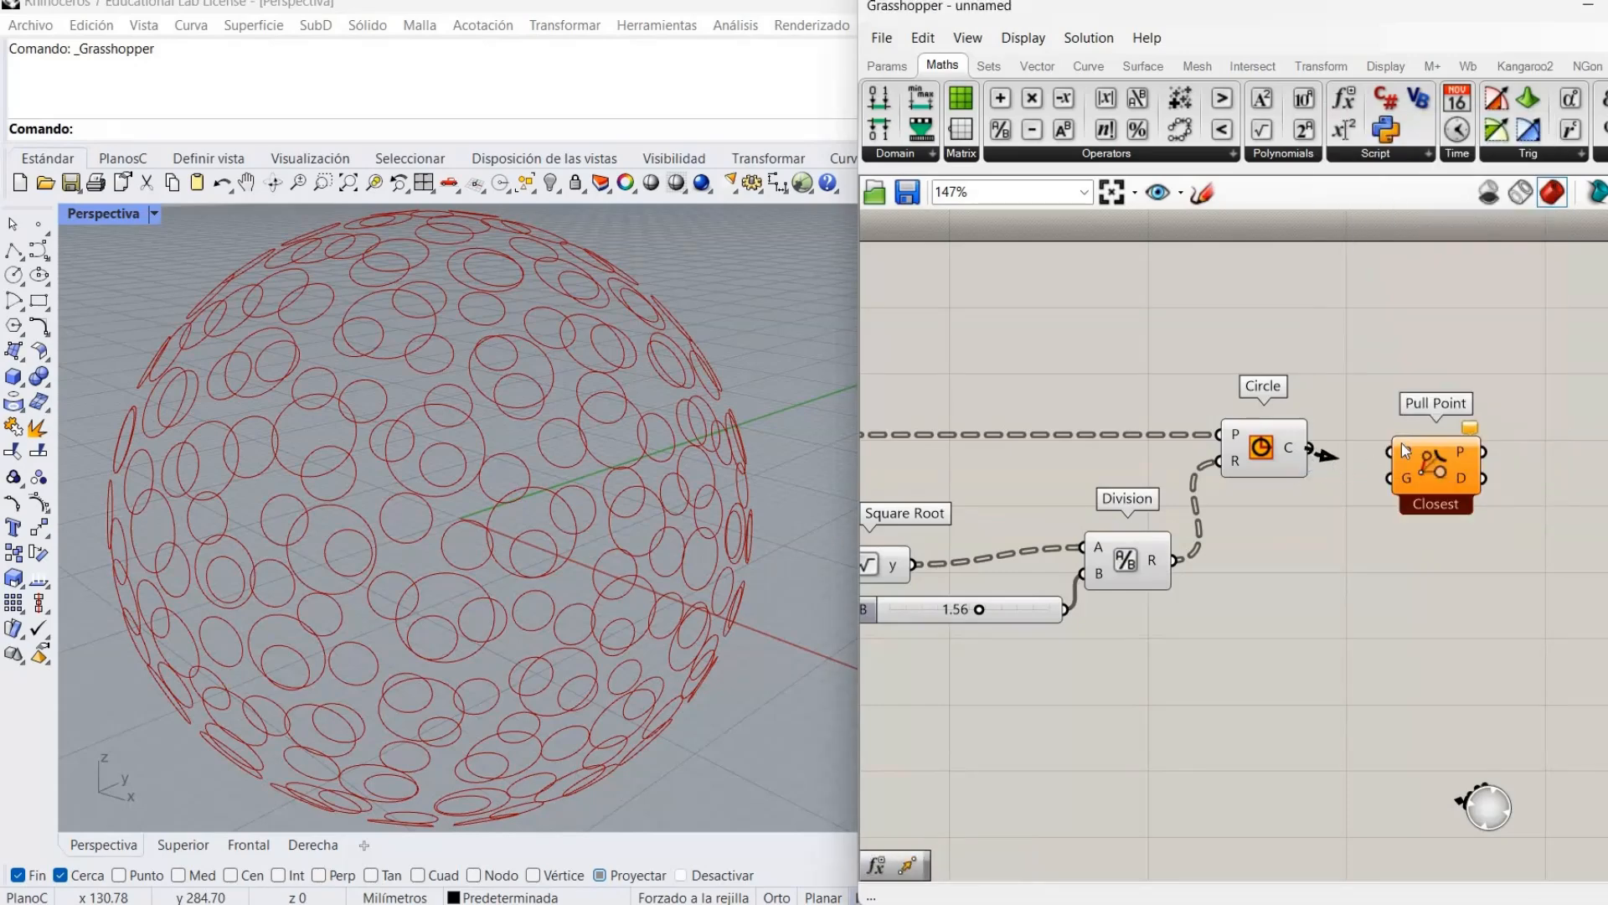
{"action": "left_click", "coordinate": [1439, 452]}
{"action": "key", "text": "Delete"}
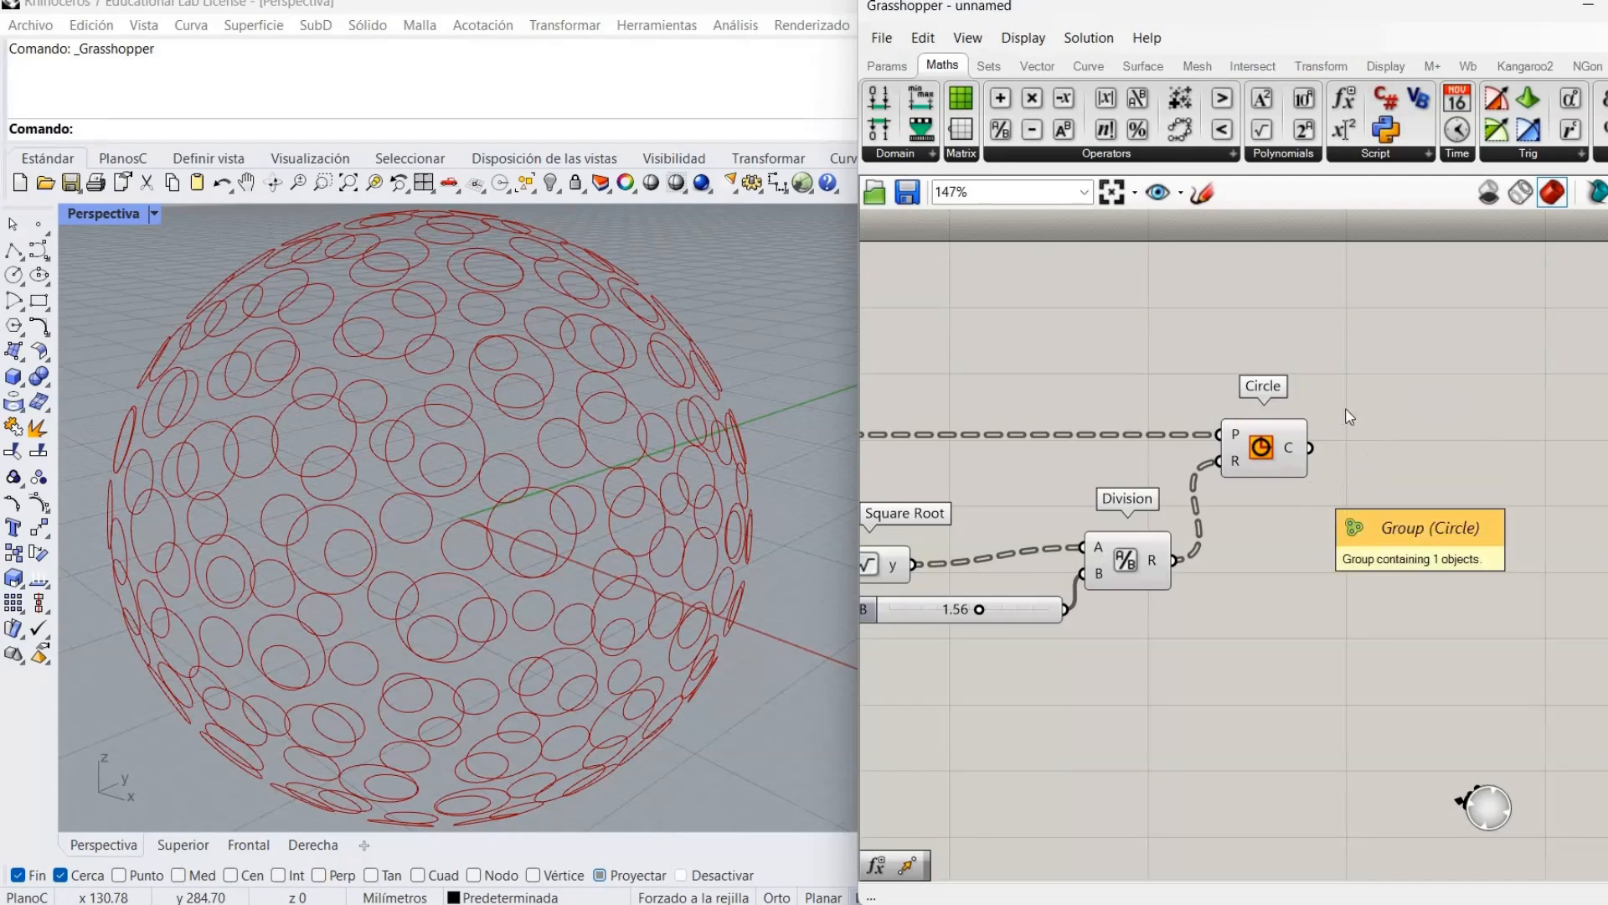
Place a Pull Curve component and feed the circles into its C input.
{"action": "double_click", "coordinate": [1350, 410]}
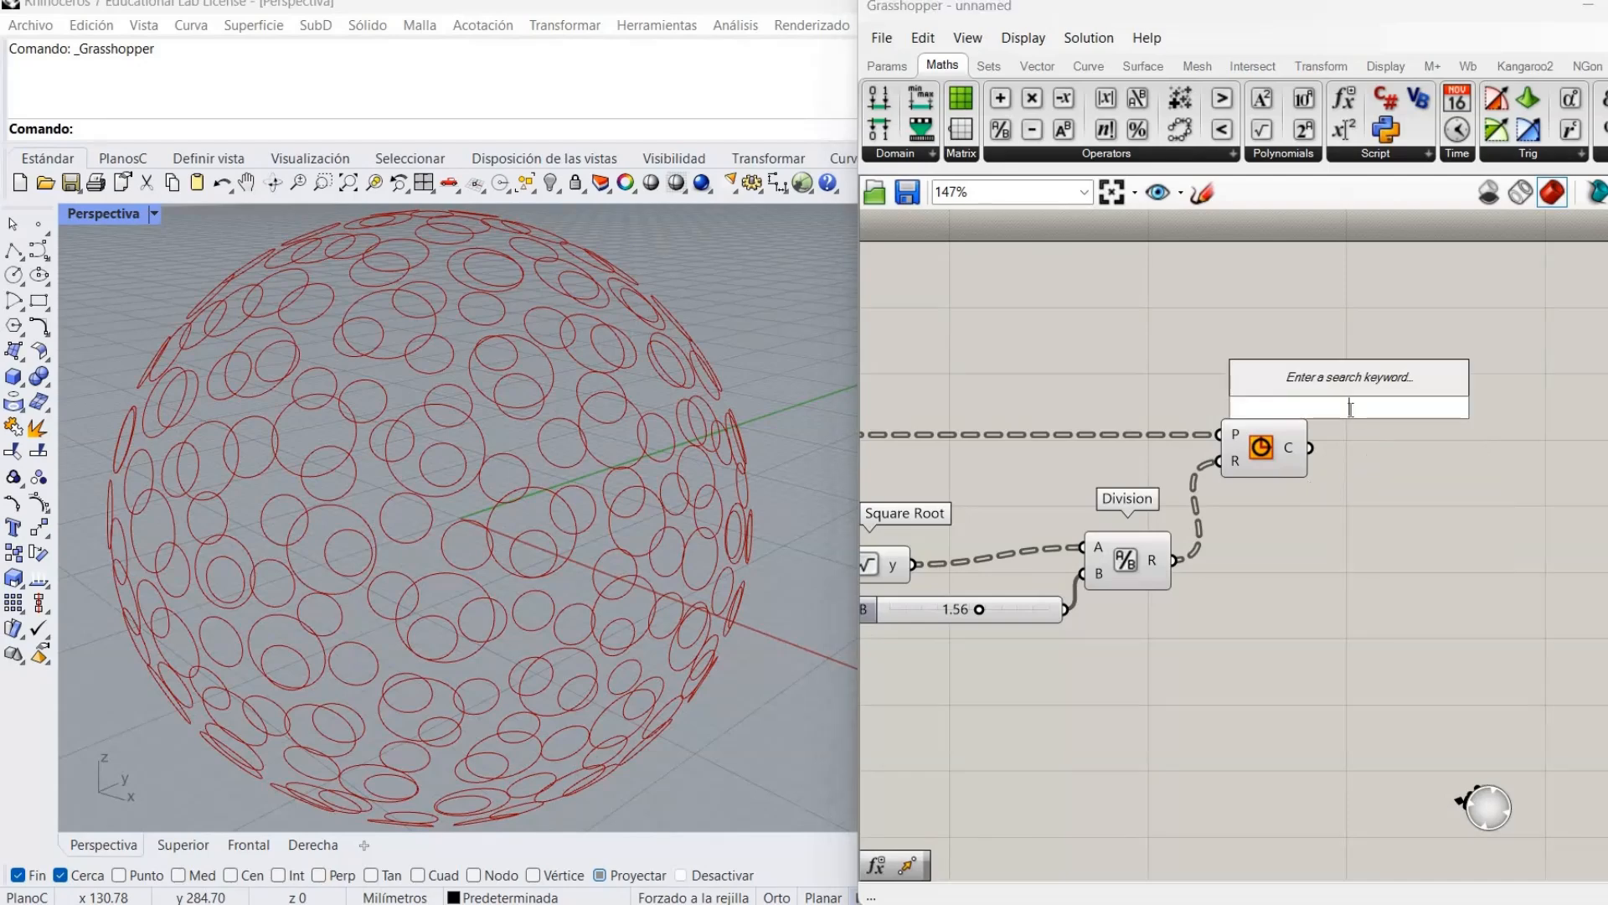
{"action": "type", "text": "pull"}
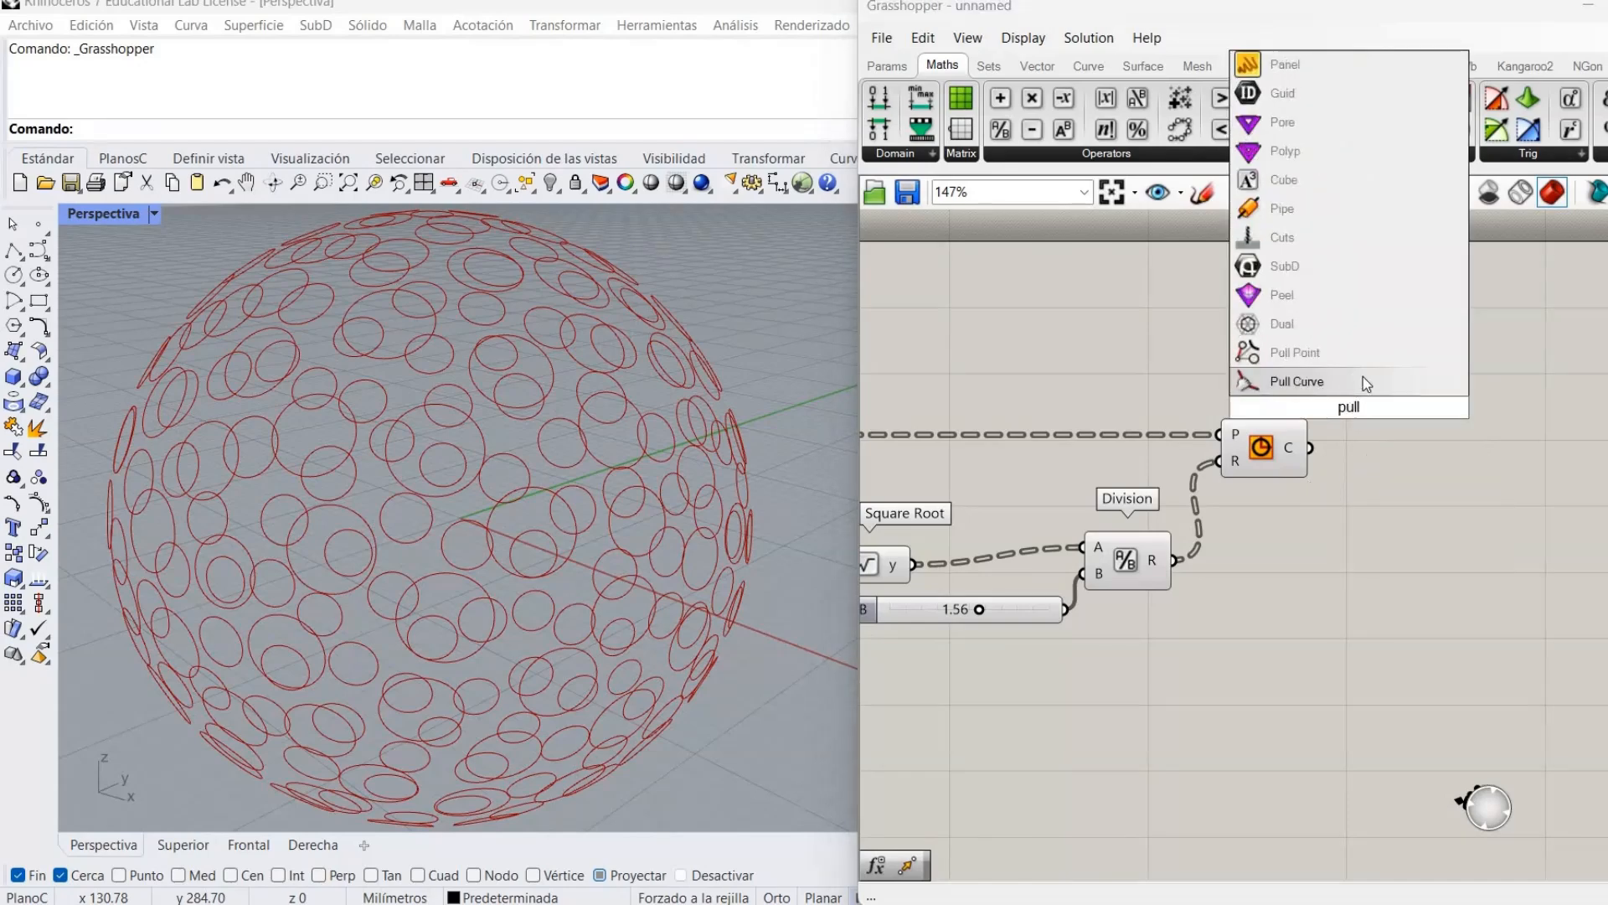
{"action": "left_click", "coordinate": [1363, 381]}
{"action": "left_click_drag", "start_coordinate": [1350, 405], "coordinate": [1311, 448]}
Wire the Sphere component's output into Pull Curve's S input.
{"action": "right_click_drag", "start_coordinate": [928, 693], "coordinate": [1395, 616]}
{"action": "left_click_drag", "start_coordinate": [1135, 418], "coordinate": [1518, 487]}
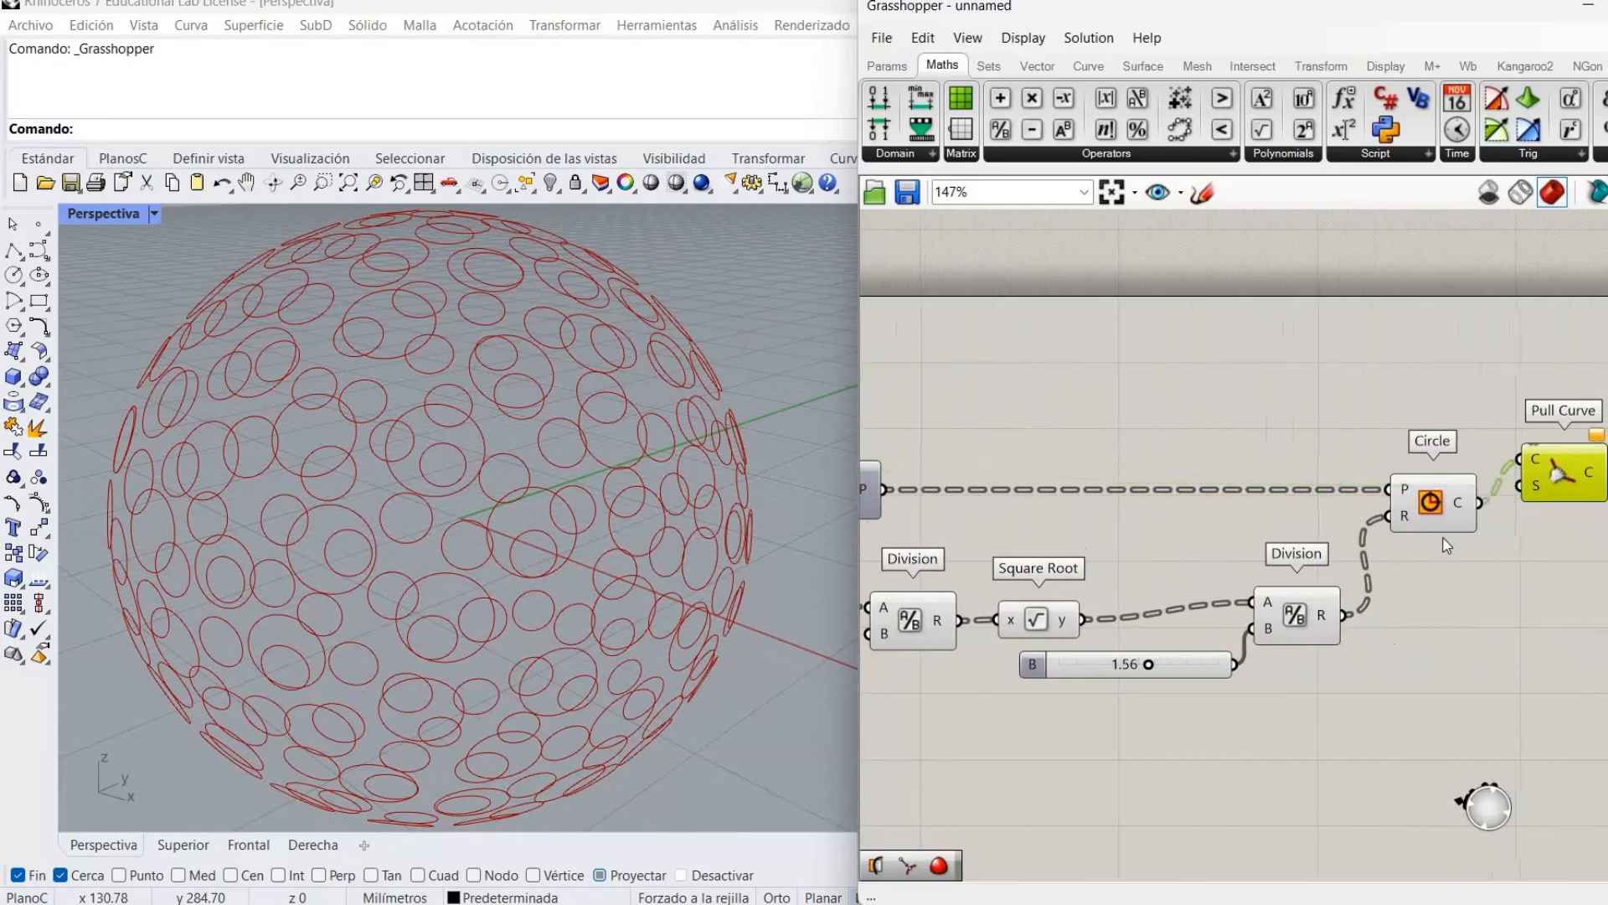
{"action": "right_click_drag", "start_coordinate": [1228, 536], "coordinate": [1591, 545]}
{"action": "right_click_drag", "start_coordinate": [922, 549], "coordinate": [1592, 520]}
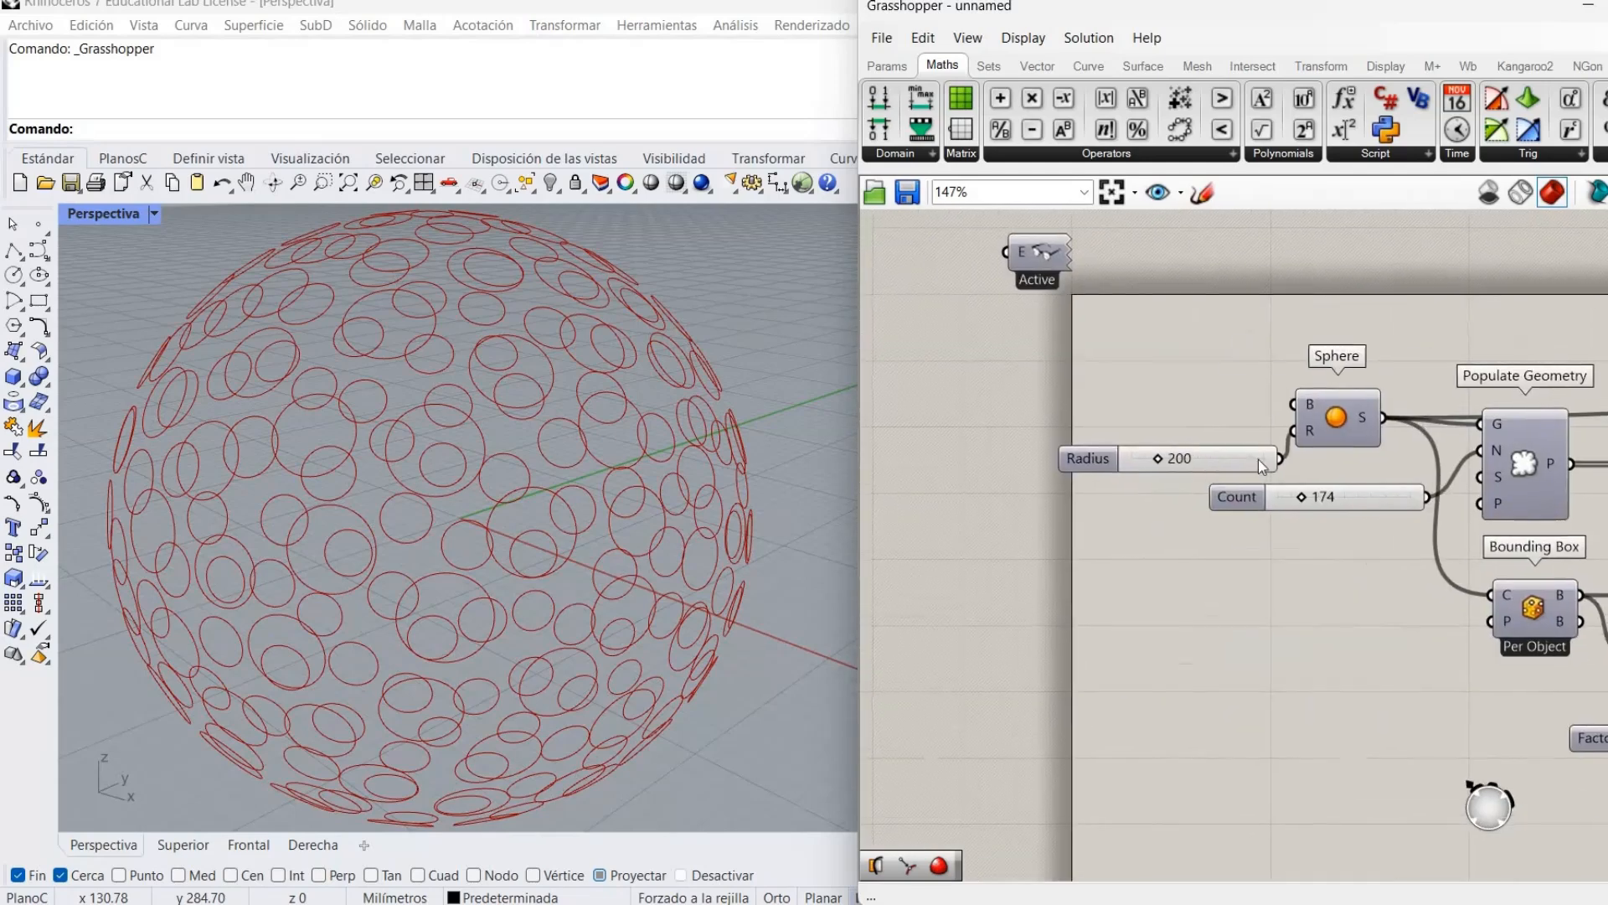
{"action": "left_click_drag", "start_coordinate": [1379, 418], "coordinate": [1559, 482]}
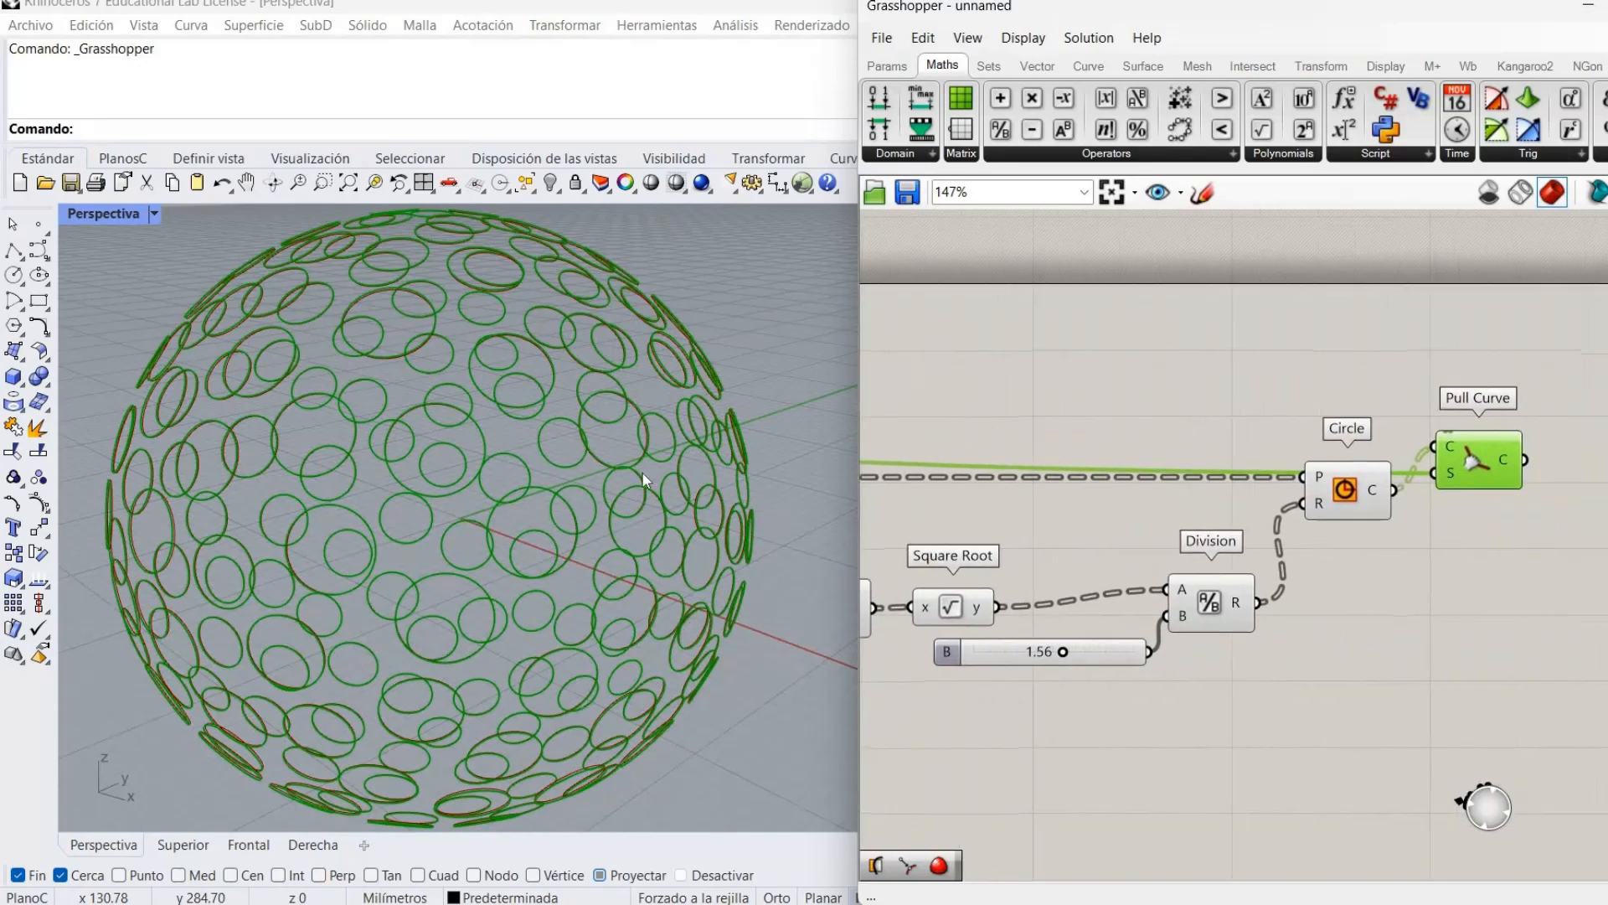
Zoom in on the red rings across the sphere and nudge the Circle component down.
{"action": "scroll", "coordinate": [611, 351], "scroll_direction": "up", "scroll_amount": 3}
{"action": "scroll", "coordinate": [612, 339], "scroll_direction": "up", "scroll_amount": 2}
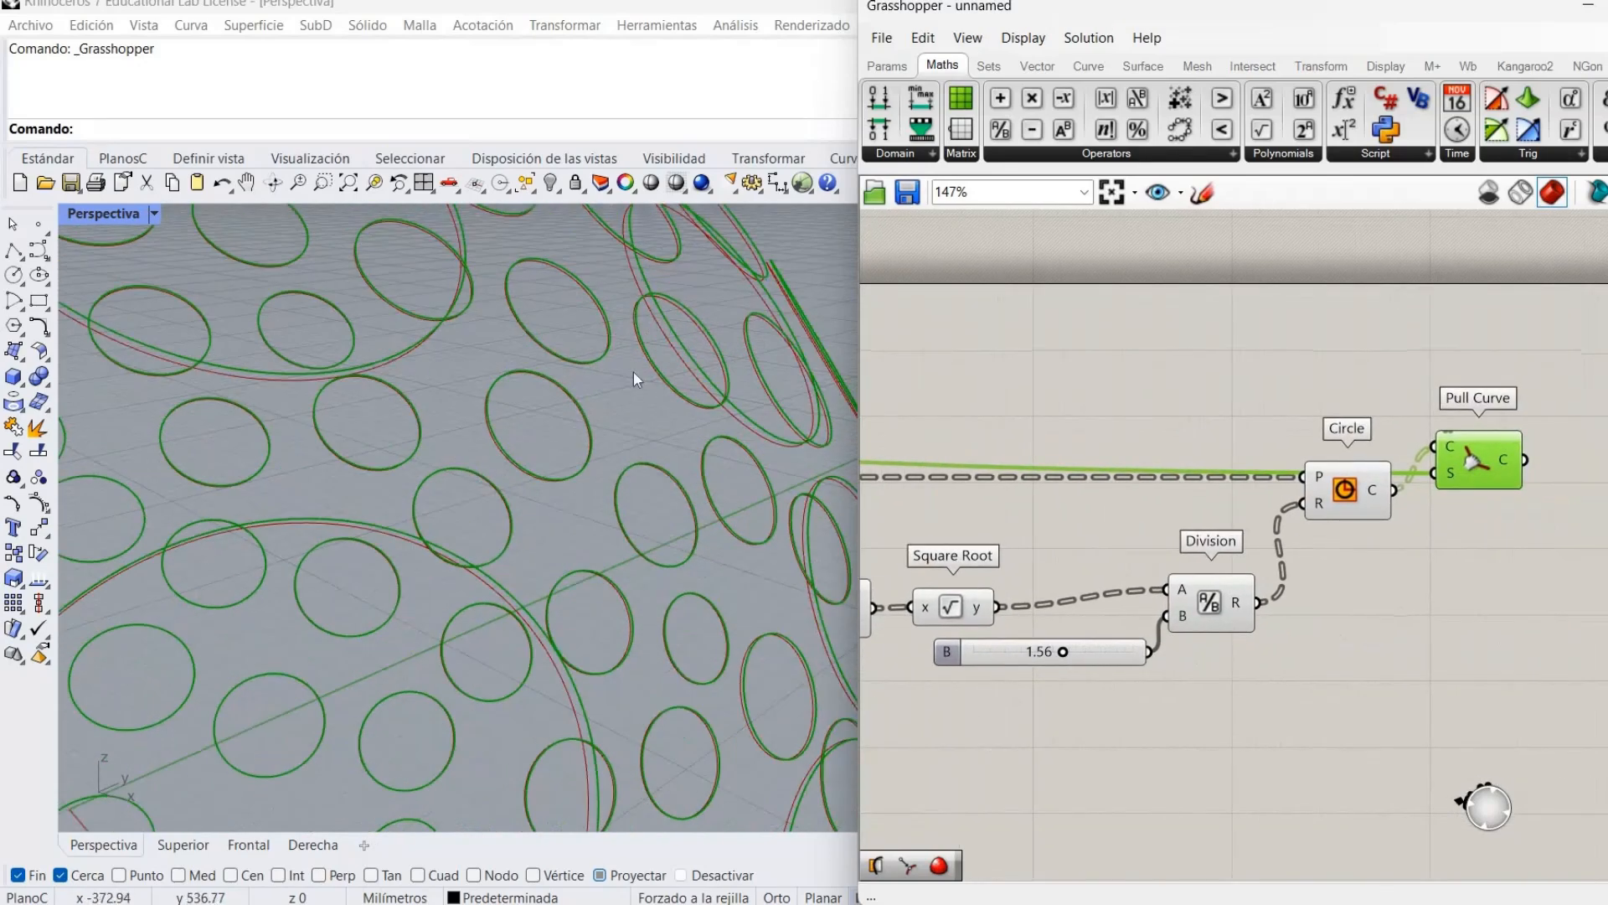
{"action": "scroll", "coordinate": [635, 374], "scroll_direction": "down", "scroll_amount": 2}
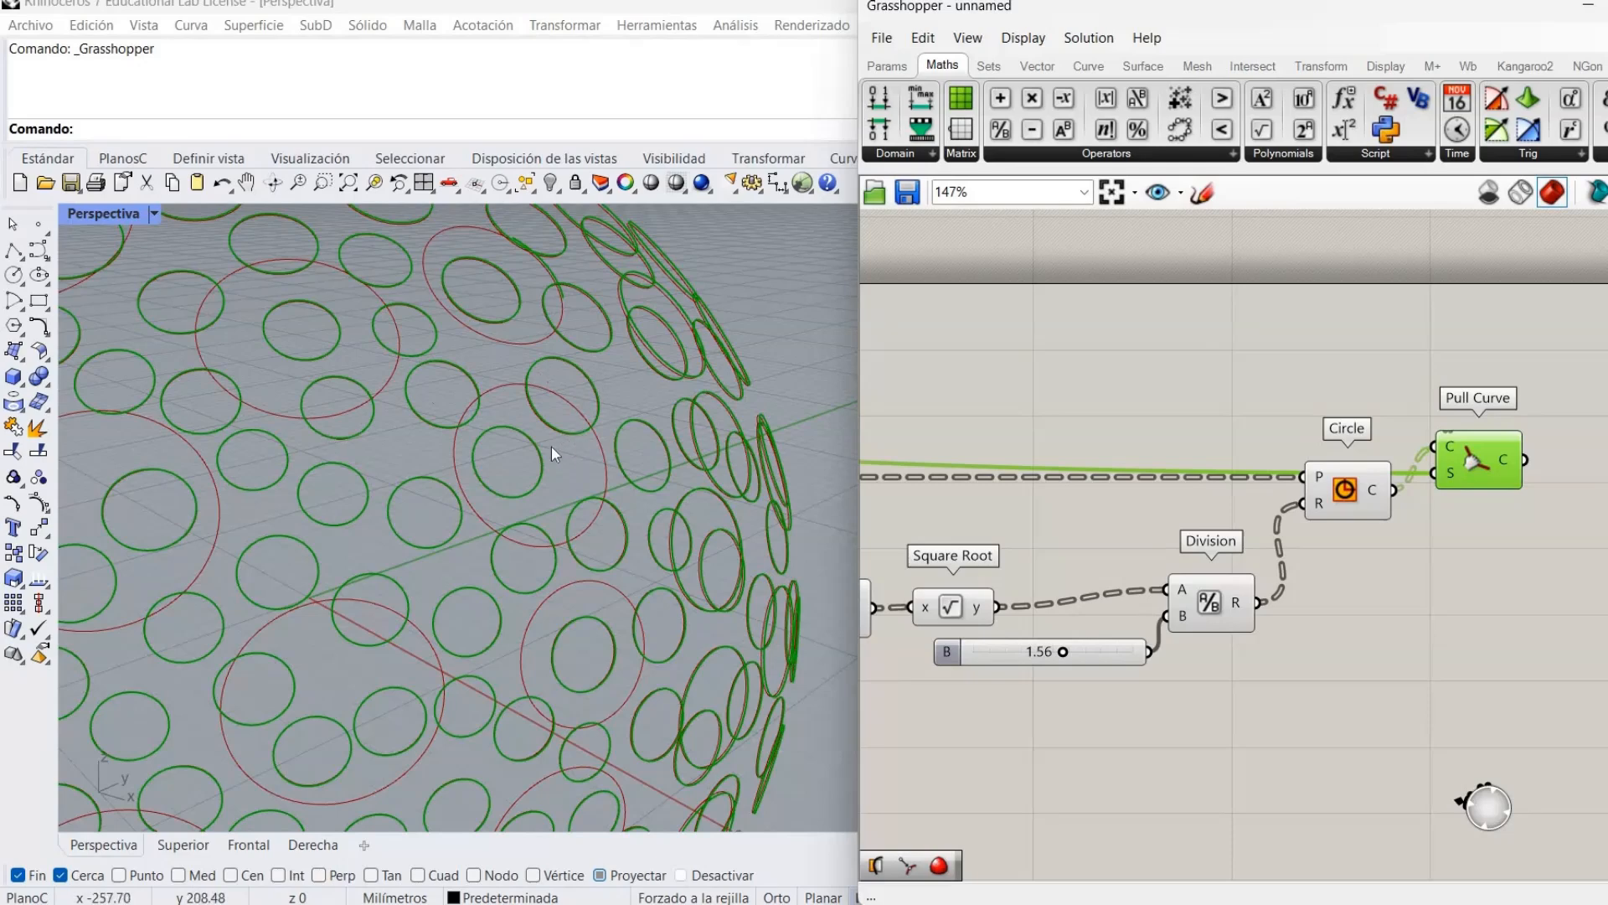
{"action": "scroll", "coordinate": [678, 291], "scroll_direction": "up", "scroll_amount": 4}
{"action": "scroll", "coordinate": [636, 310], "scroll_direction": "down", "scroll_amount": 3}
{"action": "scroll", "coordinate": [586, 335], "scroll_direction": "up", "scroll_amount": 3}
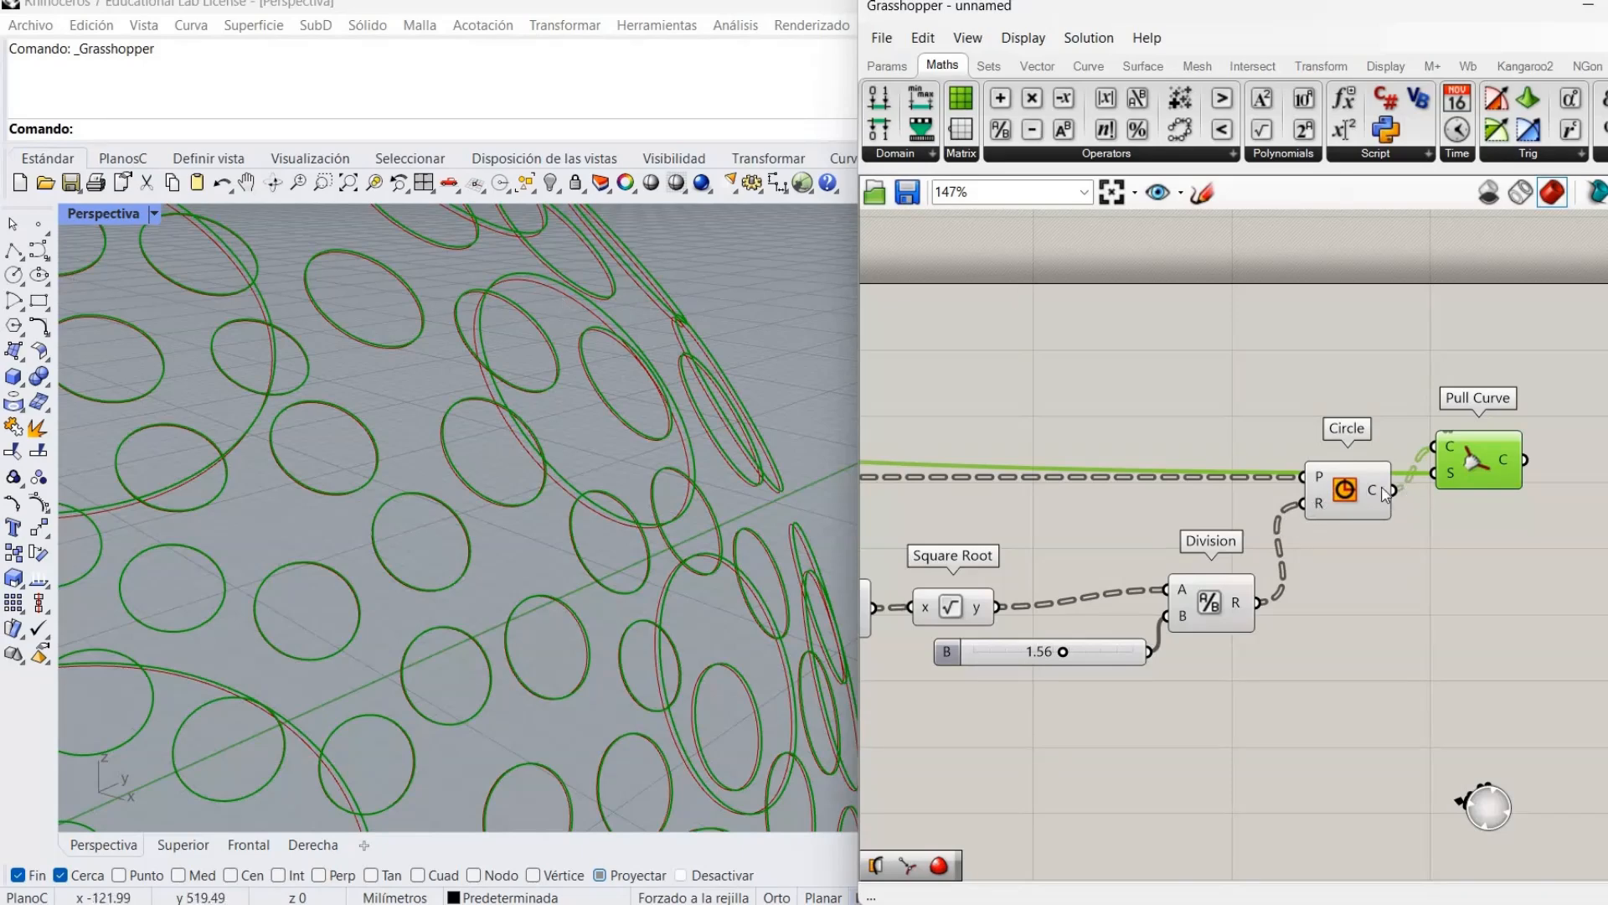
{"action": "left_click_drag", "start_coordinate": [1340, 513], "coordinate": [1345, 544]}
{"action": "left_click", "coordinate": [1310, 624]}
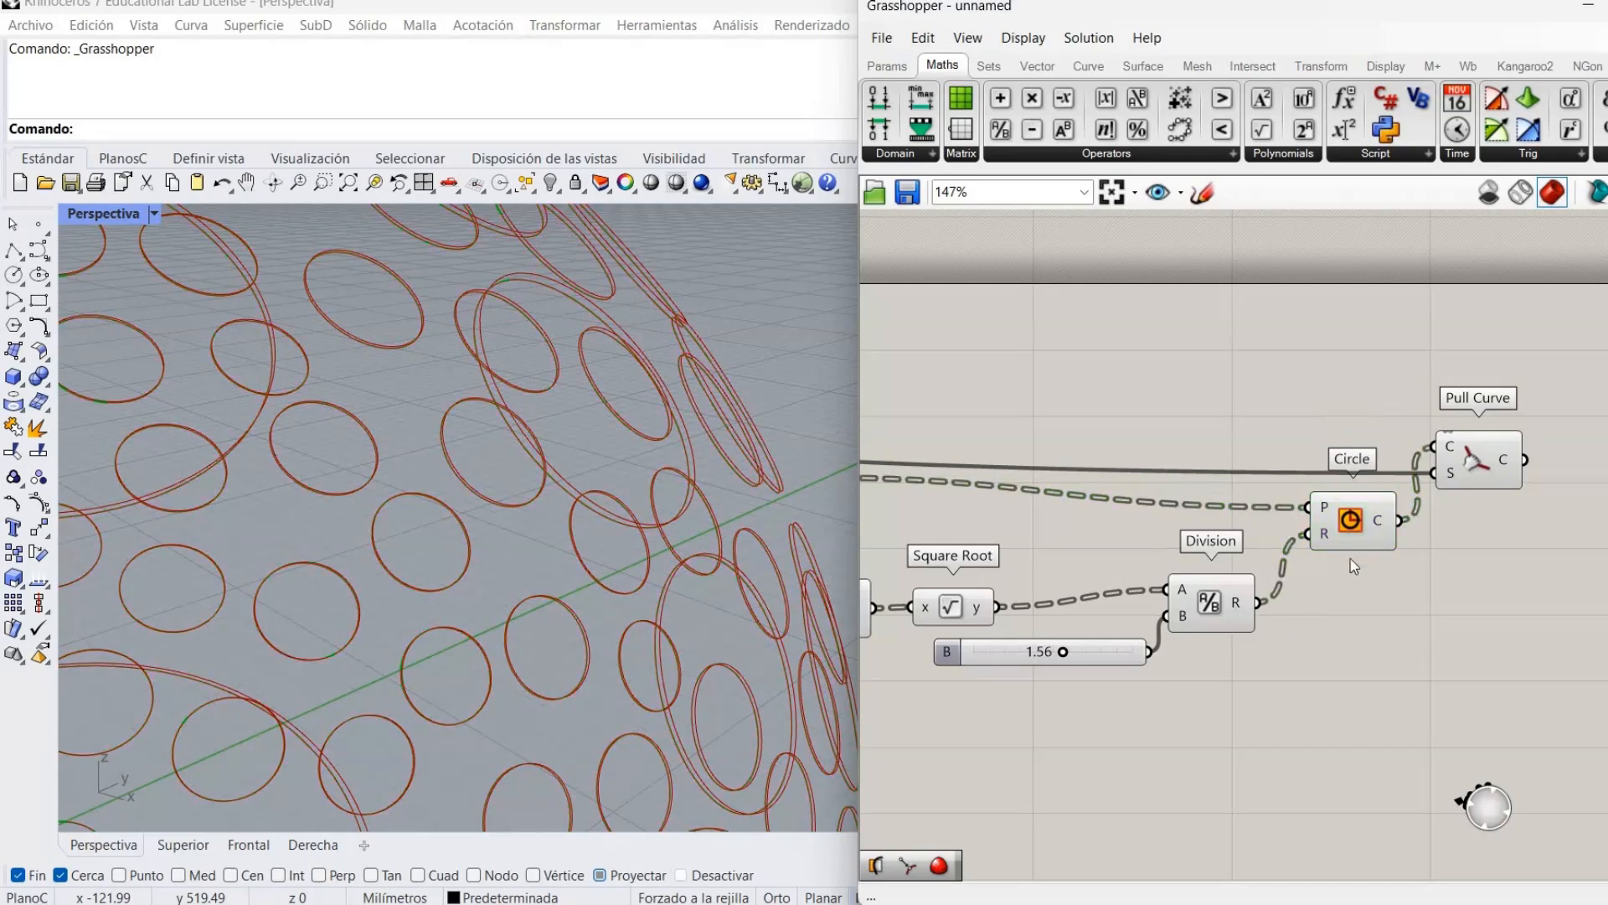
Hide the Circle component's preview and bring the Pull Curve area into view.
{"action": "right_click", "coordinate": [1387, 546]}
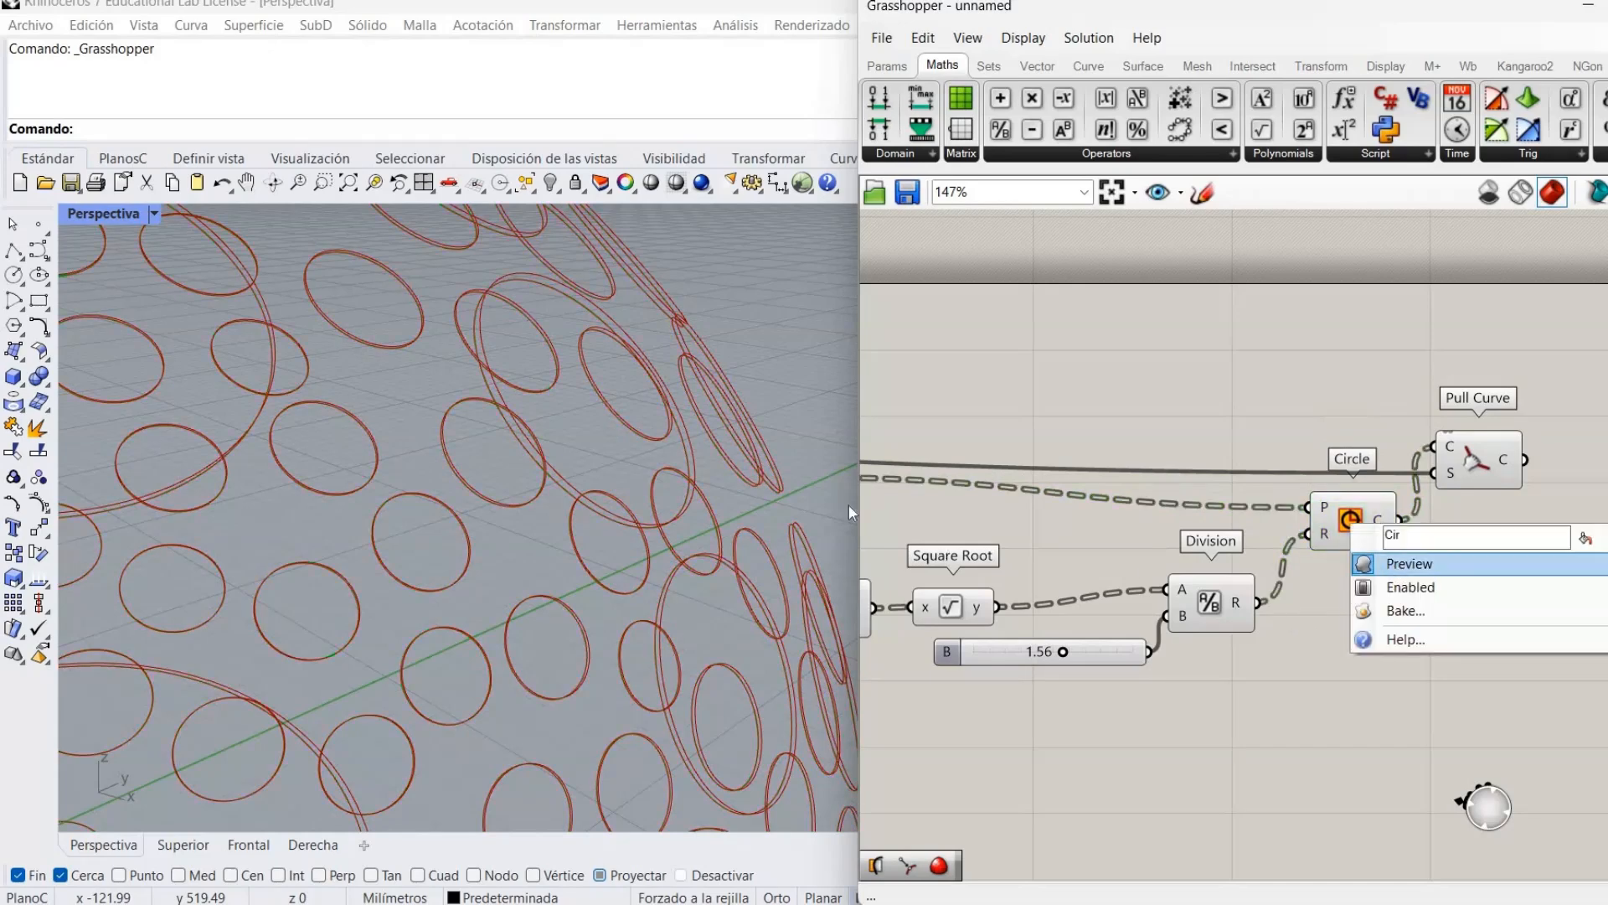
{"action": "left_click", "coordinate": [1407, 564]}
{"action": "scroll", "coordinate": [461, 651], "scroll_direction": "down", "scroll_amount": 5}
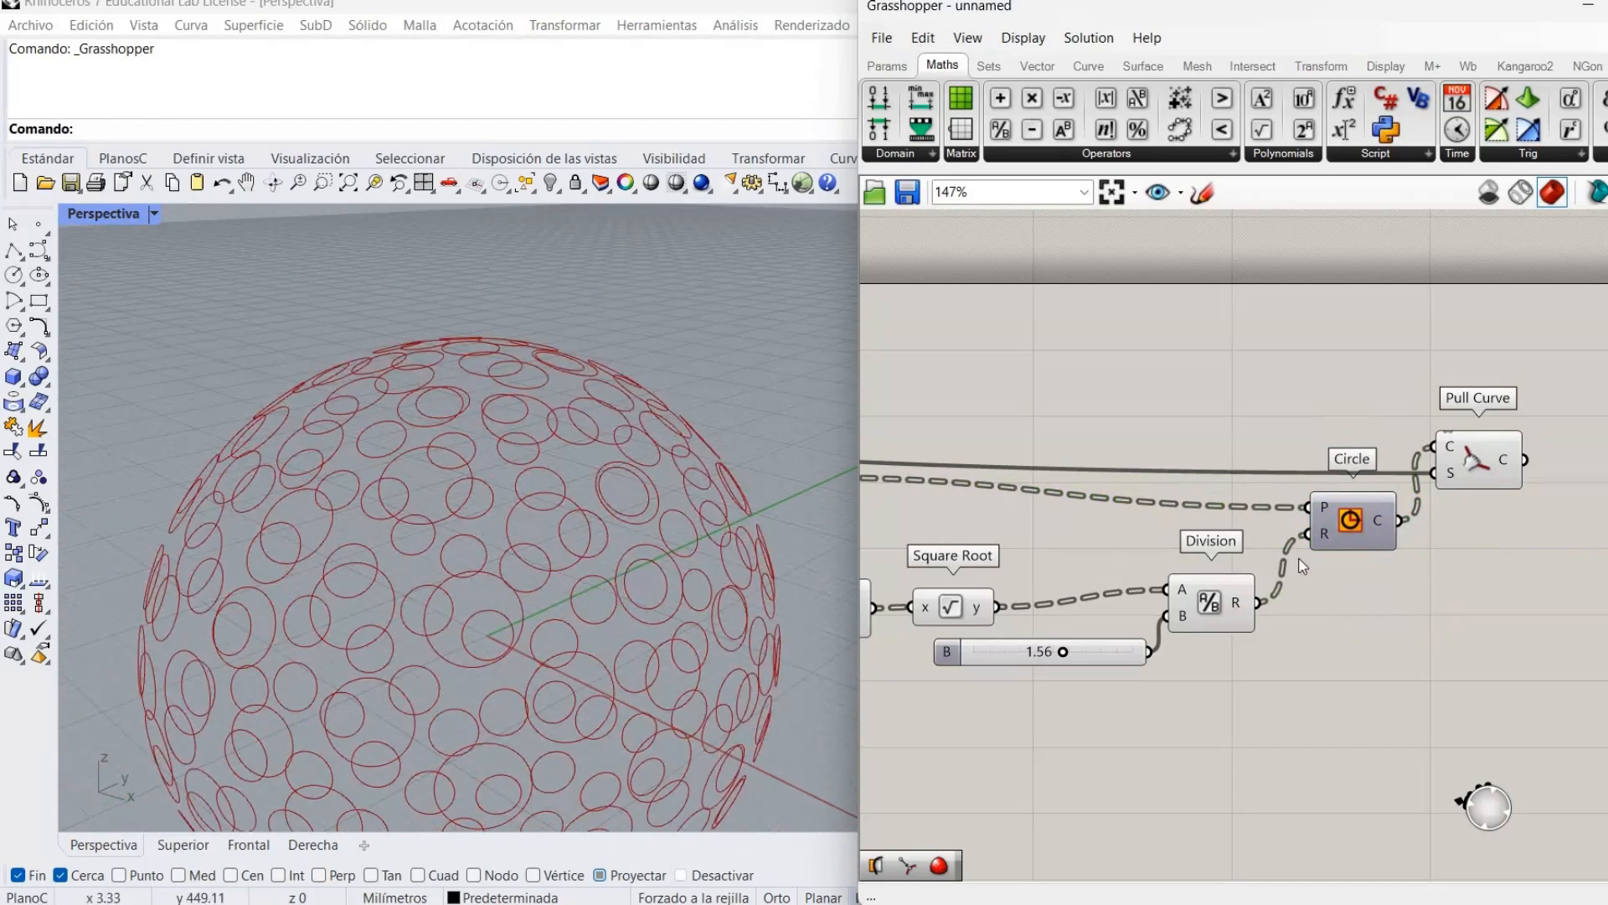
{"action": "right_click_drag", "start_coordinate": [1297, 596], "coordinate": [1089, 618]}
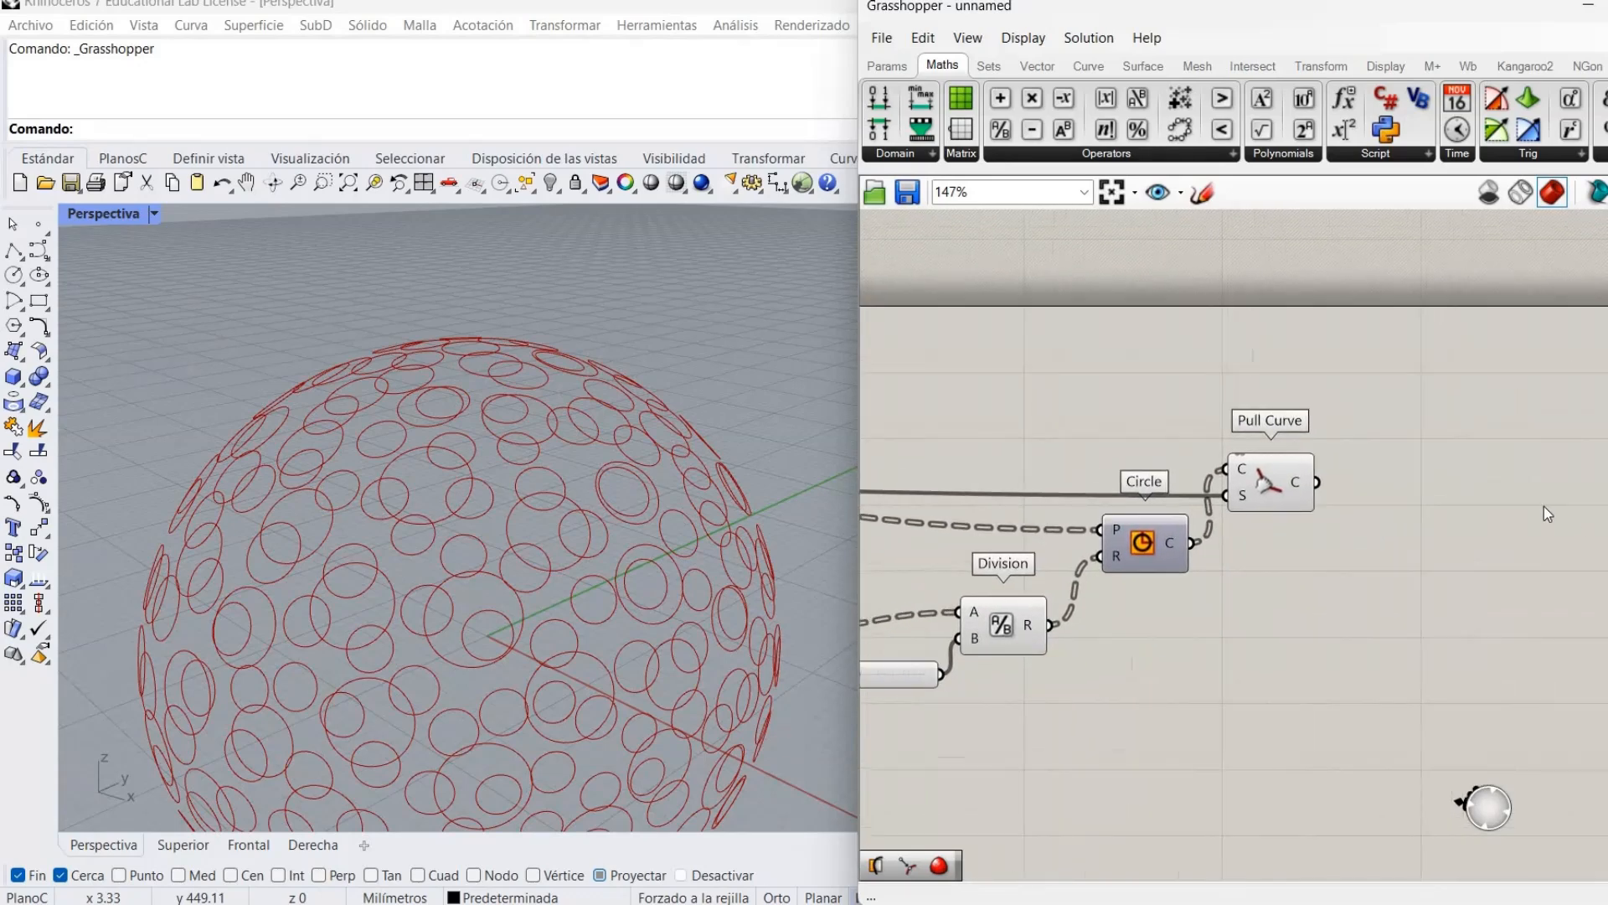
Add a Surface Split component next to Pull Curve.
{"action": "double_click", "coordinate": [1518, 547]}
{"action": "type", "text": "s"}
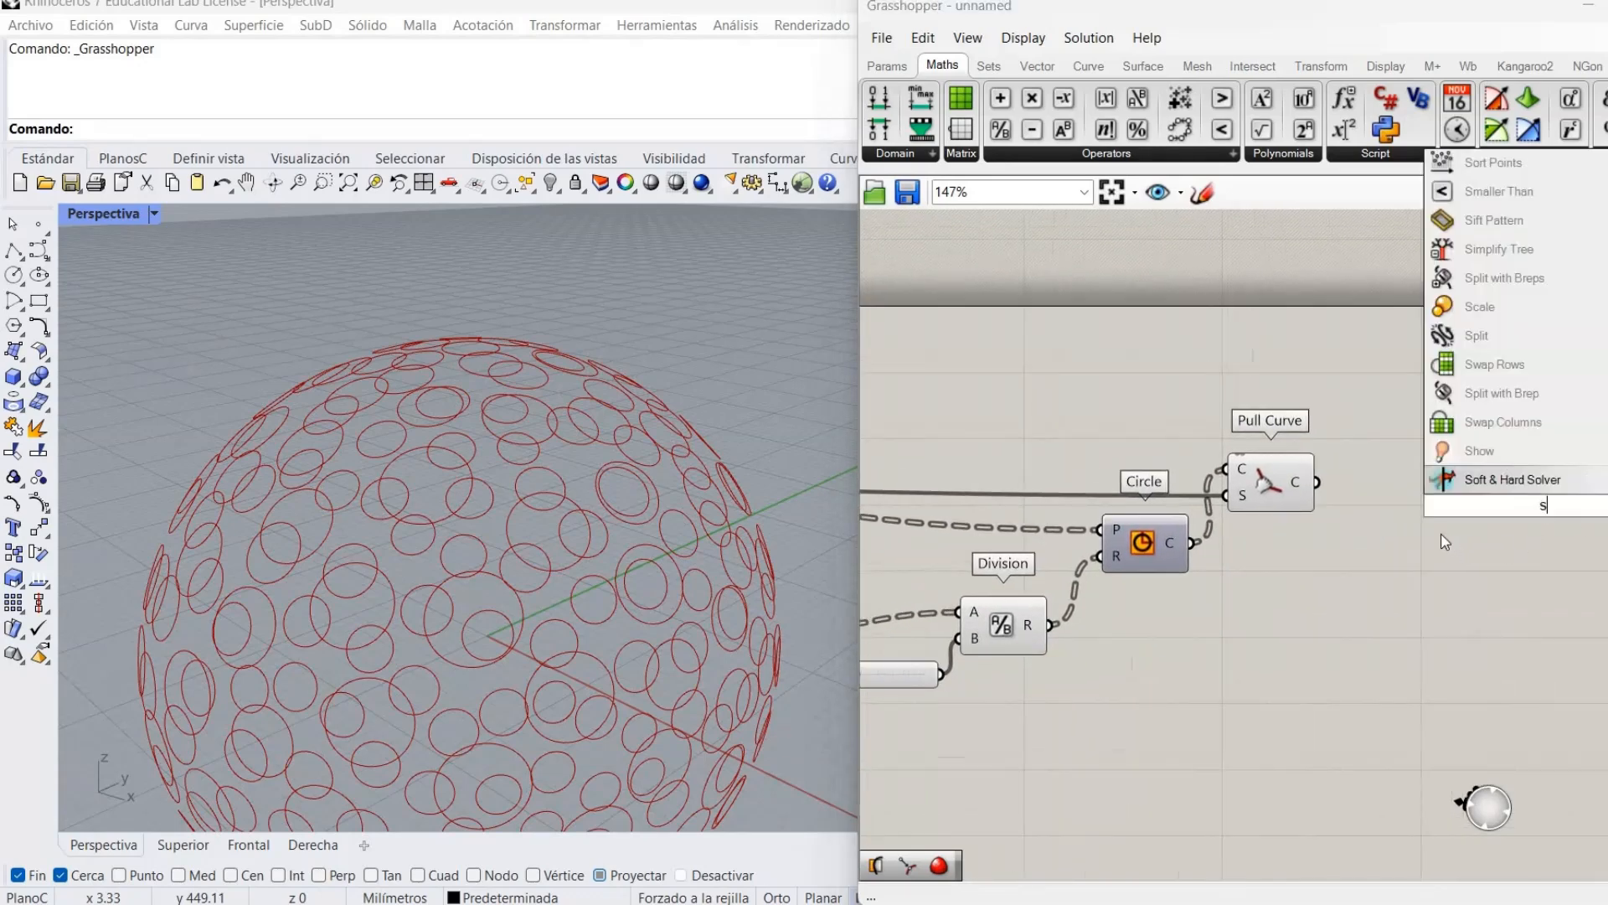
{"action": "type", "text": "urface3"}
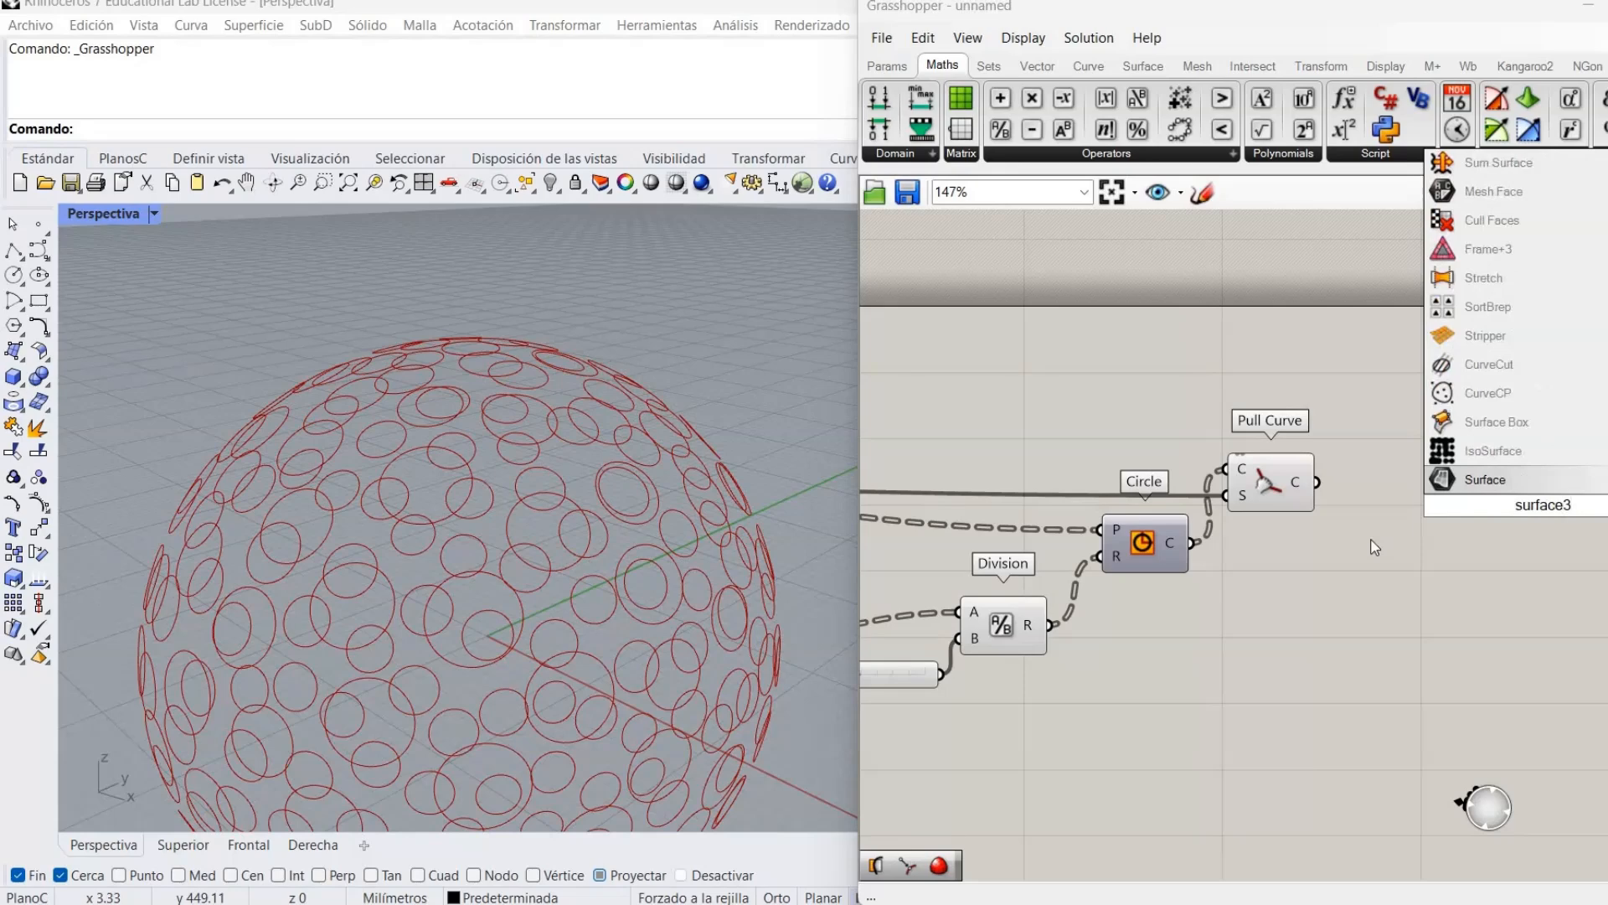
{"action": "key", "text": "BackSpace"}
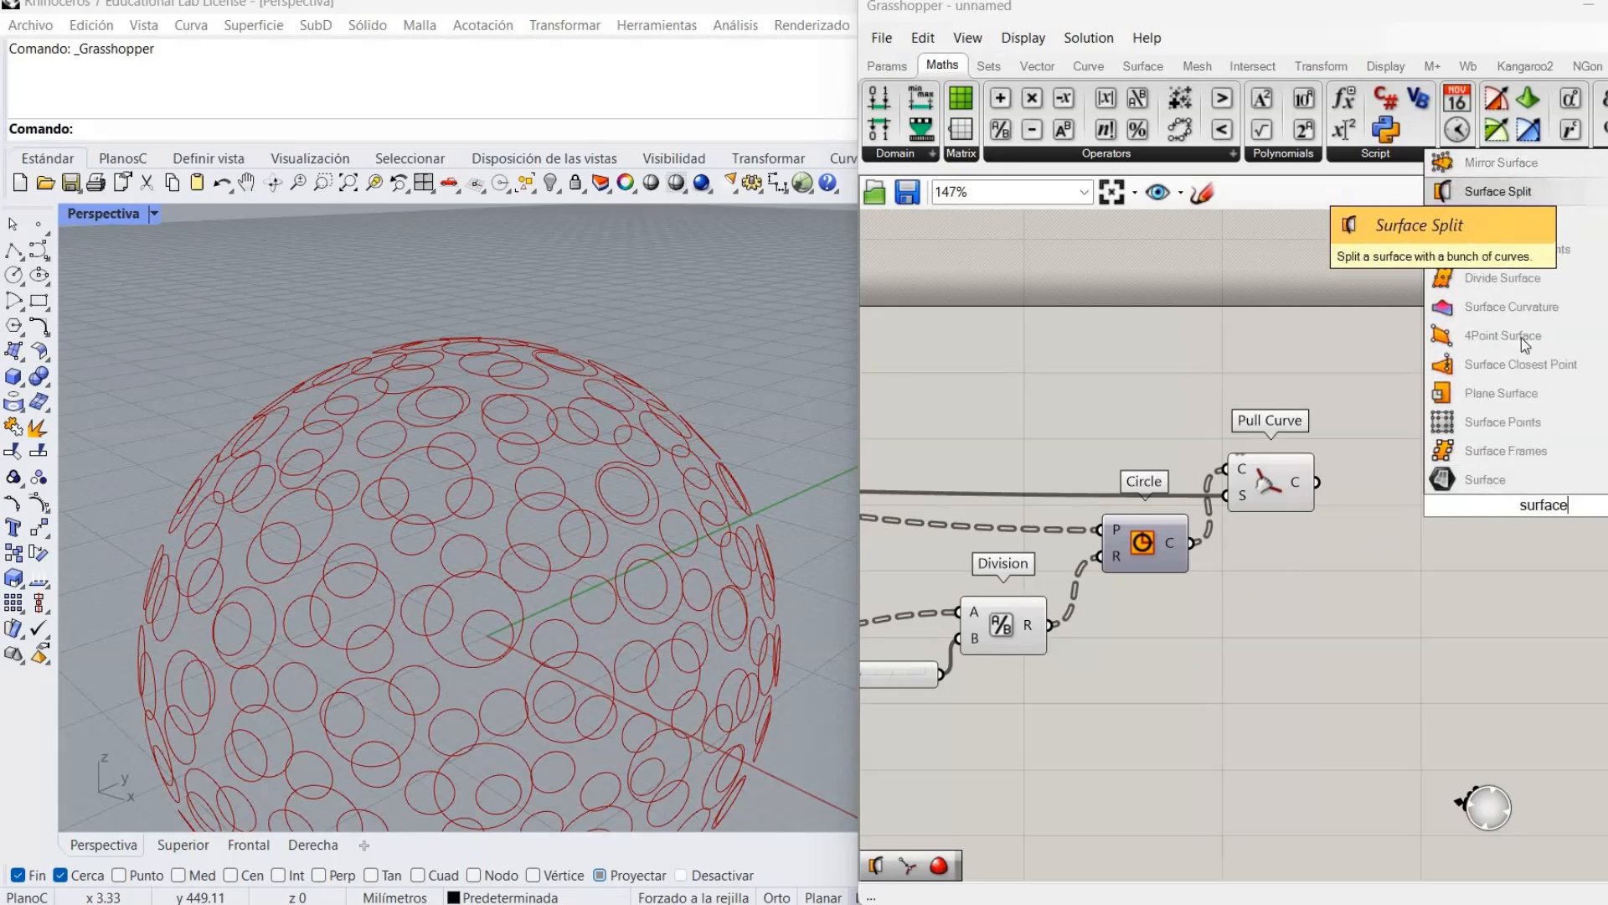
{"action": "left_click", "coordinate": [1508, 191]}
{"action": "left_click_drag", "start_coordinate": [1537, 506], "coordinate": [1318, 482]}
Feed the flattened pulled circles and the sphere, via a relay, into Surface Split.
{"action": "left_click", "coordinate": [1089, 500]}
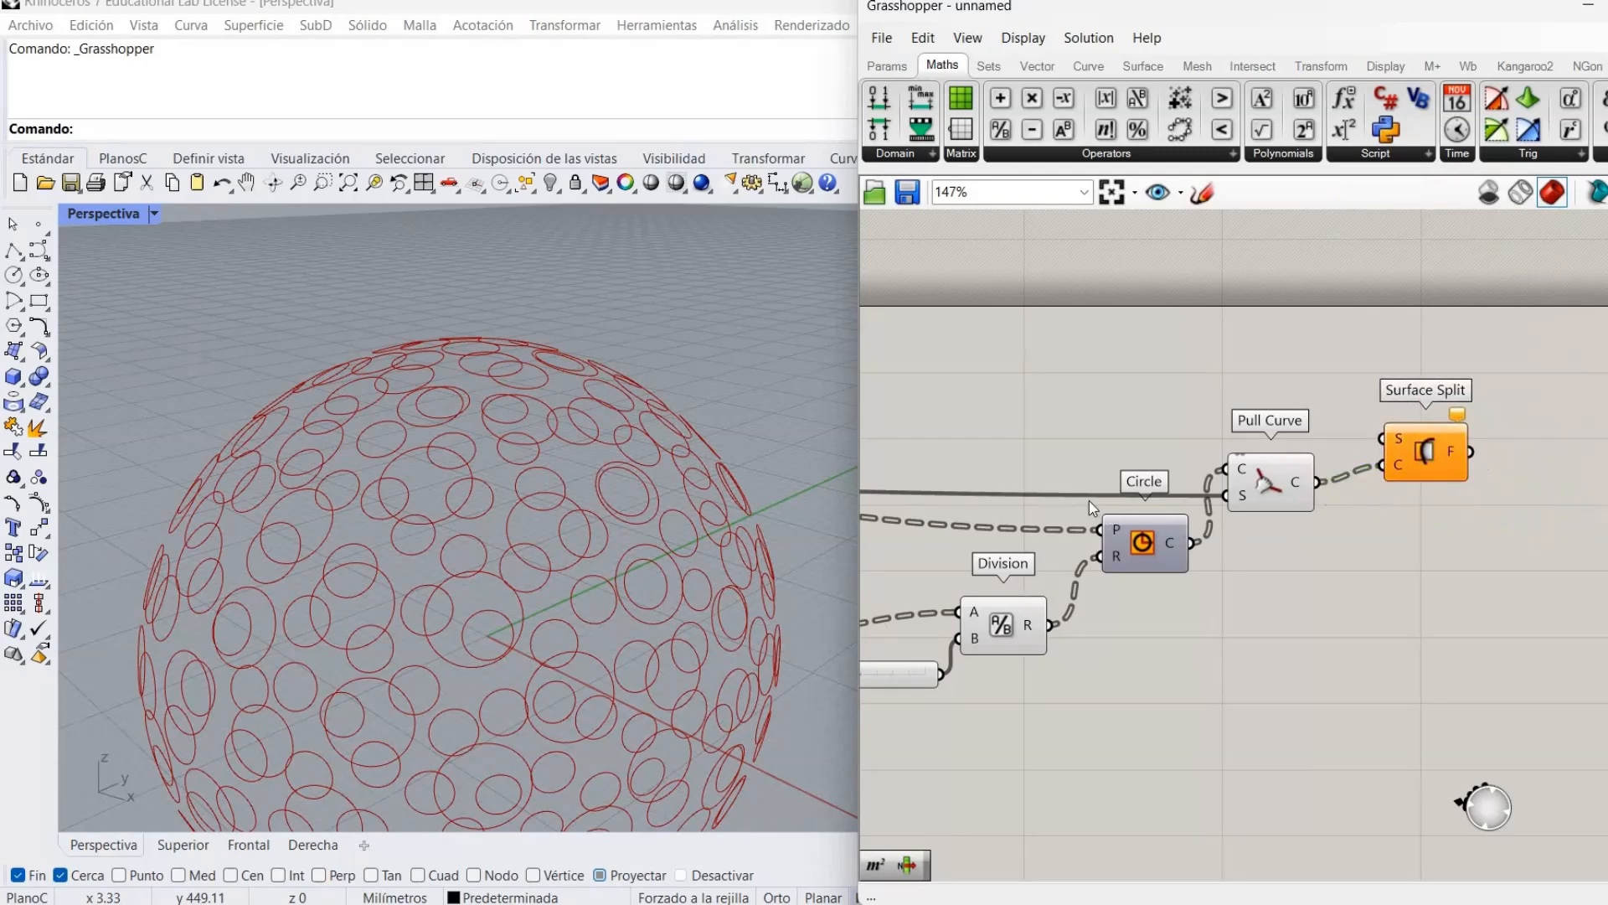
{"action": "double_click", "coordinate": [1073, 495]}
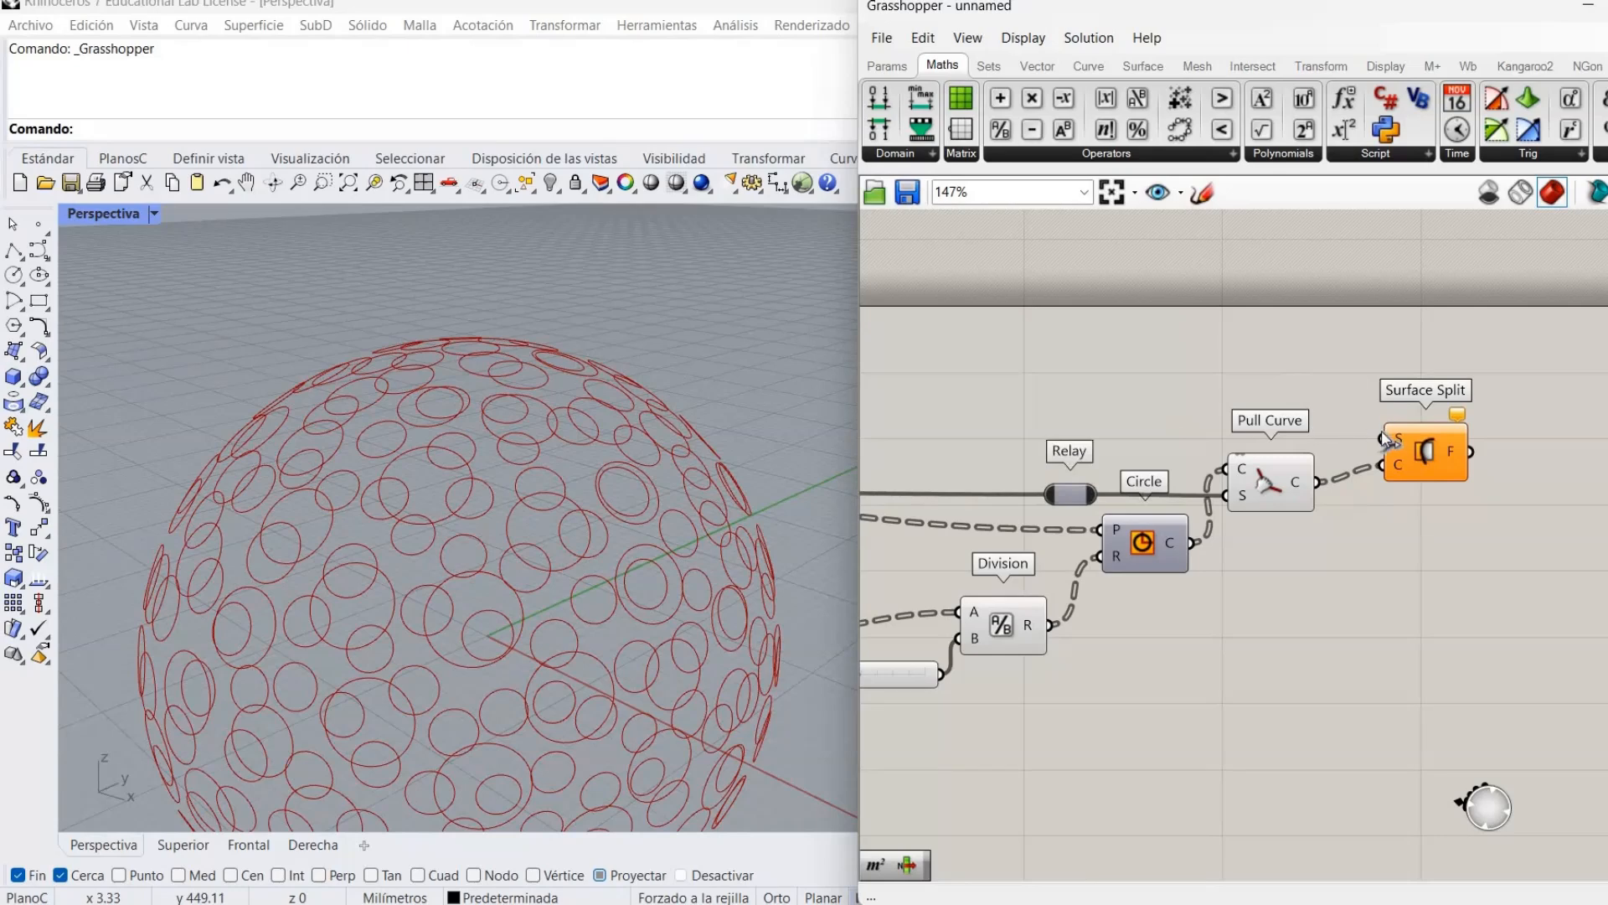
{"action": "right_click", "coordinate": [1400, 466]}
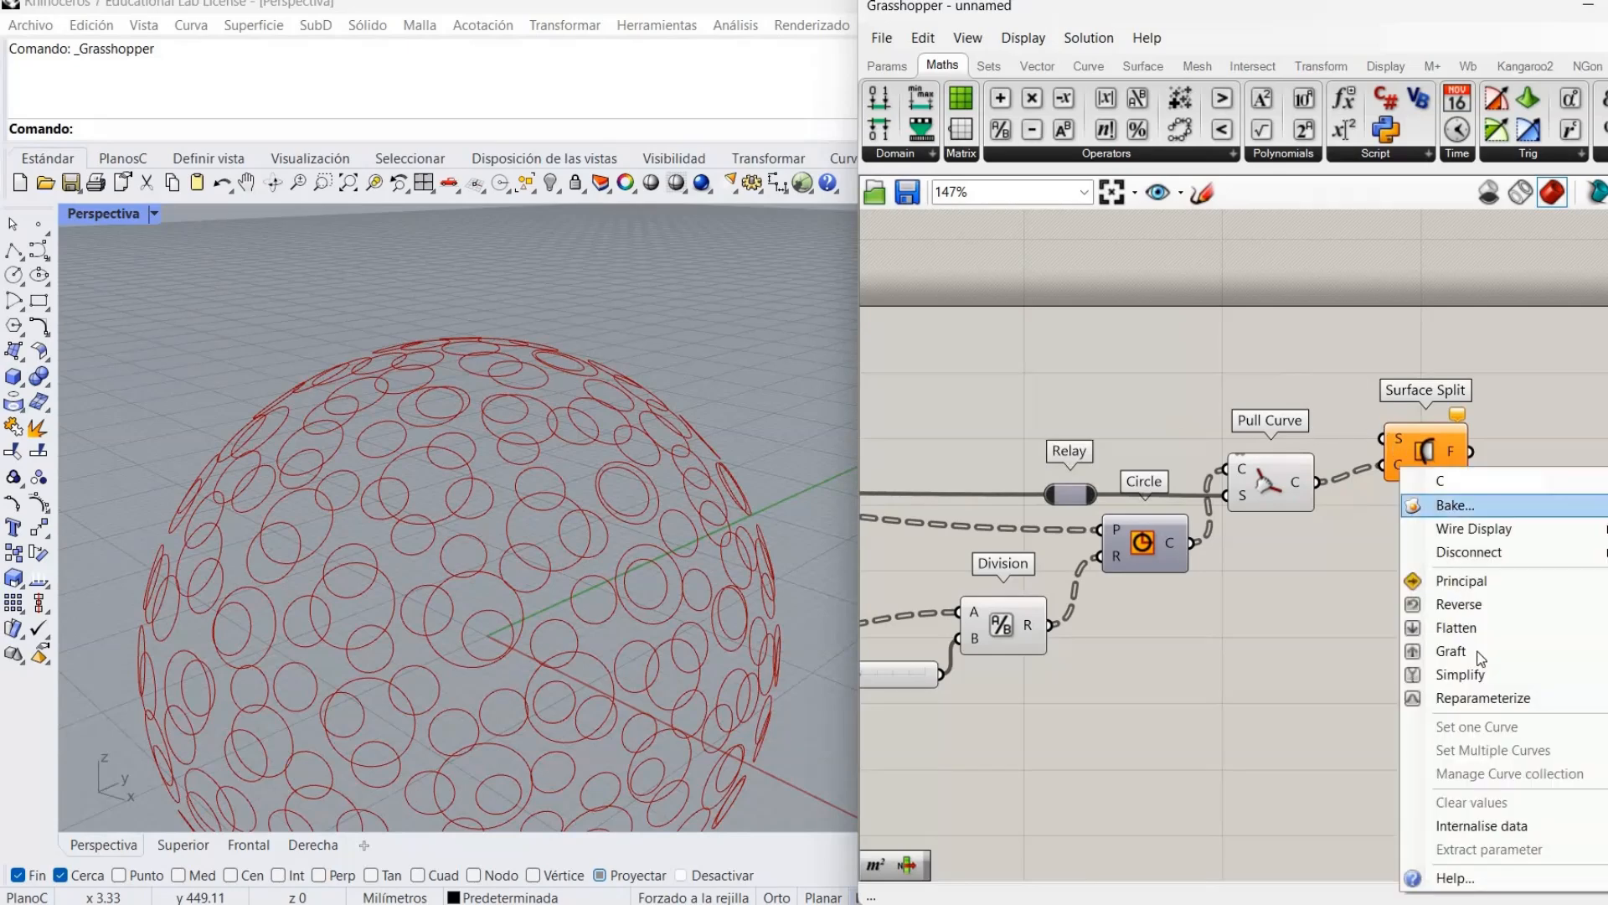
{"action": "left_click", "coordinate": [1462, 627]}
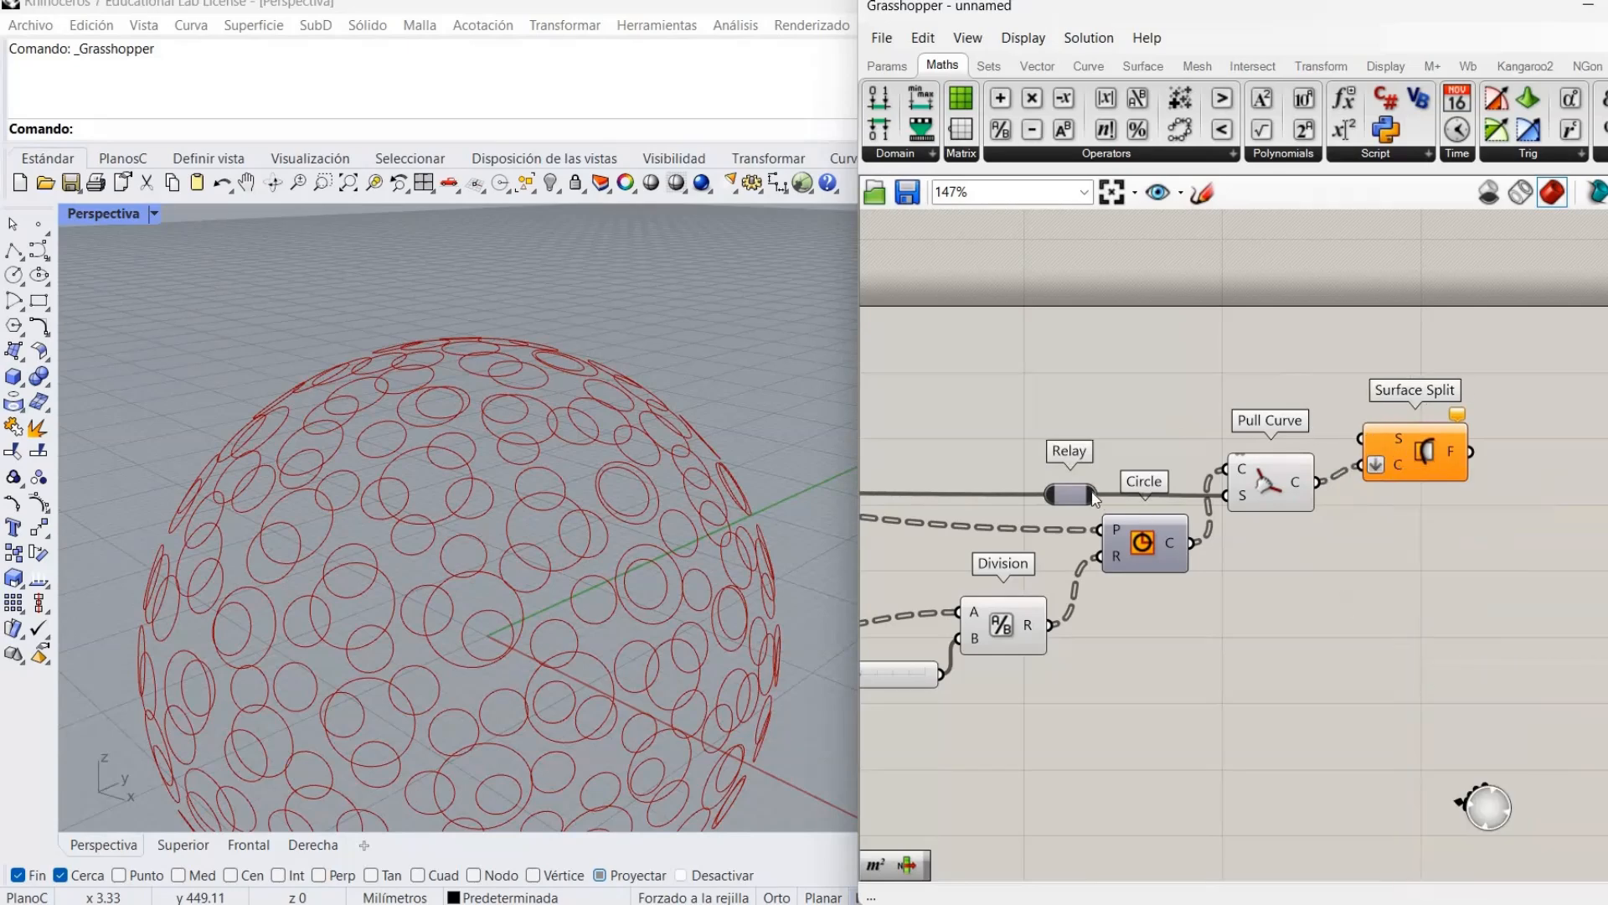
{"action": "left_click_drag", "start_coordinate": [1097, 495], "coordinate": [1362, 438]}
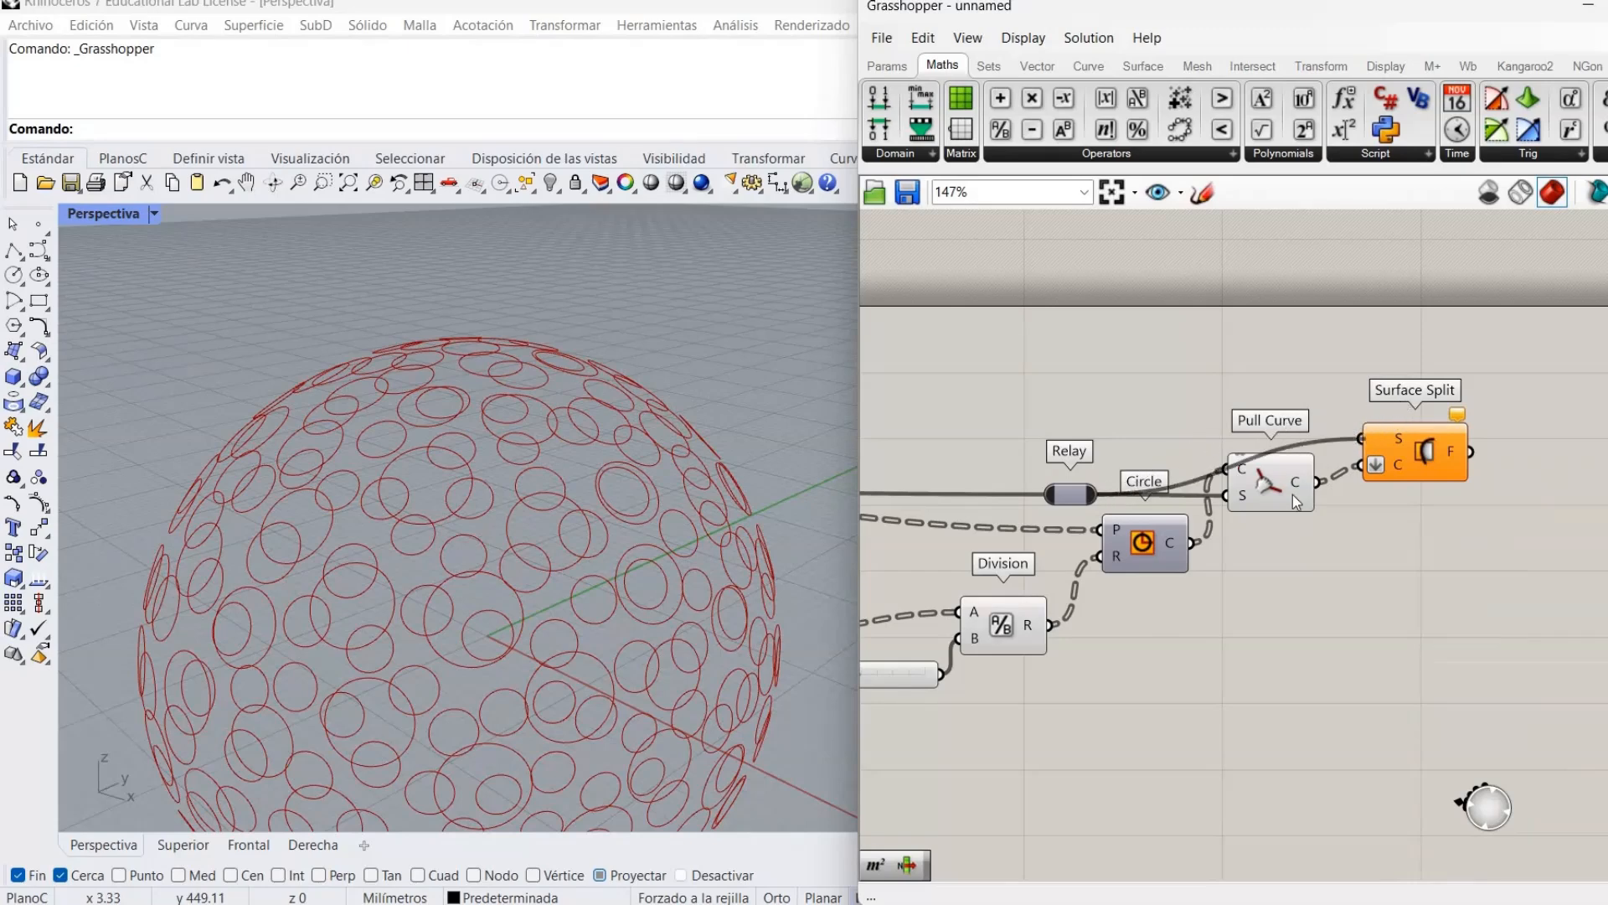
Hide the Pull Curve preview and orbit to see the split red sphere.
{"action": "left_click_drag", "start_coordinate": [1266, 489], "coordinate": [1287, 506]}
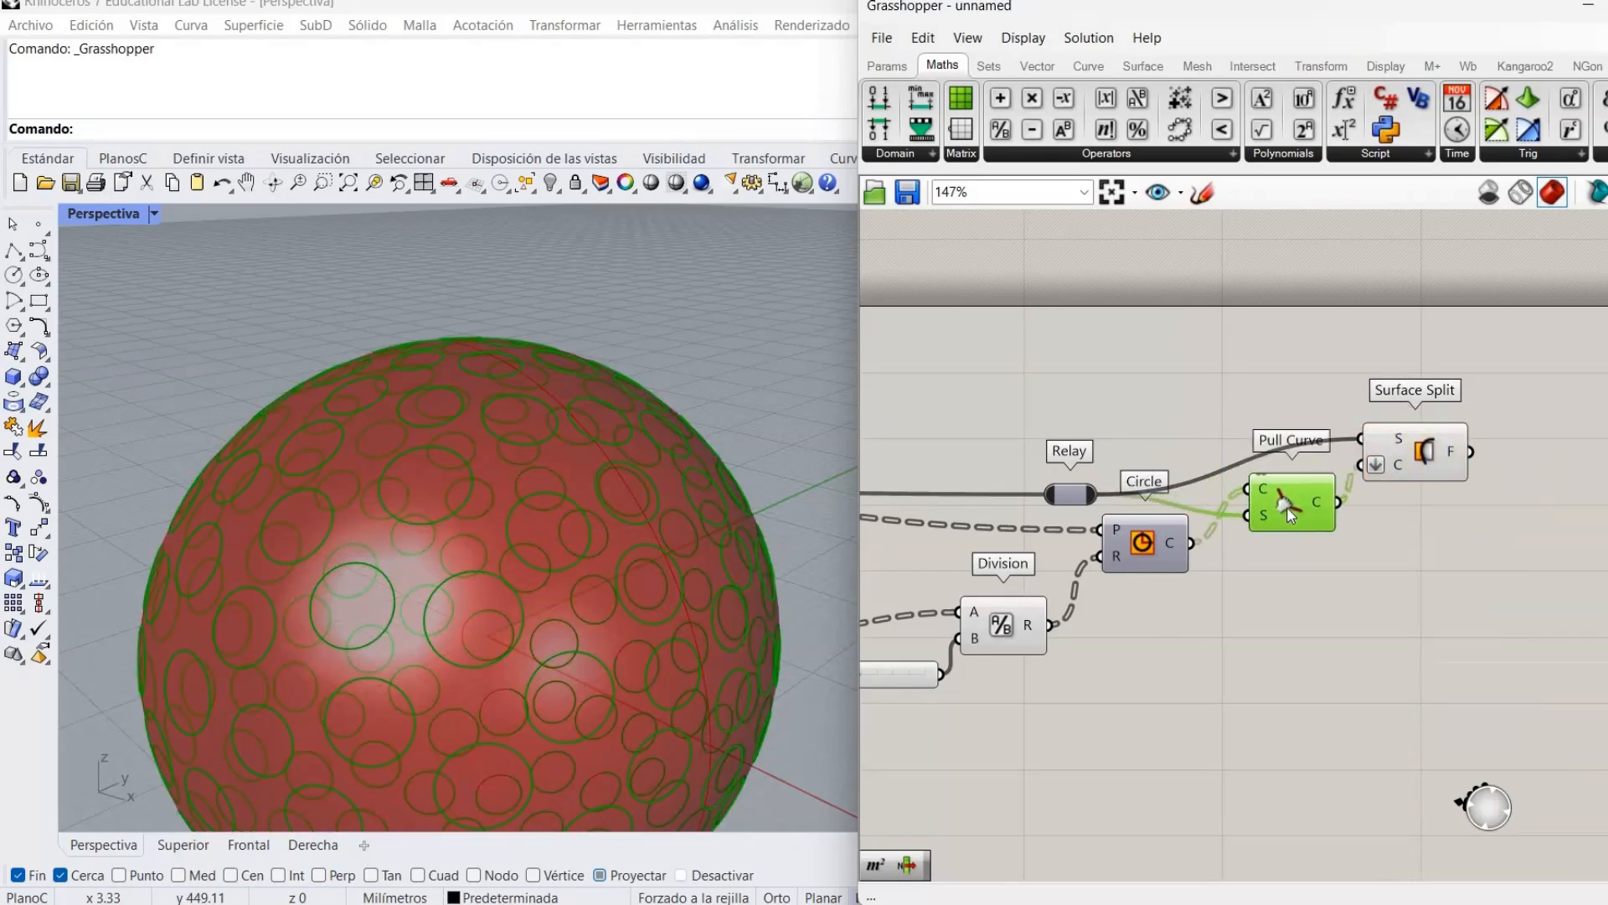
{"action": "right_click", "coordinate": [1287, 506]}
{"action": "left_click", "coordinate": [1358, 553]}
{"action": "right_click_drag", "start_coordinate": [1350, 566], "coordinate": [1140, 528]}
{"action": "left_click", "coordinate": [1143, 544]}
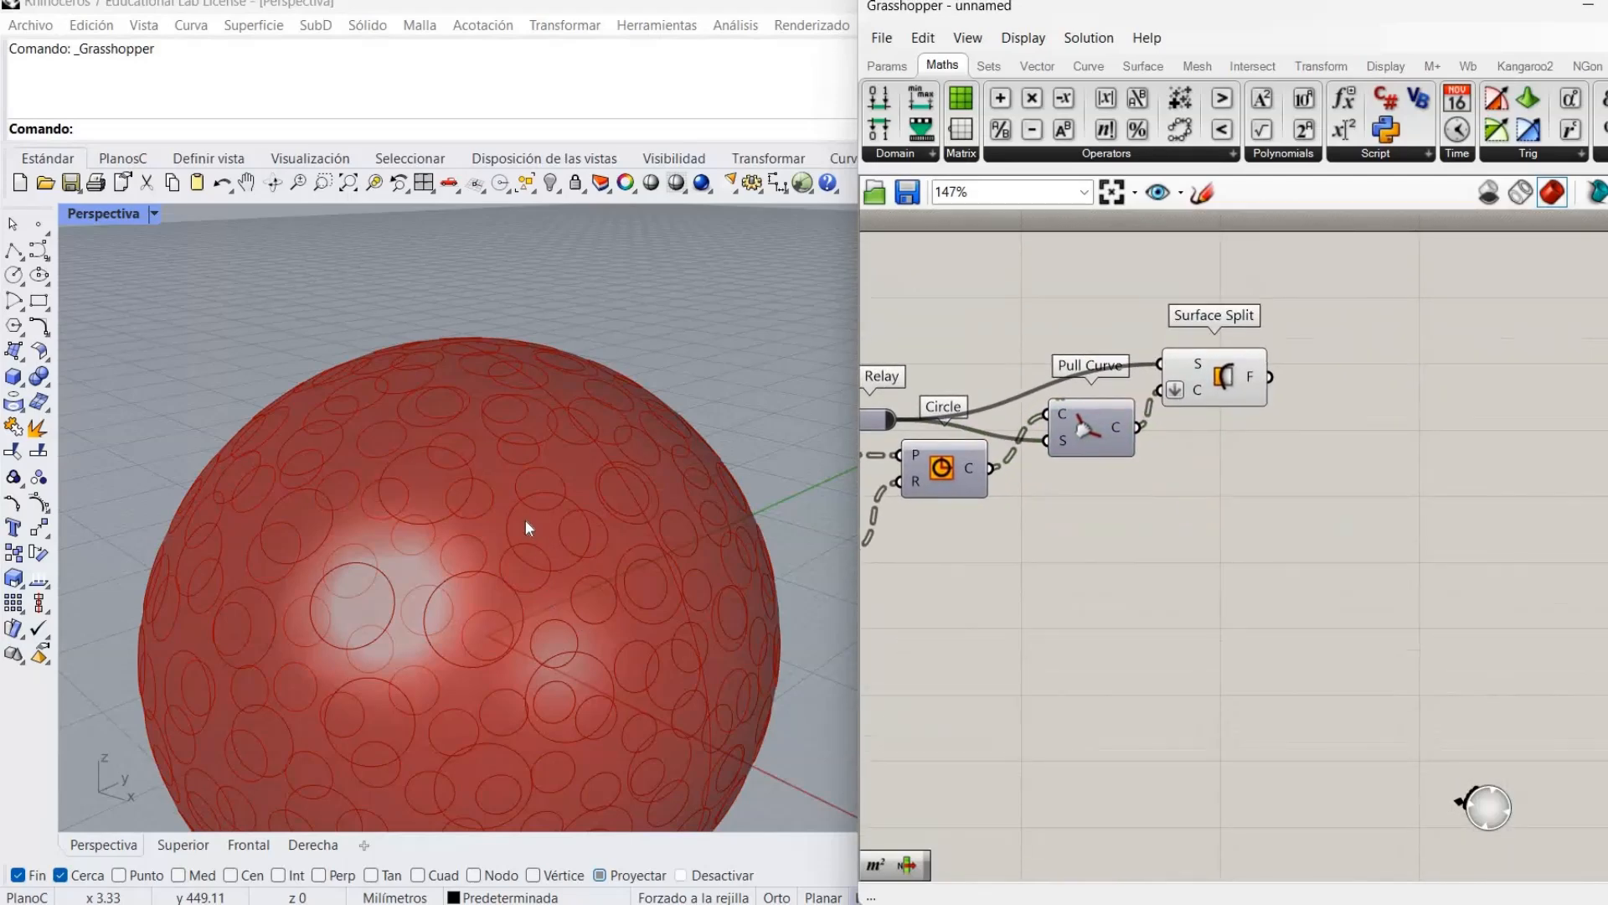
{"action": "scroll", "coordinate": [476, 581], "scroll_direction": "down", "scroll_amount": 2}
{"action": "mouse_move", "coordinate": [467, 548]}
{"action": "right_mouse_down"}
{"action": "mouse_move", "coordinate": [432, 550]}
{"action": "mouse_move", "coordinate": [448, 526]}
{"action": "right_mouse_up"}
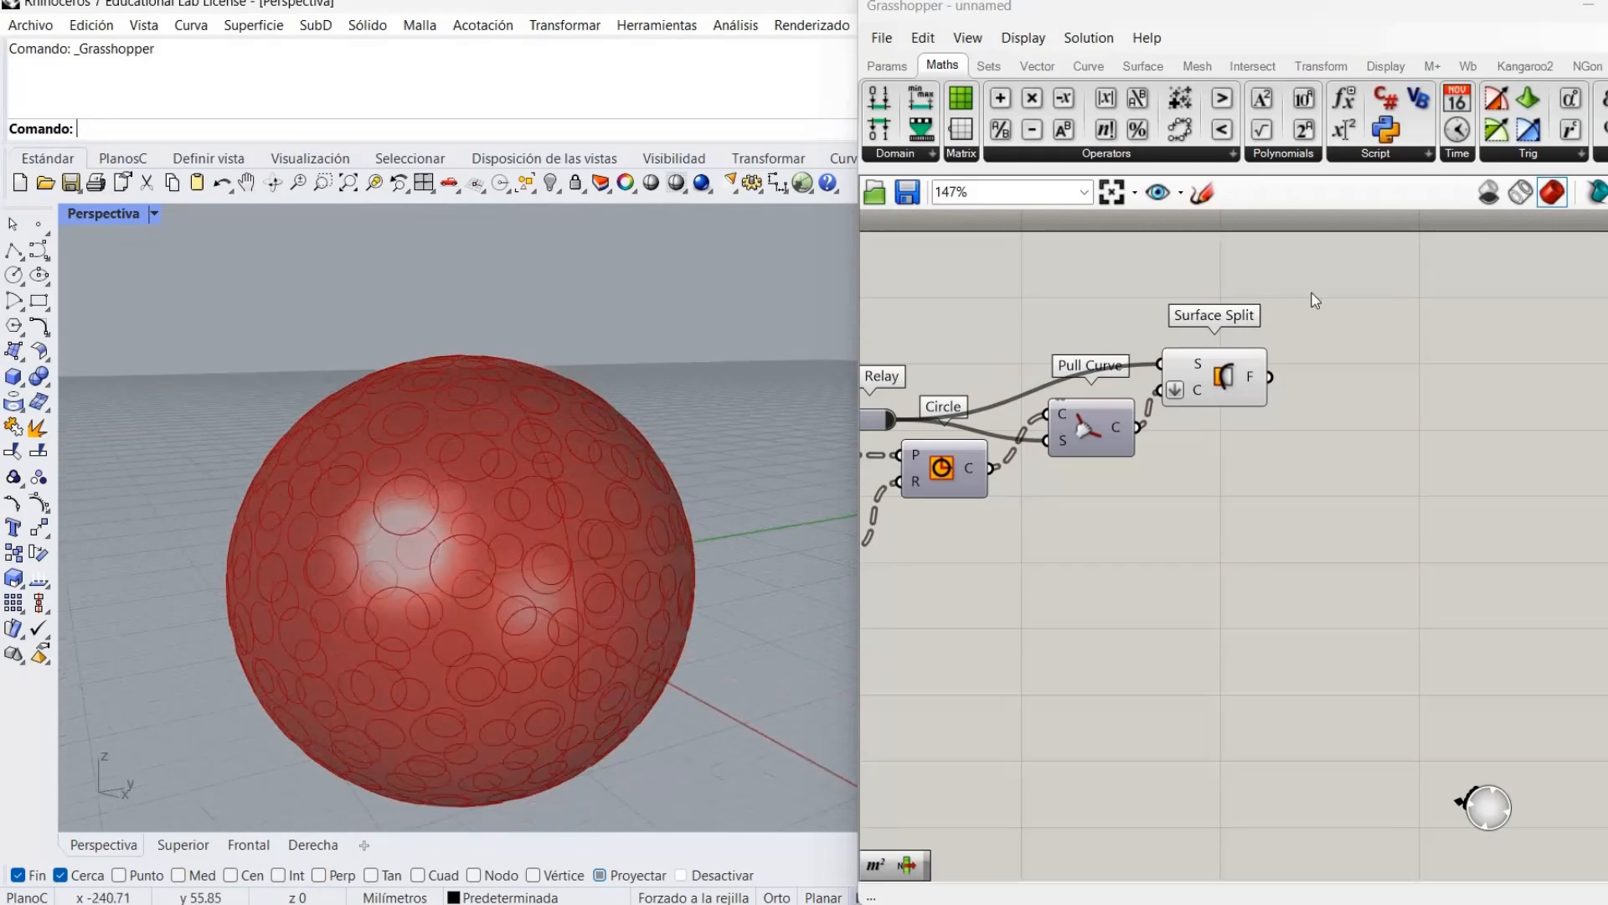
Add an Area component fed by the Surface Split pieces, marking each piece's centroid.
{"action": "left_click", "coordinate": [1365, 355]}
{"action": "double_click", "coordinate": [1367, 356]}
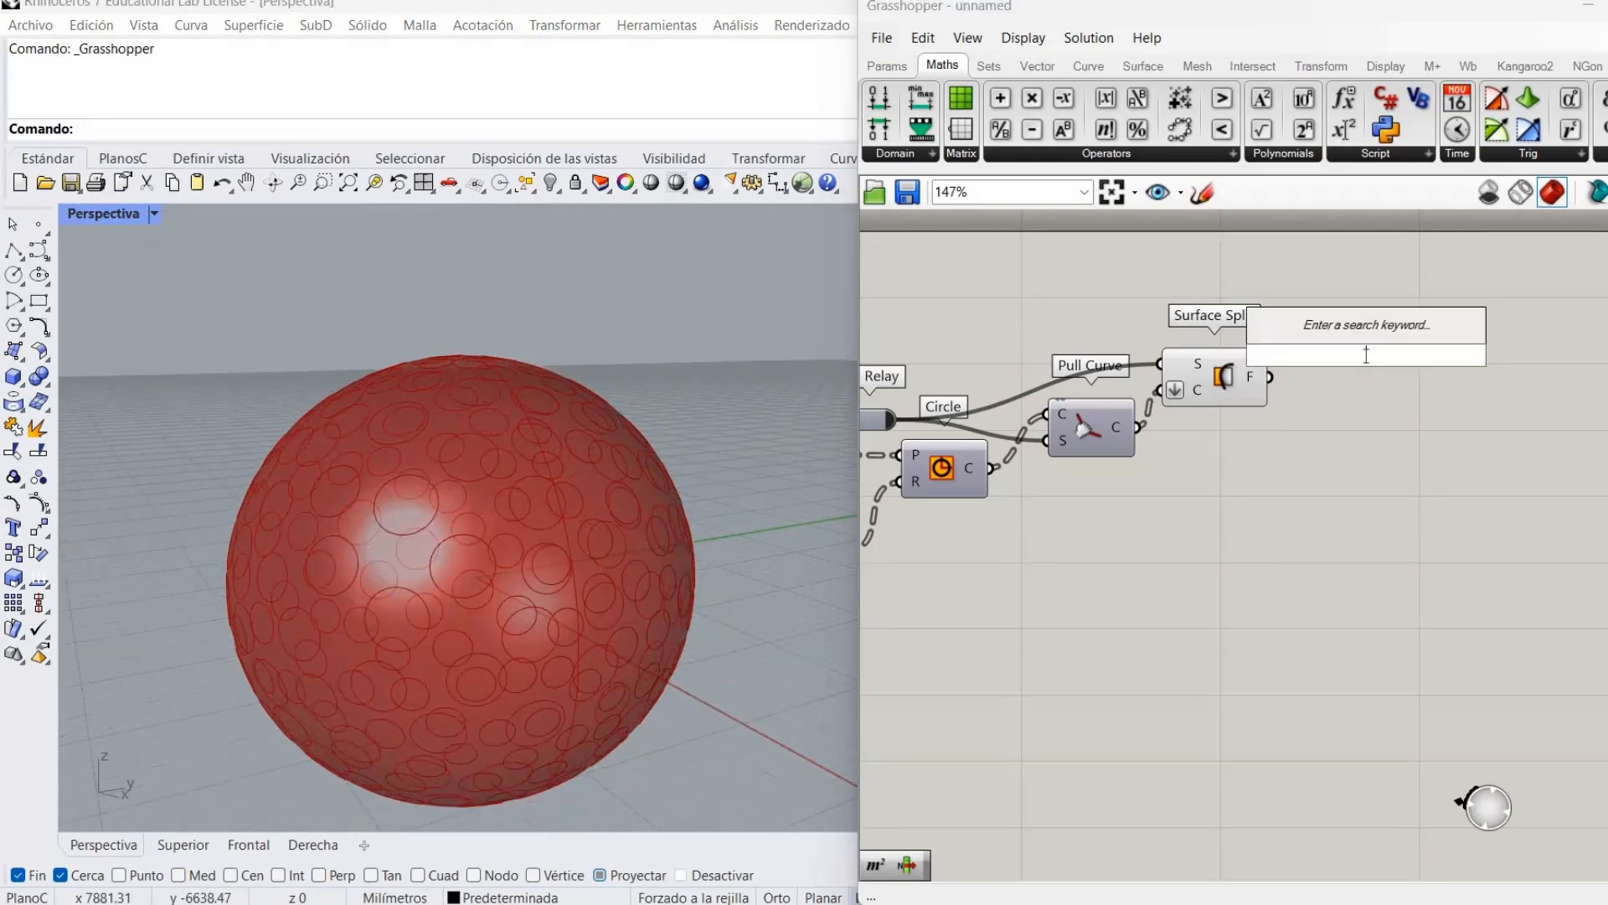
{"action": "type", "text": "area"}
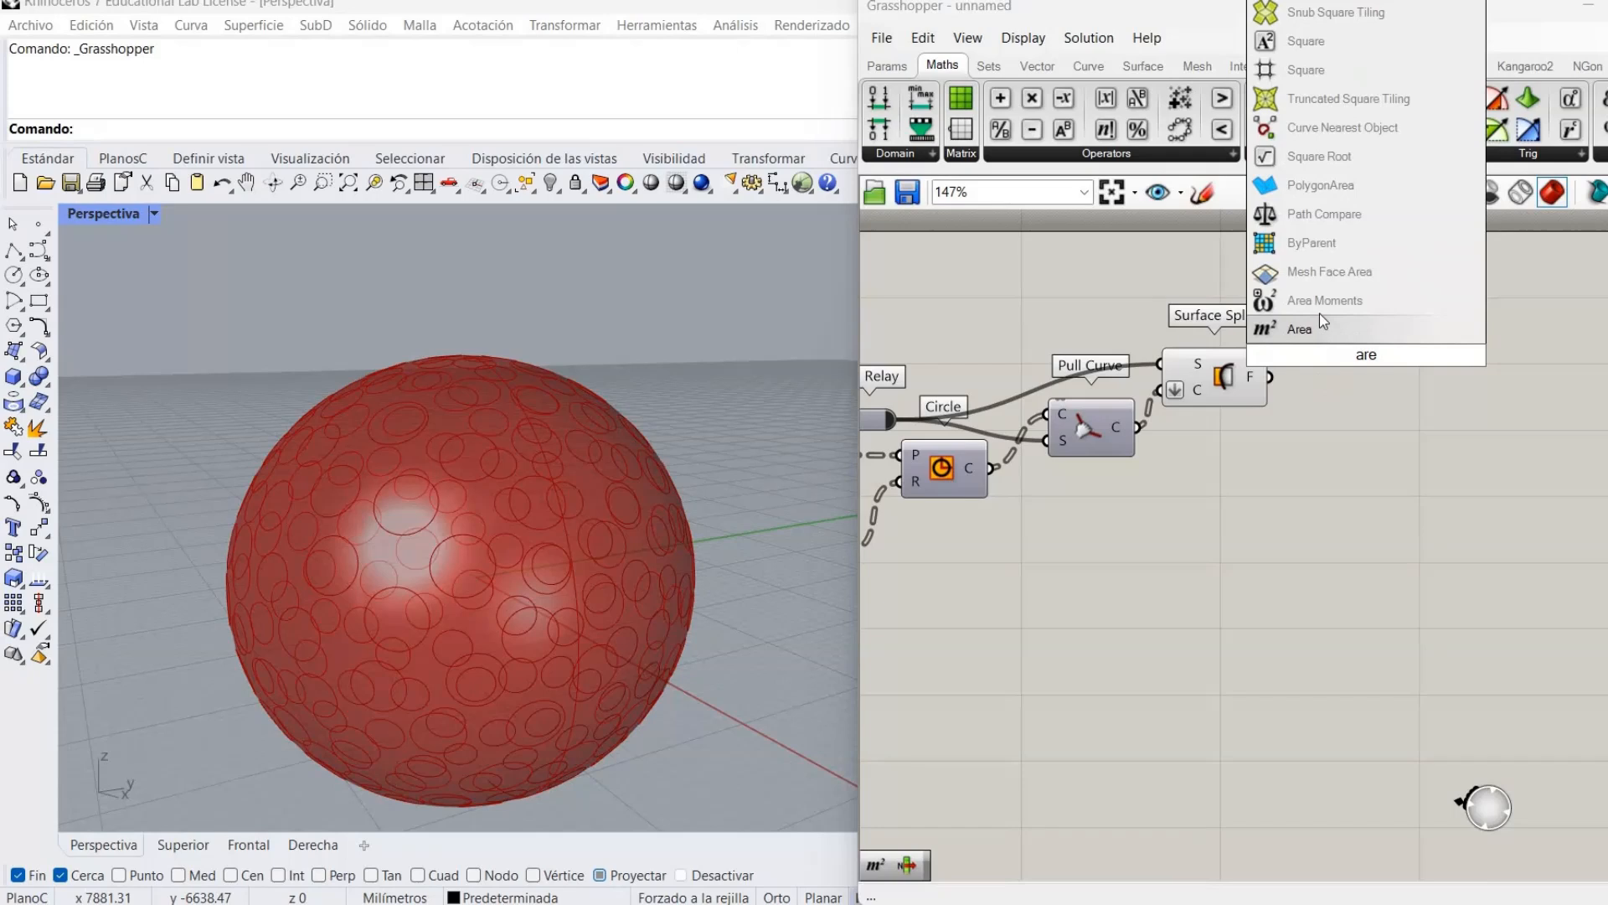
{"action": "left_click", "coordinate": [1324, 335]}
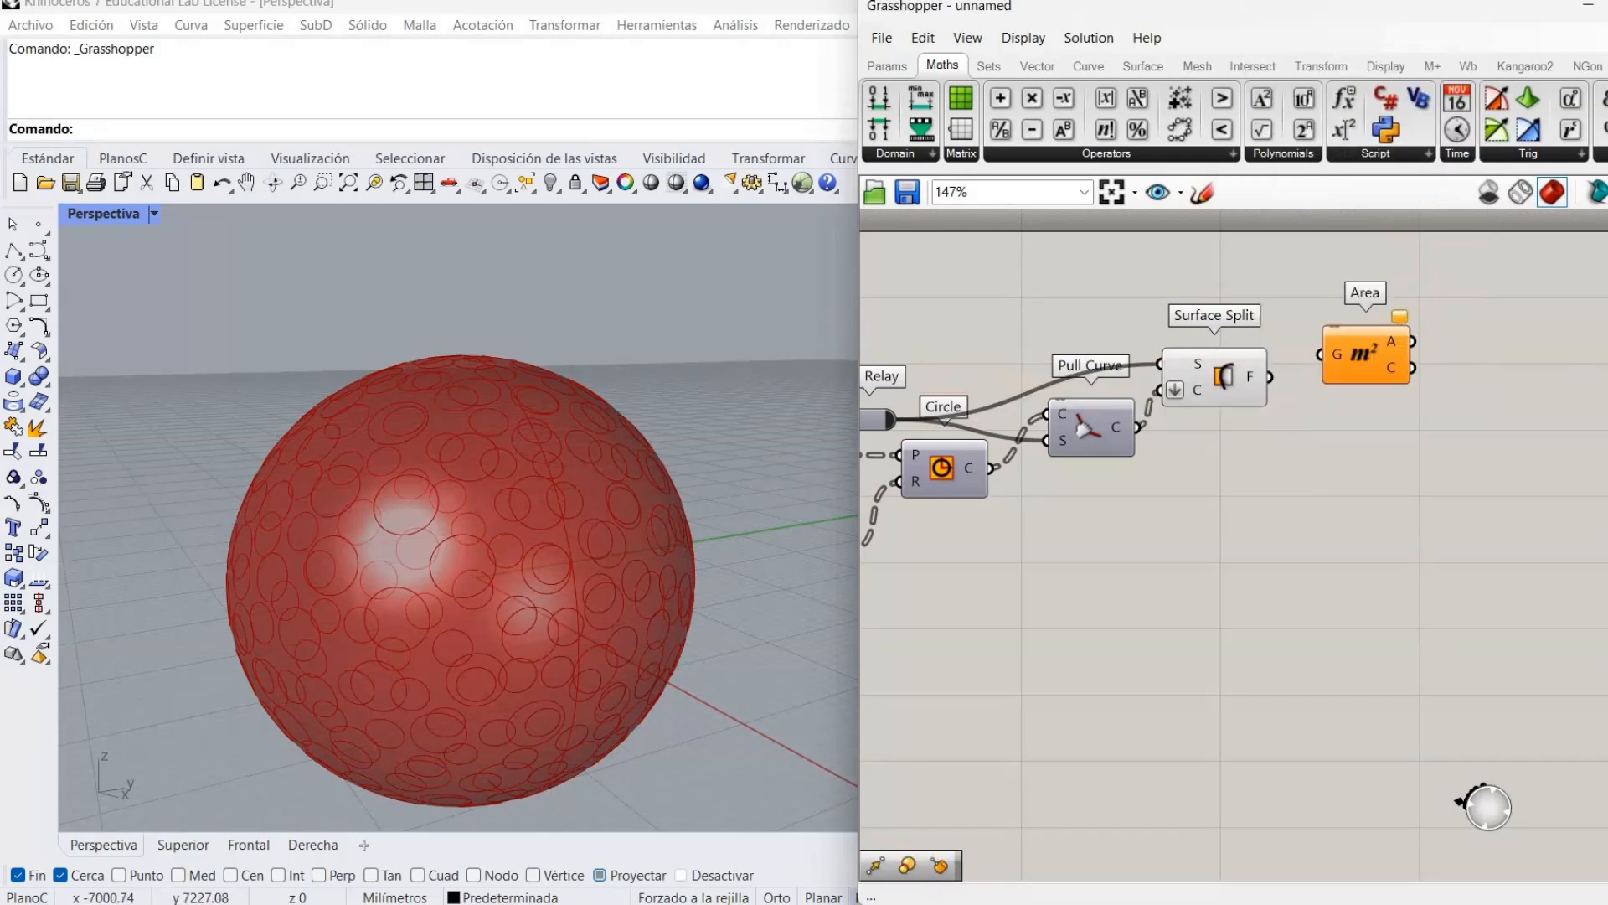
{"action": "left_click_drag", "start_coordinate": [1374, 373], "coordinate": [1387, 400]}
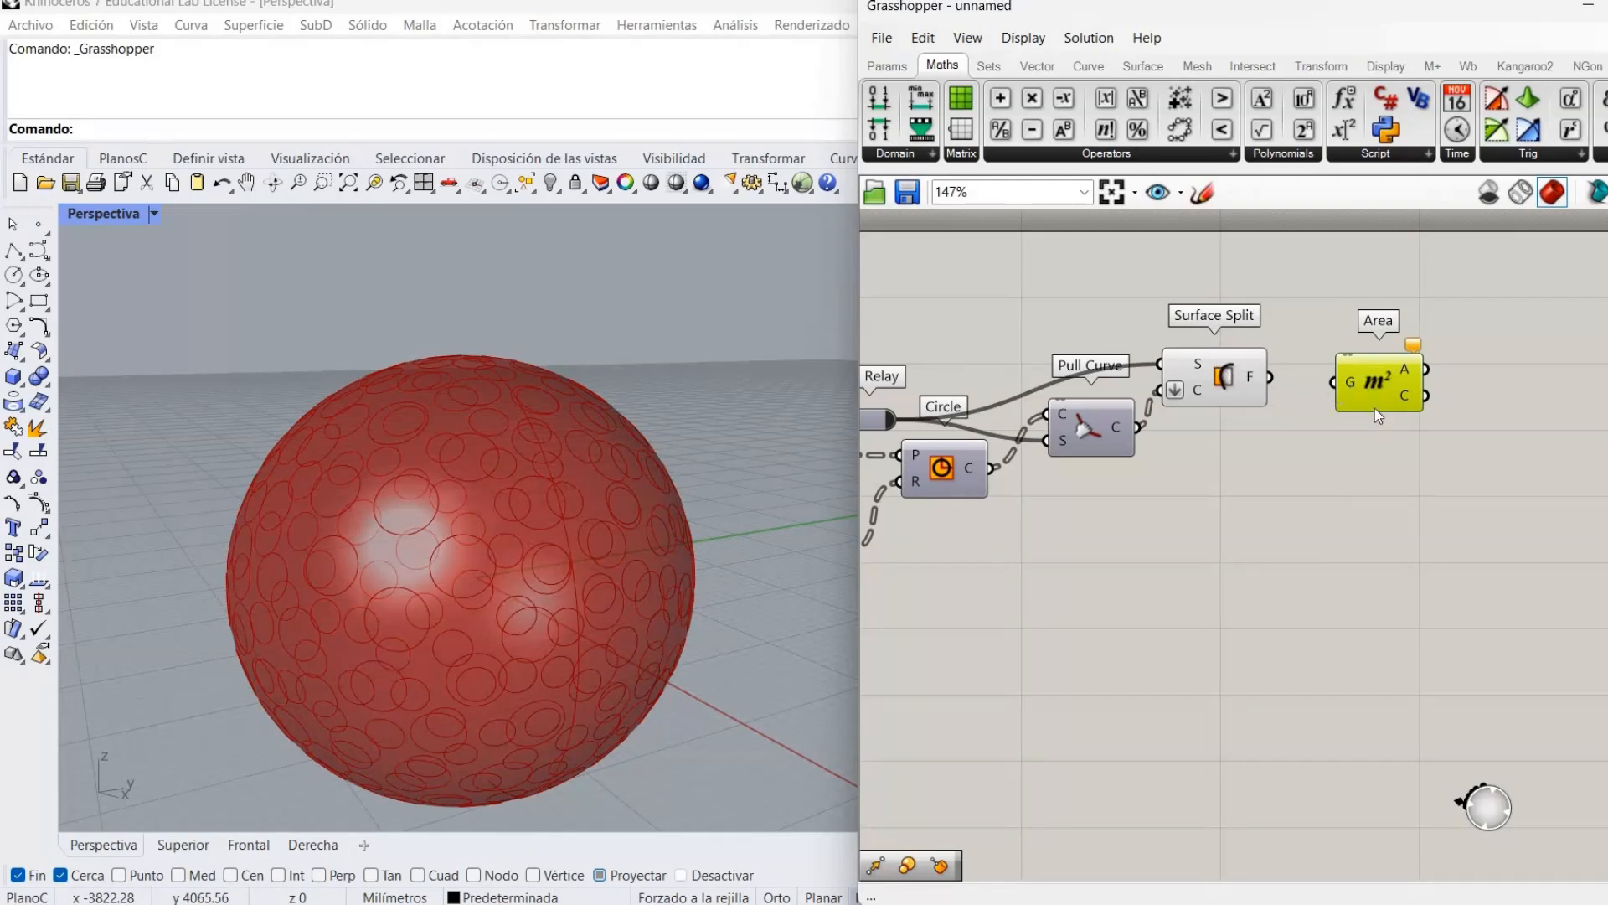
{"action": "right_click_drag", "start_coordinate": [1339, 449], "coordinate": [1266, 469]}
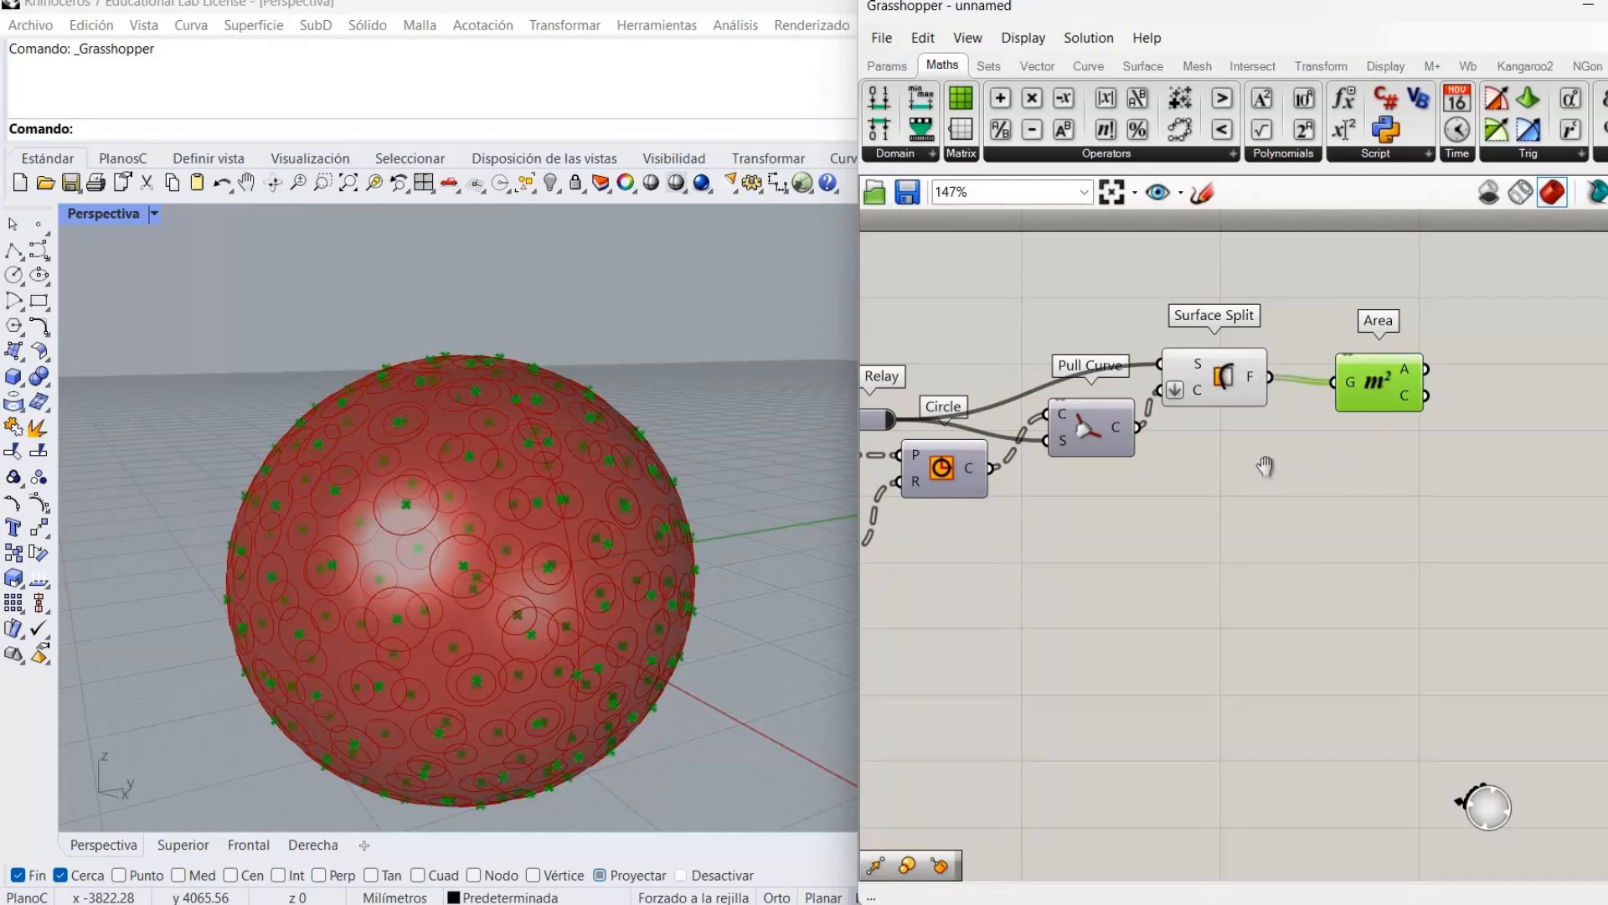
{"action": "left_click", "coordinate": [1490, 439]}
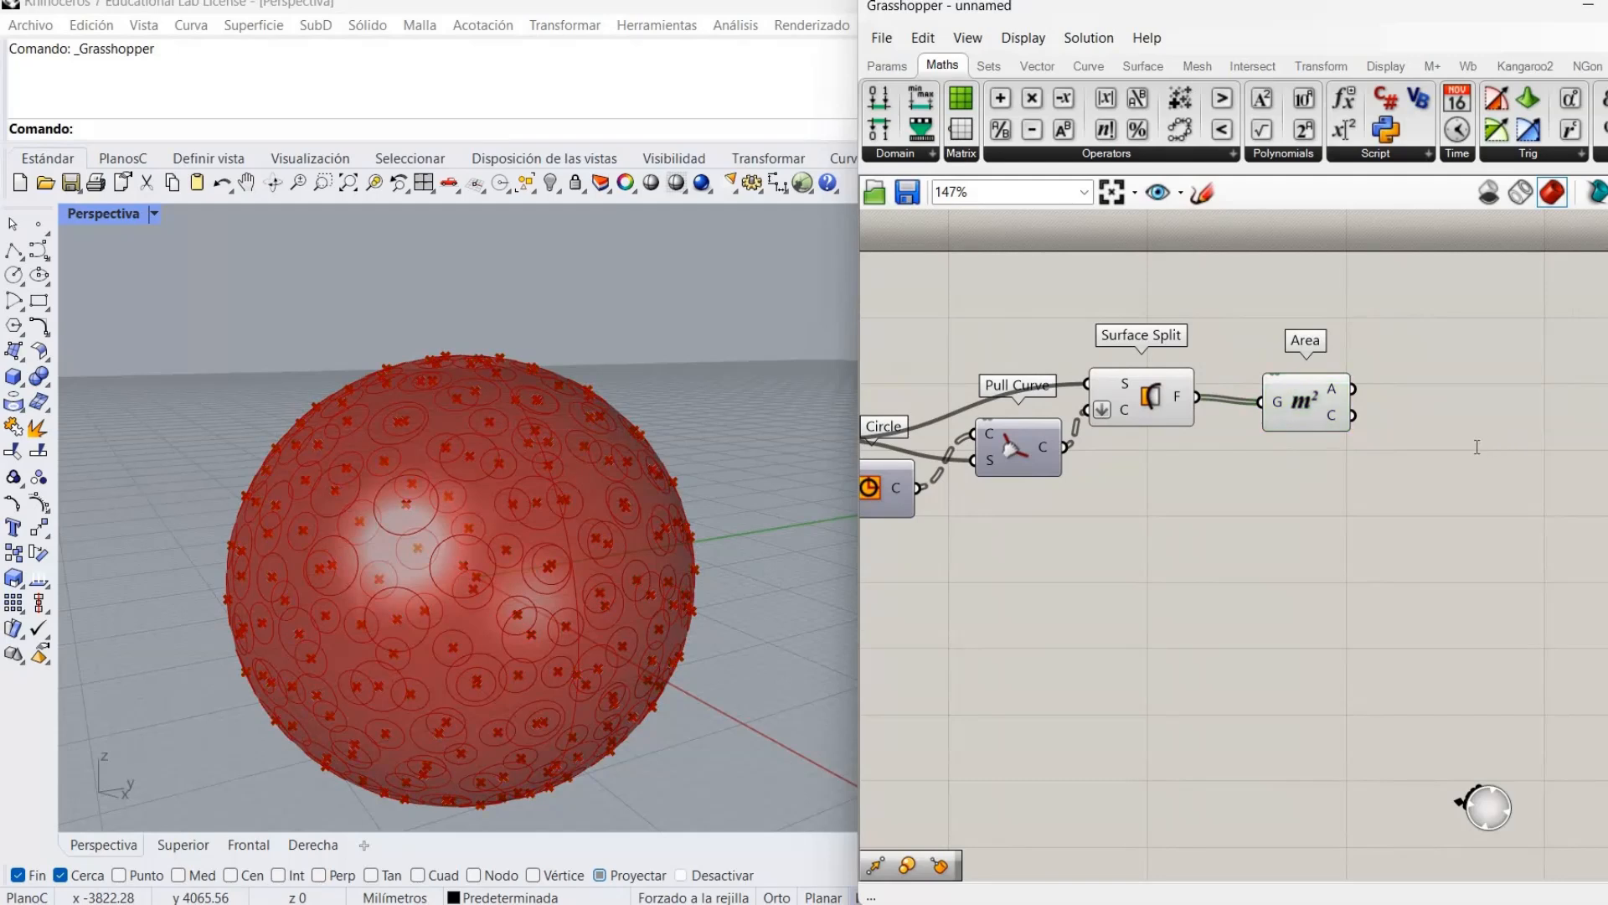
Add a Sort List ordering the Surface Split pieces by their Area values.
{"action": "double_click", "coordinate": [1477, 447]}
{"action": "type", "text": "sort l"}
{"action": "key", "text": "Return"}
{"action": "left_click_drag", "start_coordinate": [1340, 421], "coordinate": [1298, 504]}
{"action": "left_click", "coordinate": [1272, 420]}
{"action": "left_click_drag", "start_coordinate": [1201, 402], "coordinate": [1448, 449]}
{"action": "left_click_drag", "start_coordinate": [1321, 497], "coordinate": [1352, 365]}
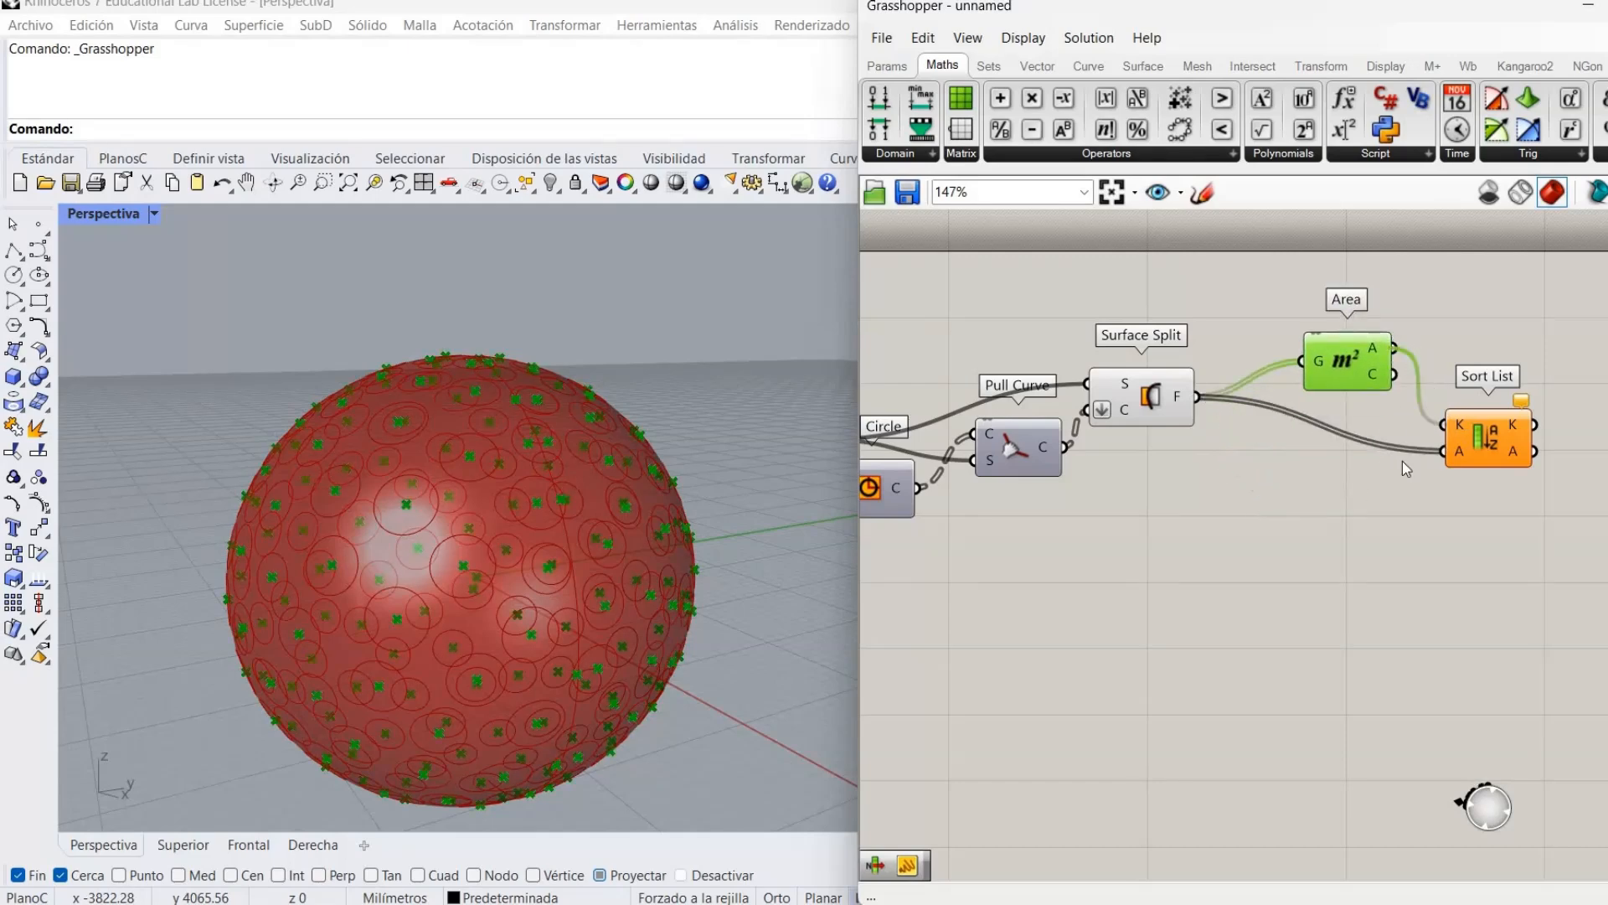
{"action": "right_click_drag", "start_coordinate": [1325, 411], "coordinate": [1218, 435]}
{"action": "left_click", "coordinate": [1218, 434]}
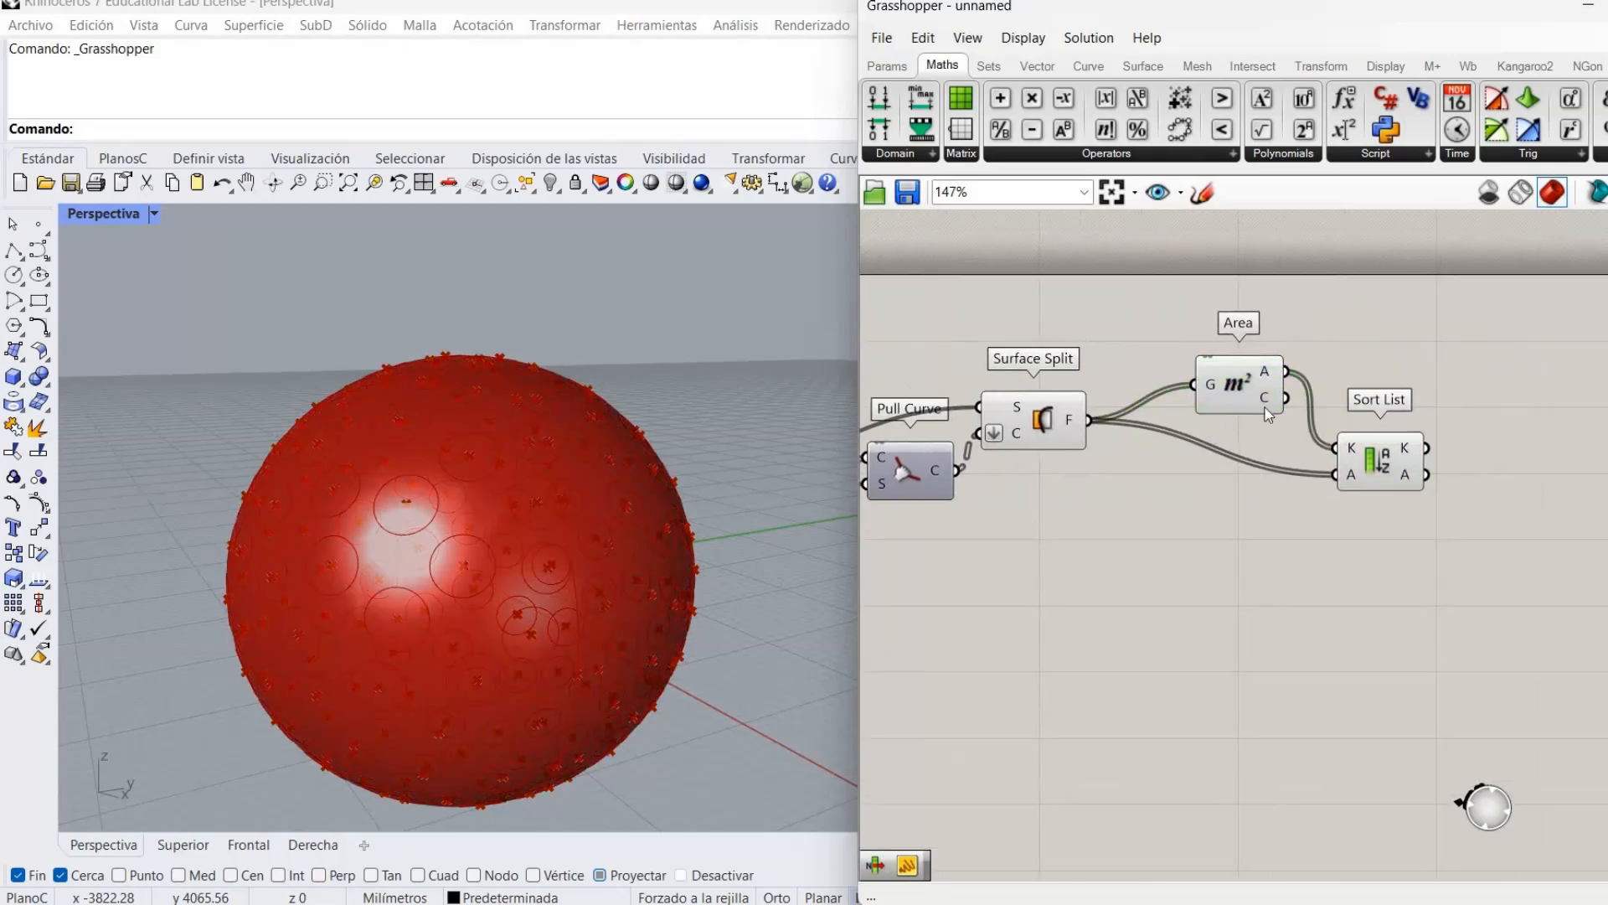
Hide the Area centroid points and the Surface Split preview.
{"action": "right_click", "coordinate": [1236, 394]}
{"action": "left_click", "coordinate": [1270, 435]}
{"action": "right_click", "coordinate": [1047, 416]}
{"action": "left_click", "coordinate": [1104, 457]}
{"action": "right_click_drag", "start_coordinate": [1409, 464], "coordinate": [1207, 467]}
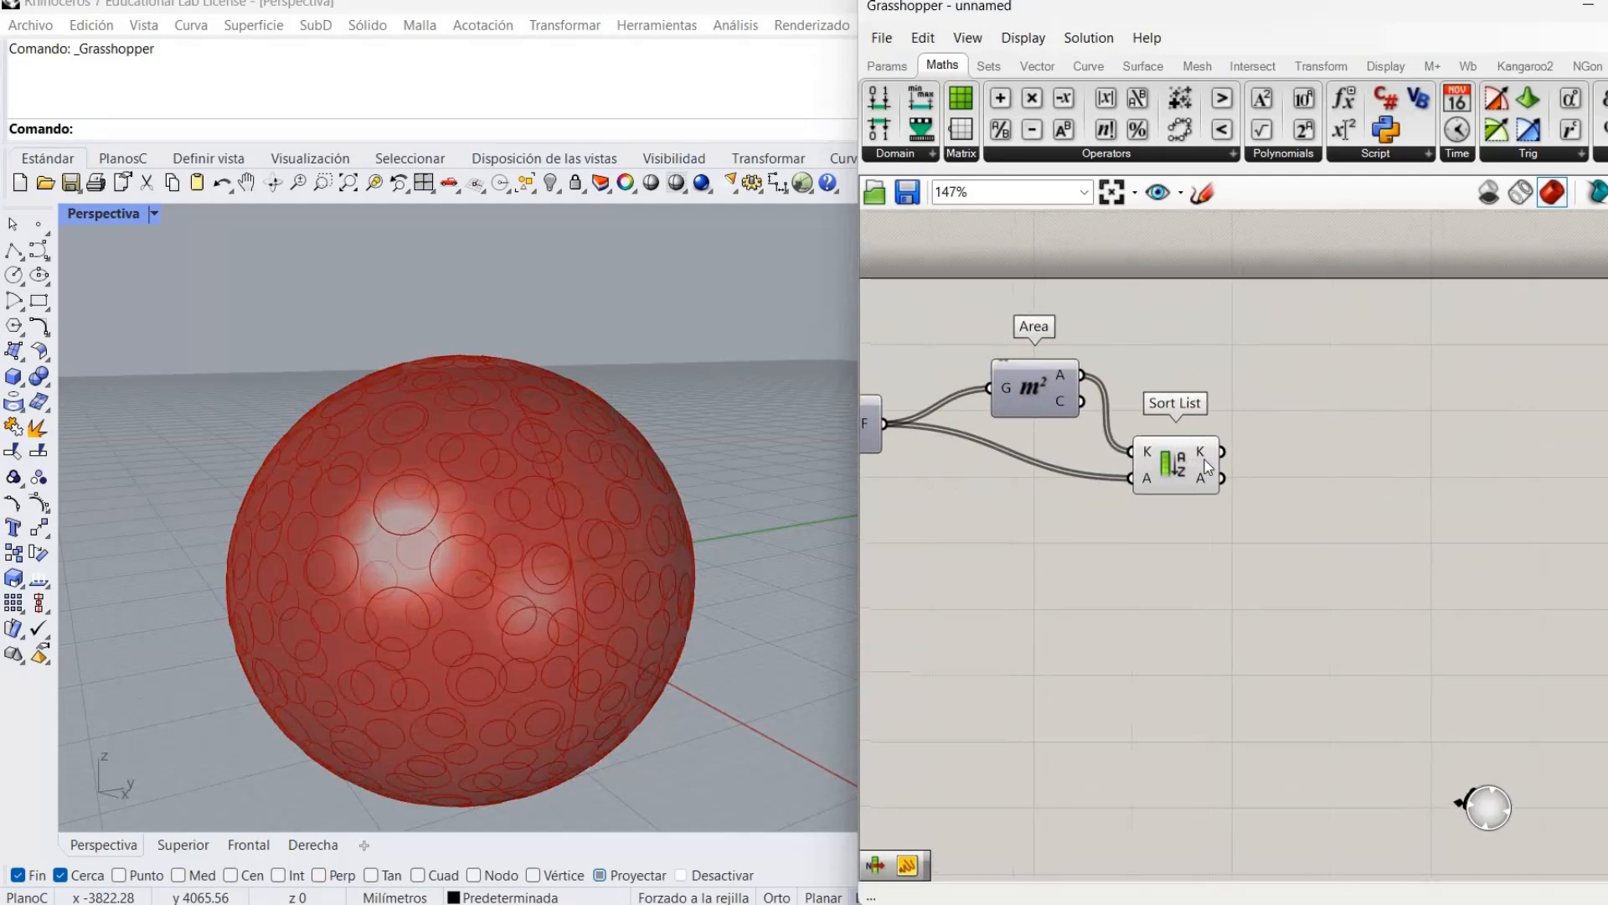
Connect an enlarged Panel to Sort List's keys, showing areas up to 294515.646179 at index 182.
{"action": "double_click", "coordinate": [1293, 387]}
{"action": "type", "text": "panel"}
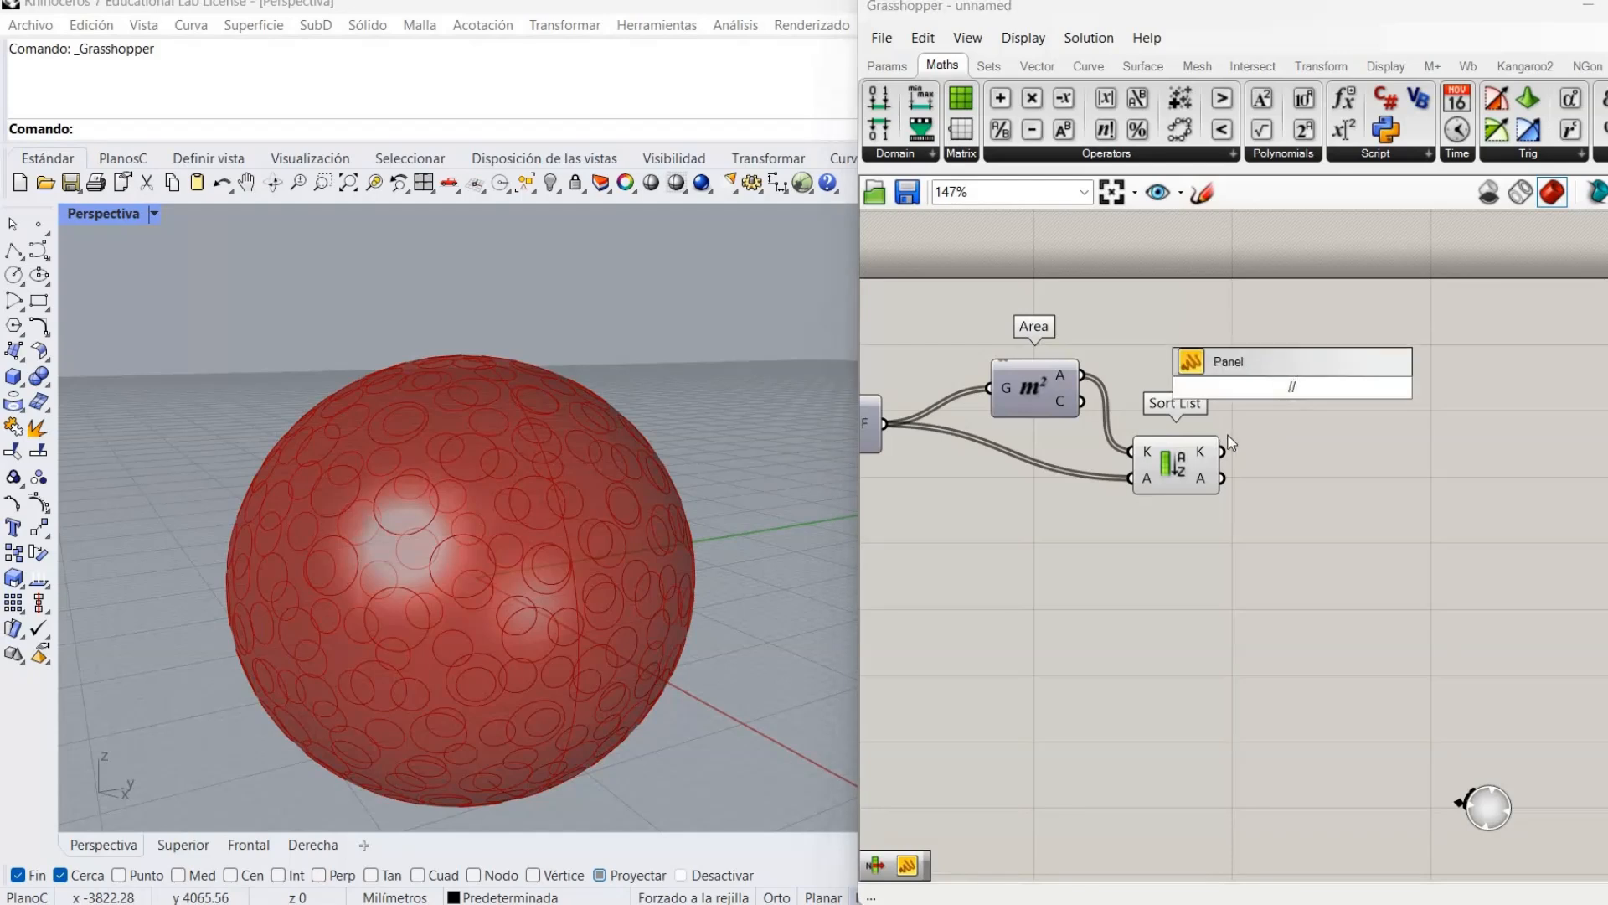
{"action": "key", "text": "Return"}
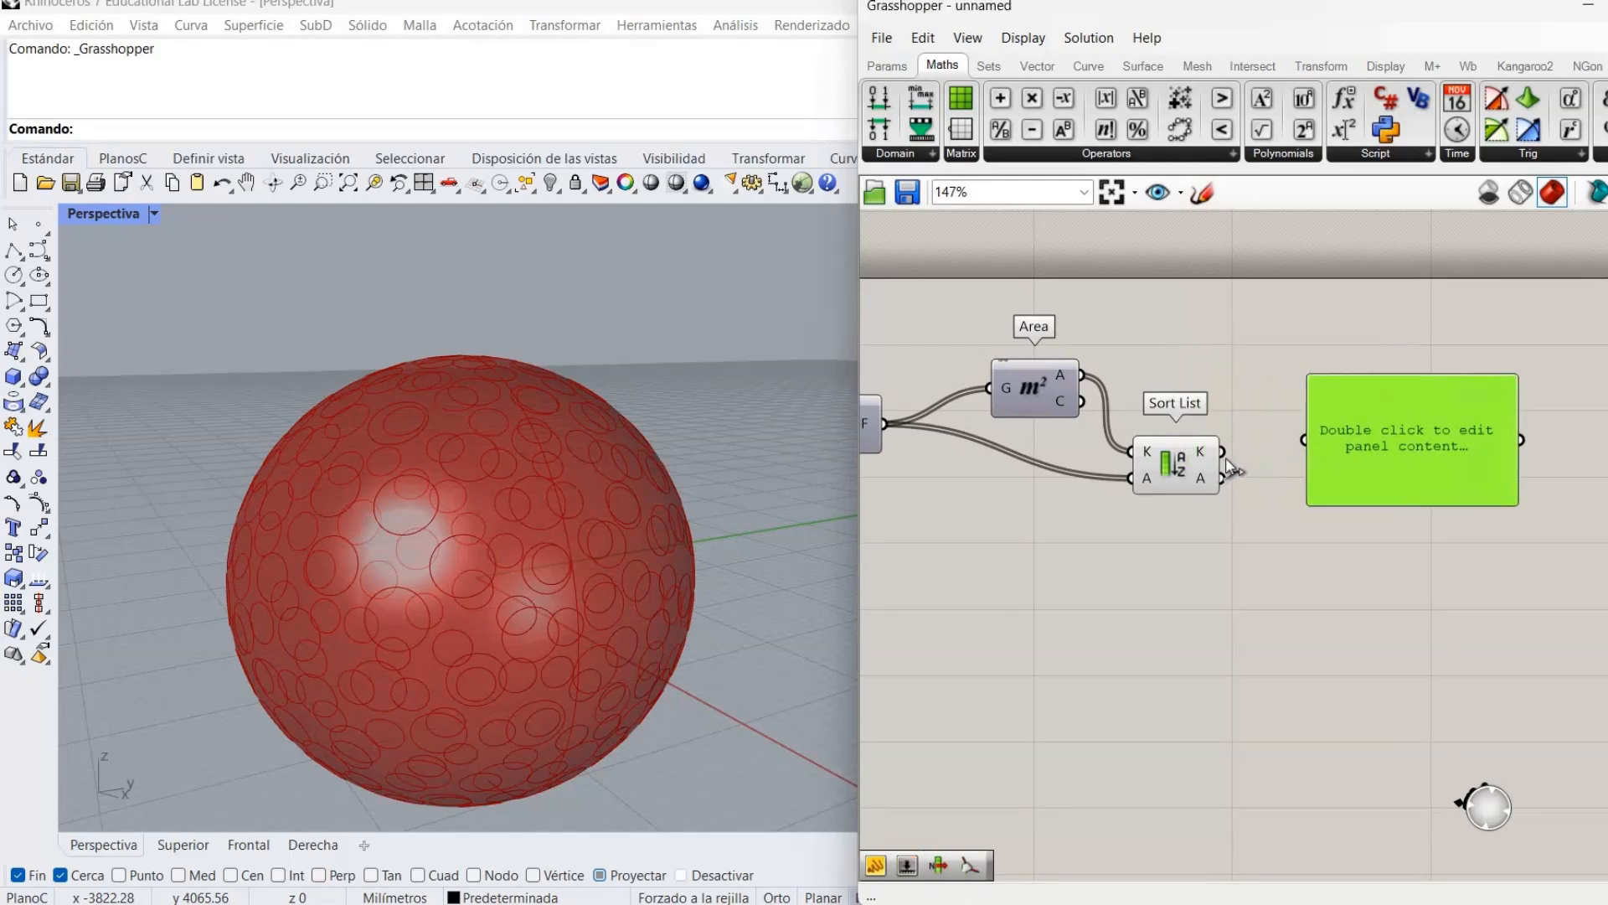
{"action": "left_click_drag", "start_coordinate": [1304, 439], "coordinate": [1221, 452]}
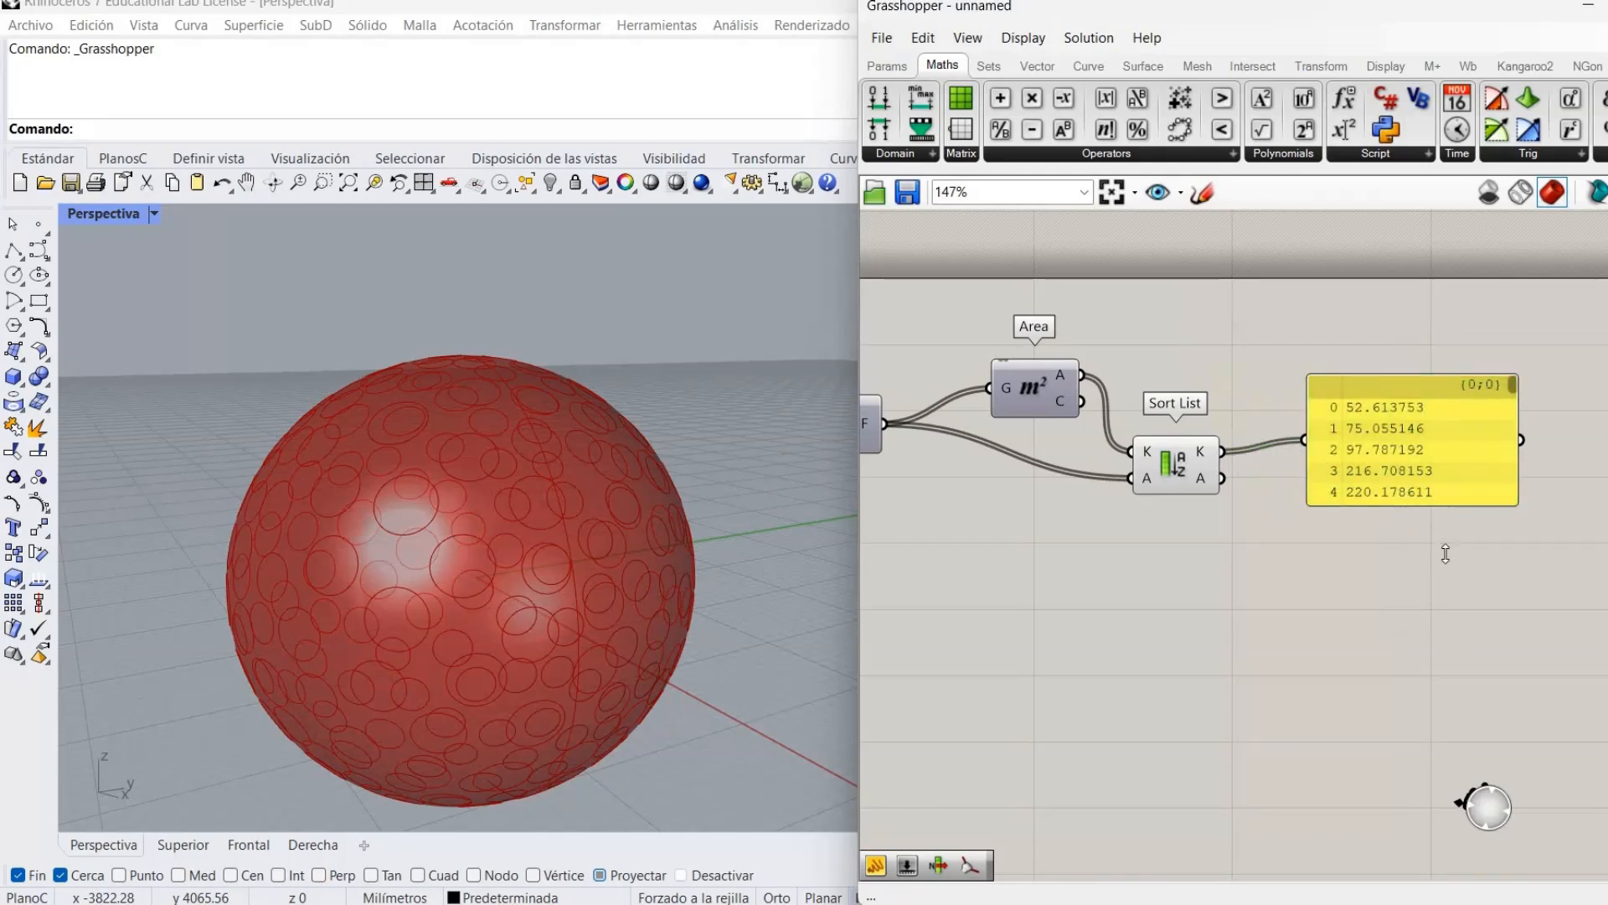
{"action": "left_click_drag", "start_coordinate": [1499, 495], "coordinate": [1500, 620]}
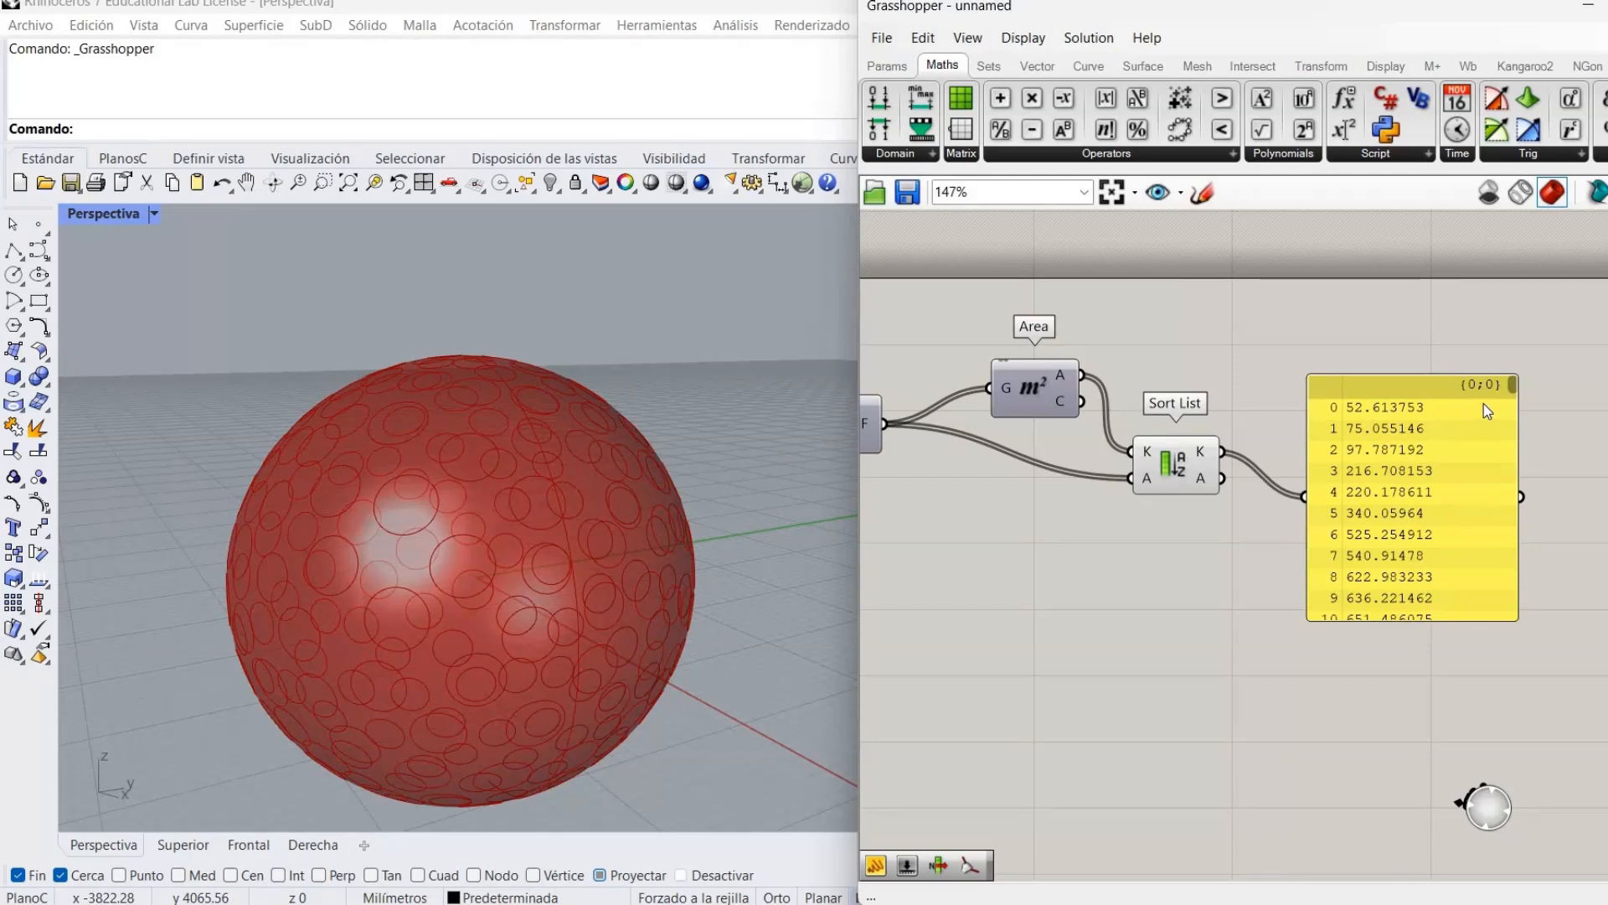
{"action": "scroll", "coordinate": [1495, 600], "scroll_direction": "down", "scroll_amount": 20}
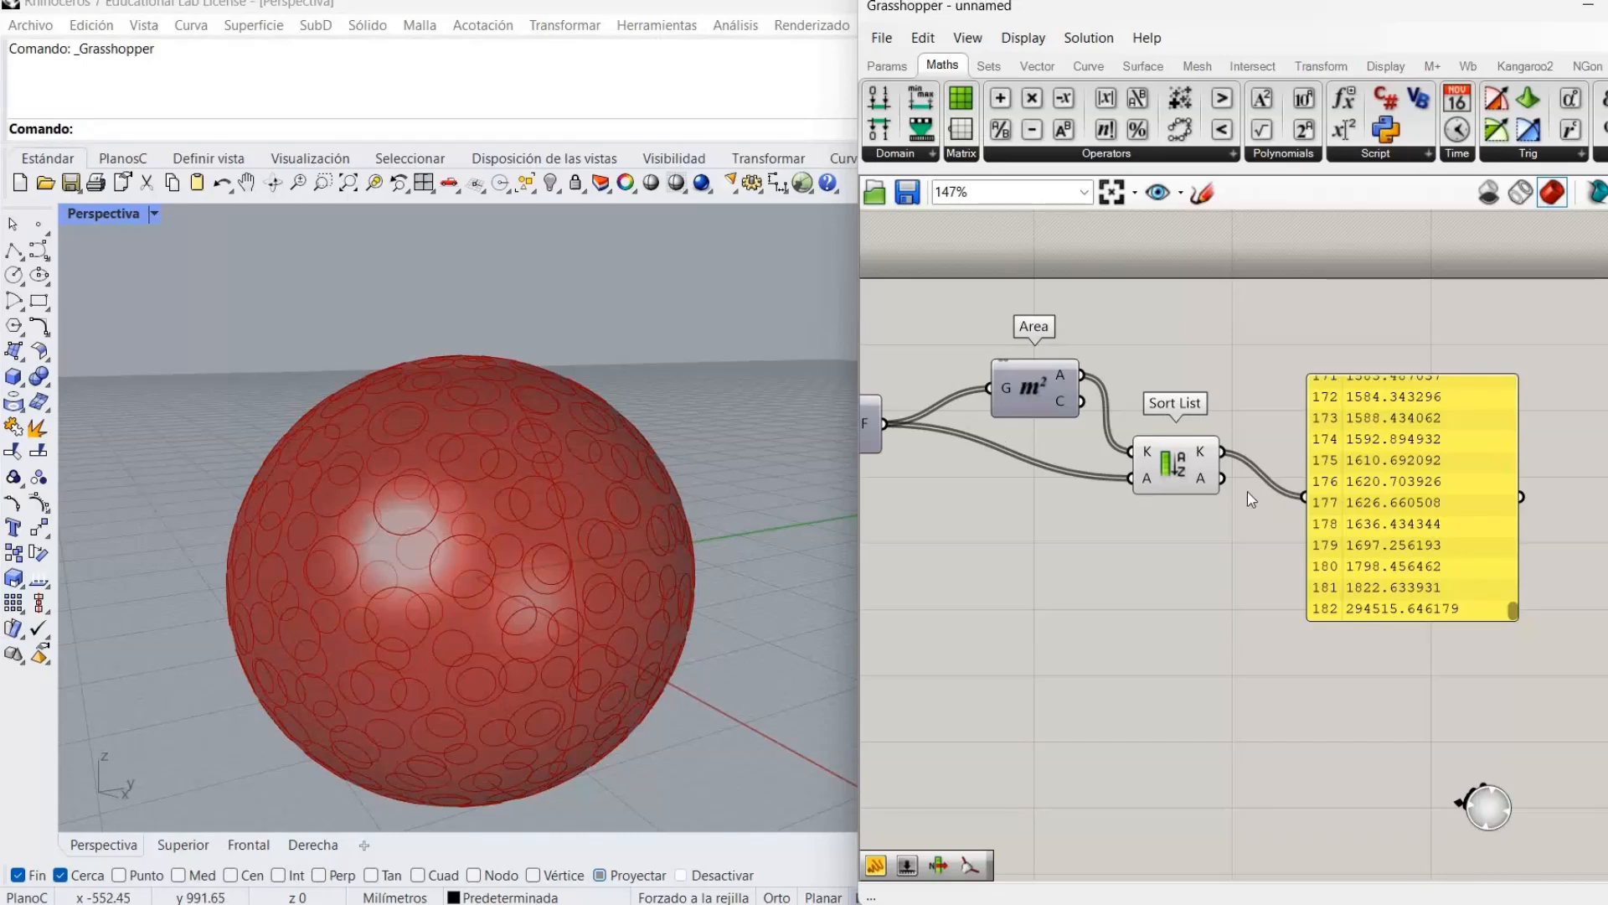
{"action": "left_click_drag", "start_coordinate": [1223, 478], "coordinate": [1304, 497]}
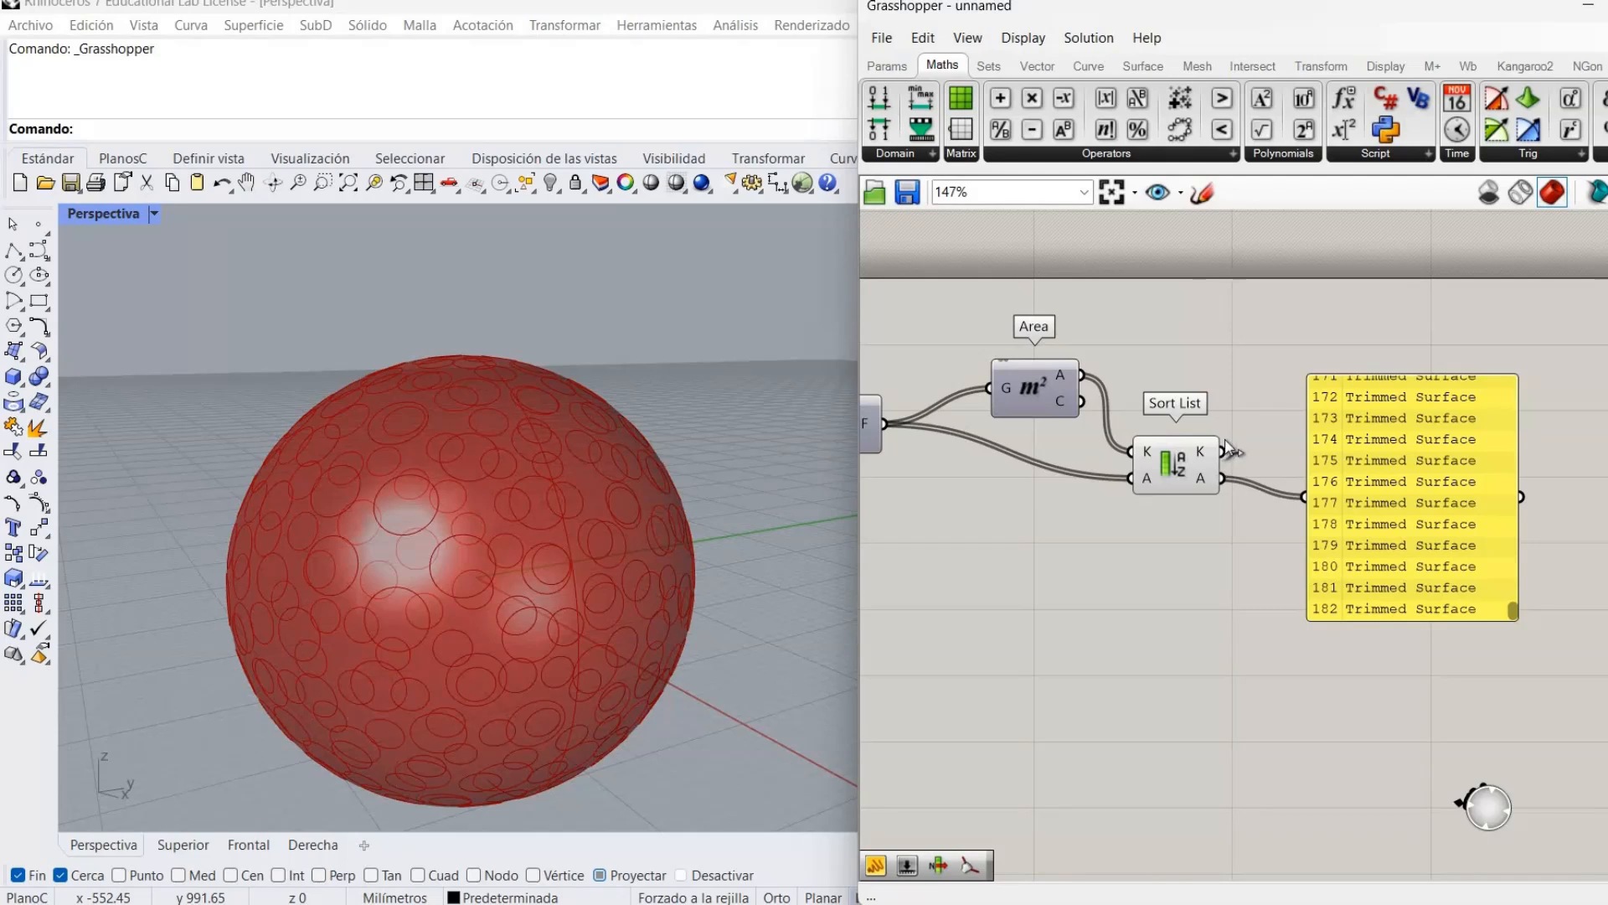
{"action": "left_click_drag", "start_coordinate": [1276, 495], "coordinate": [1303, 497]}
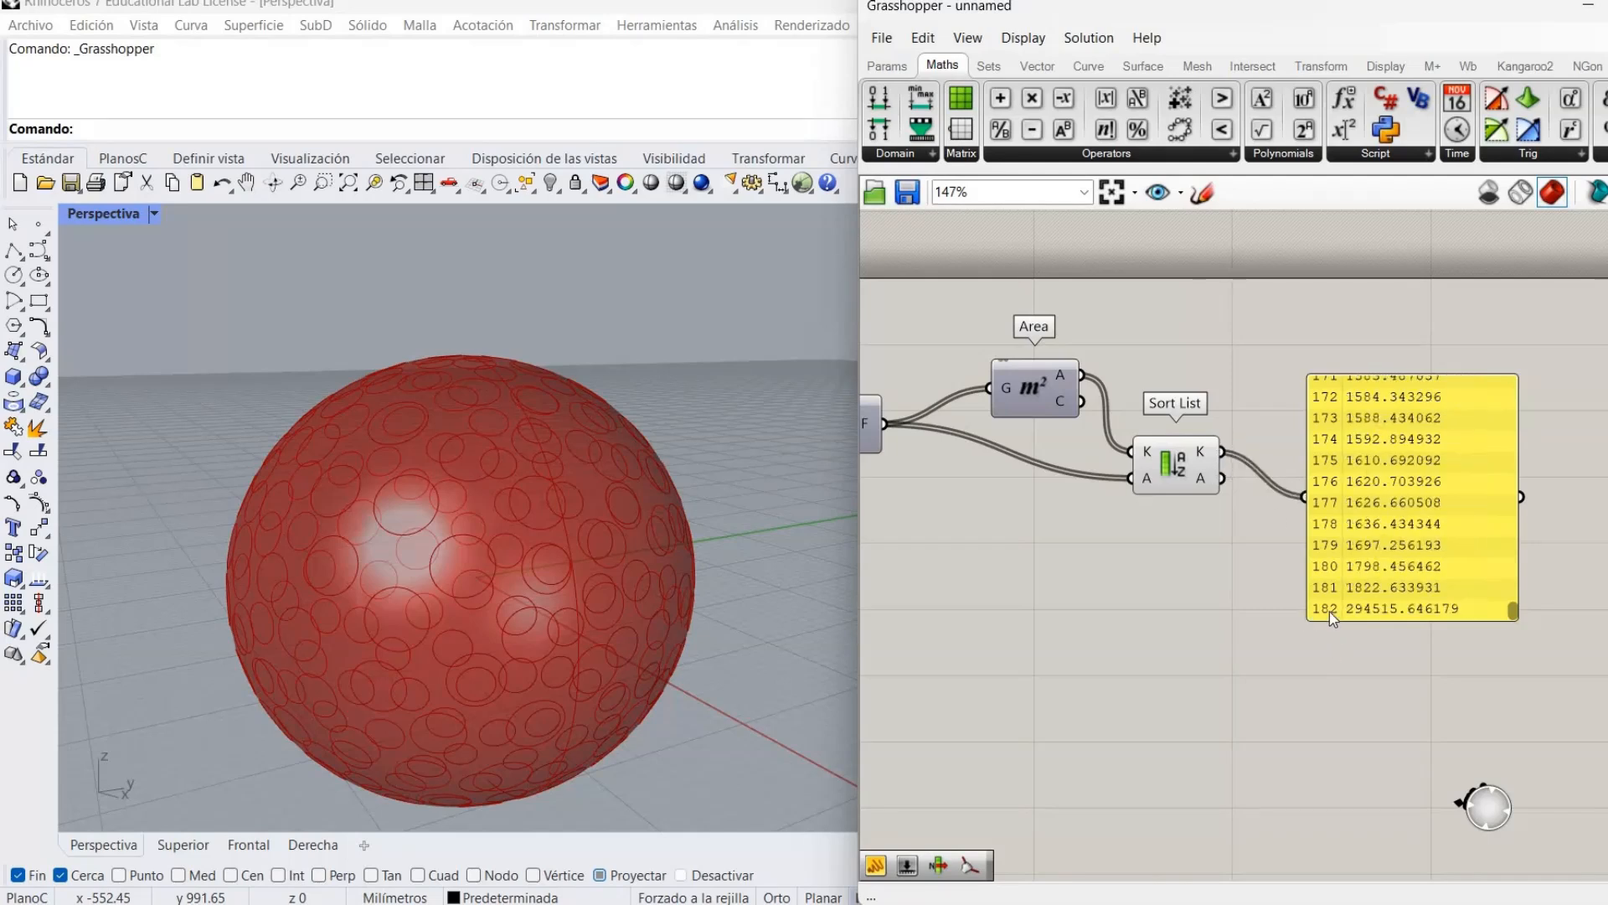
Replace the area panel with a List Item component placed beside Sort List.
{"action": "double_click", "coordinate": [1266, 561]}
{"action": "type", "text": "list"}
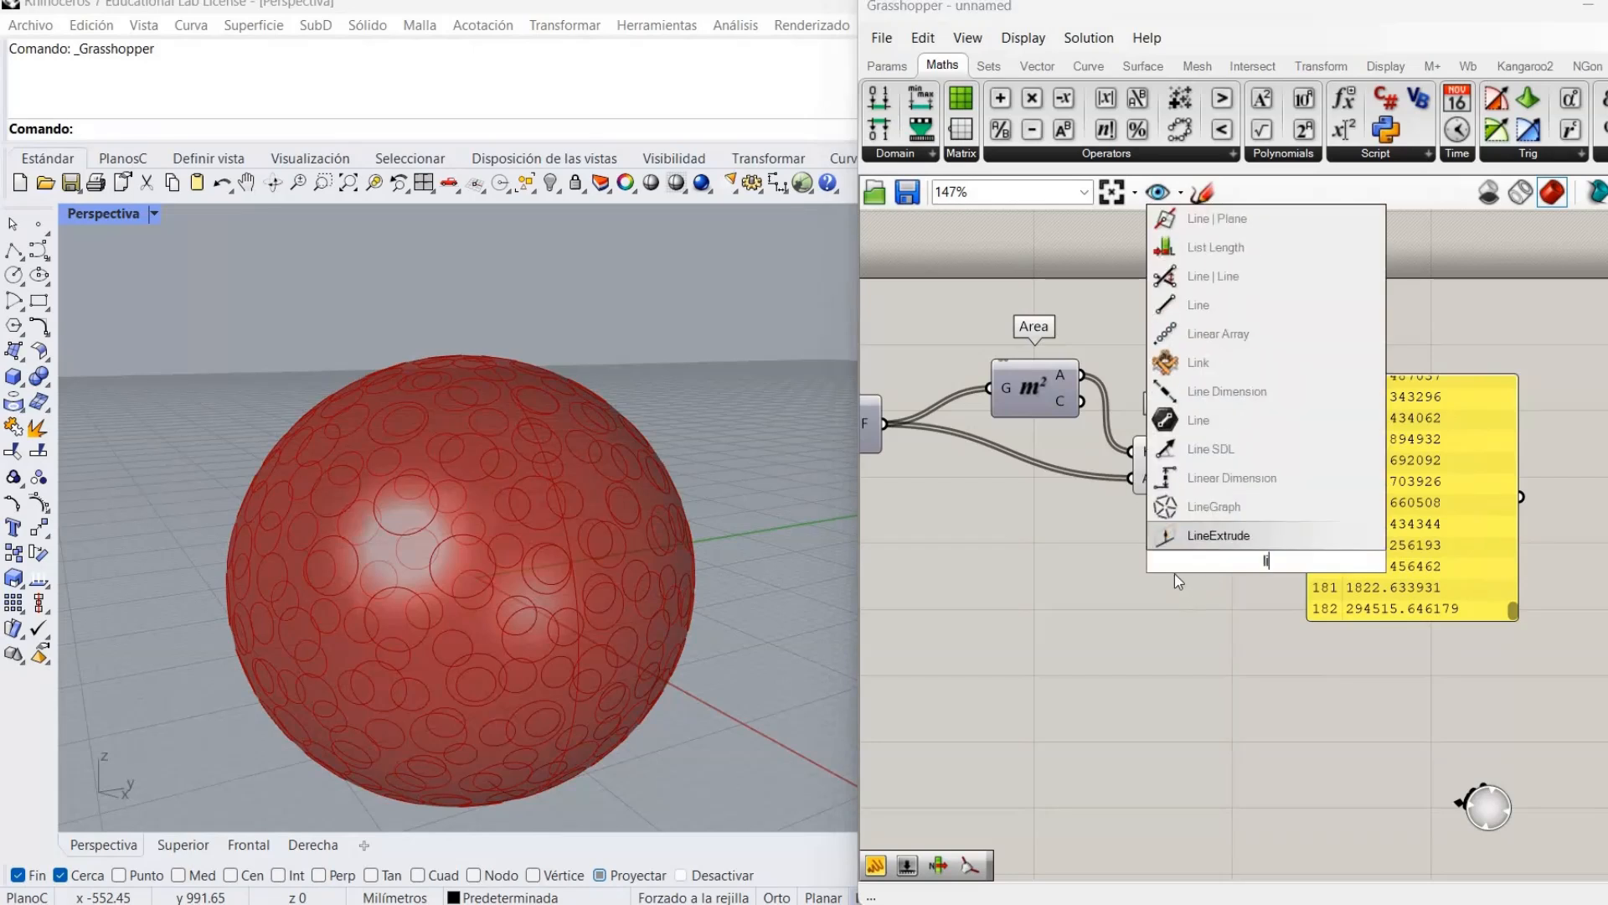
{"action": "left_click", "coordinate": [1381, 507]}
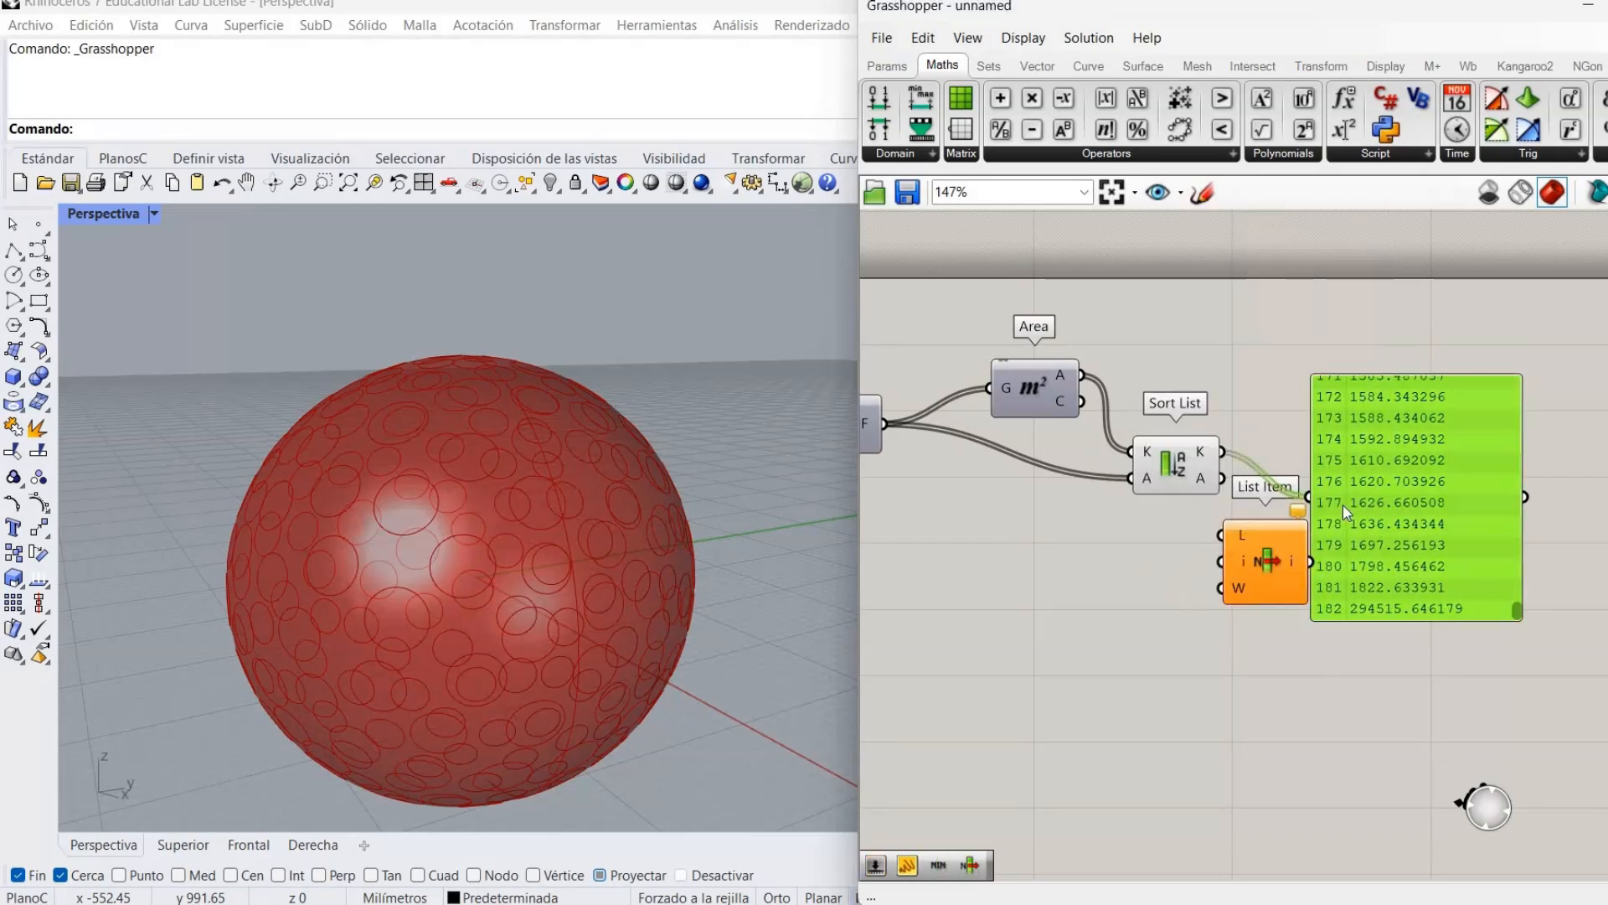
{"action": "key", "text": "Delete"}
{"action": "left_click_drag", "start_coordinate": [1275, 551], "coordinate": [1367, 474]}
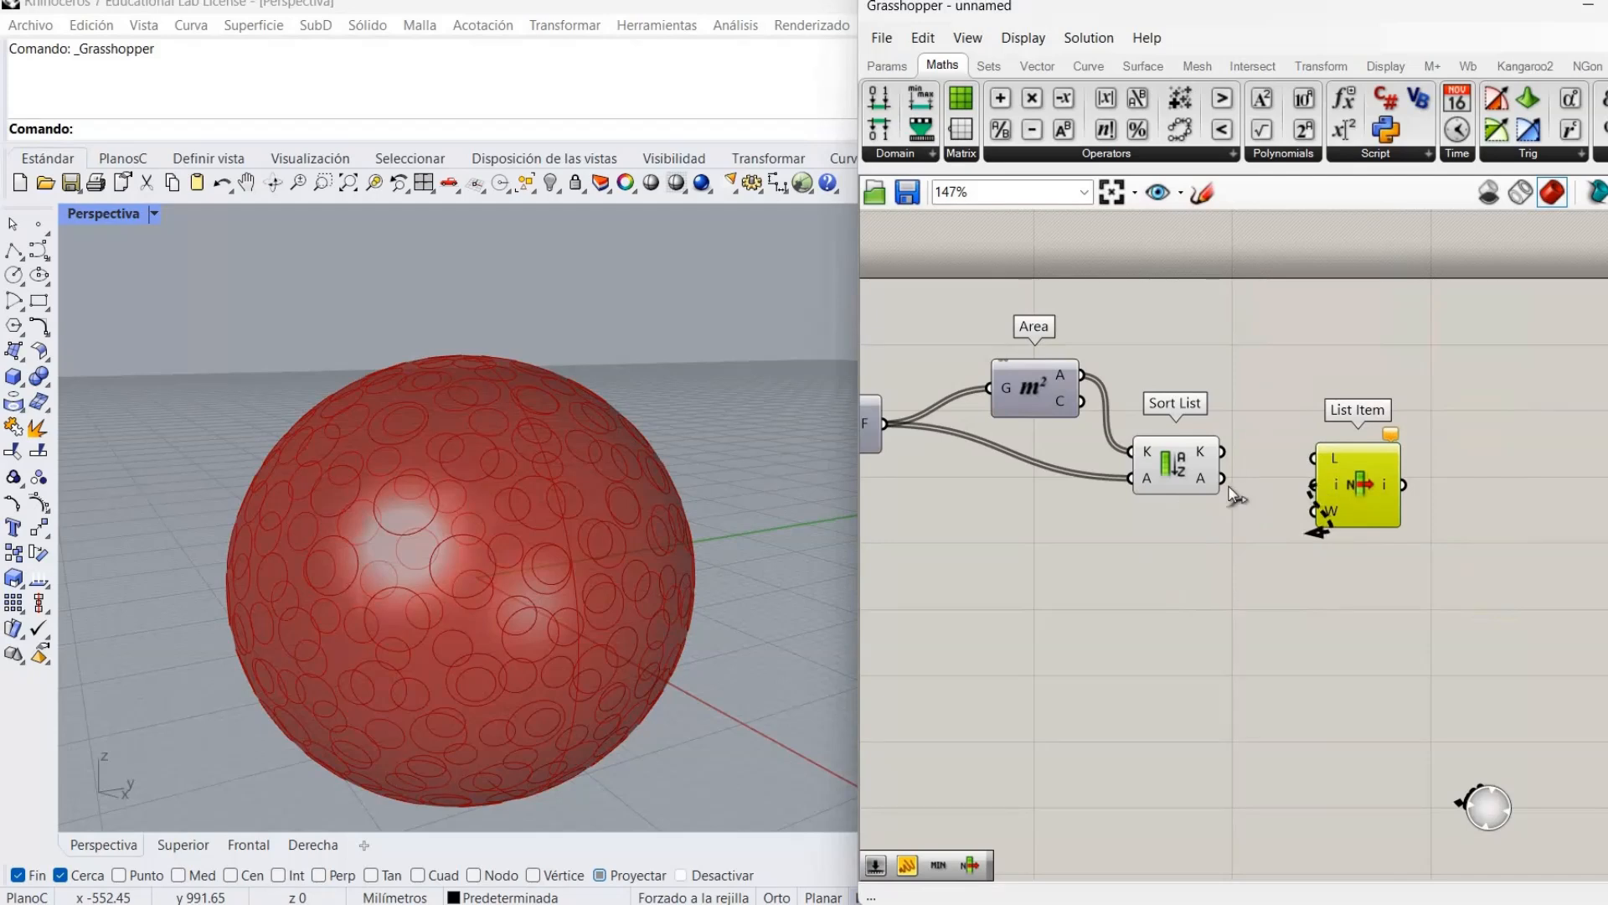
Reverse Sort List's K and A outputs so the largest perforated piece comes first.
{"action": "right_click", "coordinate": [1204, 482]}
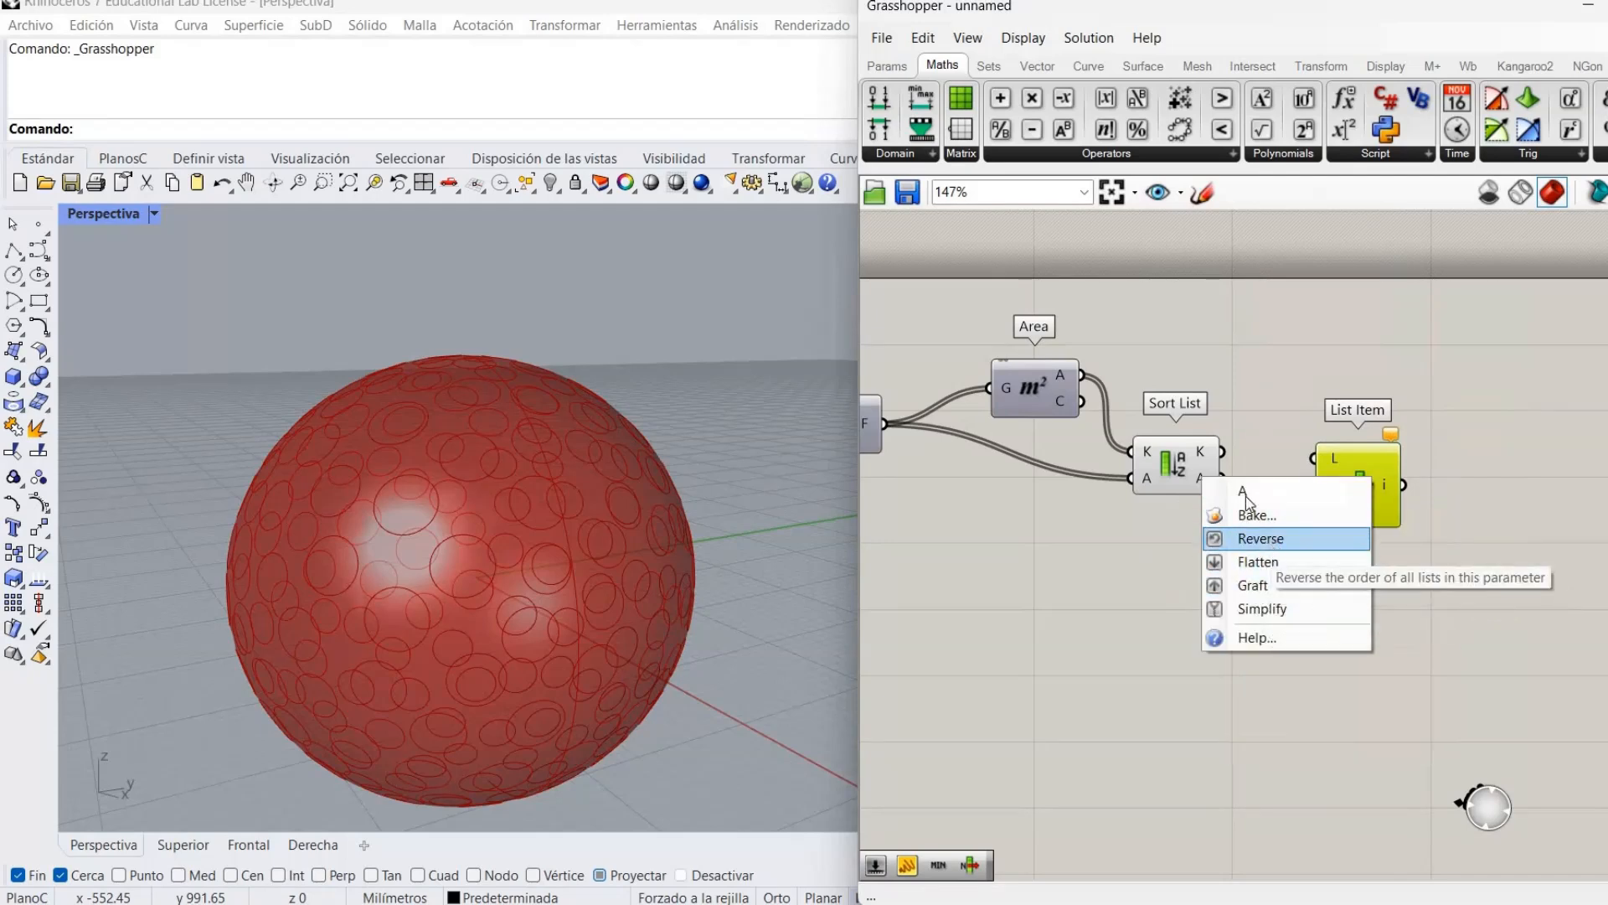
{"action": "left_click", "coordinate": [1272, 540]}
{"action": "right_click", "coordinate": [1228, 460]}
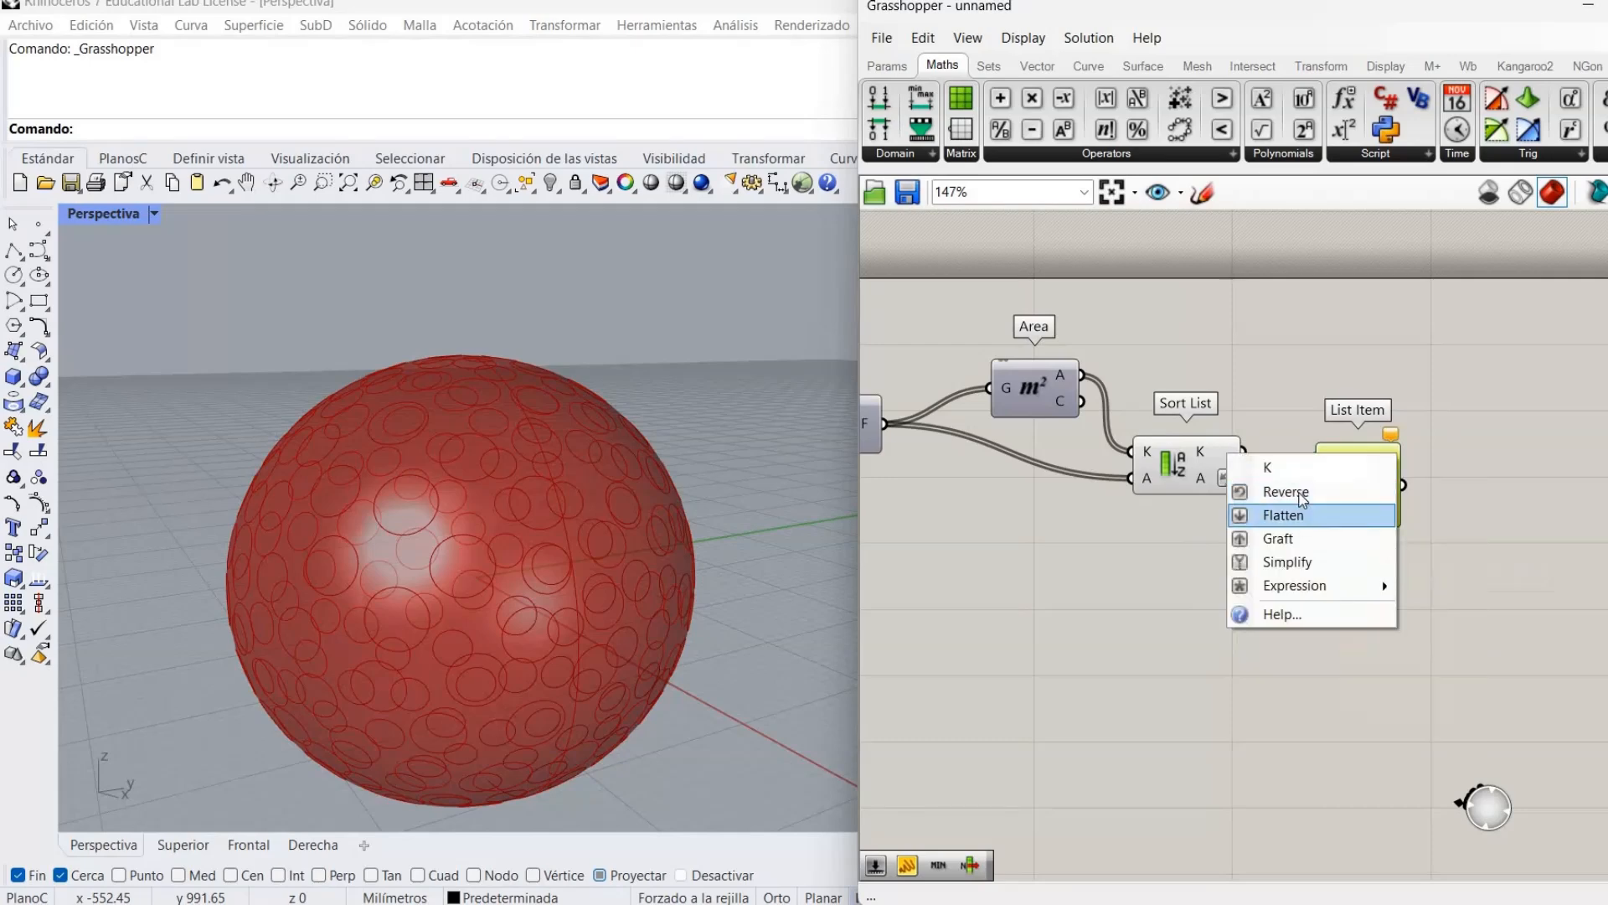
{"action": "left_click", "coordinate": [1257, 490]}
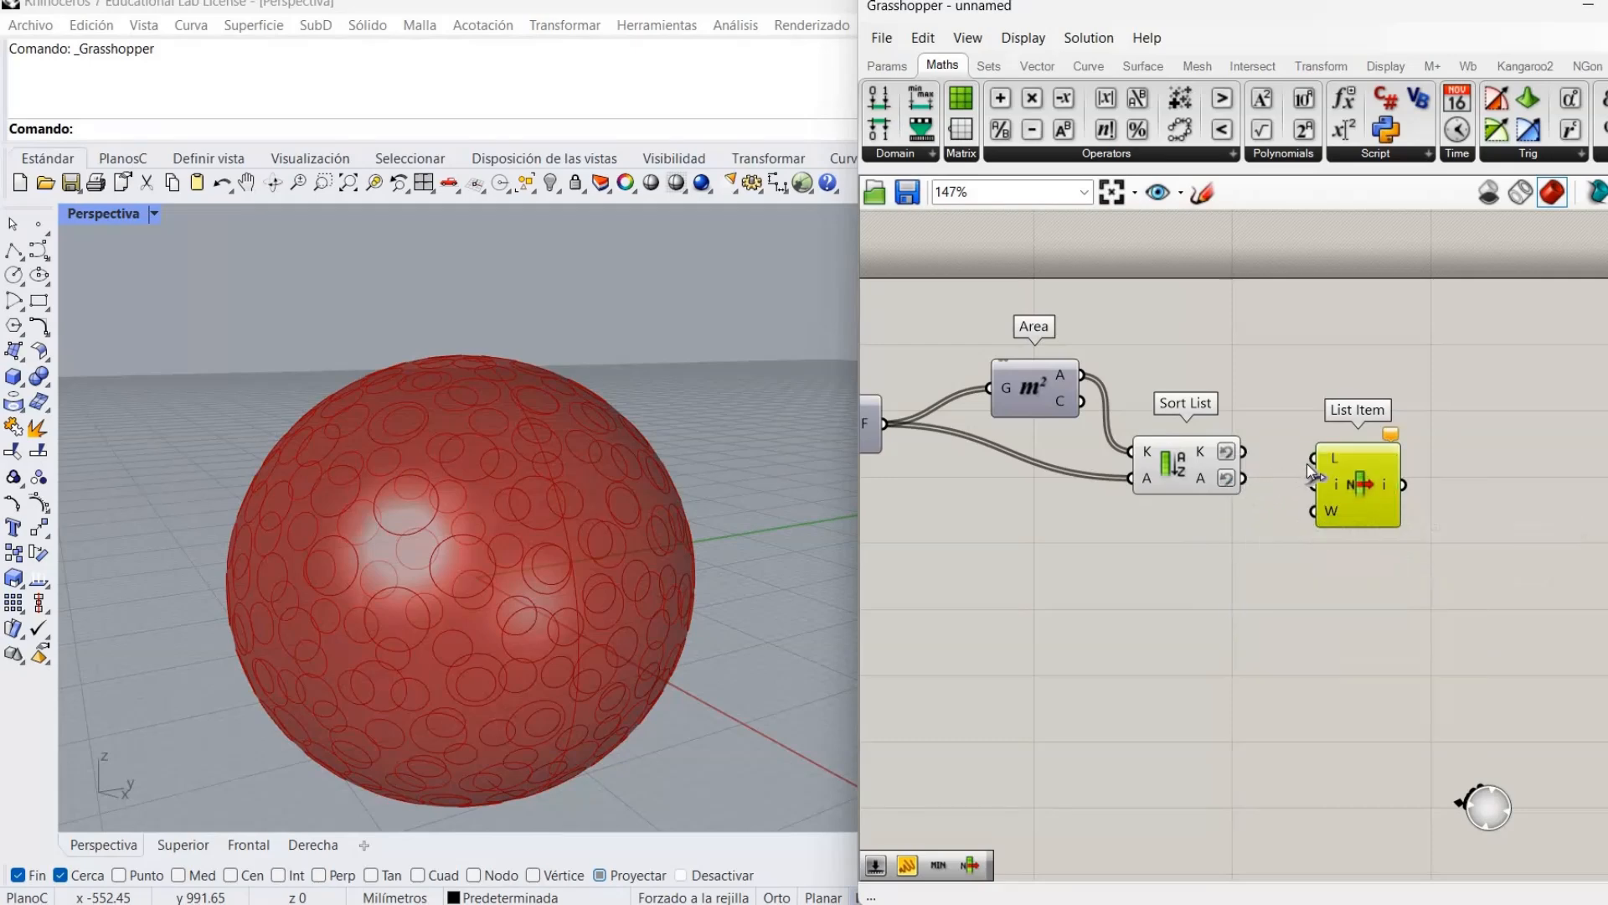
{"action": "left_click", "coordinate": [1195, 500]}
{"action": "right_click", "coordinate": [1185, 478]}
{"action": "left_click", "coordinate": [1247, 506]}
{"action": "right_click_drag", "start_coordinate": [794, 509], "coordinate": [913, 502]}
{"action": "right_click_drag", "start_coordinate": [1607, 486], "coordinate": [1457, 466]}
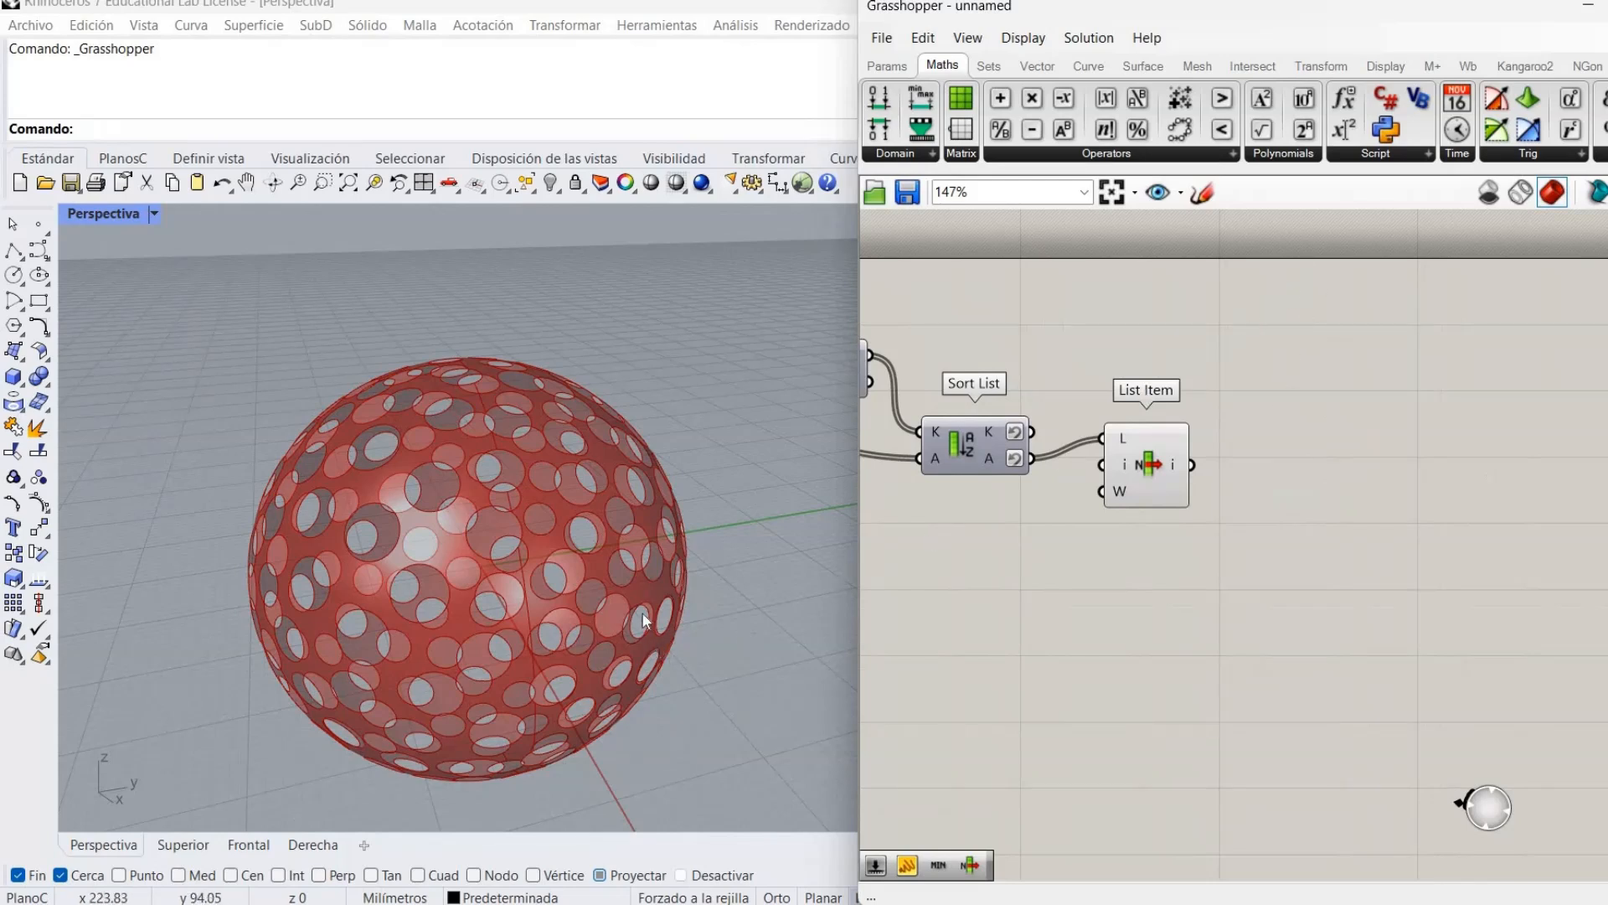
{"action": "right_click_drag", "start_coordinate": [565, 555], "coordinate": [638, 576]}
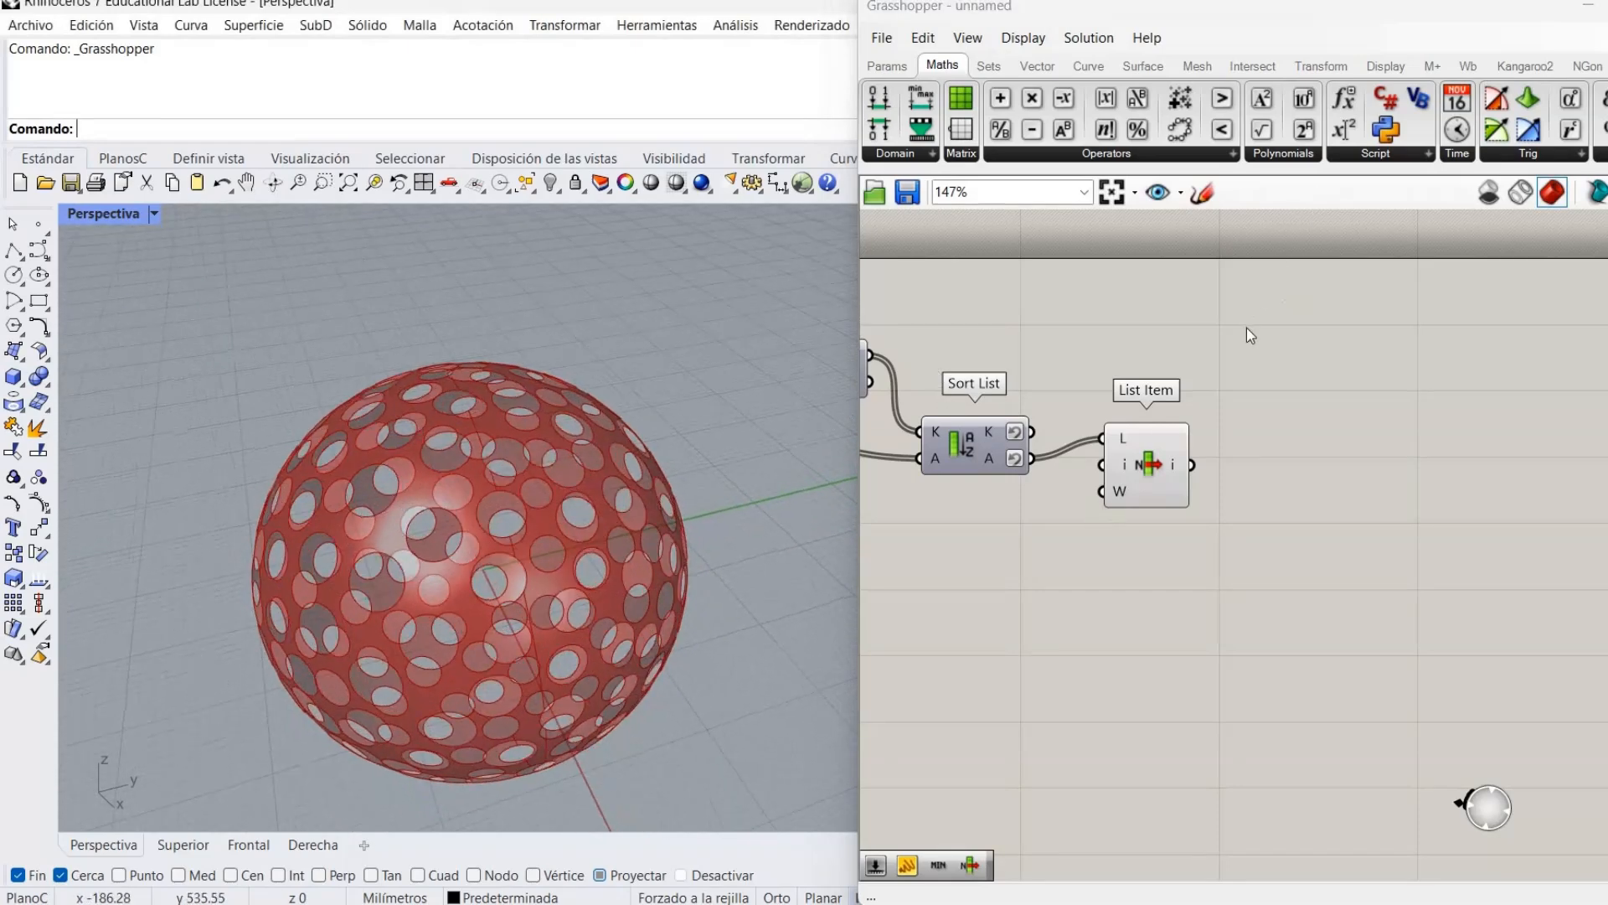
Place a Mesh Brep after List Item and hide List Item's surface preview.
{"action": "left_click", "coordinate": [1466, 65]}
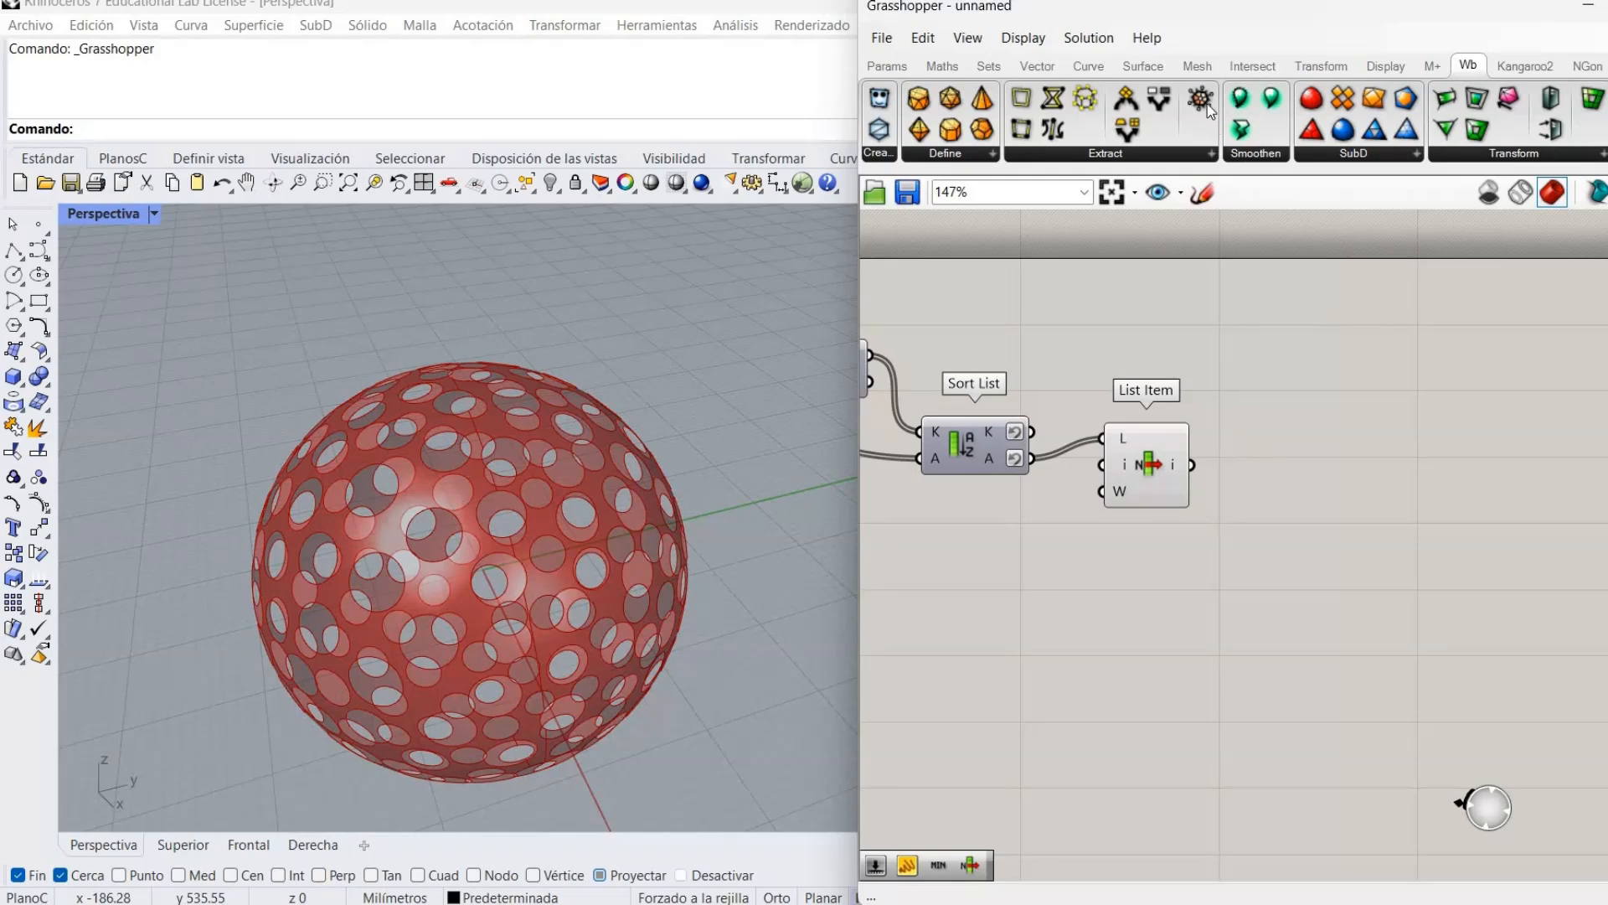
{"action": "left_click", "coordinate": [1197, 65]}
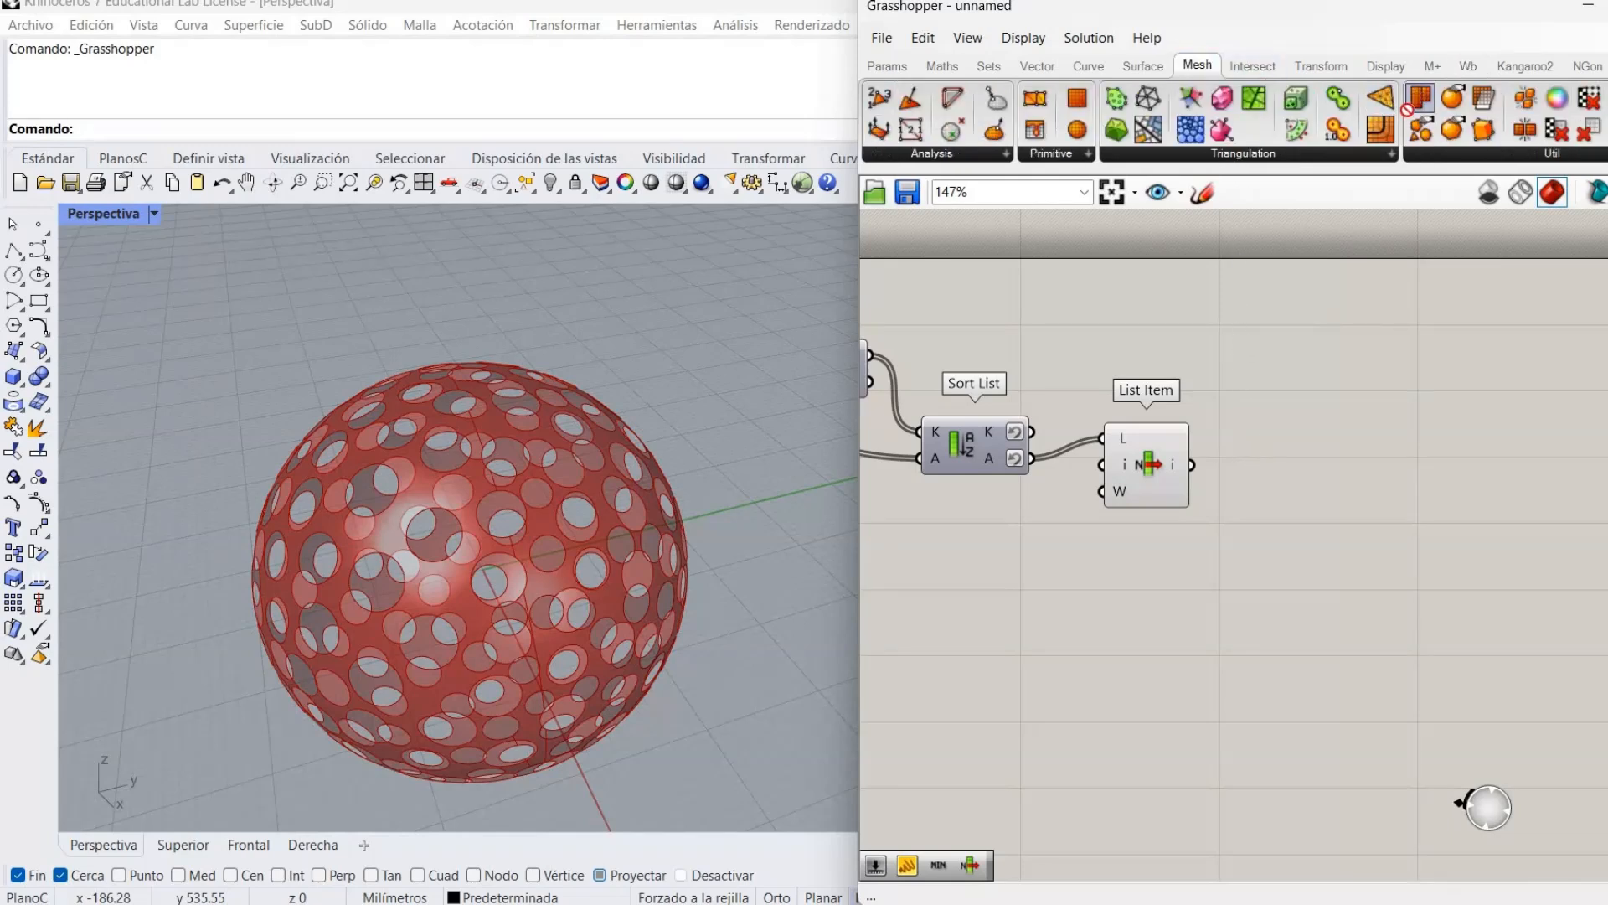
{"action": "left_click_drag", "start_coordinate": [1286, 495], "coordinate": [1284, 492]}
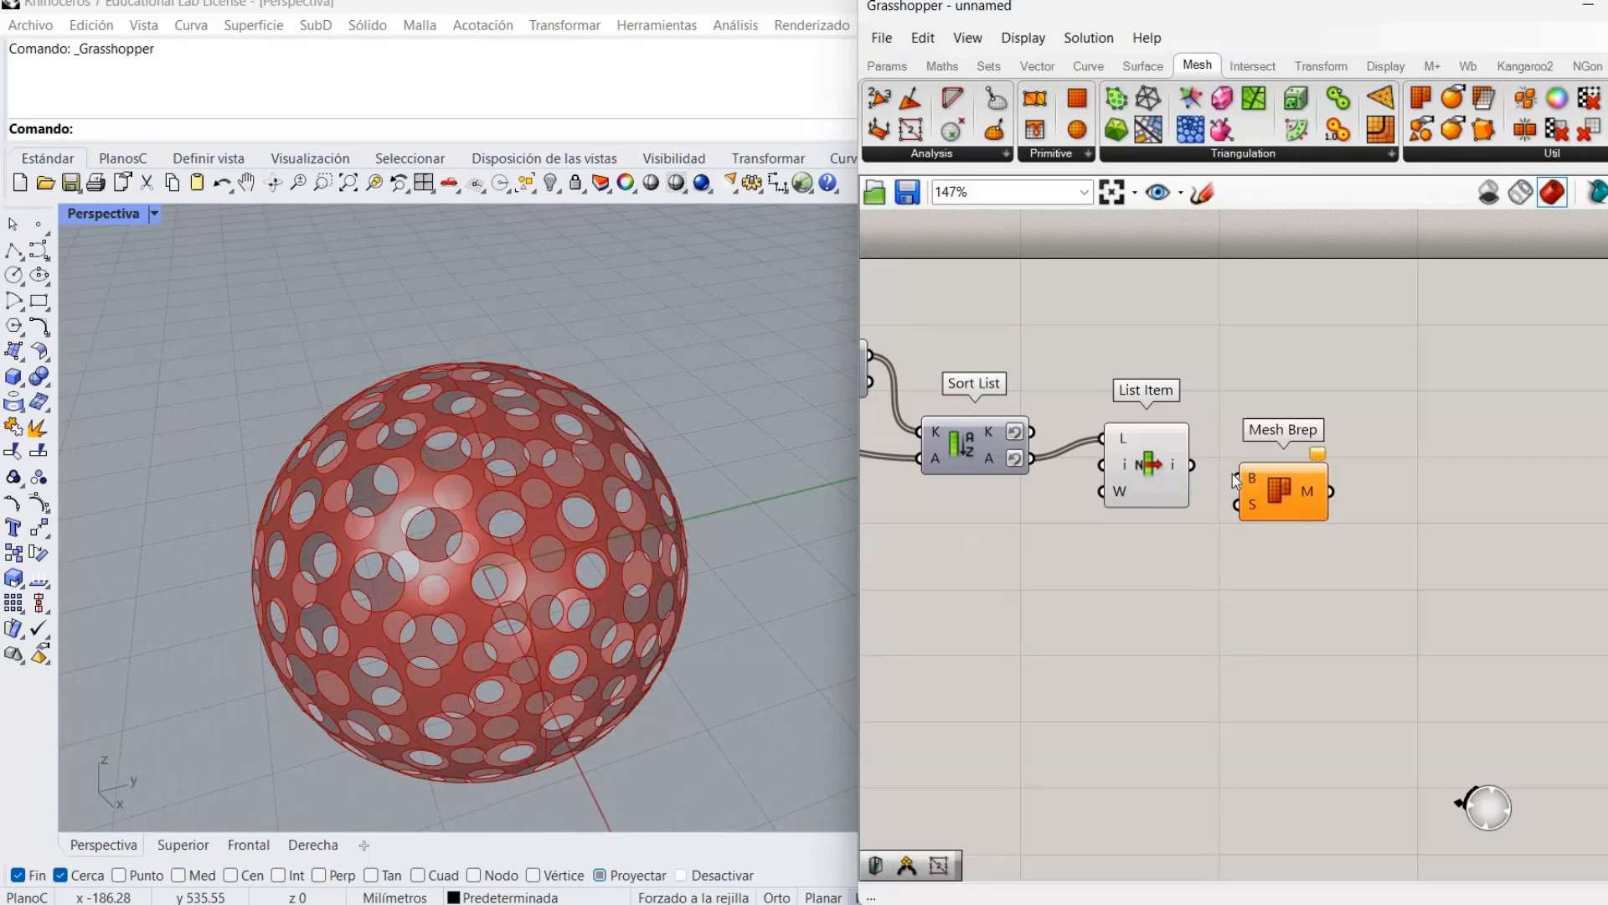
{"action": "right_click", "coordinate": [1156, 462]}
{"action": "left_click", "coordinate": [1203, 500]}
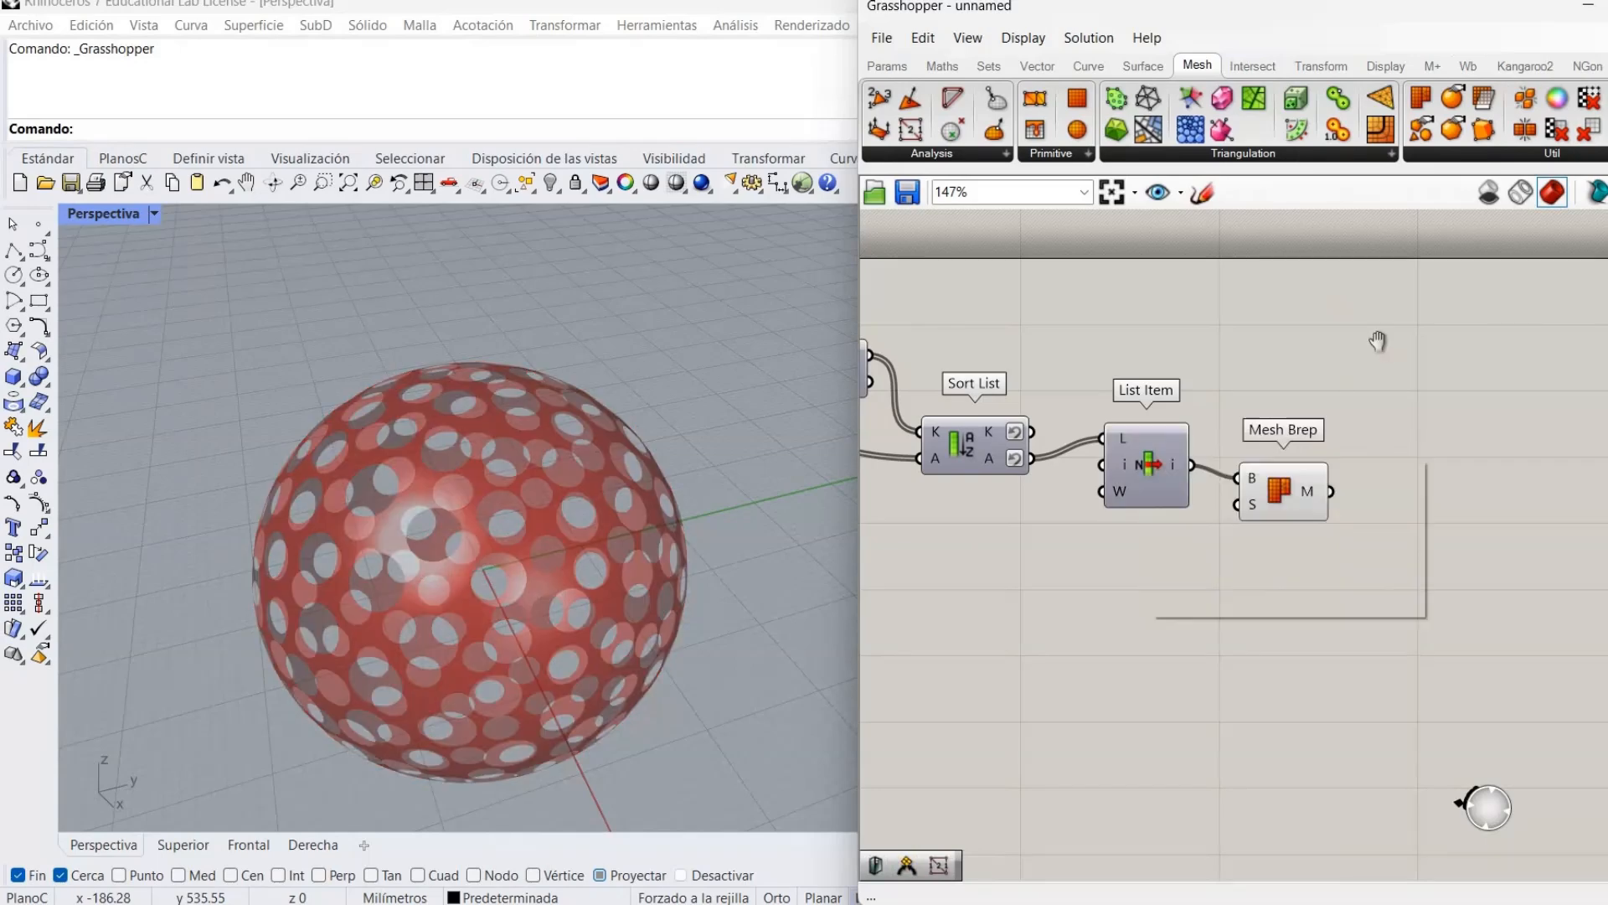
{"action": "left_click", "coordinate": [1468, 65]}
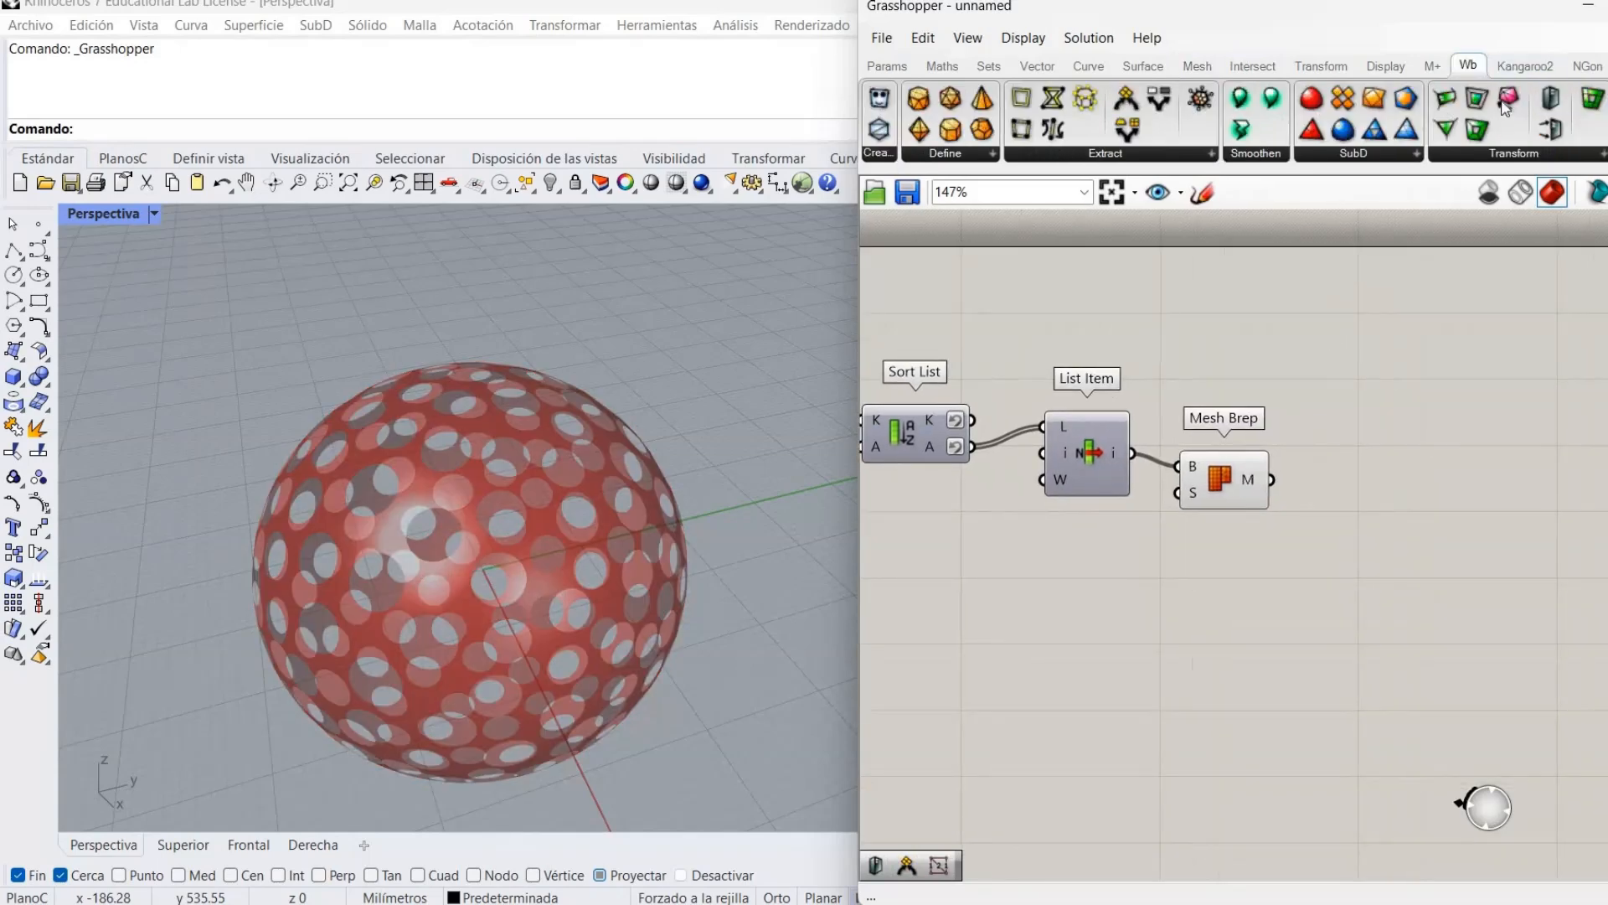
Feed Mesh Brep's mesh into Weaverbird's Mesh Thicken and hide Mesh Brep's preview.
{"action": "left_click", "coordinate": [1561, 89]}
{"action": "left_click_drag", "start_coordinate": [1487, 446], "coordinate": [1409, 536]}
{"action": "left_click_drag", "start_coordinate": [1272, 484], "coordinate": [1358, 510]}
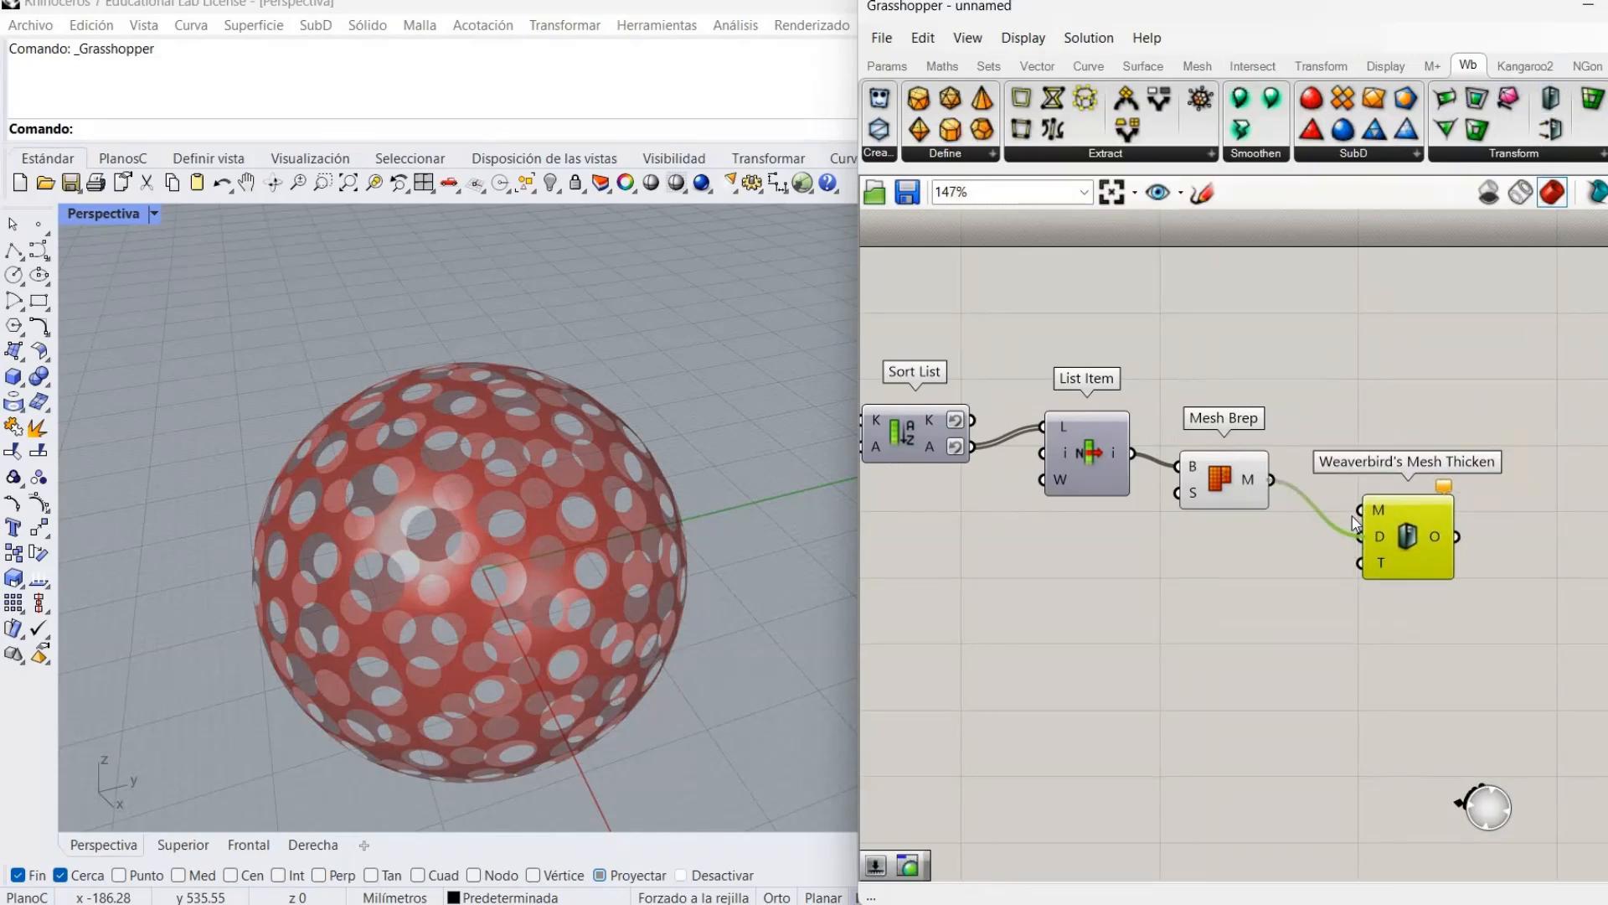
{"action": "right_click", "coordinate": [1221, 469]}
{"action": "left_click", "coordinate": [1240, 511]}
{"action": "left_click", "coordinate": [1173, 596]}
{"action": "right_click_drag", "start_coordinate": [682, 558], "coordinate": [635, 511]}
{"action": "scroll", "coordinate": [469, 486], "scroll_direction": "up", "scroll_amount": 8}
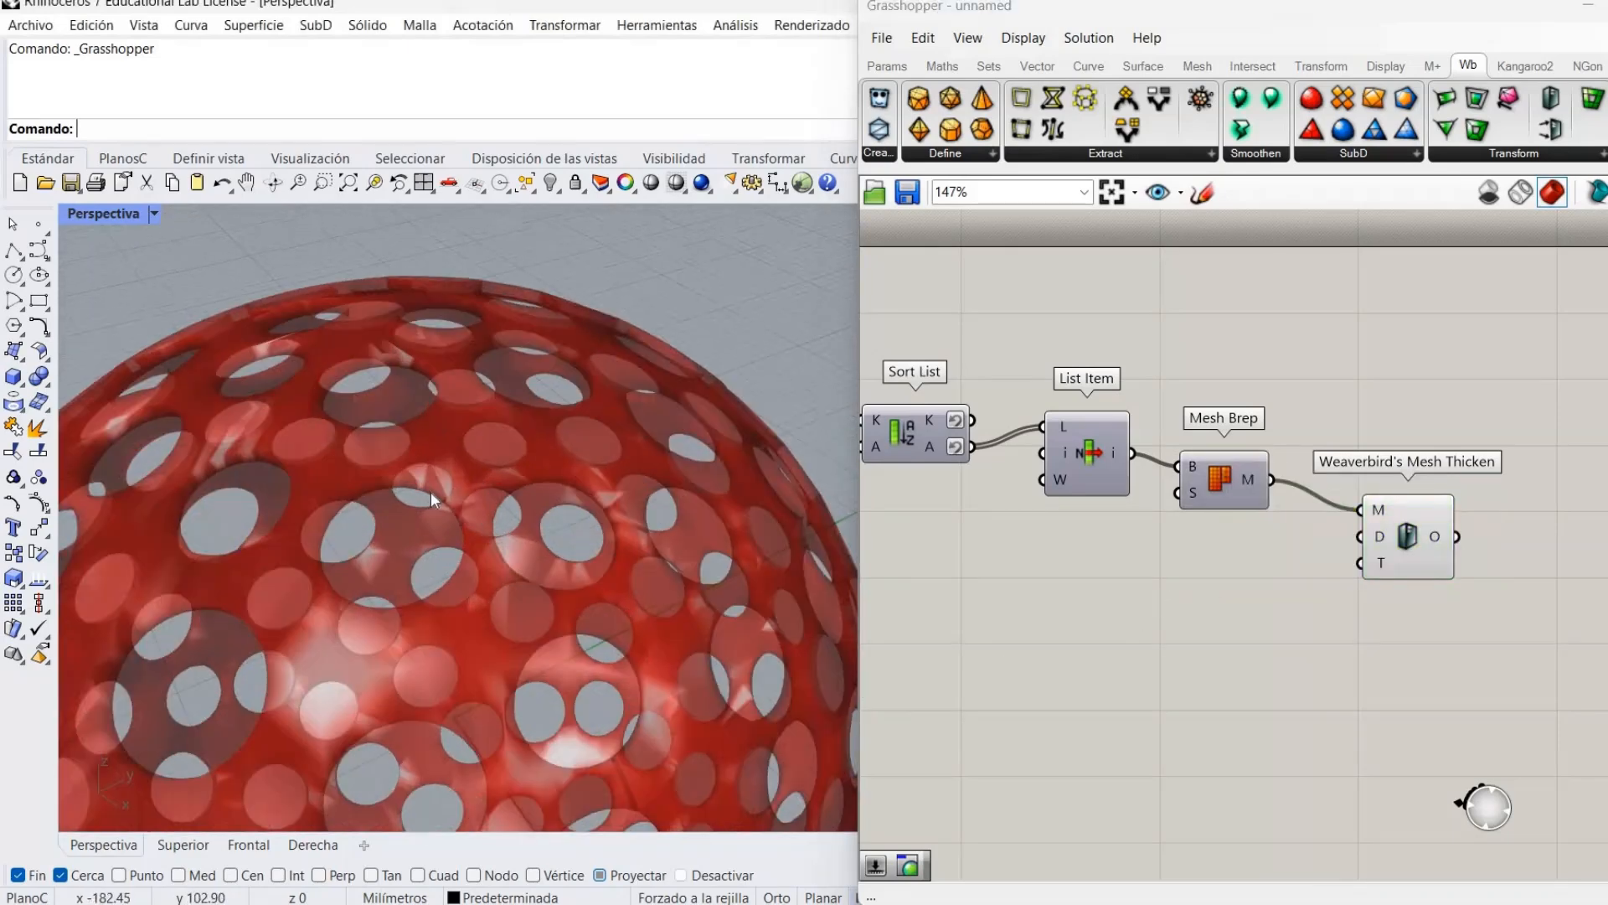
{"action": "scroll", "coordinate": [379, 503], "scroll_direction": "down", "scroll_amount": 10}
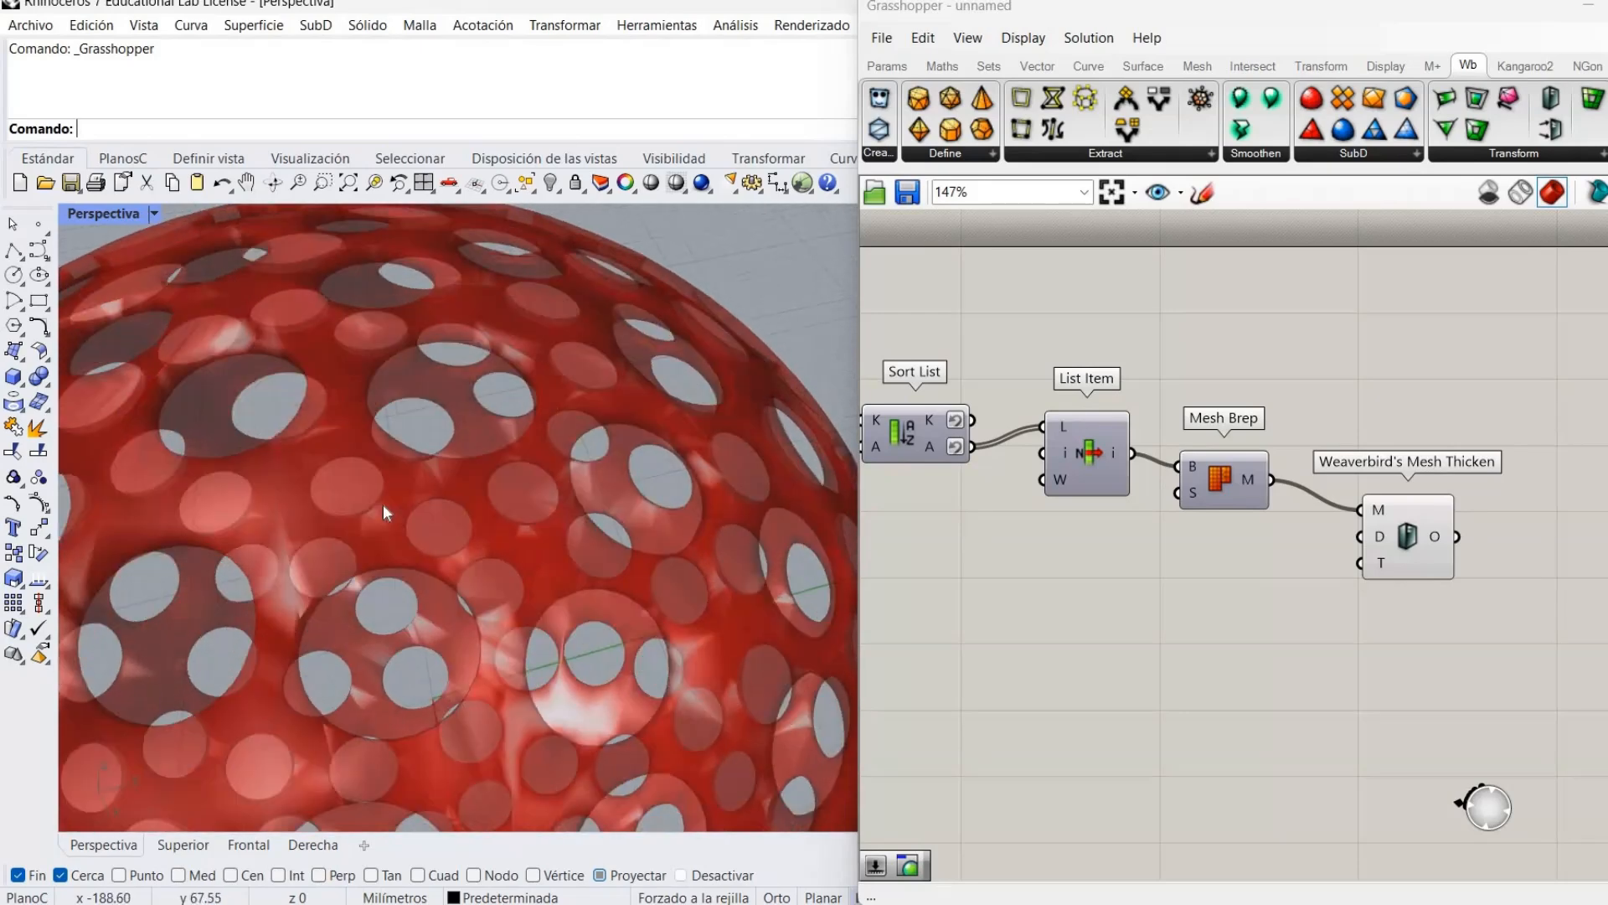
{"action": "scroll", "coordinate": [396, 652], "scroll_direction": "up", "scroll_amount": 4}
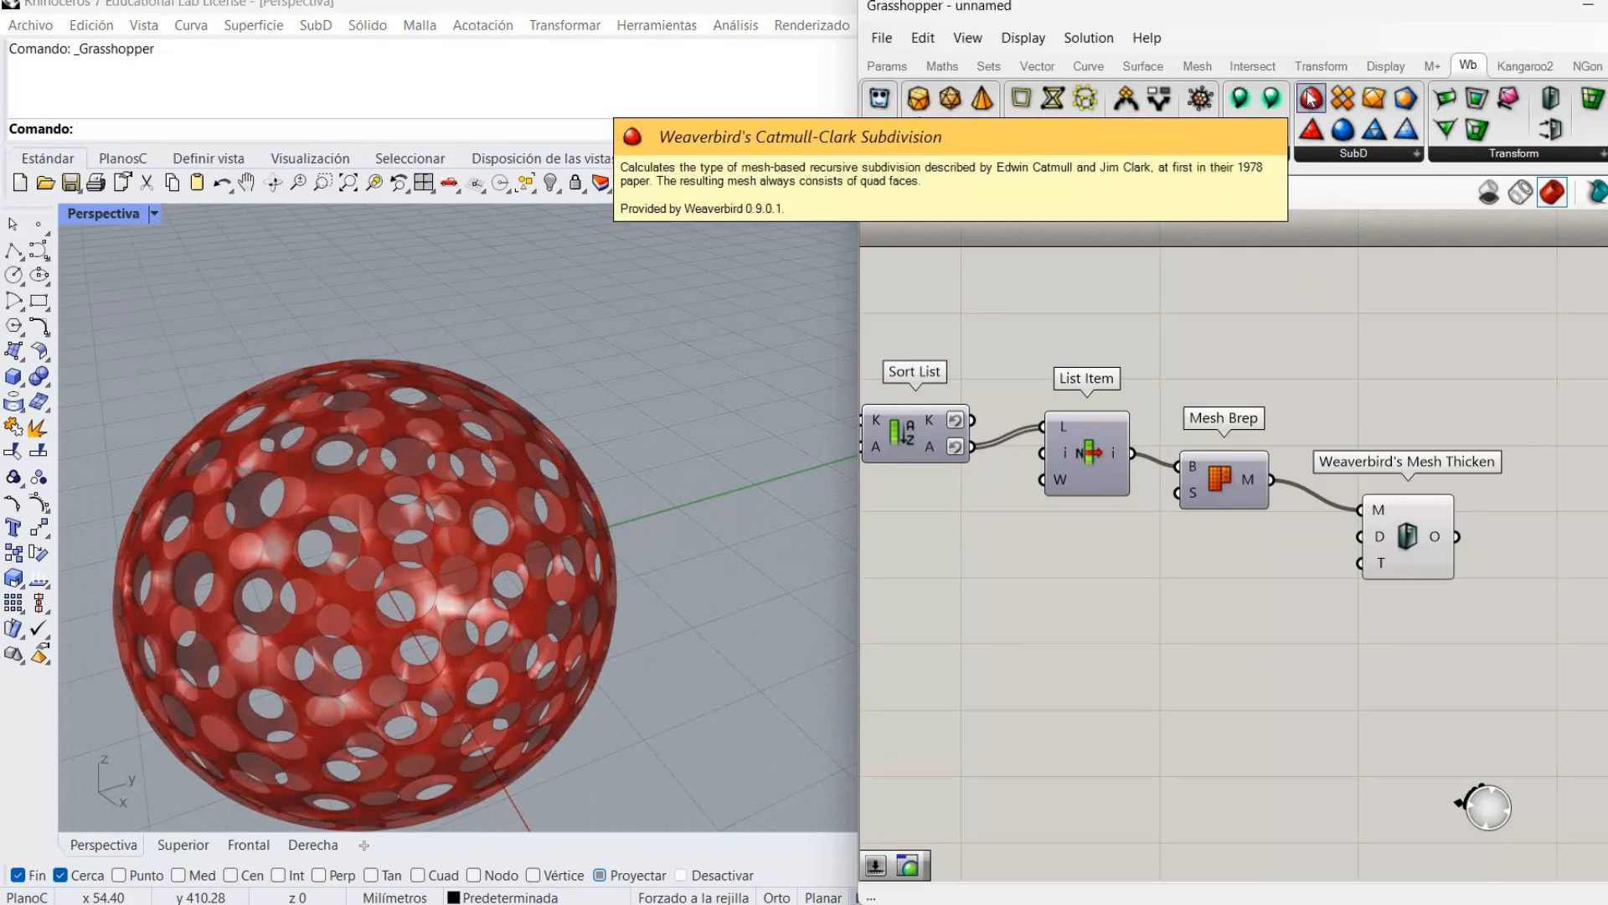
Add Weaverbird's Catmull-Clark Subdivision and try wiring it between the mesh and Mesh Thicken.
{"action": "left_click_drag", "start_coordinate": [1310, 99], "coordinate": [1284, 581]}
{"action": "left_click_drag", "start_coordinate": [1435, 505], "coordinate": [1490, 453]}
{"action": "left_click_drag", "start_coordinate": [1251, 545], "coordinate": [1301, 531]}
{"action": "left_click_drag", "start_coordinate": [1271, 479], "coordinate": [1288, 542]}
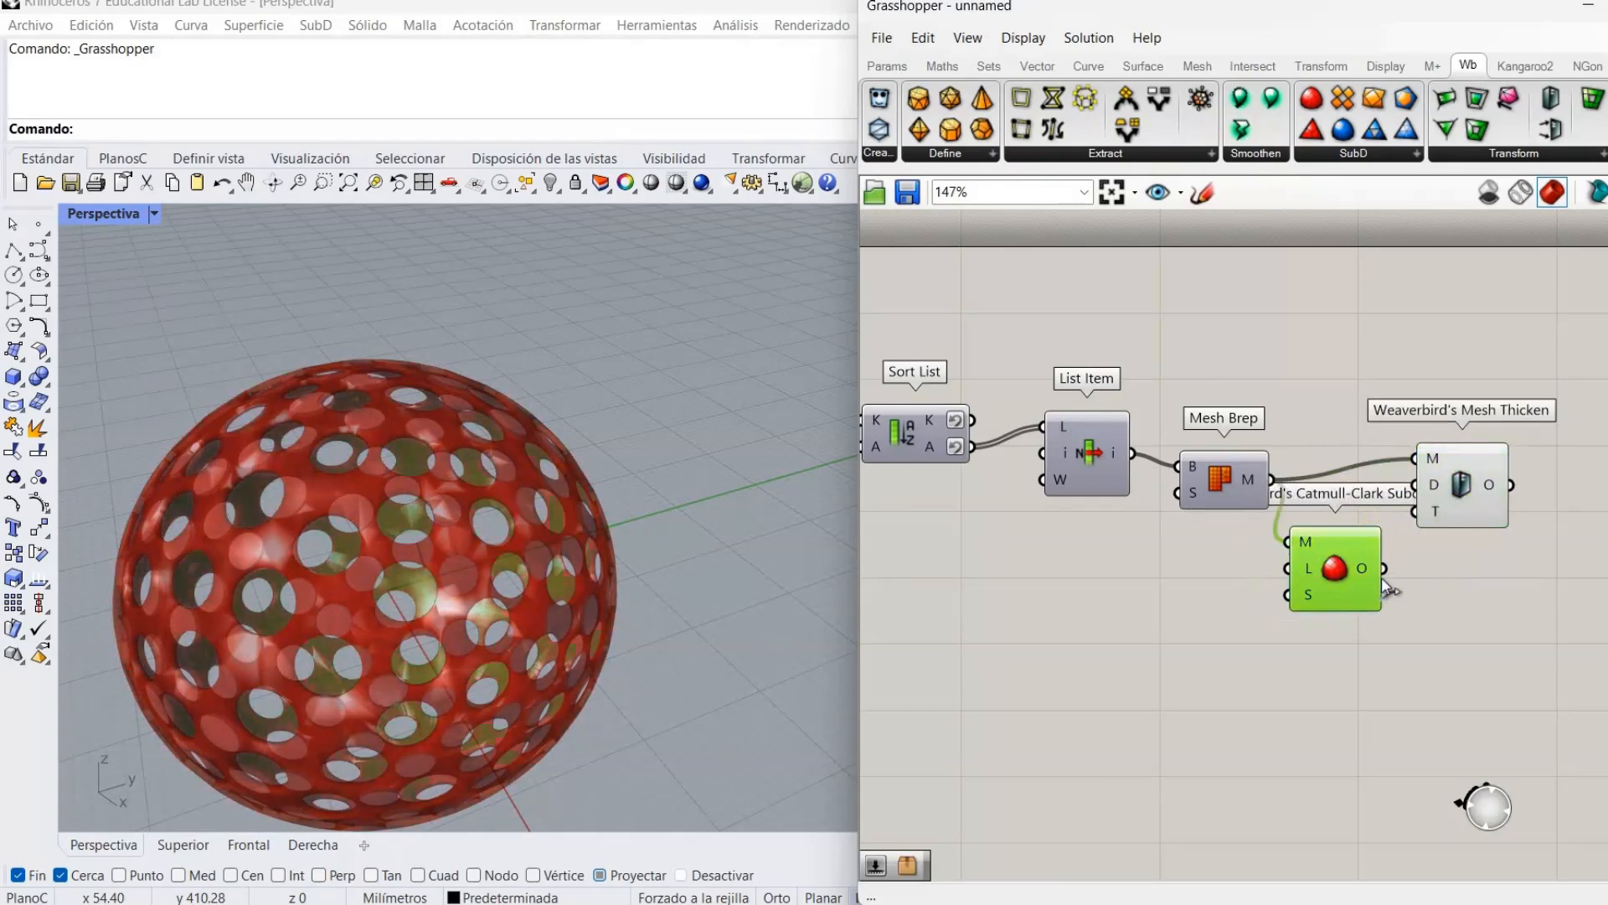
{"action": "left_click_drag", "start_coordinate": [1403, 440], "coordinate": [1384, 568]}
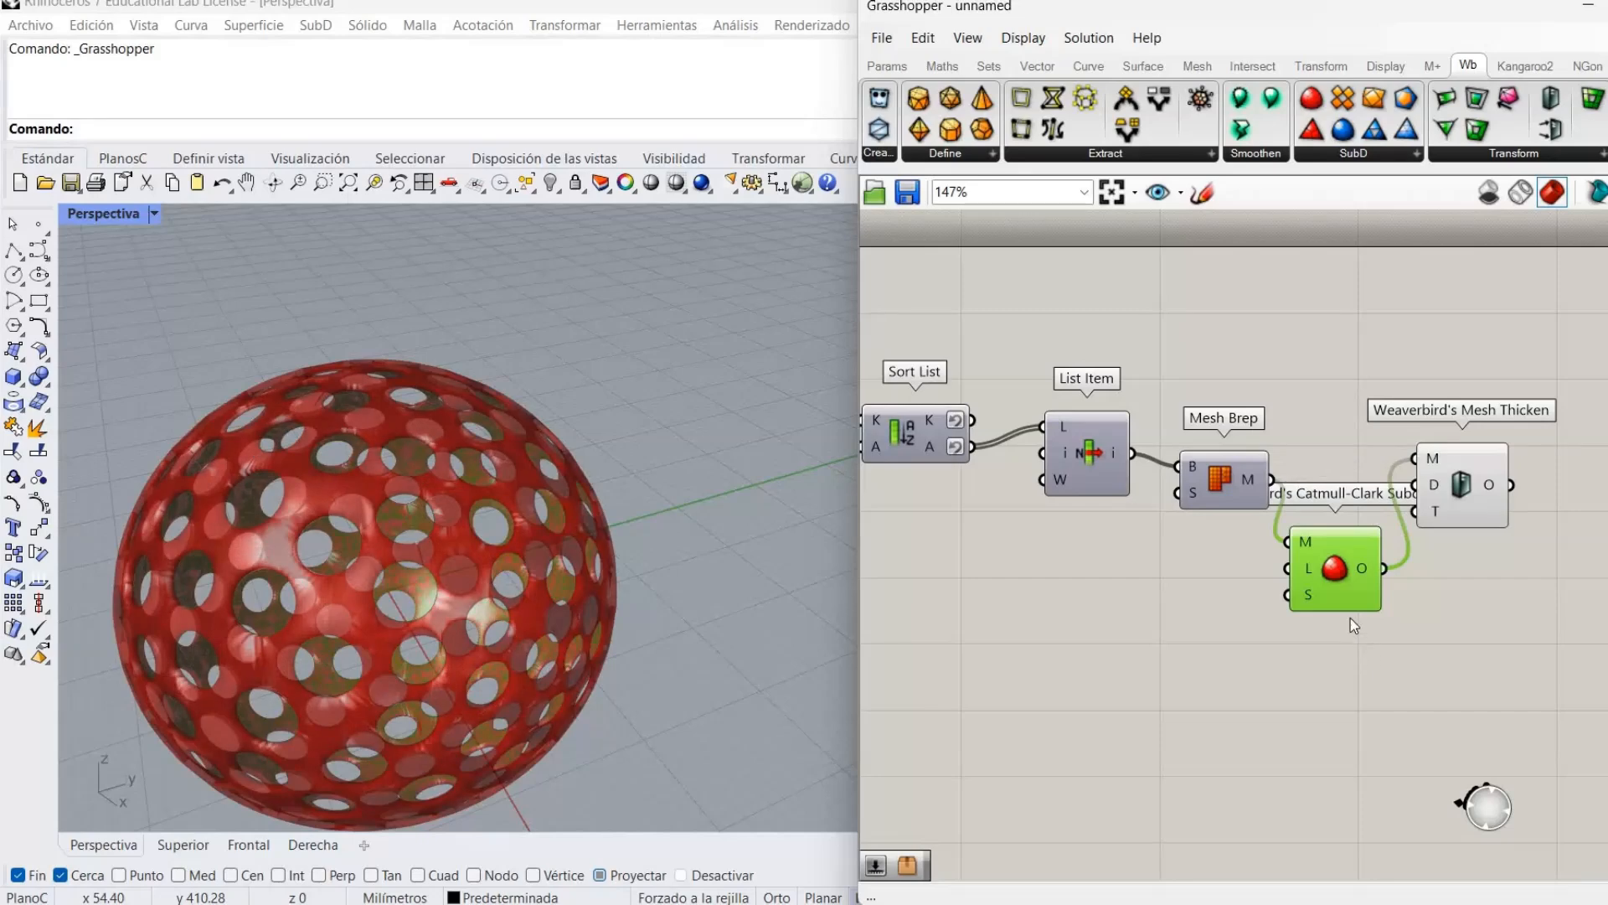
{"action": "left_click", "coordinate": [1335, 568]}
{"action": "right_click", "coordinate": [1333, 567]}
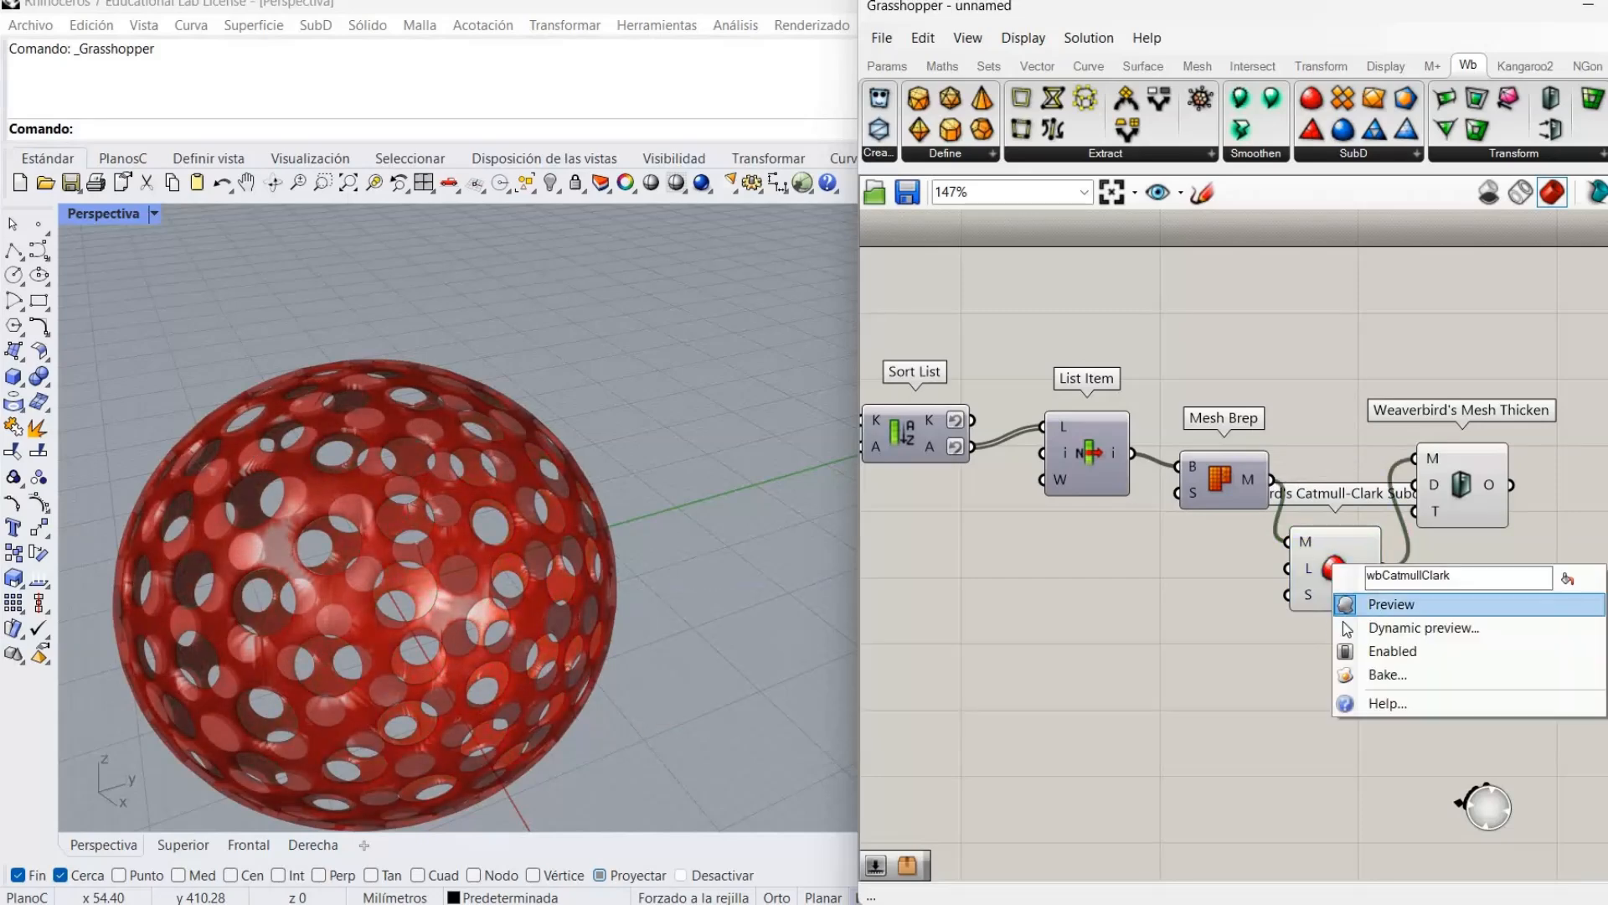
{"action": "left_click", "coordinate": [1243, 682]}
{"action": "scroll", "coordinate": [602, 621], "scroll_direction": "up", "scroll_amount": 2}
{"action": "scroll", "coordinate": [602, 621], "scroll_direction": "down", "scroll_amount": 2}
Feed the plain mesh straight into Mesh Thicken and hide the thickened mesh's preview.
{"action": "left_click_drag", "start_coordinate": [1273, 480], "coordinate": [1414, 458]}
{"action": "left_click_drag", "start_coordinate": [1353, 549], "coordinate": [1400, 574]}
{"action": "left_click_drag", "start_coordinate": [1472, 475], "coordinate": [1407, 466]}
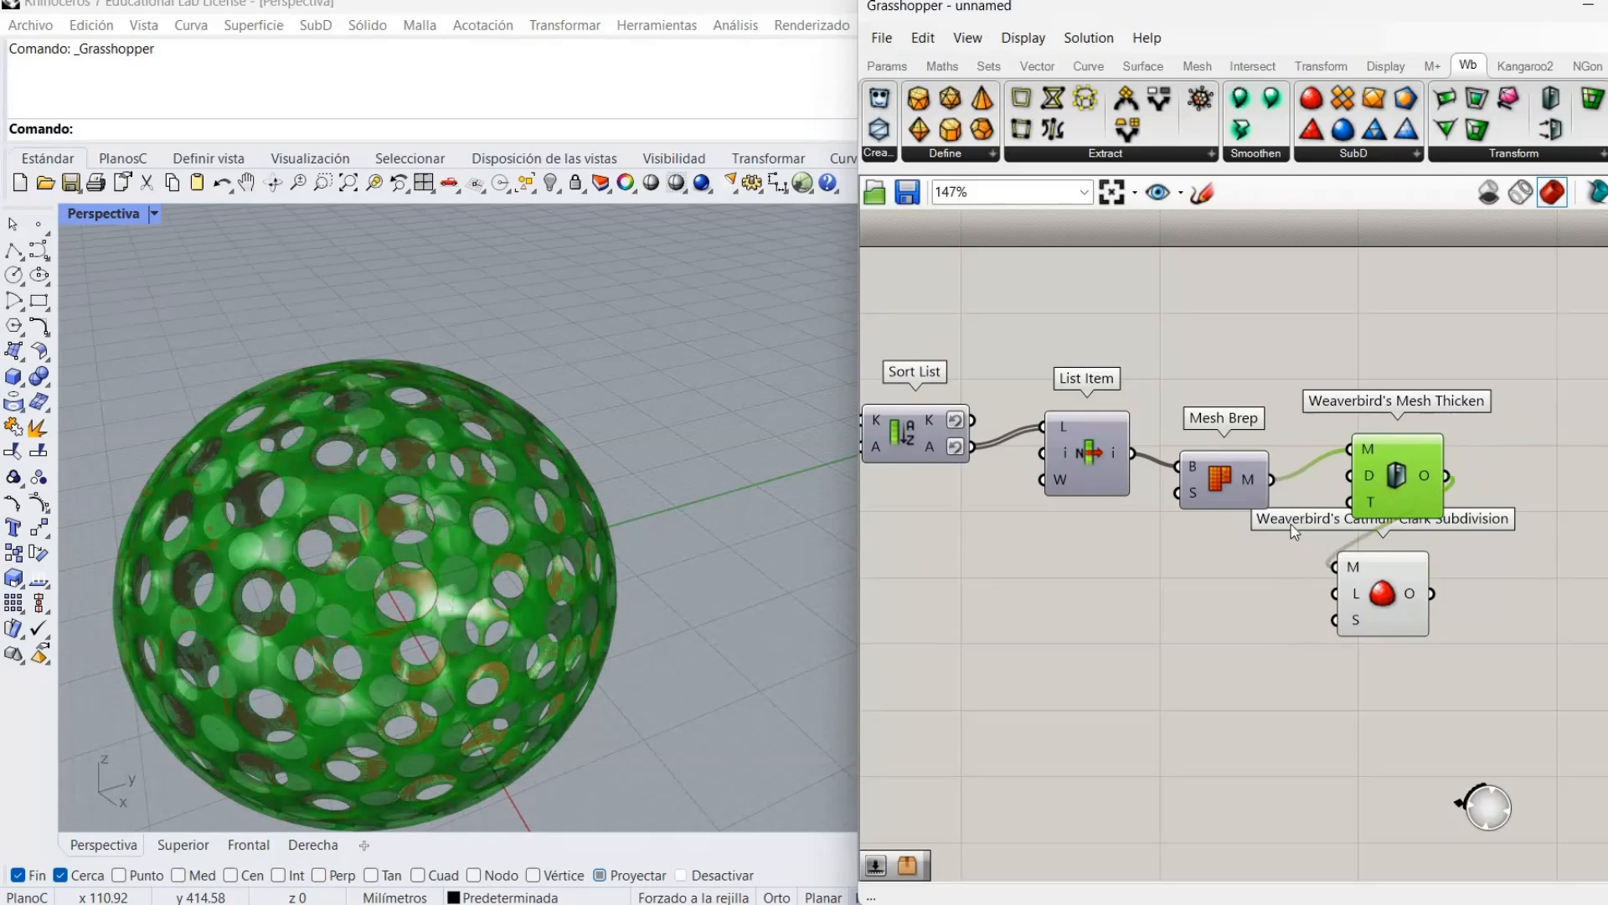
{"action": "left_click", "coordinate": [1294, 521]}
{"action": "right_click", "coordinate": [1399, 494]}
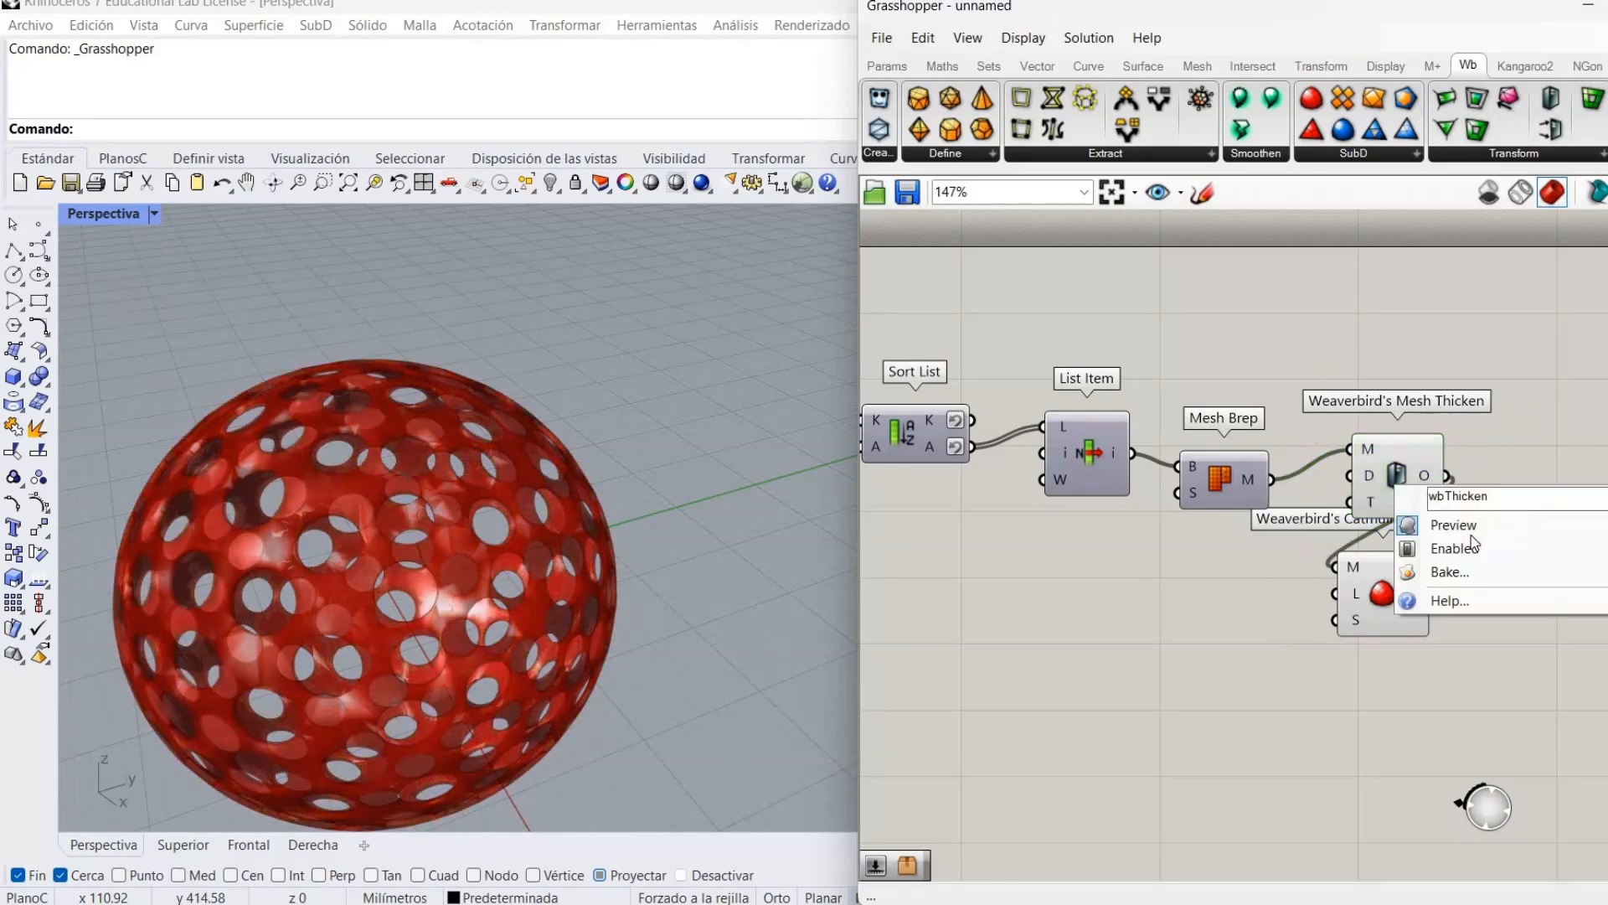
{"action": "left_click", "coordinate": [1468, 547]}
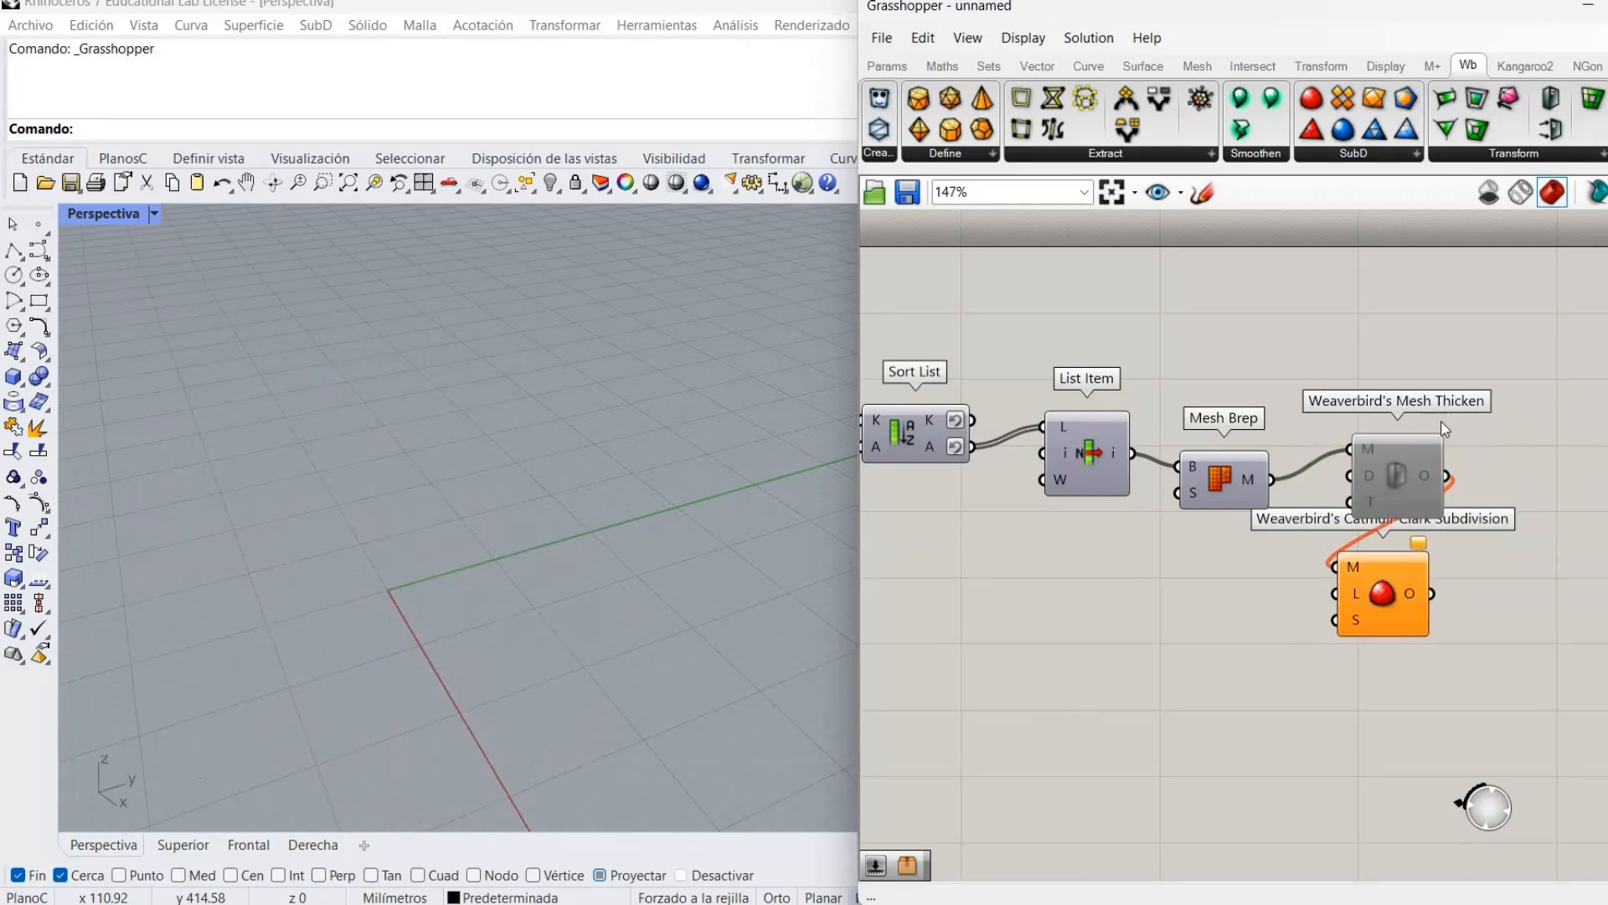
{"action": "right_click", "coordinate": [1395, 476]}
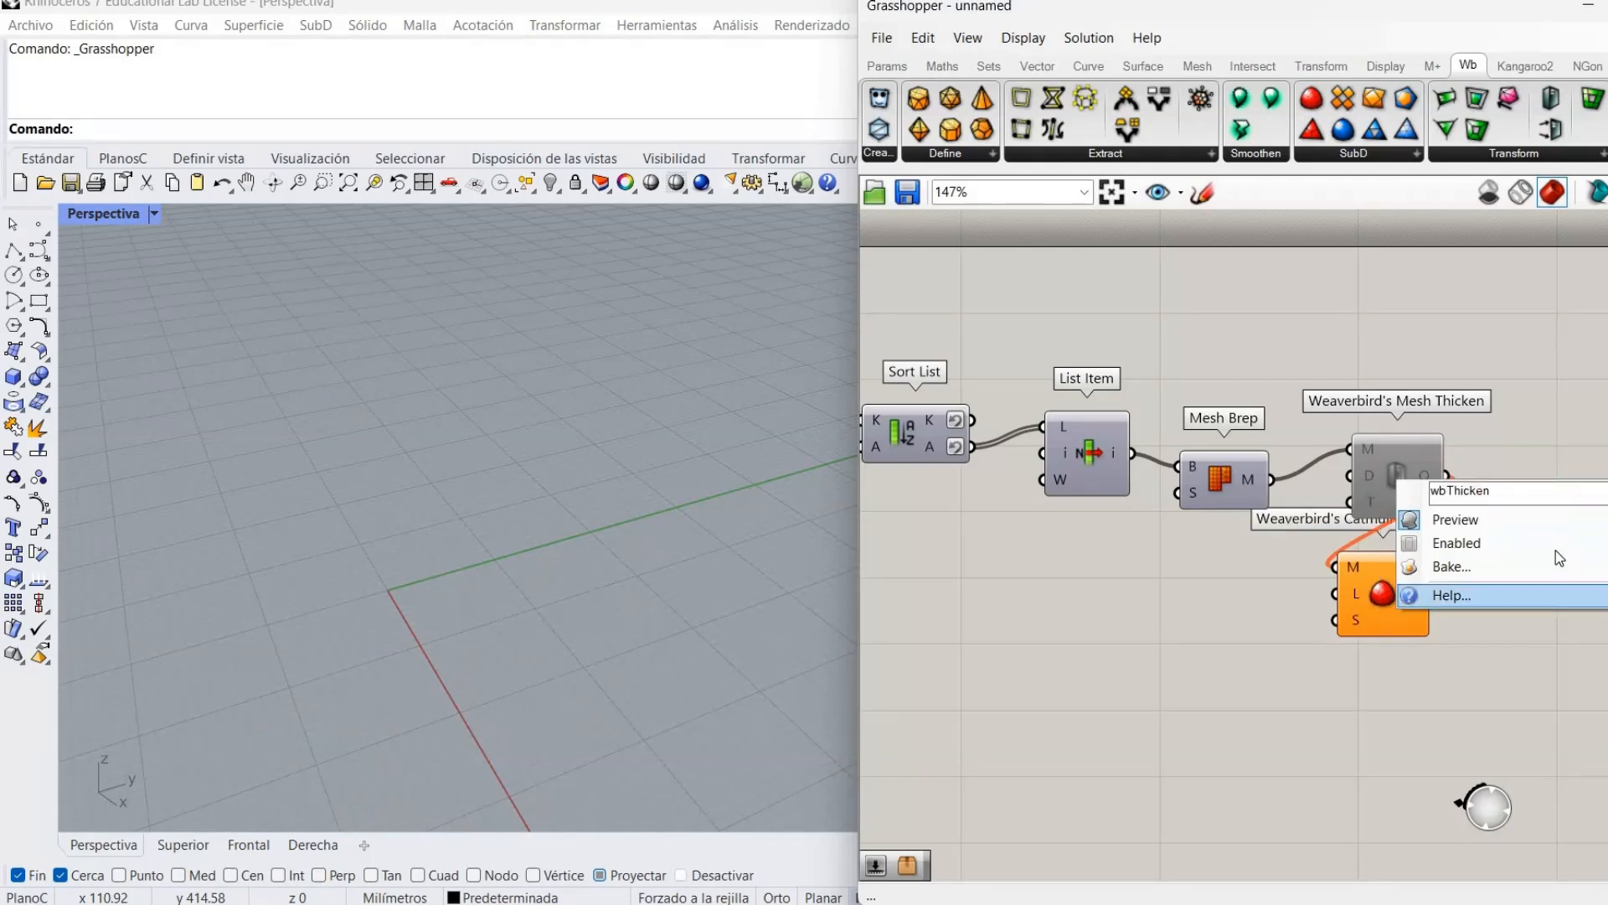
{"action": "left_click", "coordinate": [1458, 543]}
{"action": "right_click", "coordinate": [1396, 475]}
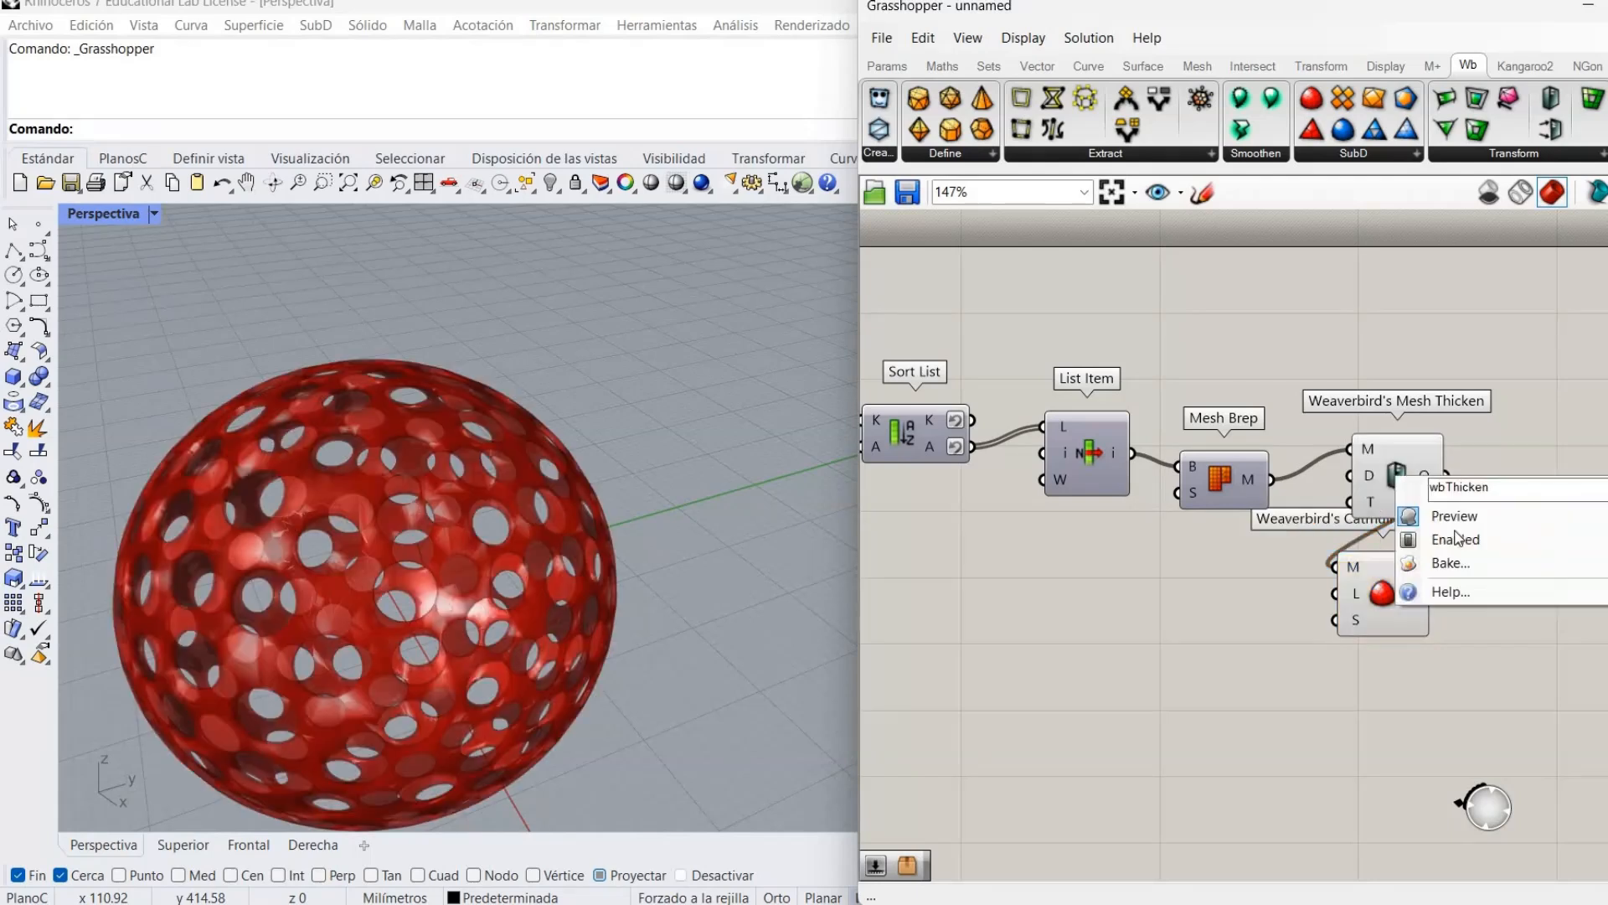
{"action": "left_click", "coordinate": [1454, 516]}
Place Catmull-Clark after Mesh Thicken and orbit to view the smoothed perforated sphere.
{"action": "left_click_drag", "start_coordinate": [1393, 624], "coordinate": [1515, 560]}
{"action": "left_click", "coordinate": [1110, 709]}
{"action": "left_click", "coordinate": [434, 516]}
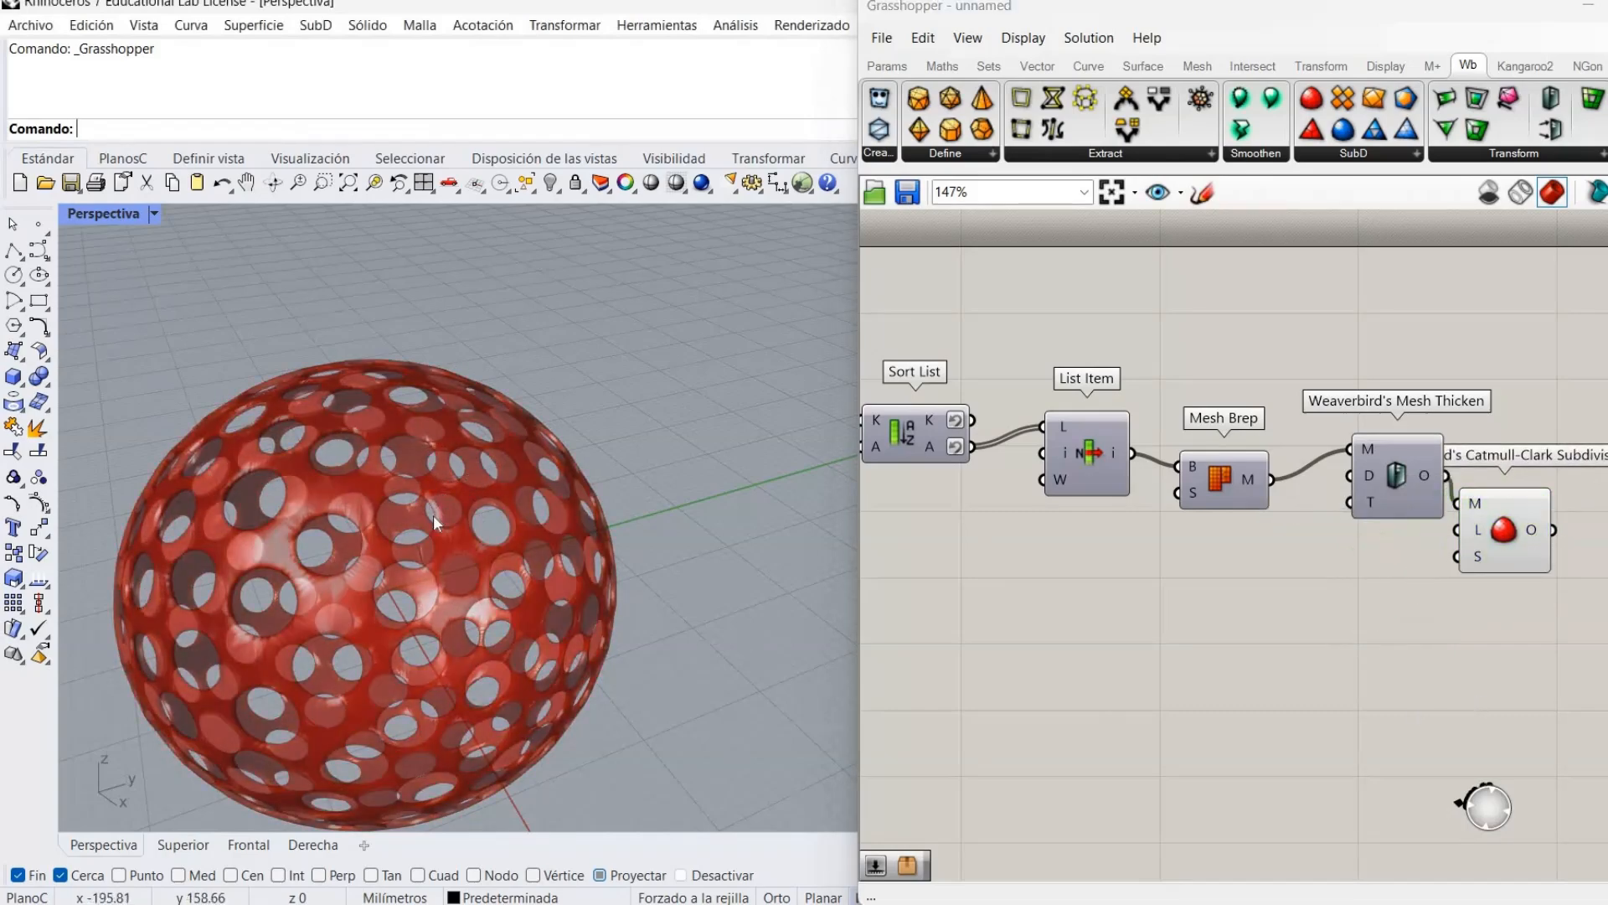
{"action": "scroll", "coordinate": [412, 526], "scroll_direction": "up", "scroll_amount": 3}
{"action": "right_click_drag", "start_coordinate": [478, 419], "coordinate": [486, 489]}
{"action": "scroll", "coordinate": [493, 528], "scroll_direction": "down", "scroll_amount": 6}
{"action": "scroll", "coordinate": [493, 528], "scroll_direction": "up", "scroll_amount": 2}
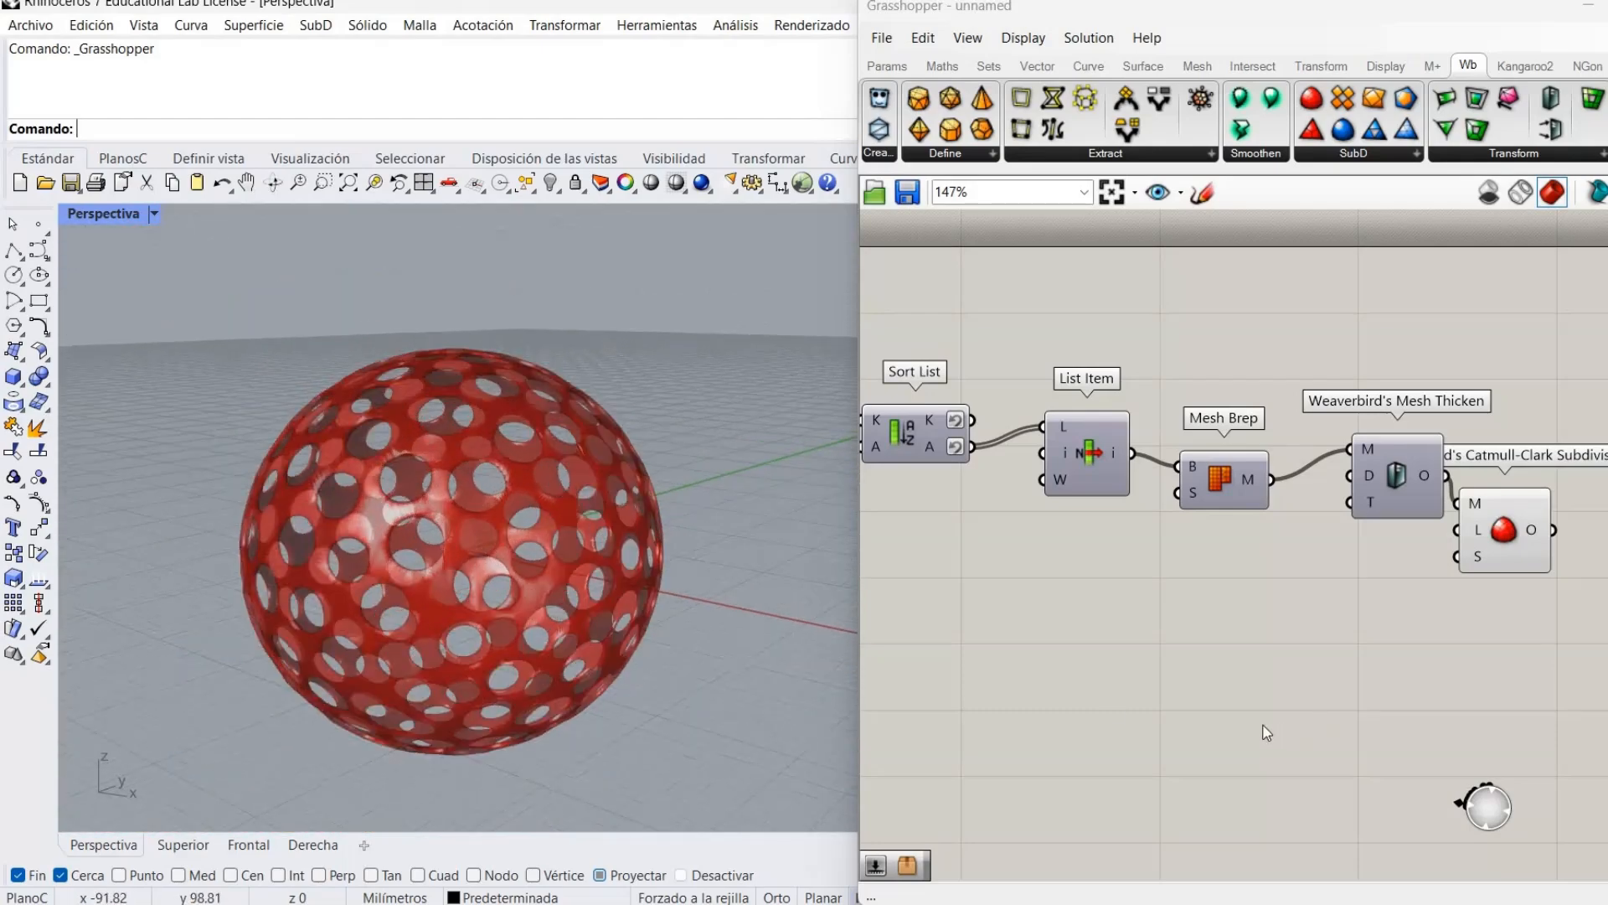
{"action": "right_click_drag", "start_coordinate": [1253, 707], "coordinate": [1435, 642]}
{"action": "right_click_drag", "start_coordinate": [936, 555], "coordinate": [1504, 612]}
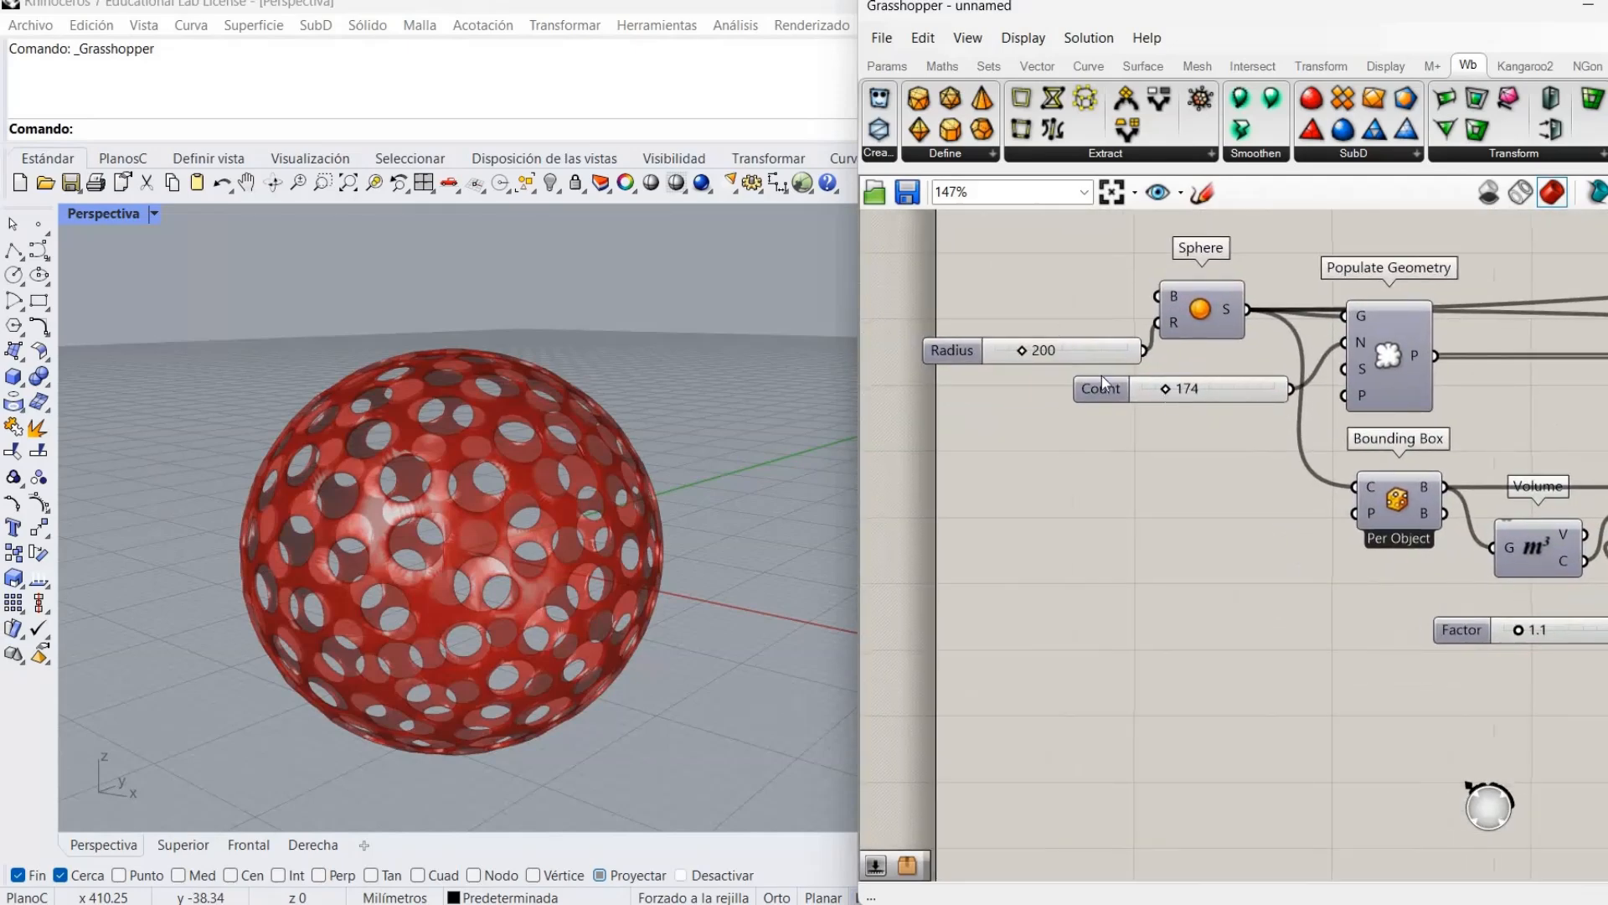
{"action": "right_click_drag", "start_coordinate": [1321, 484], "coordinate": [1197, 519]}
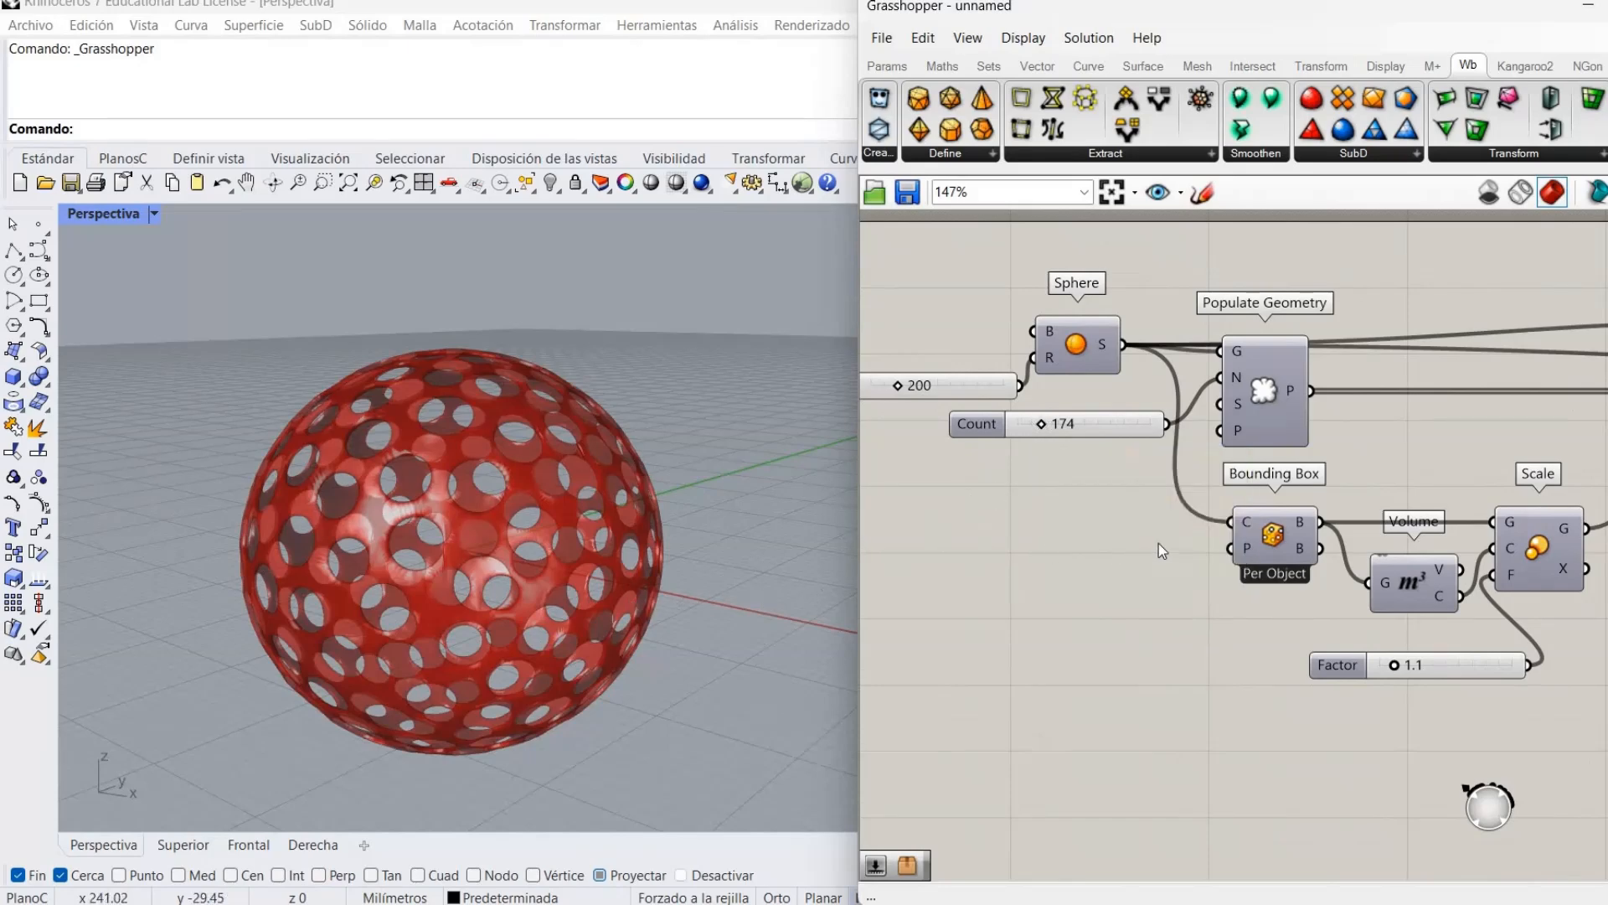
{"action": "right_click_drag", "start_coordinate": [1142, 672], "coordinate": [904, 670]}
{"action": "right_click_drag", "start_coordinate": [1592, 485], "coordinate": [1193, 515]}
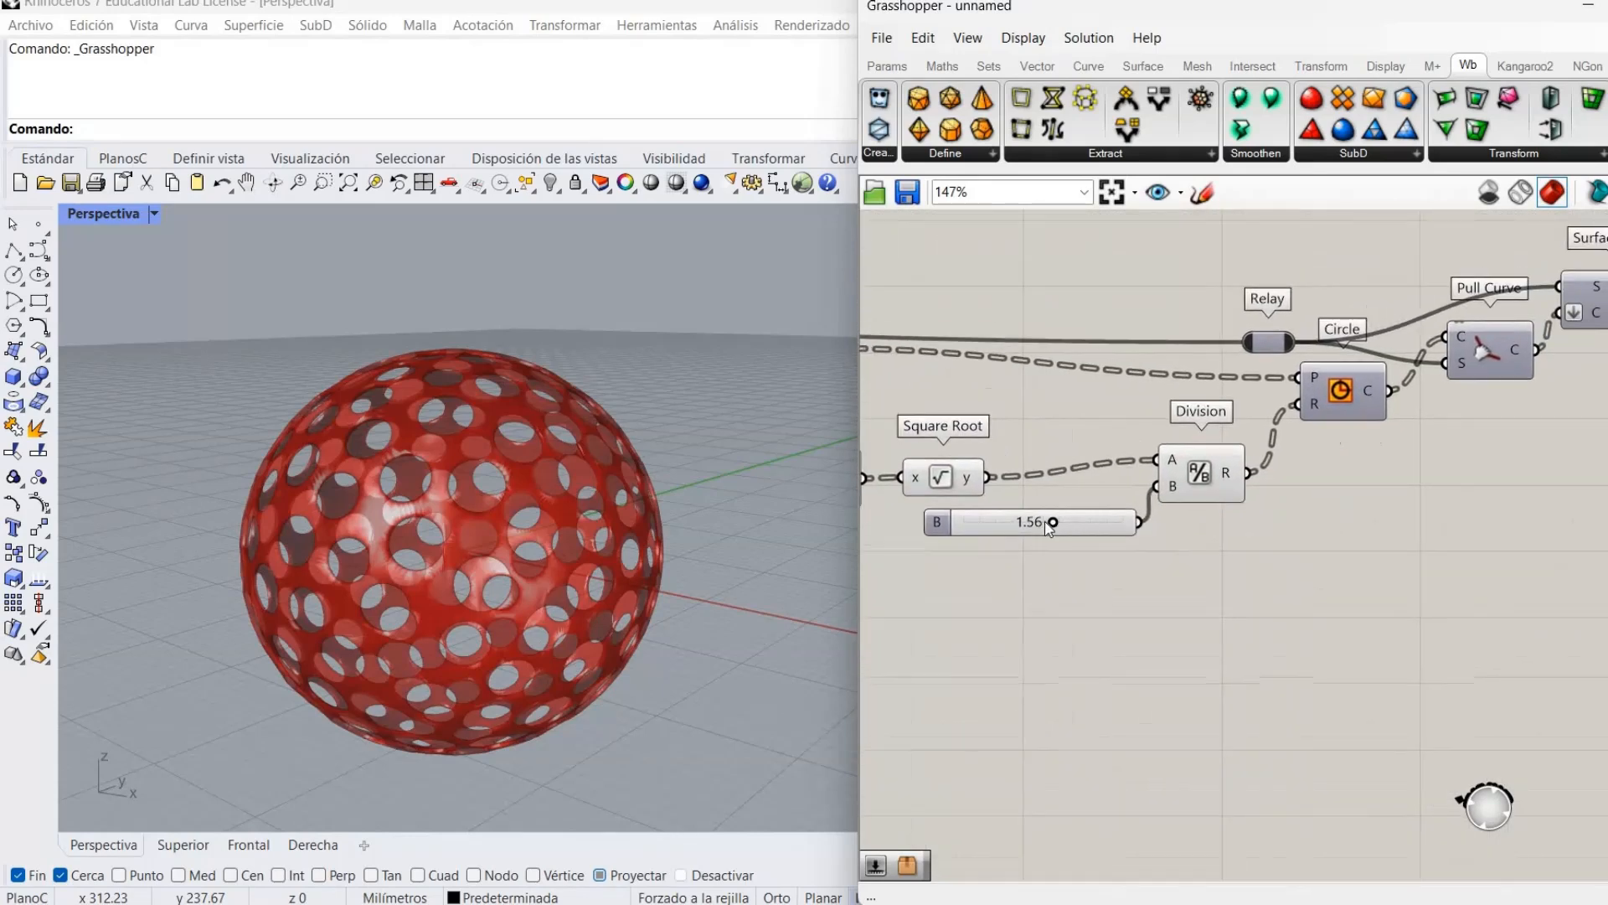
{"action": "right_click_drag", "start_coordinate": [1498, 506], "coordinate": [1041, 542]}
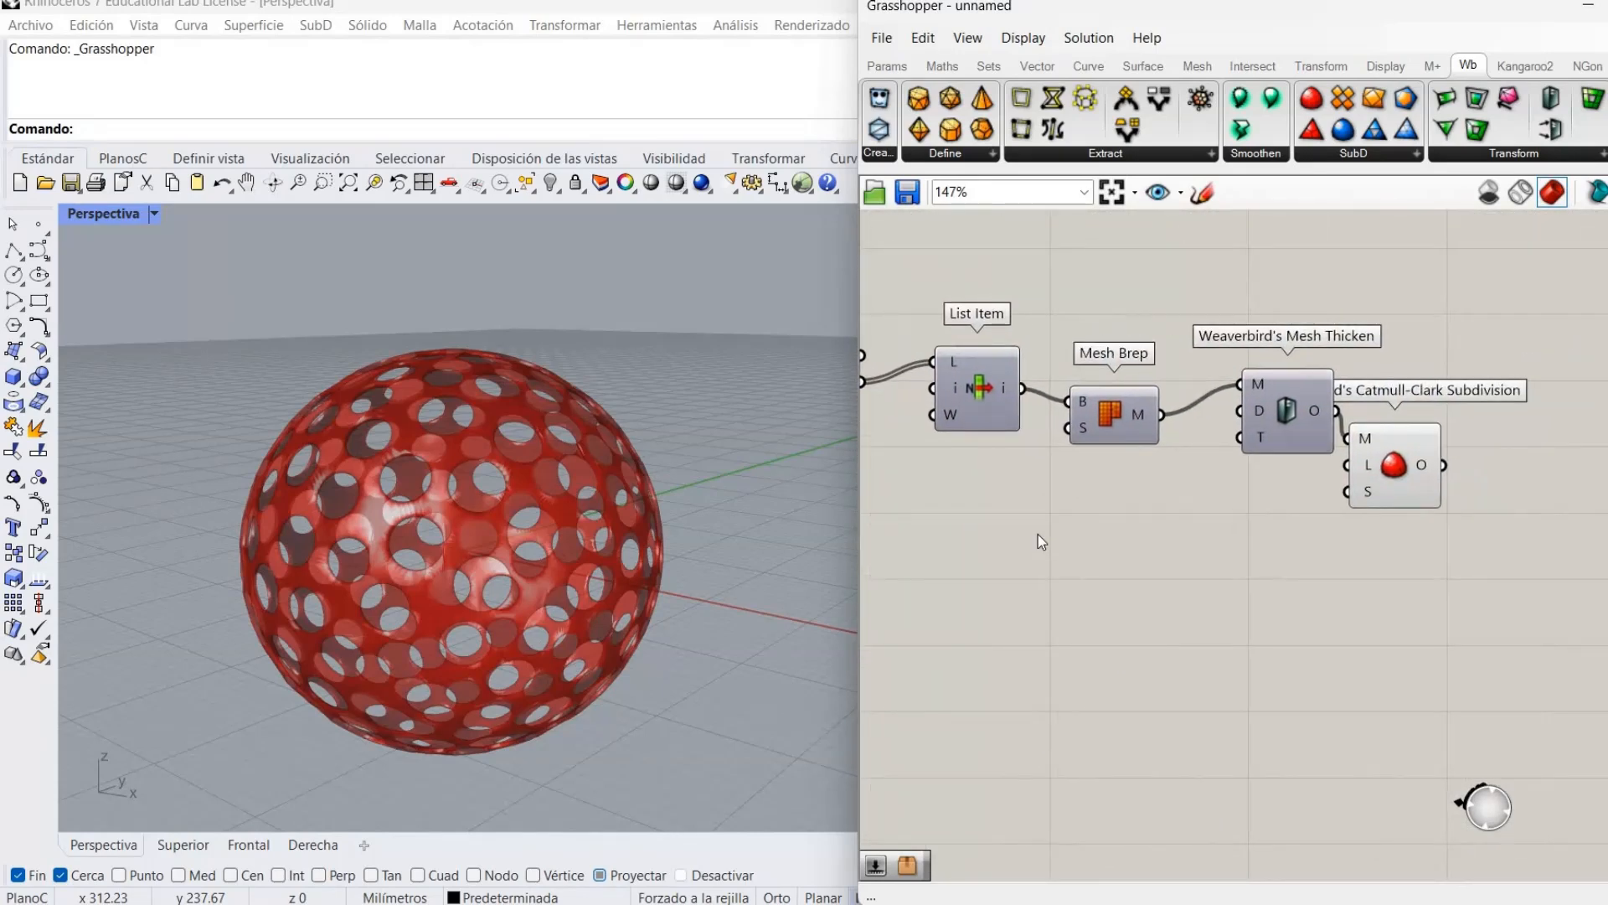